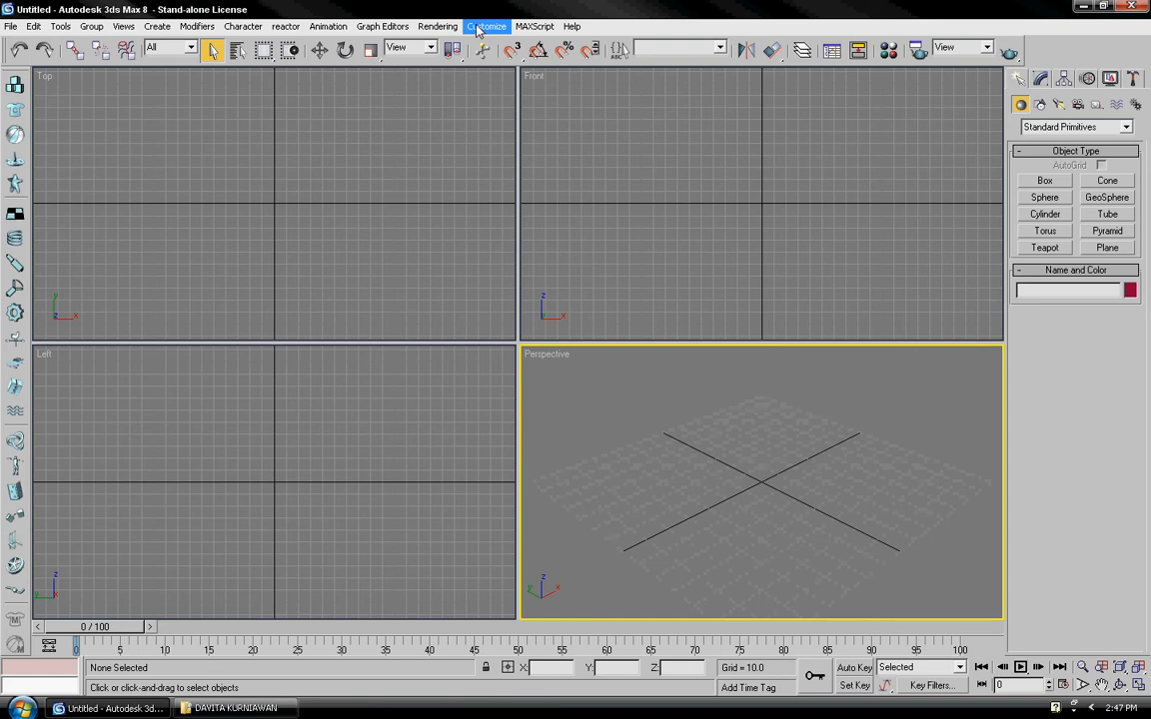
Set the scene's display unit scale to metric centimeters
{"action": "left_click", "coordinate": [480, 28]}
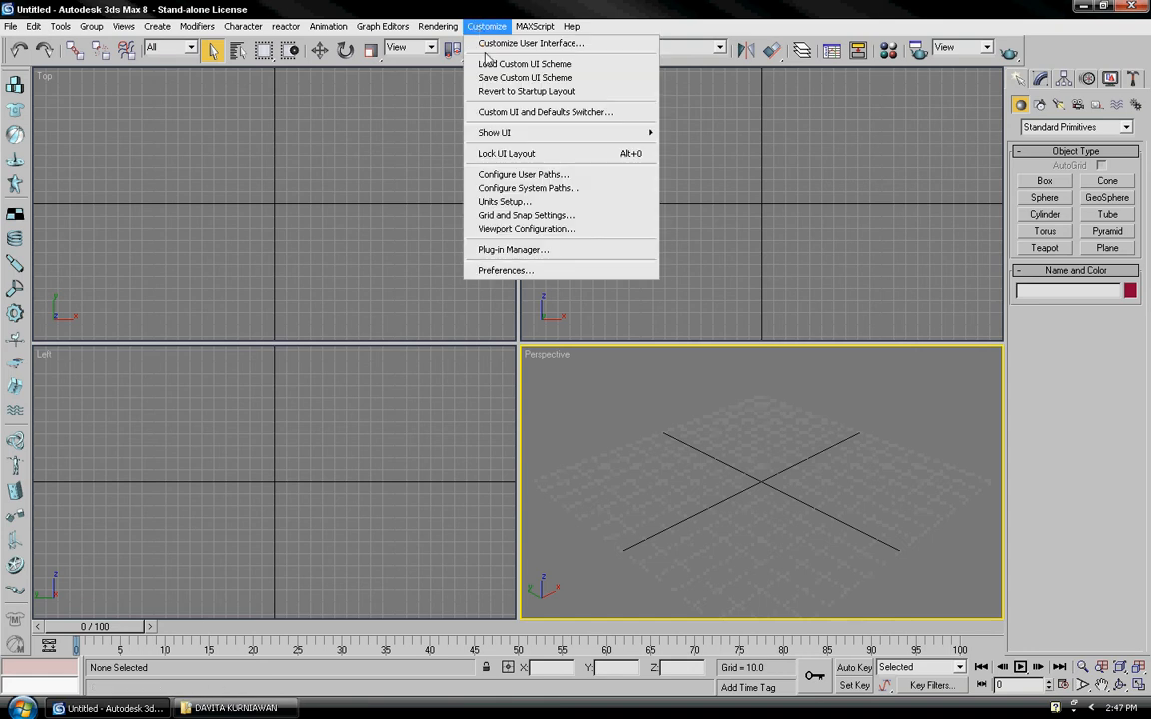
{"action": "left_click", "coordinate": [495, 203]}
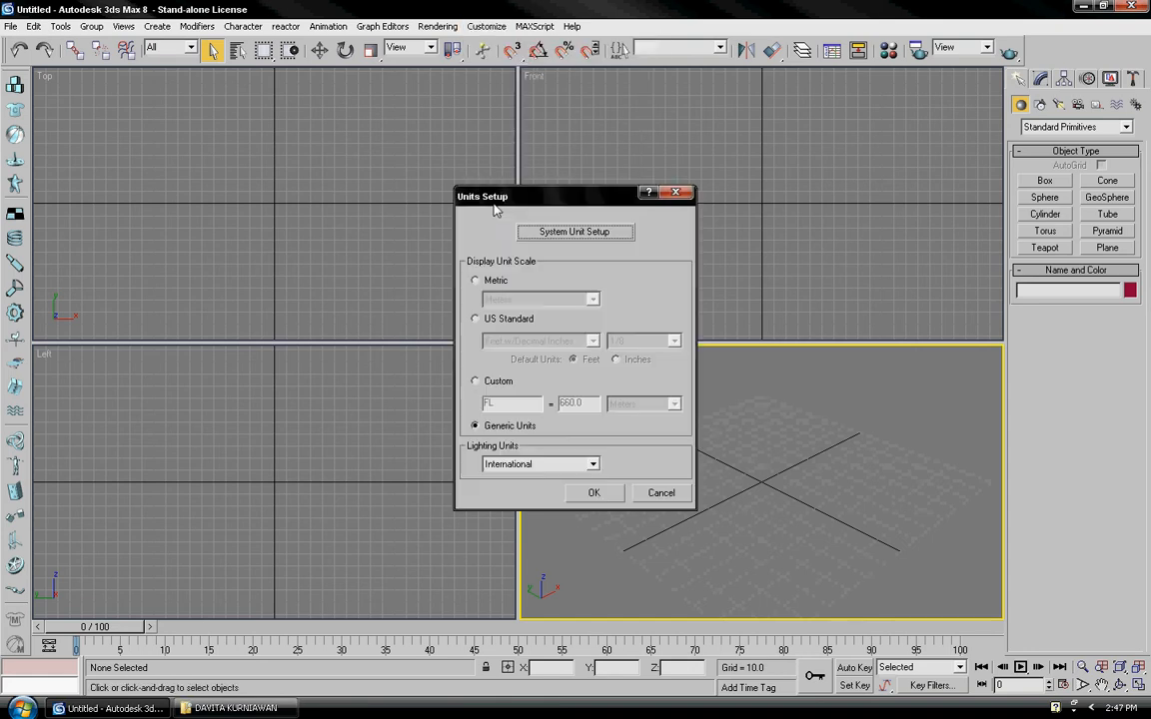
{"action": "left_click", "coordinate": [476, 283]}
{"action": "left_click", "coordinate": [593, 299]}
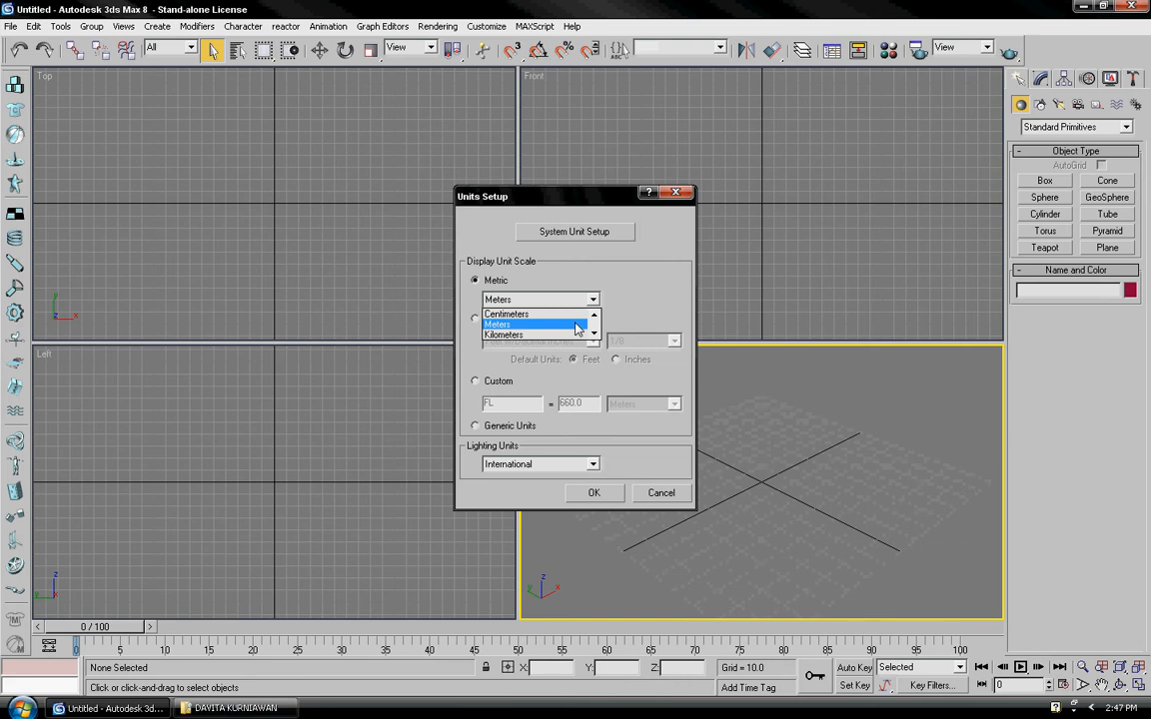
{"action": "left_click", "coordinate": [568, 315]}
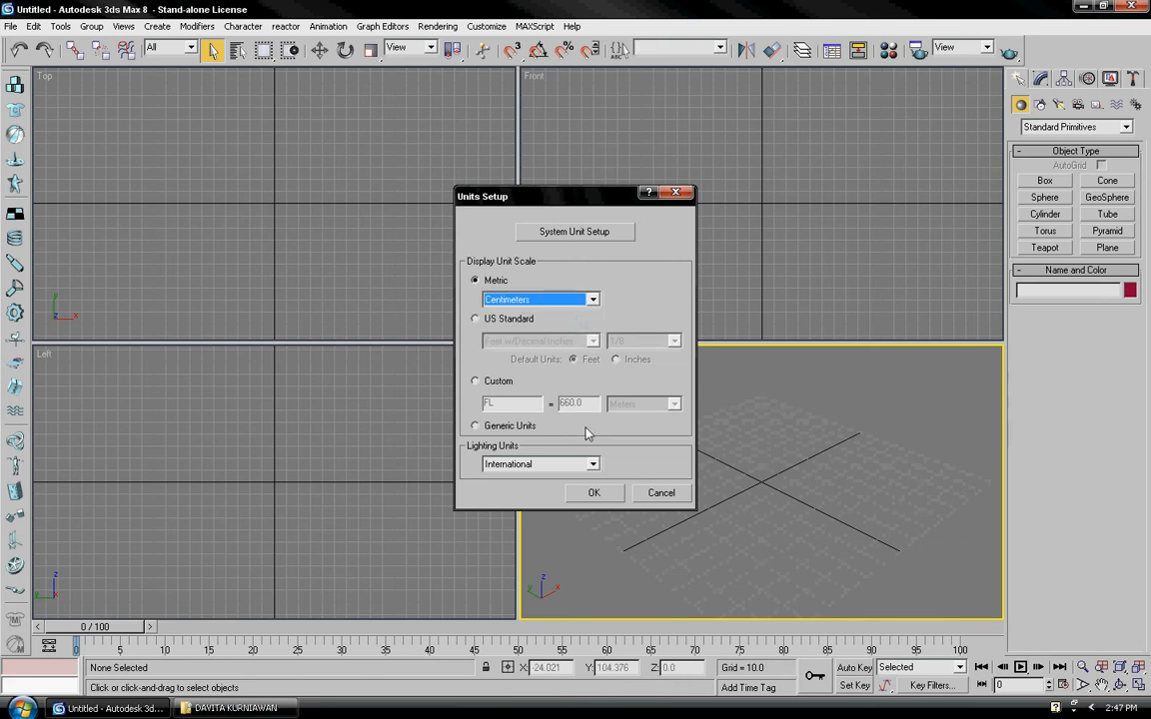
{"action": "left_click", "coordinate": [593, 494]}
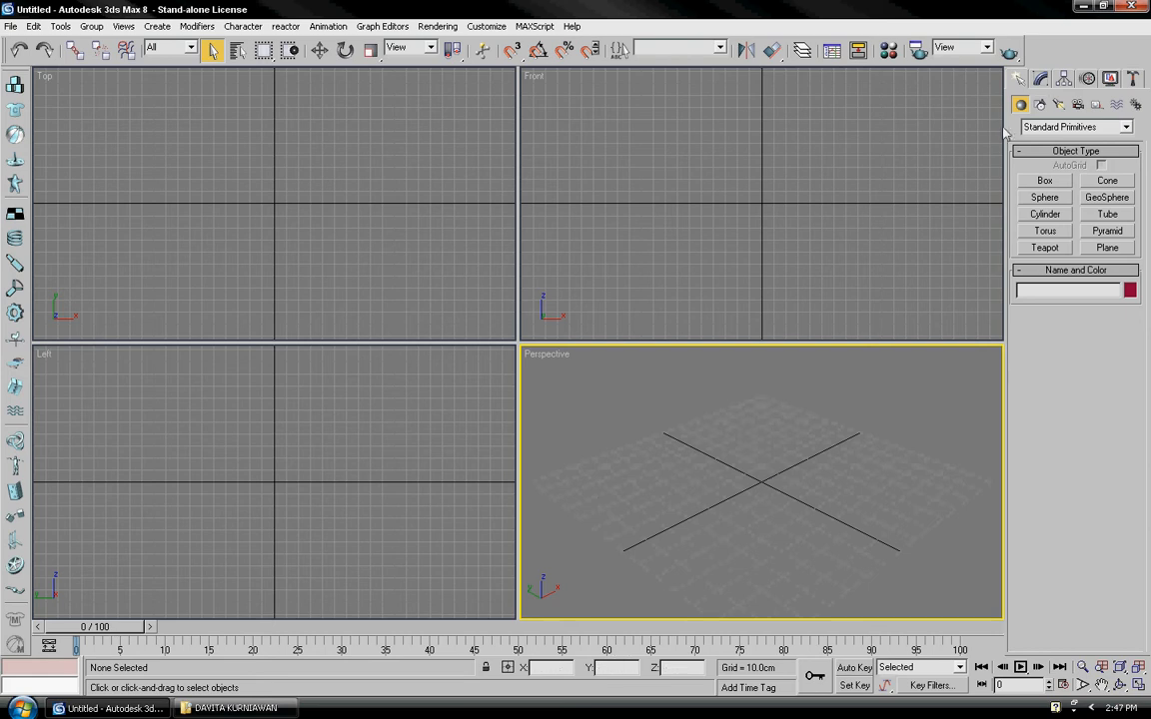
Draw a rectangle spline about 46 cm long and 35 cm wide around the grid centre in the Perspective view
{"action": "left_click", "coordinate": [1039, 105]}
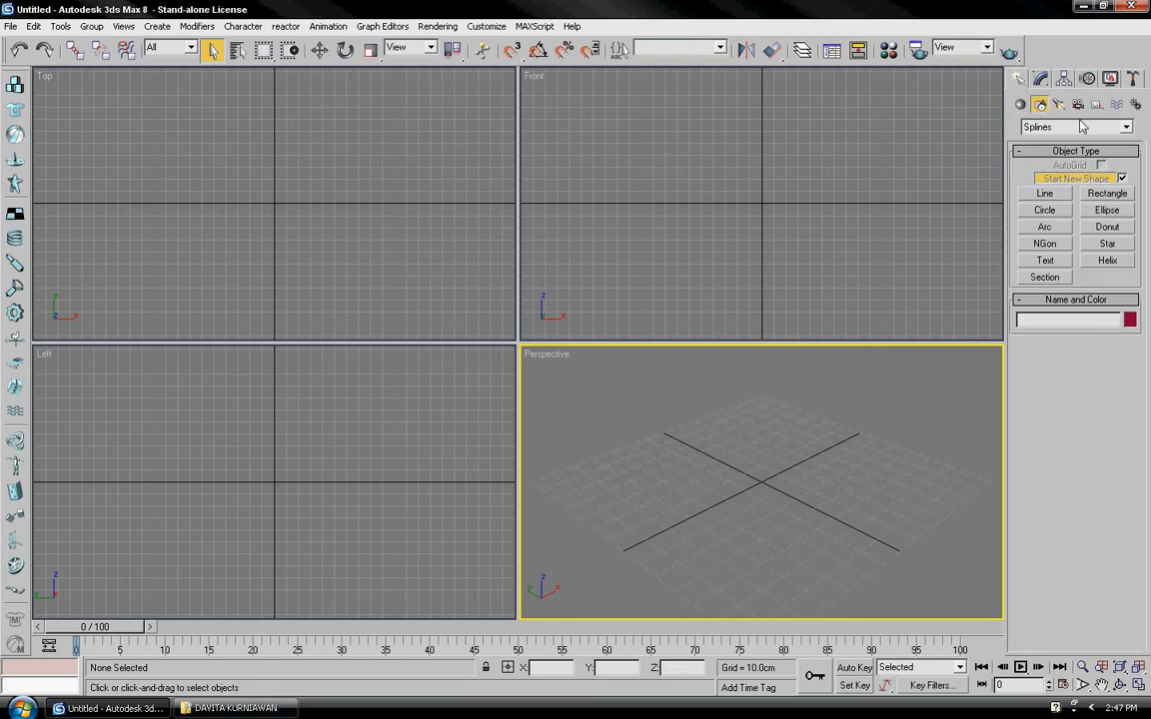
{"action": "left_click", "coordinate": [1107, 194]}
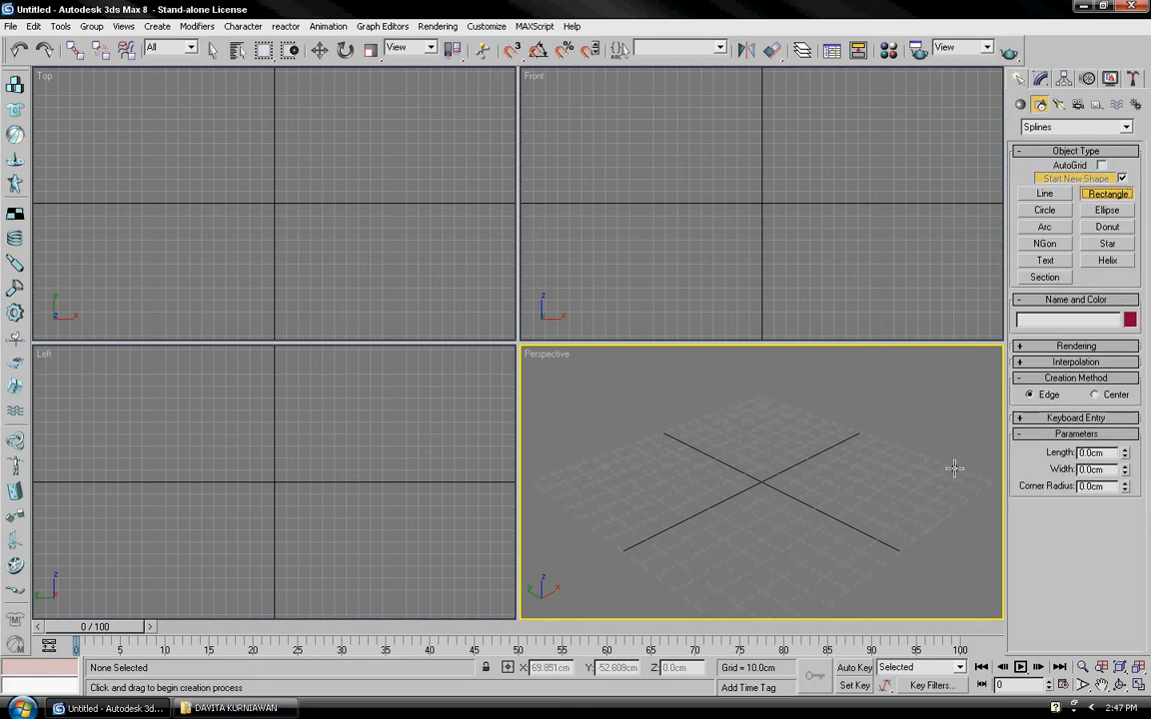
{"action": "left_click_drag", "start_coordinate": [750, 457], "coordinate": [767, 526]}
{"action": "right_click", "coordinate": [793, 535]}
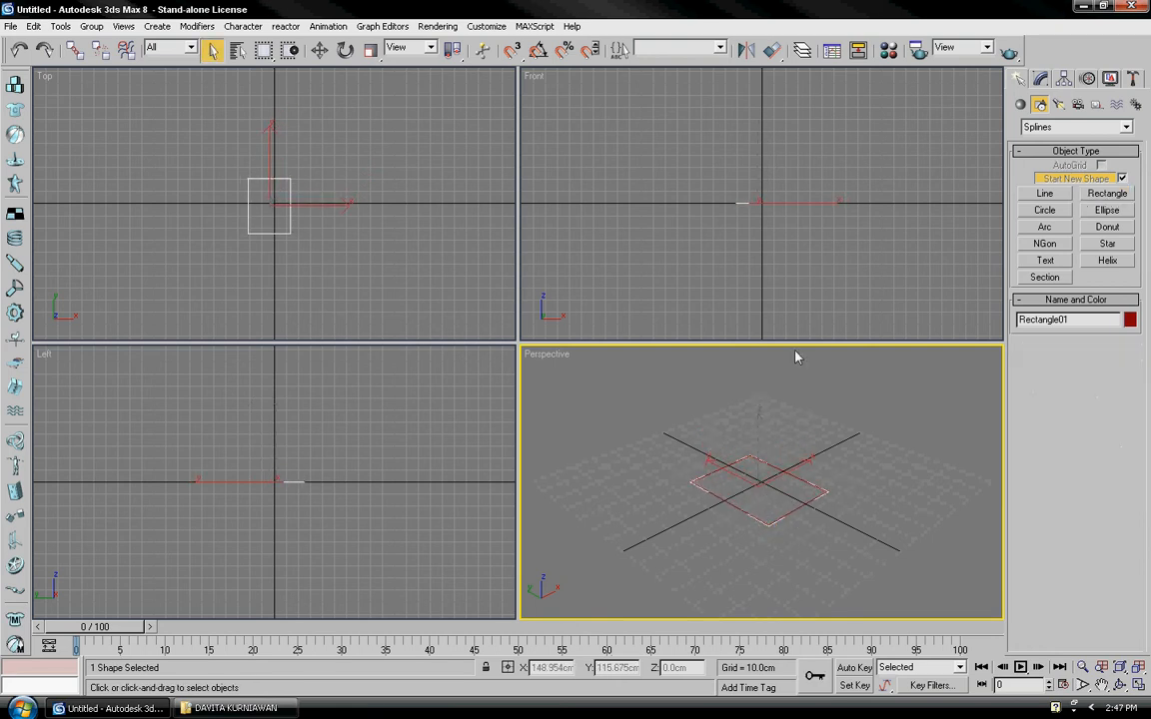
Set the rectangle's length and width to 50 cm each
{"action": "left_click", "coordinate": [1042, 81]}
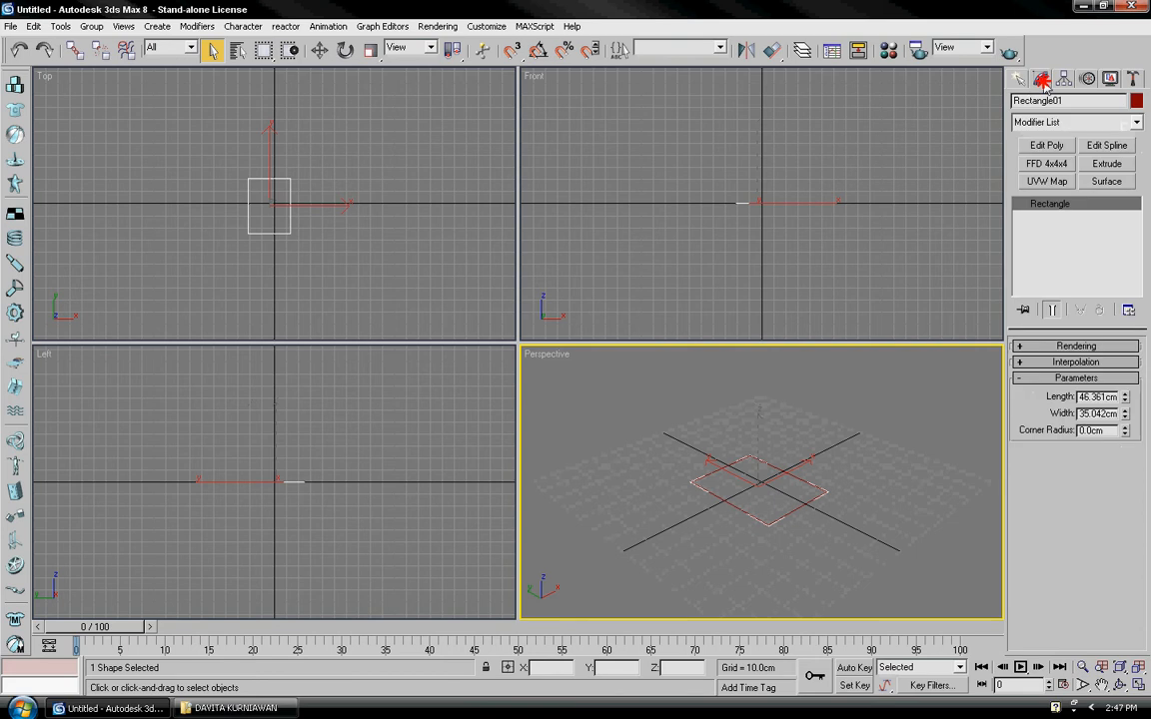
{"action": "left_click_drag", "start_coordinate": [1083, 396], "coordinate": [1149, 397]}
{"action": "left_click_drag", "start_coordinate": [1078, 399], "coordinate": [1148, 399]}
{"action": "type", "text": "50"}
{"action": "key", "text": "Tab"}
{"action": "type", "text": "5"}
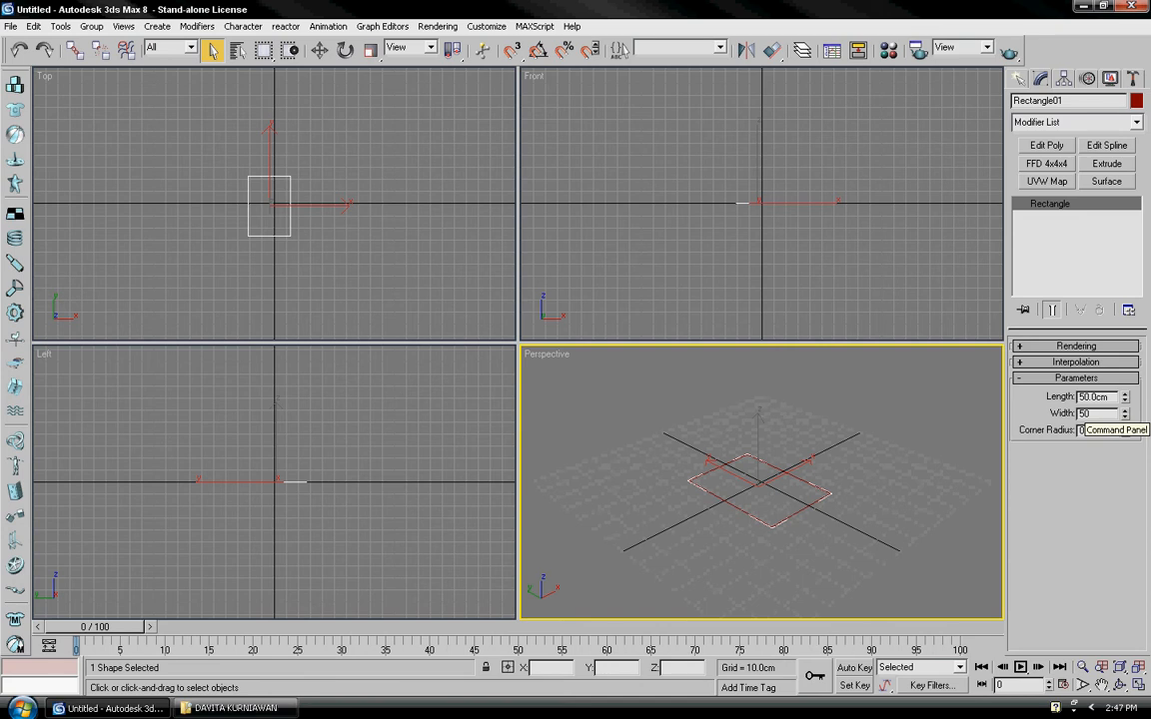
{"action": "key", "text": "Return"}
{"action": "left_click", "coordinate": [909, 442]}
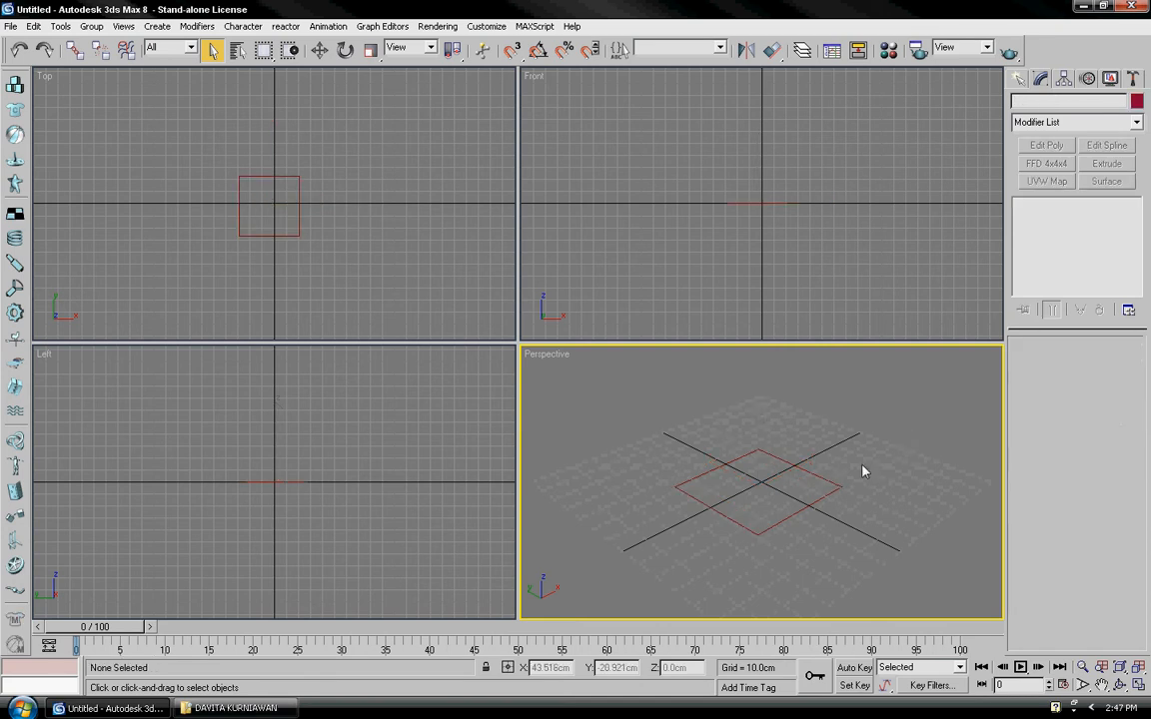
Clone the square upward along Z as a single independent copy and set the copy's Z position to 10 cm
{"action": "left_click", "coordinate": [812, 503]}
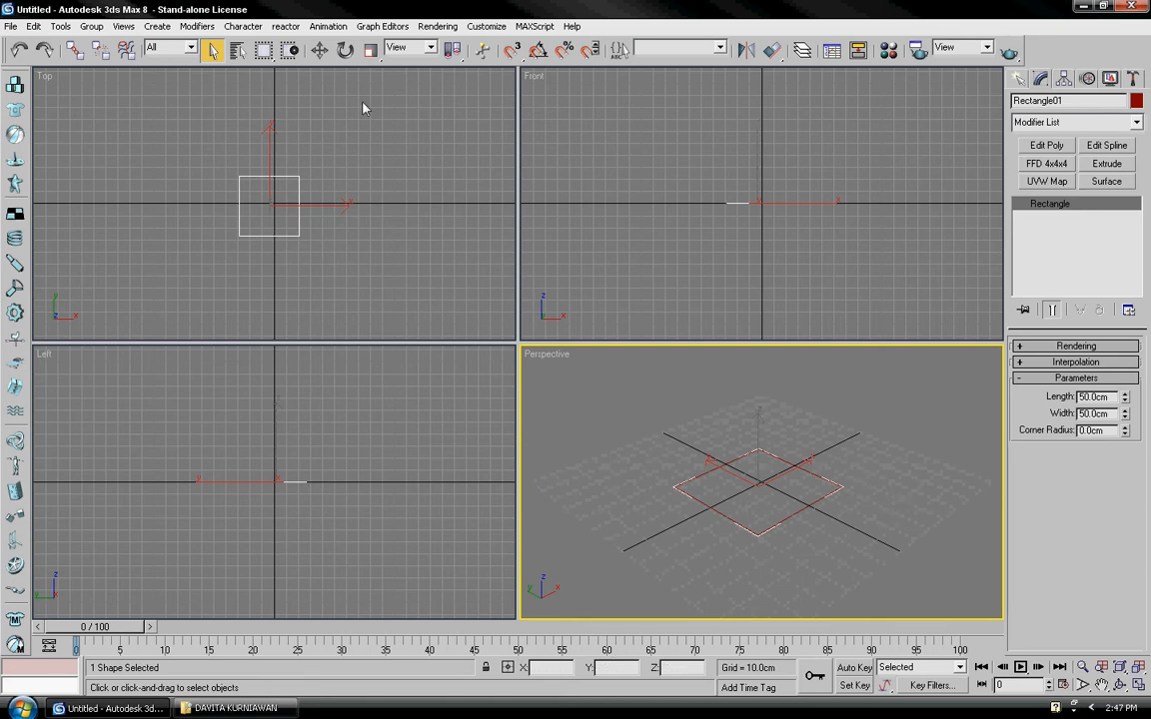
{"action": "left_click", "coordinate": [320, 52]}
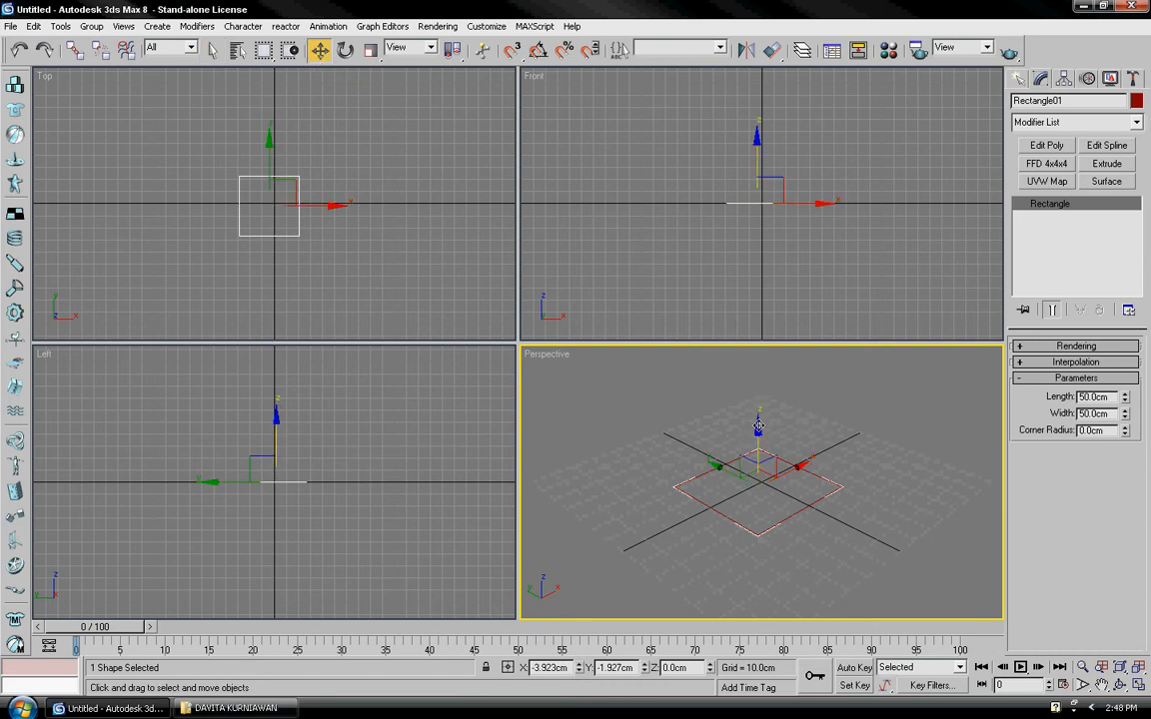
{"action": "left_click_drag", "start_coordinate": [759, 428], "coordinate": [761, 396], "text": "shift"}
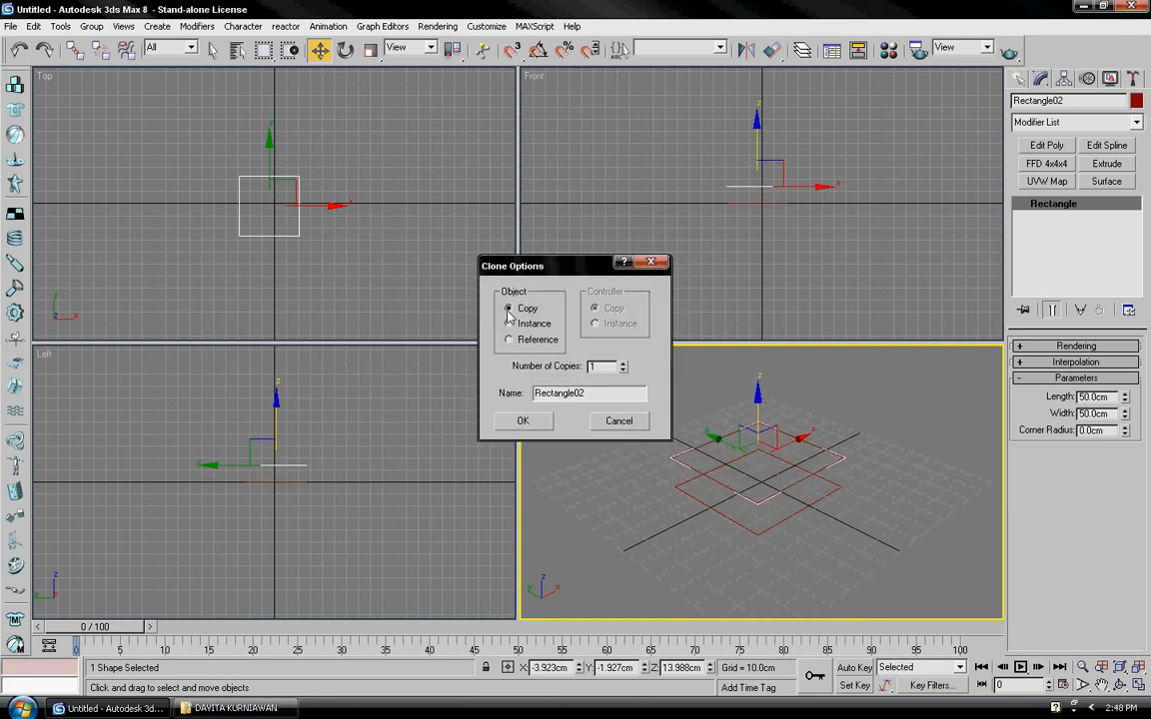
{"action": "left_click", "coordinate": [530, 421]}
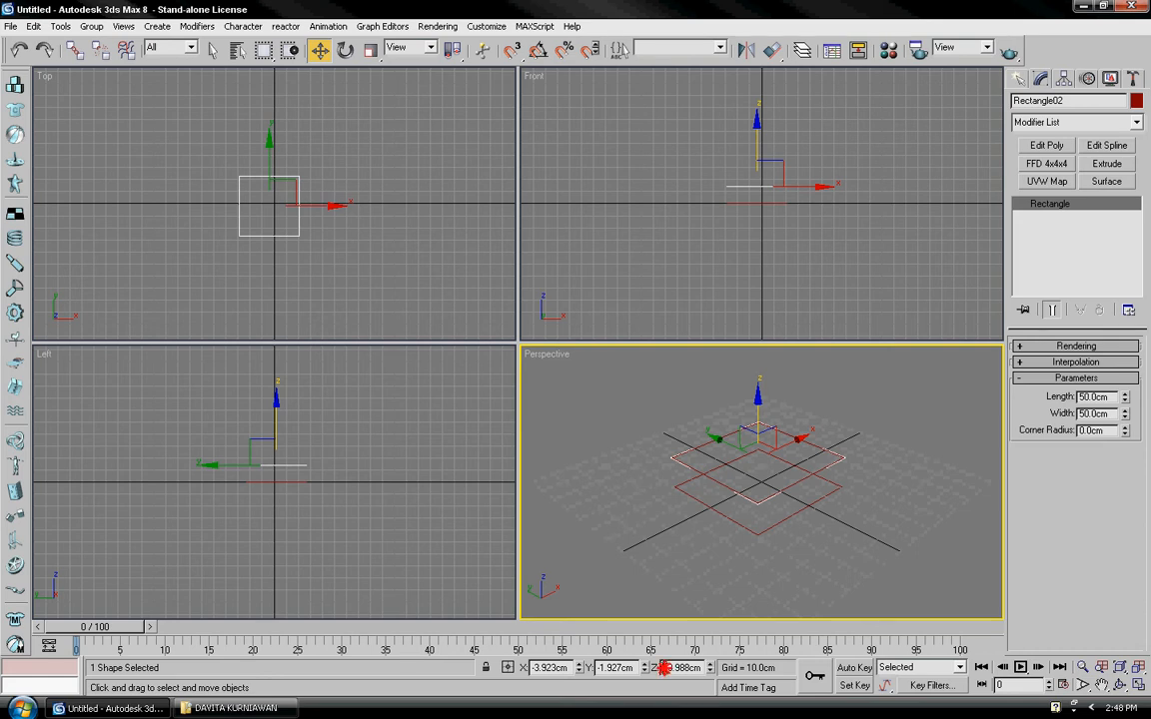
{"action": "double_click", "coordinate": [663, 668]}
{"action": "type", "text": "10"}
{"action": "key", "text": "Return"}
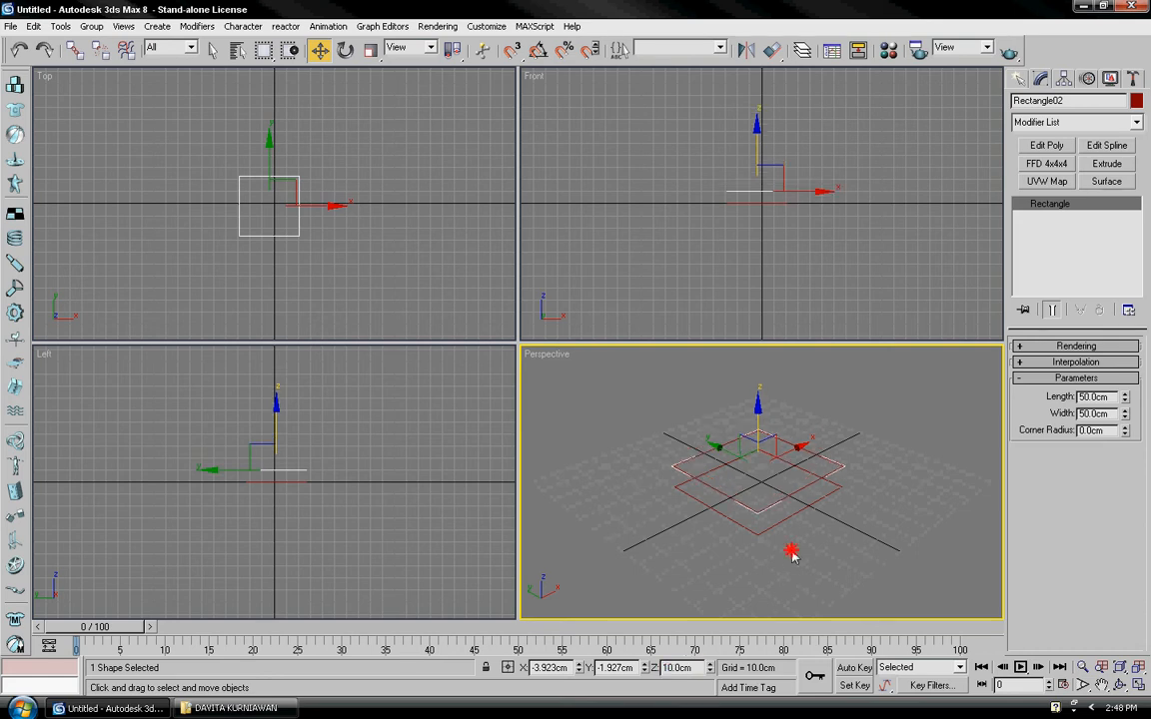
Apply an Edit Spline modifier to the lower square and attach the upper square to it
{"action": "left_click", "coordinate": [794, 539]}
{"action": "left_click", "coordinate": [827, 474]}
{"action": "left_click", "coordinate": [831, 493]}
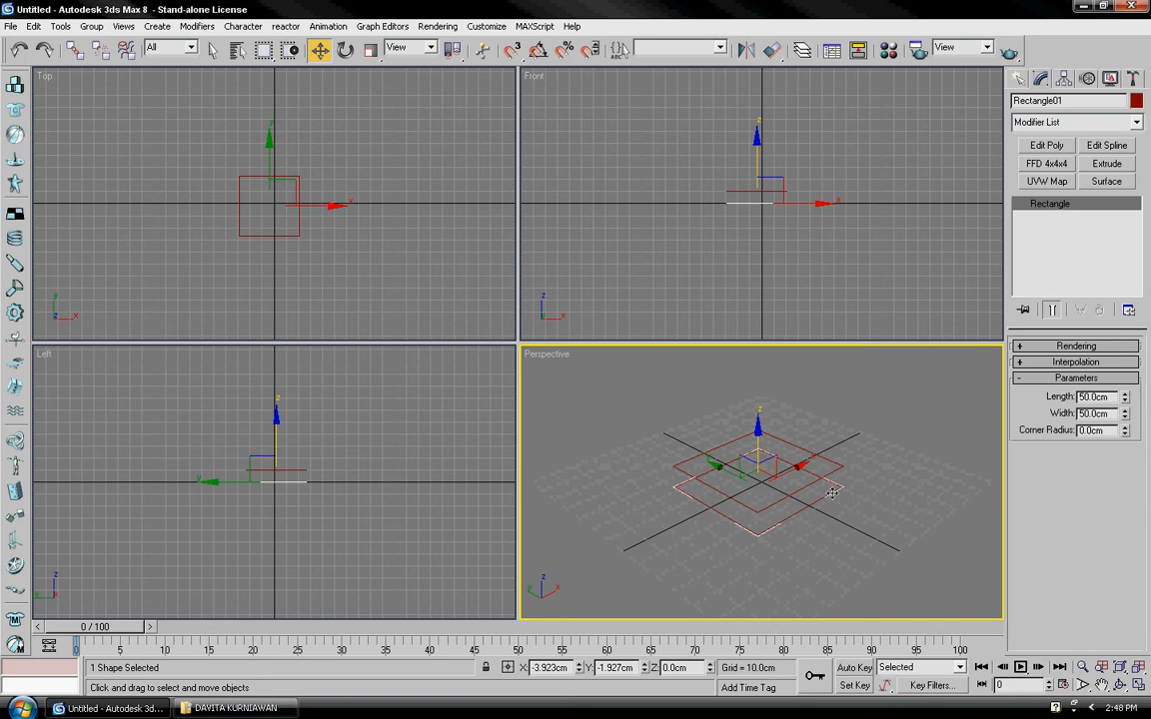
{"action": "left_click", "coordinate": [1135, 123]}
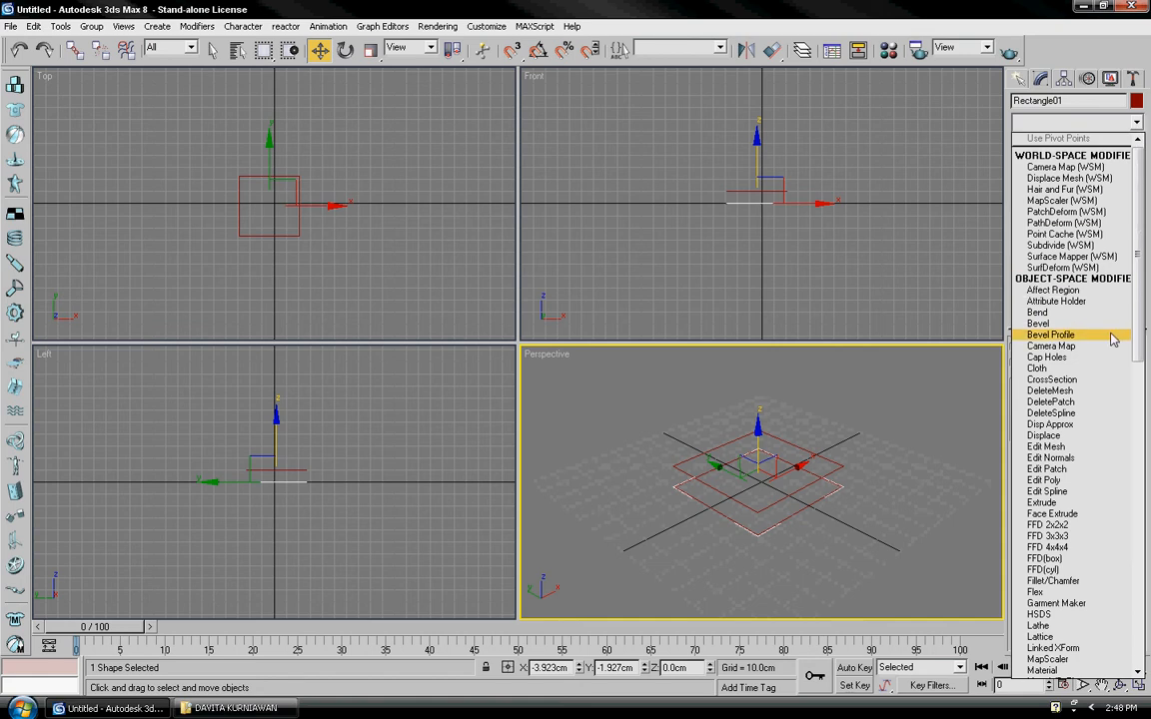
{"action": "left_click", "coordinate": [1083, 494]}
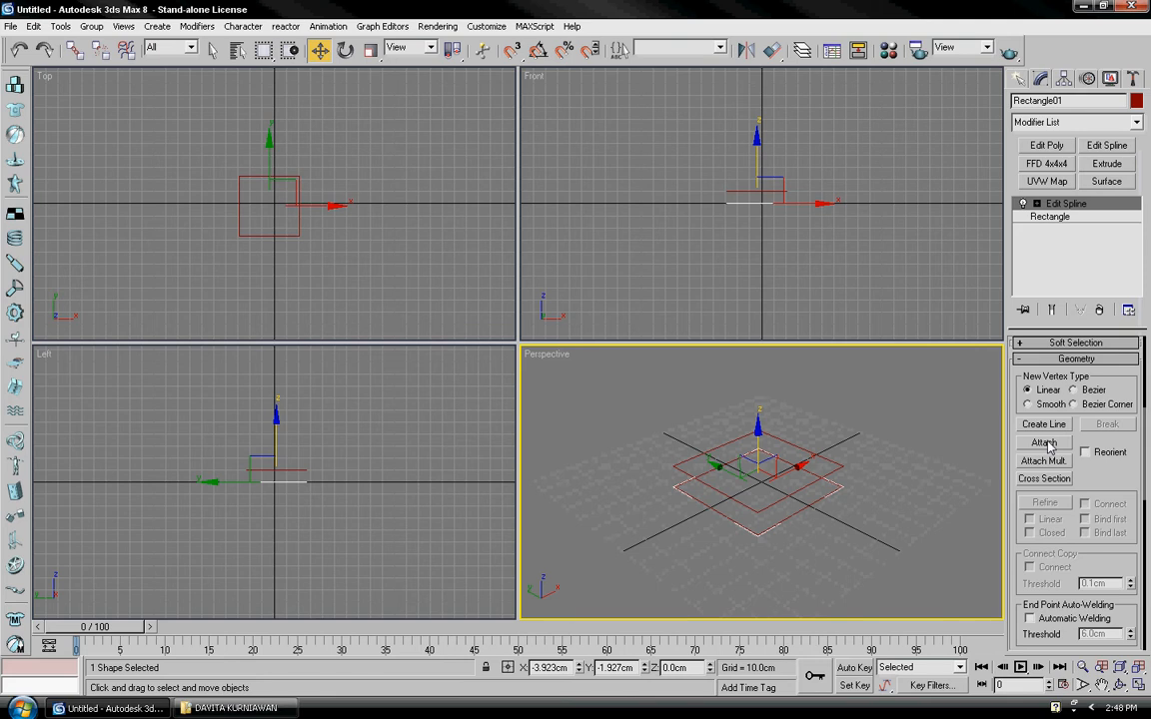
{"action": "left_click", "coordinate": [1044, 443]}
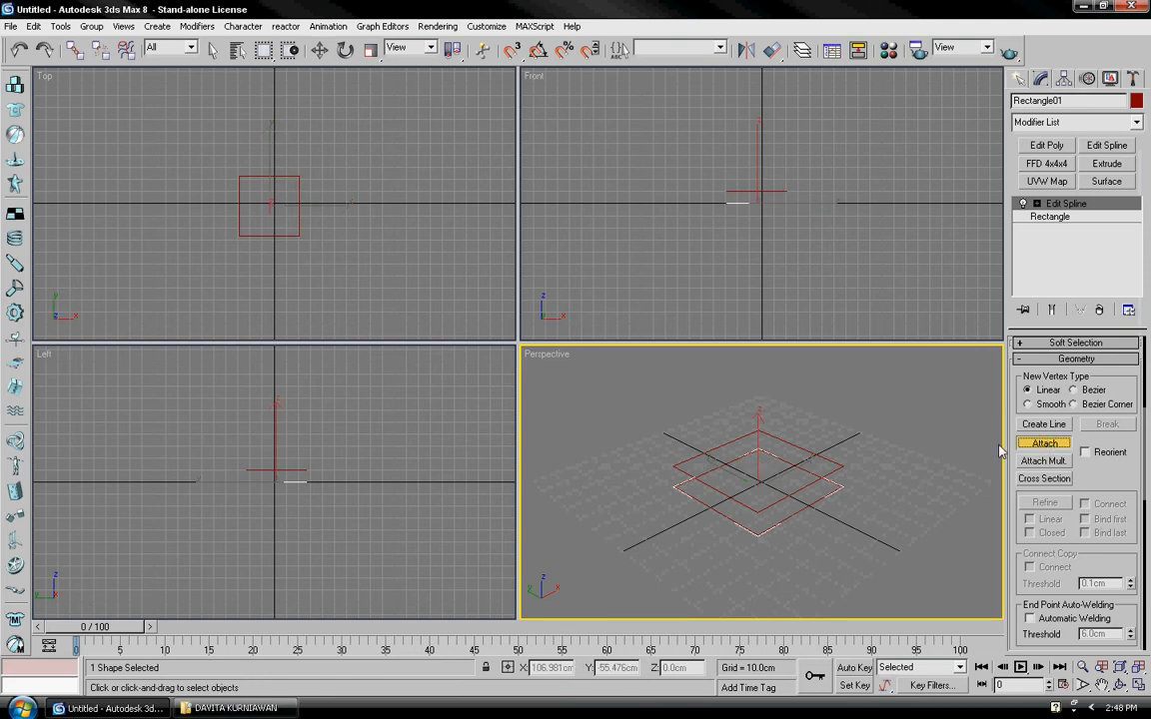
{"action": "left_click", "coordinate": [837, 467]}
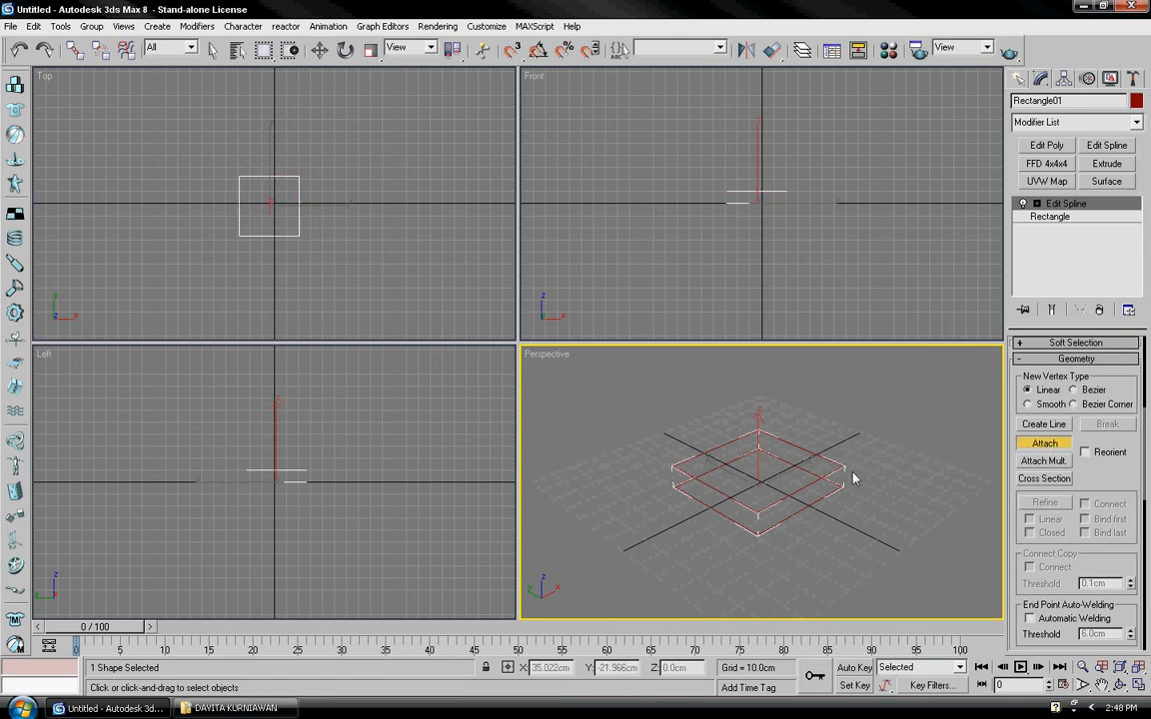
Maximize the Perspective view and connect the corners of the upper and lower squares with Cross Section splines
{"action": "middle_click_drag", "start_coordinate": [894, 519], "coordinate": [884, 514]}
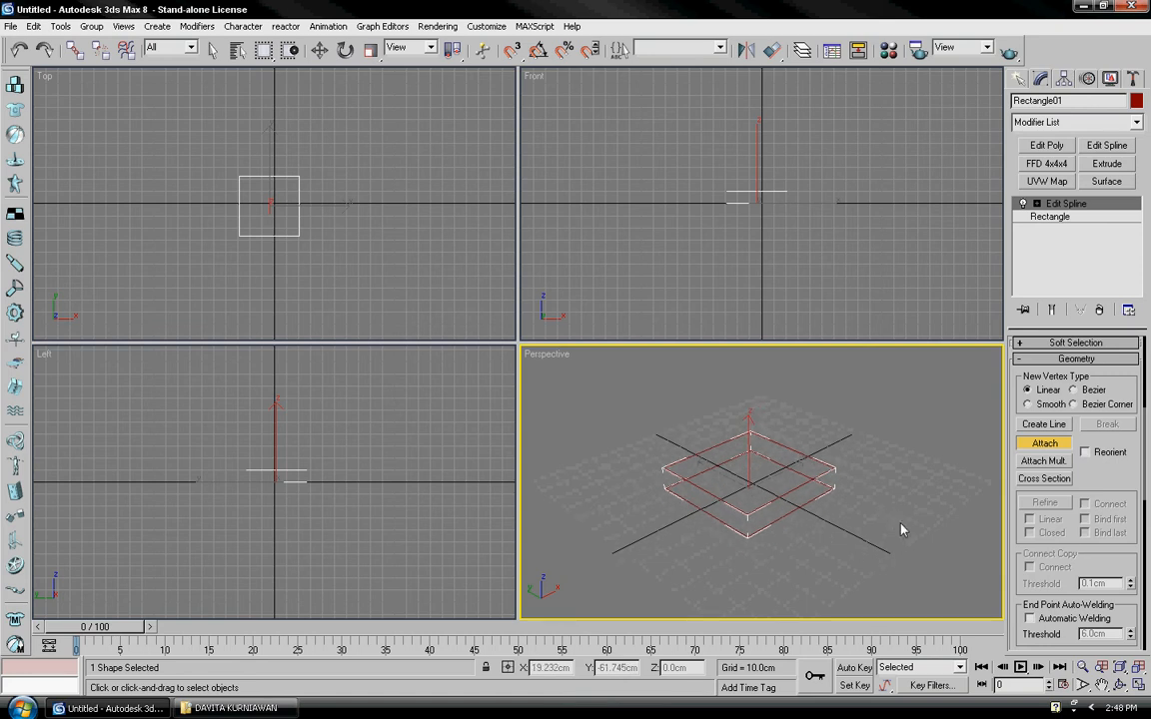
{"action": "key", "text": "alt+w"}
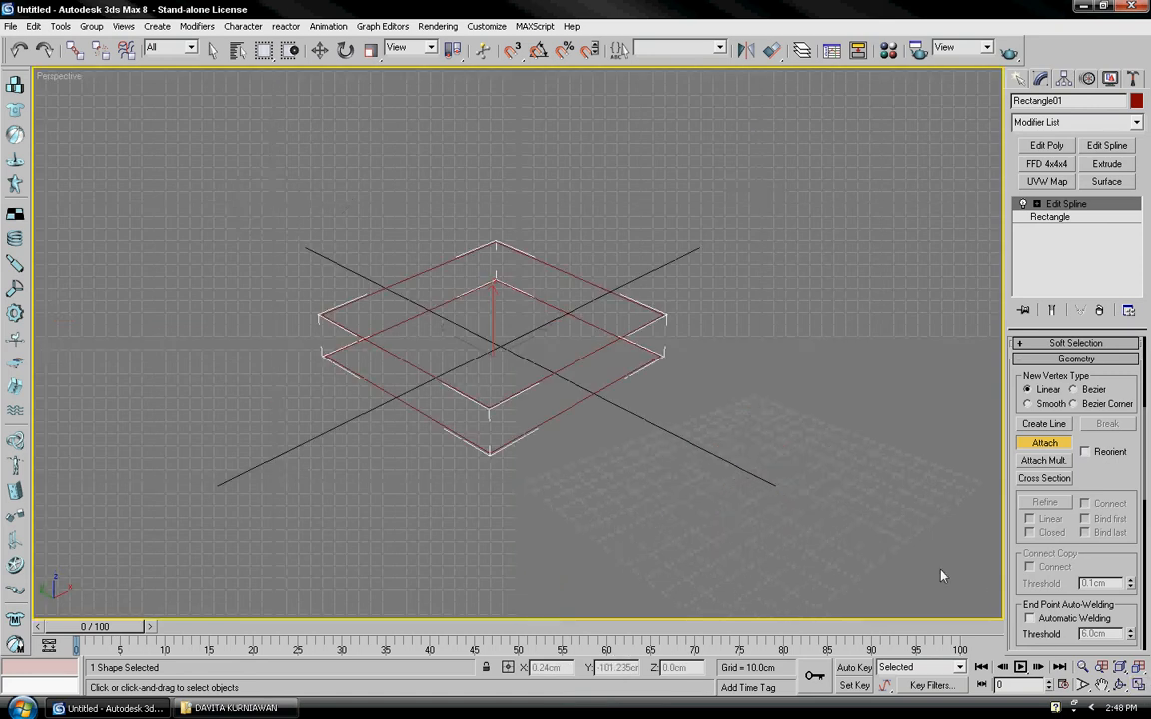
{"action": "middle_click_drag", "start_coordinate": [846, 512], "coordinate": [812, 475]}
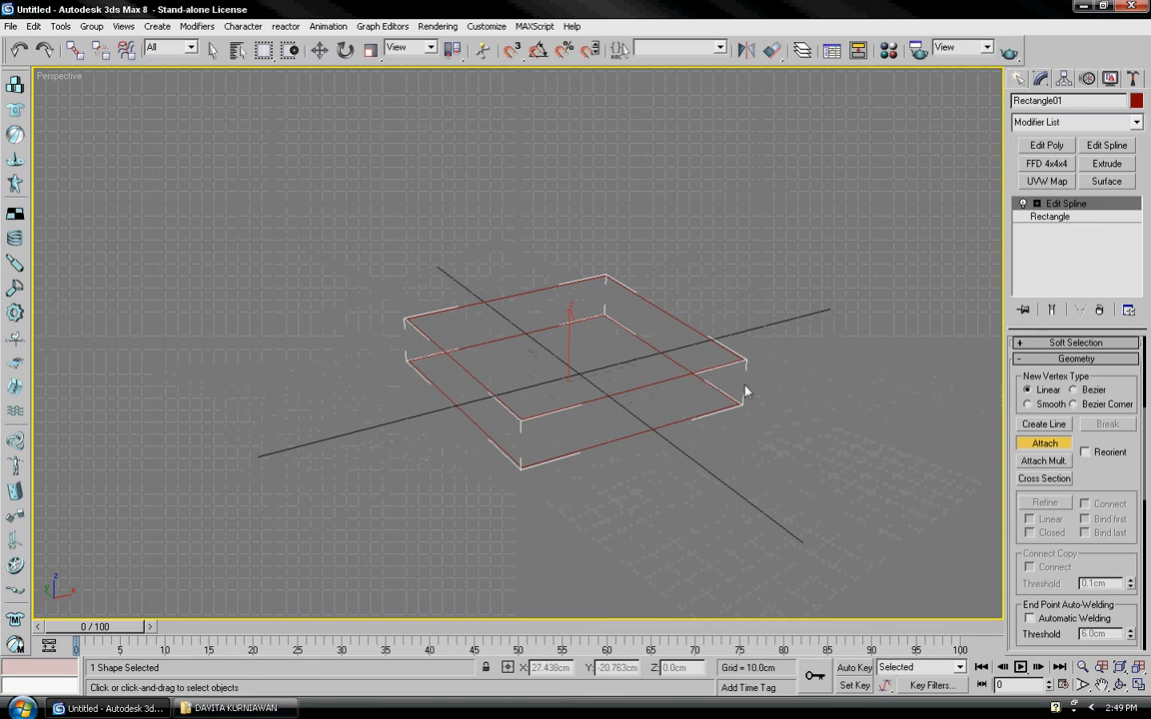
{"action": "middle_click_drag", "start_coordinate": [750, 401], "coordinate": [715, 399]}
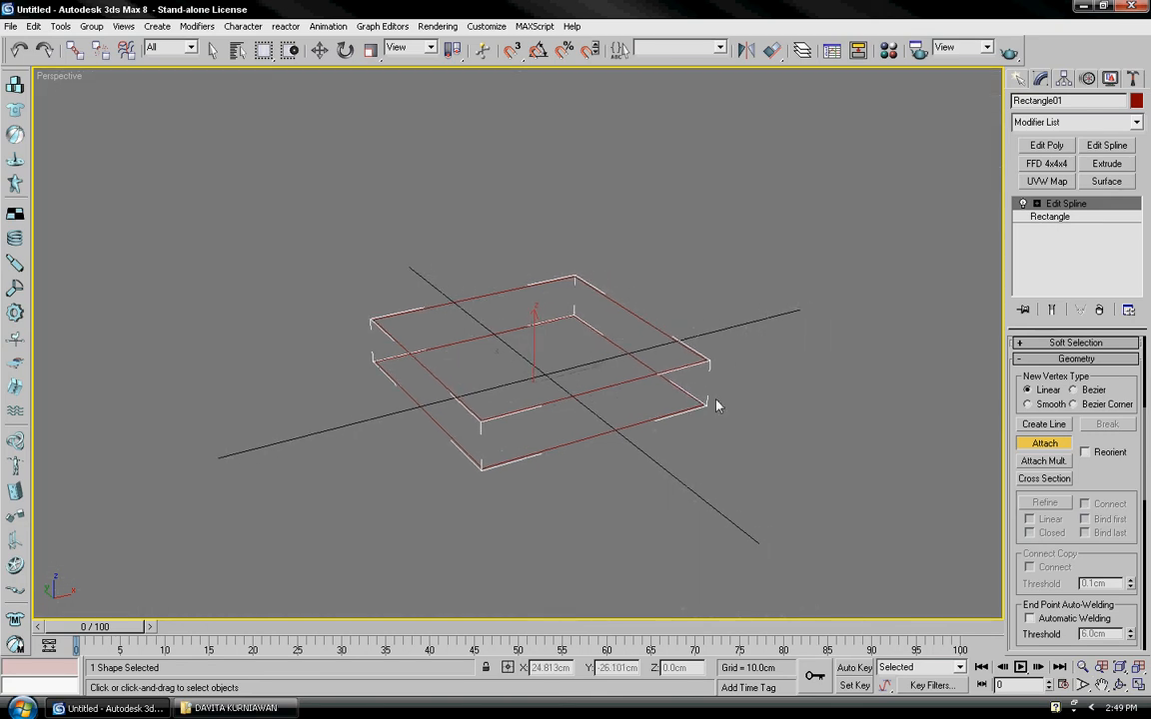
{"action": "left_click", "coordinate": [1045, 479]}
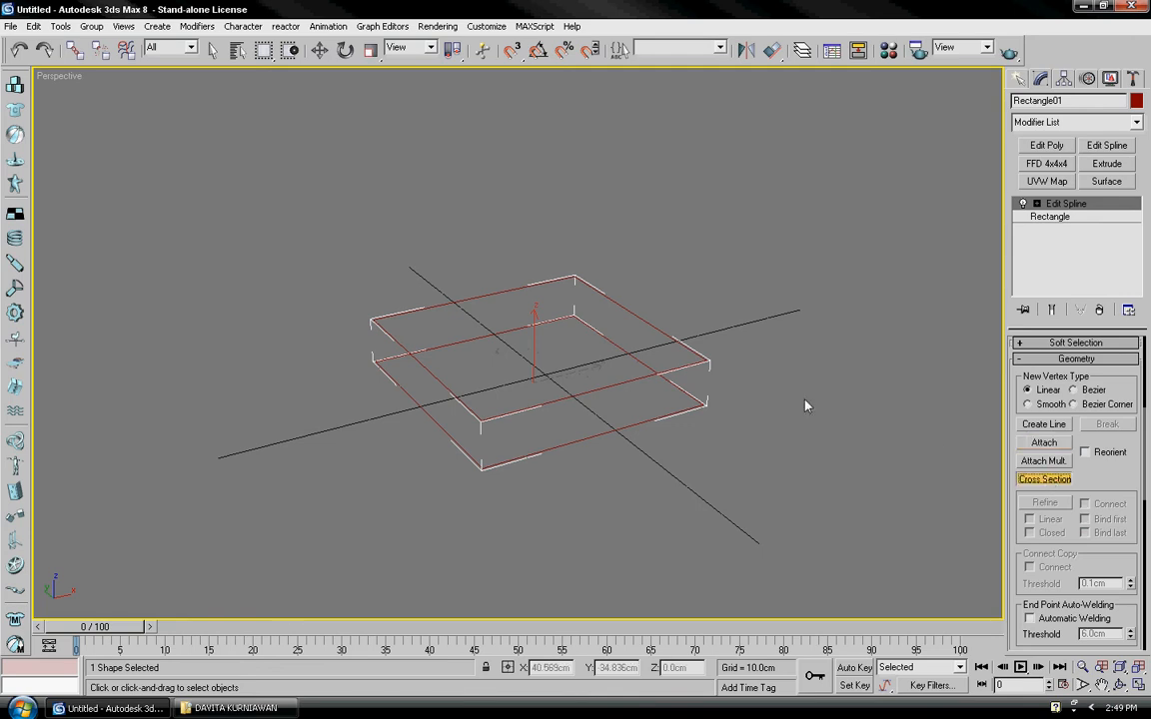
{"action": "left_click", "coordinate": [694, 361]}
{"action": "left_click", "coordinate": [693, 407]}
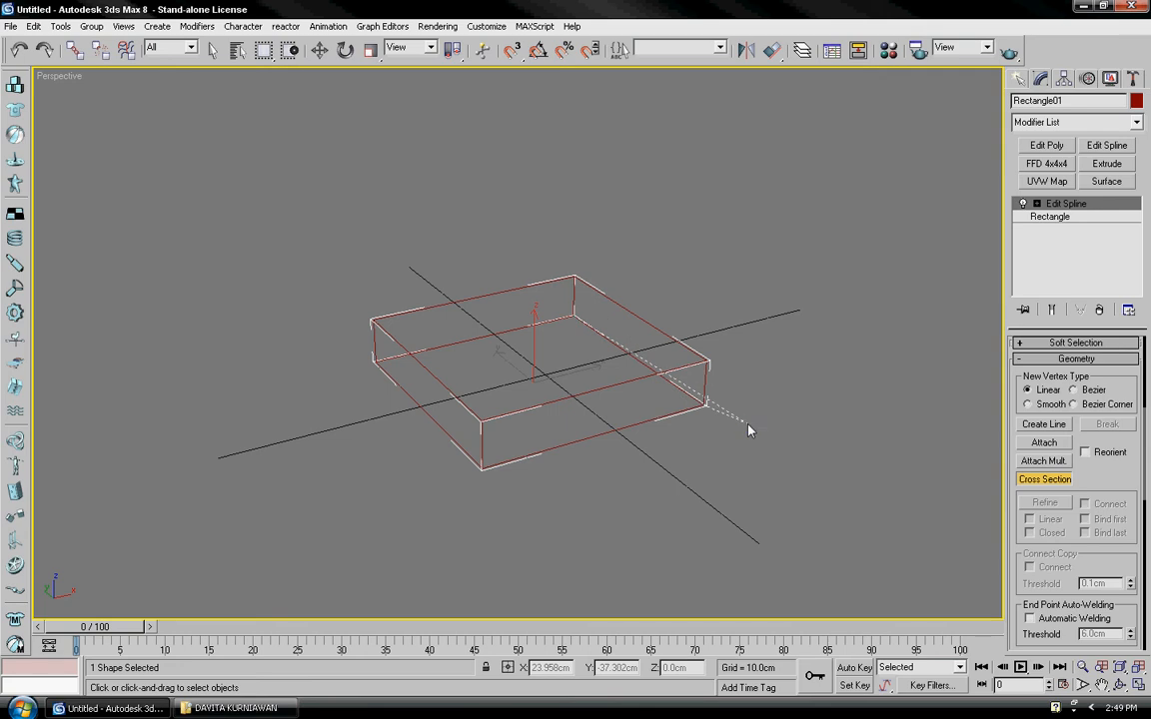
{"action": "scroll", "coordinate": [760, 429], "scroll_direction": "up", "scroll_amount": 4}
{"action": "middle_click_drag", "start_coordinate": [766, 427], "coordinate": [727, 379]}
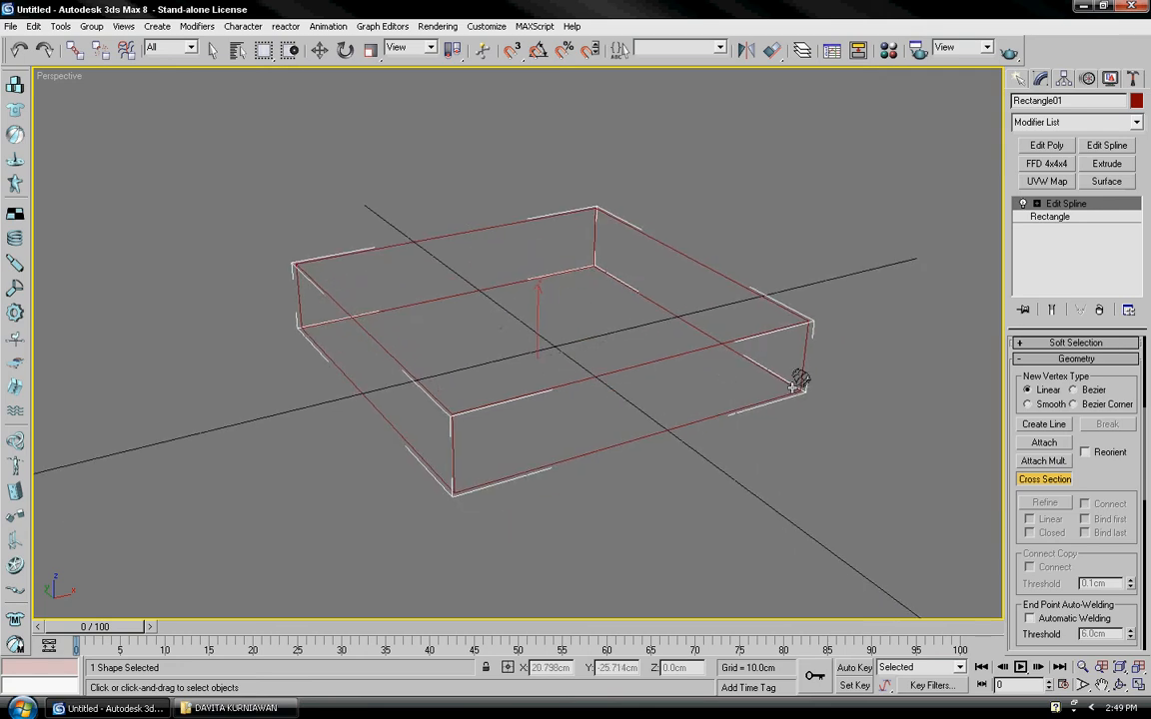
{"action": "key", "text": "w"}
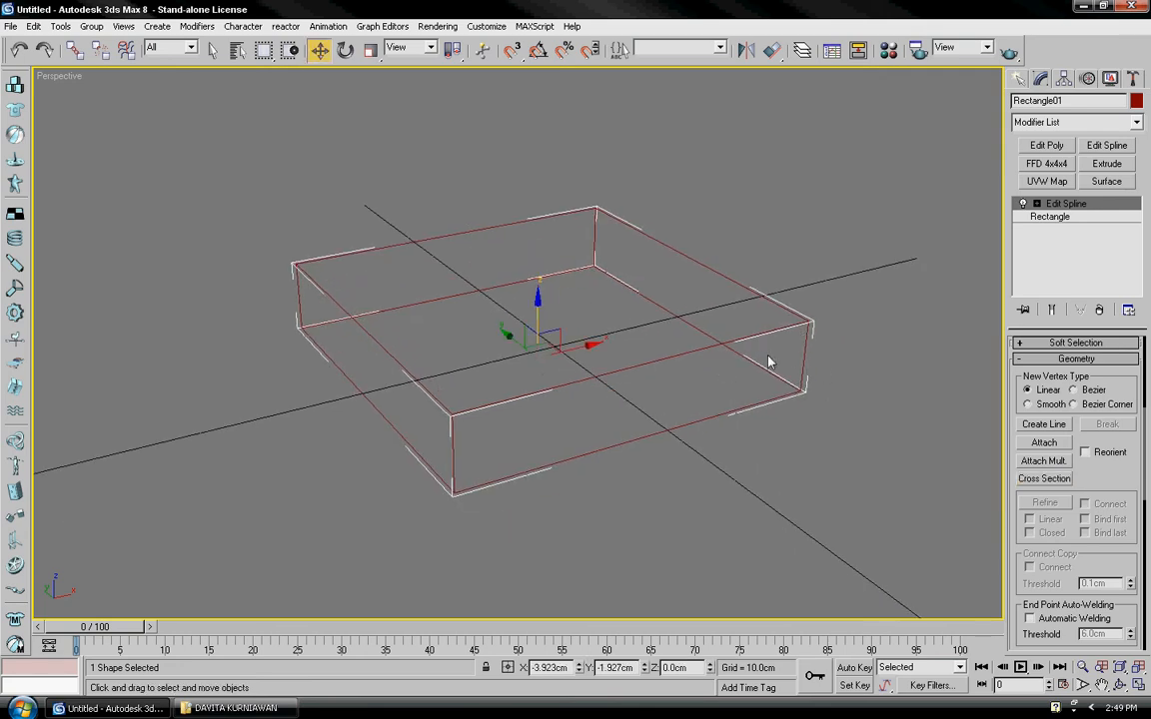
Apply a Surface modifier to the box-shaped spline cage and enable Flip Normals
{"action": "middle_click_drag", "start_coordinate": [765, 360], "coordinate": [750, 387]}
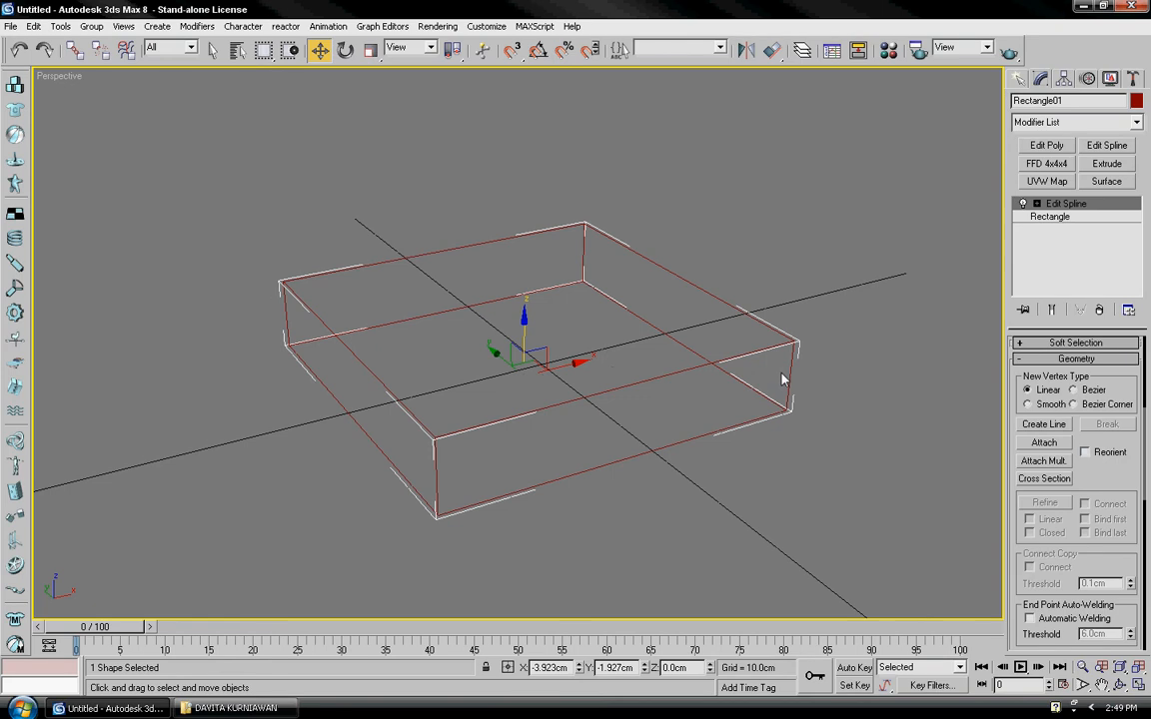
{"action": "mouse_move", "coordinate": [811, 373]}
{"action": "middle_mouse_down"}
{"action": "mouse_move", "coordinate": [827, 352]}
{"action": "mouse_move", "coordinate": [814, 361]}
{"action": "middle_mouse_up"}
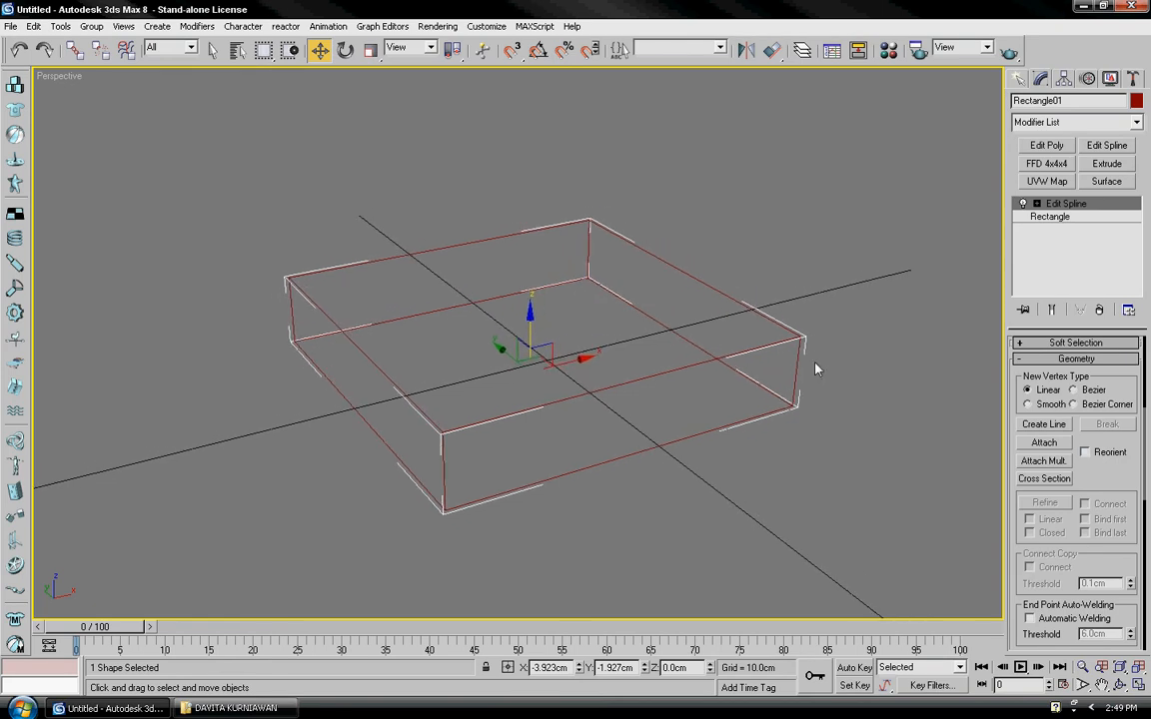
{"action": "left_click", "coordinate": [1137, 122]}
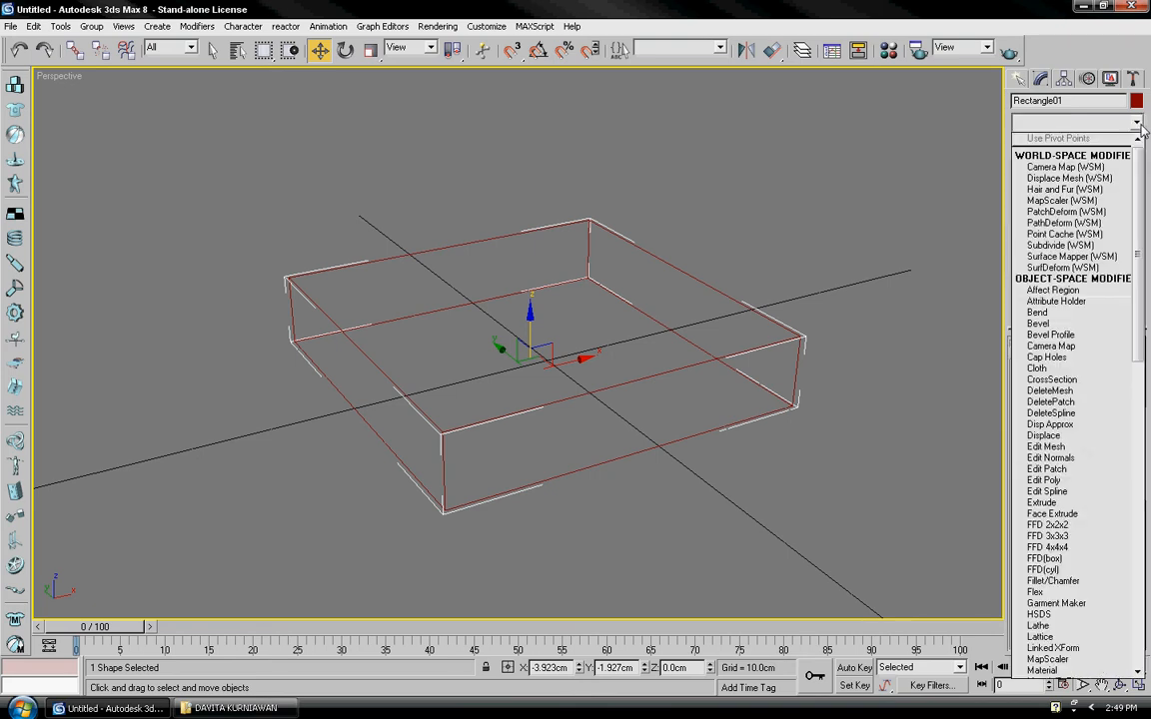
{"action": "left_click_drag", "start_coordinate": [1137, 150], "coordinate": [1133, 460]}
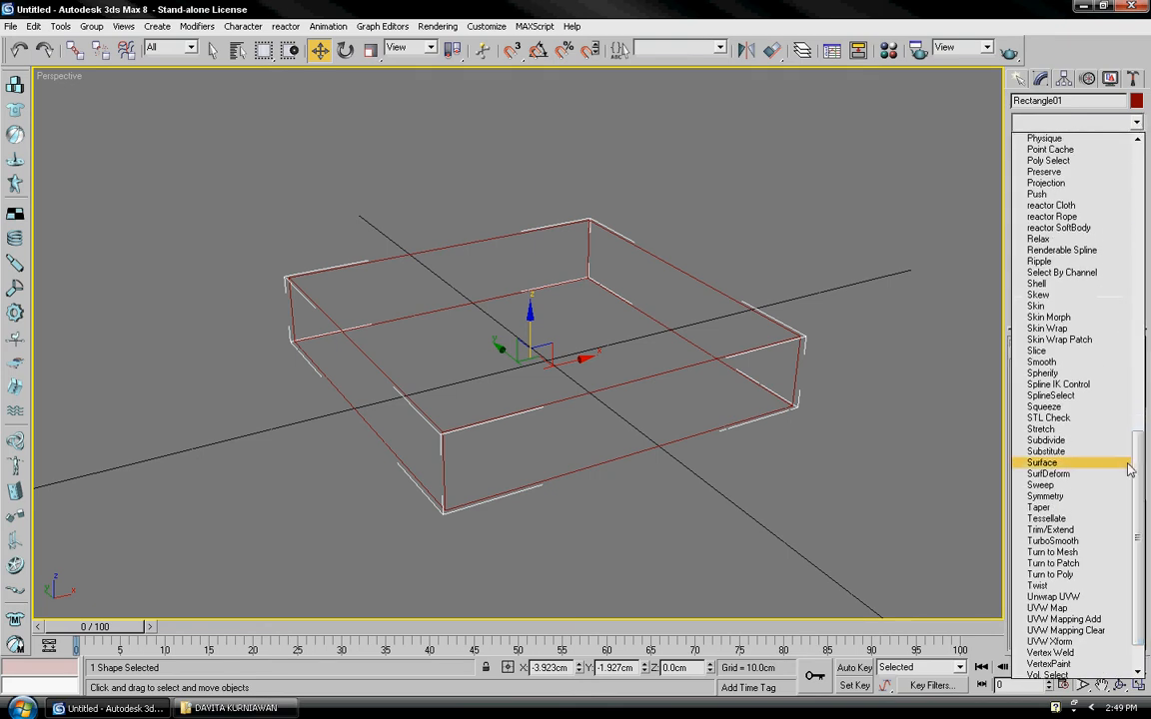
{"action": "left_click", "coordinate": [1039, 465]}
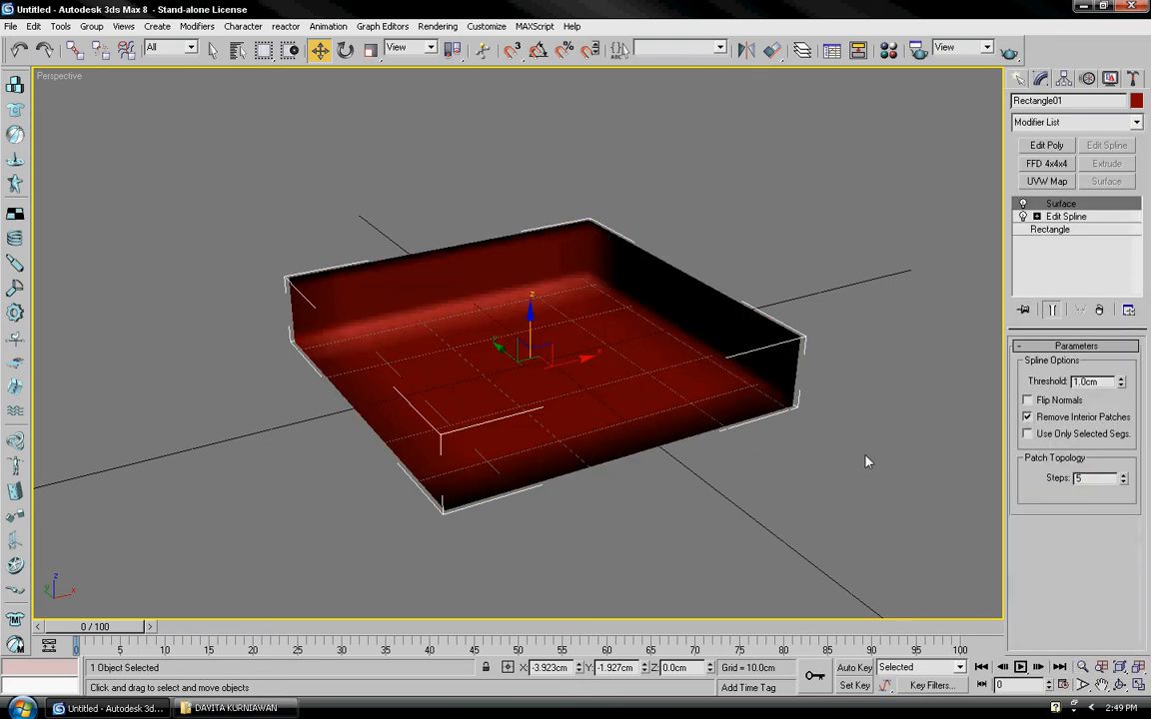
{"action": "left_click", "coordinate": [1028, 400]}
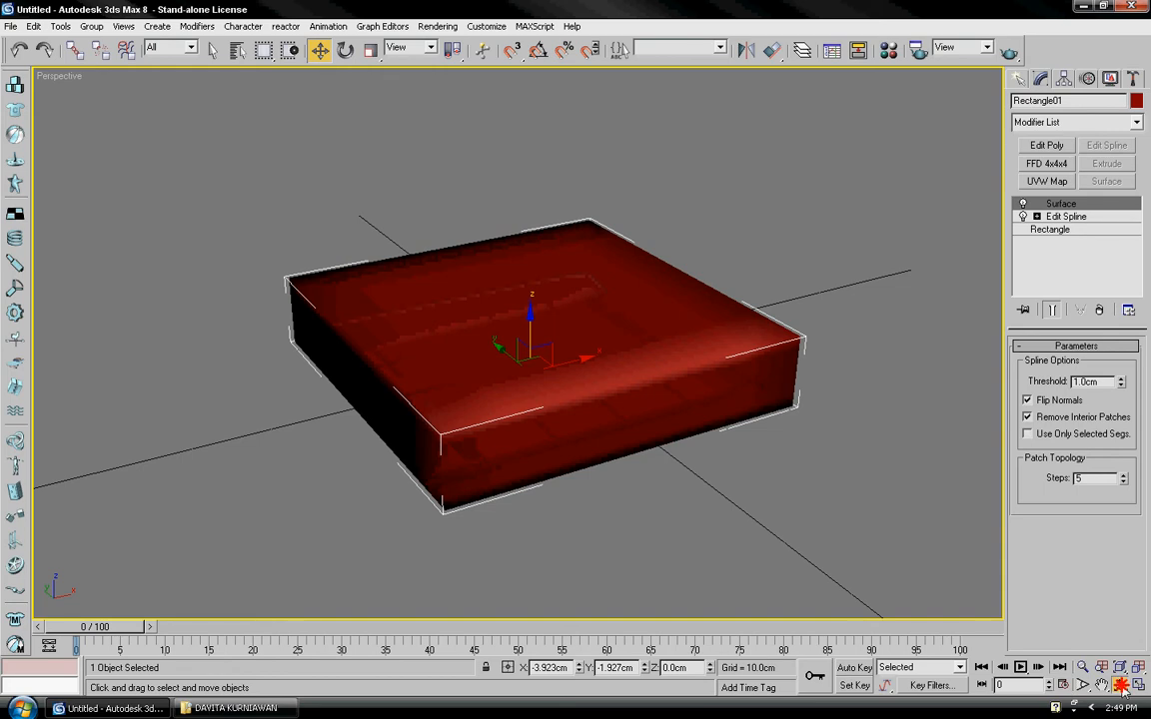
Clone the cushion box about 56 cm along negative Y as a single independent copy beside the original
{"action": "key", "text": "ctrl+r"}
{"action": "left_click_drag", "start_coordinate": [608, 416], "coordinate": [613, 378]}
{"action": "key", "text": "w"}
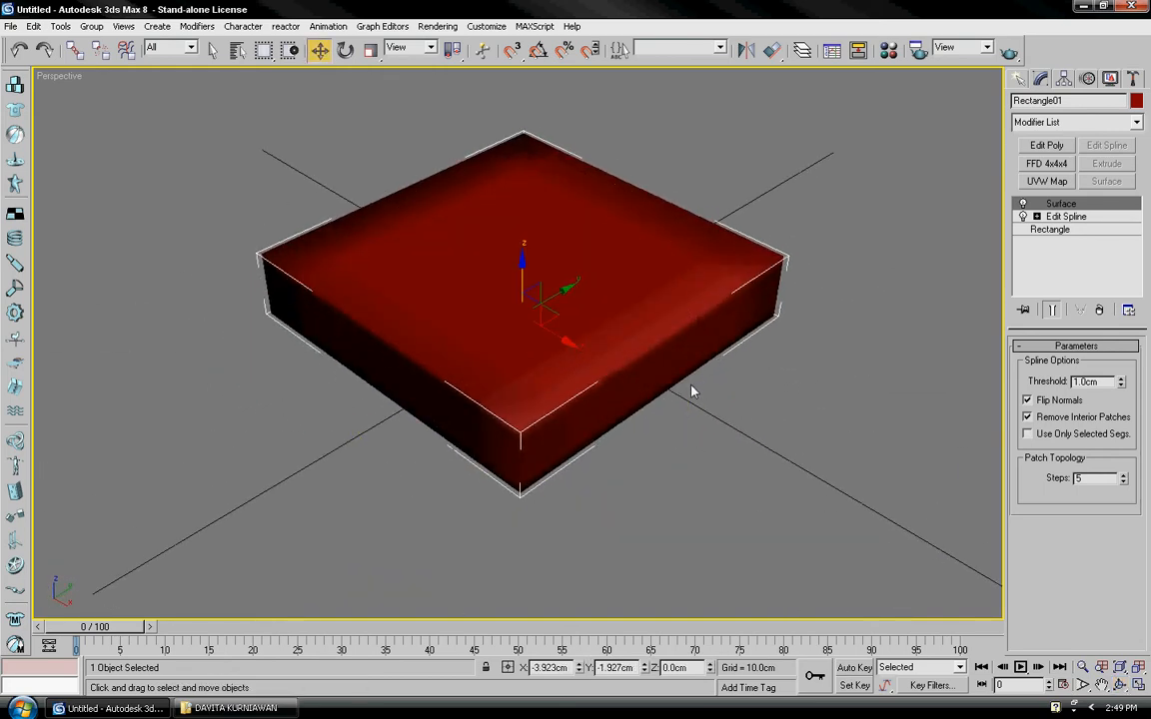
{"action": "middle_click_drag", "start_coordinate": [691, 390], "coordinate": [868, 409], "text": "alt"}
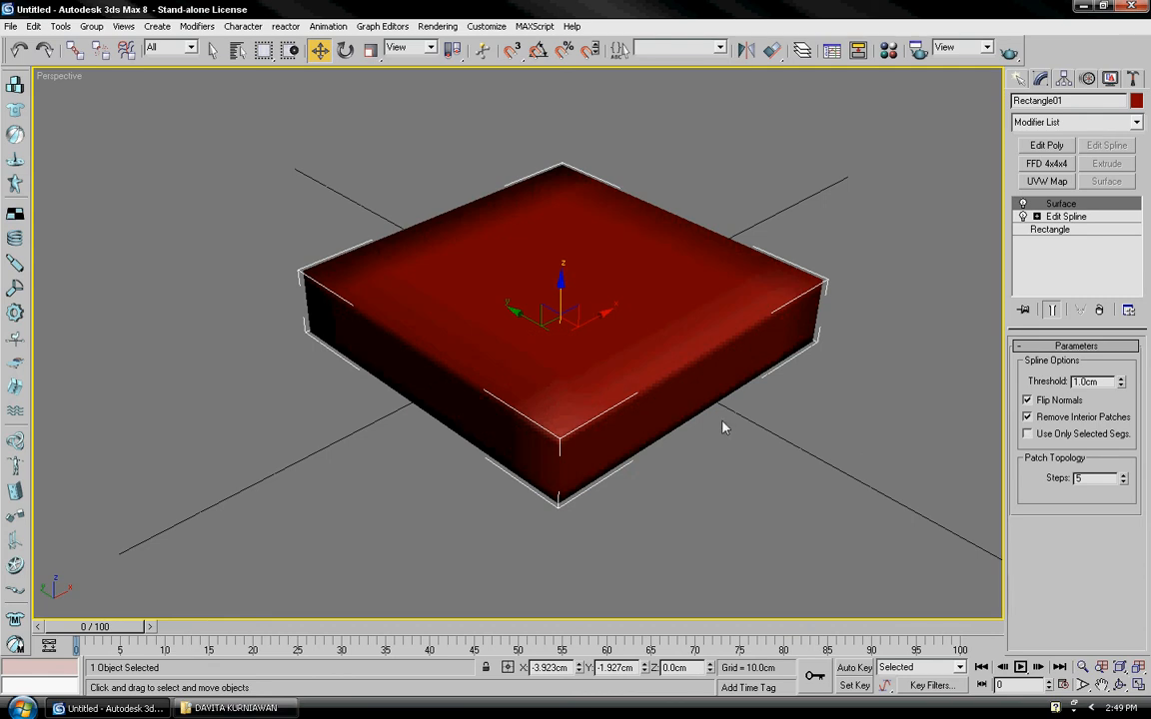
{"action": "mouse_move", "coordinate": [726, 425]}
{"action": "middle_mouse_down"}
{"action": "mouse_move", "coordinate": [673, 385]}
{"action": "mouse_move", "coordinate": [589, 367]}
{"action": "mouse_move", "coordinate": [580, 343]}
{"action": "middle_mouse_up"}
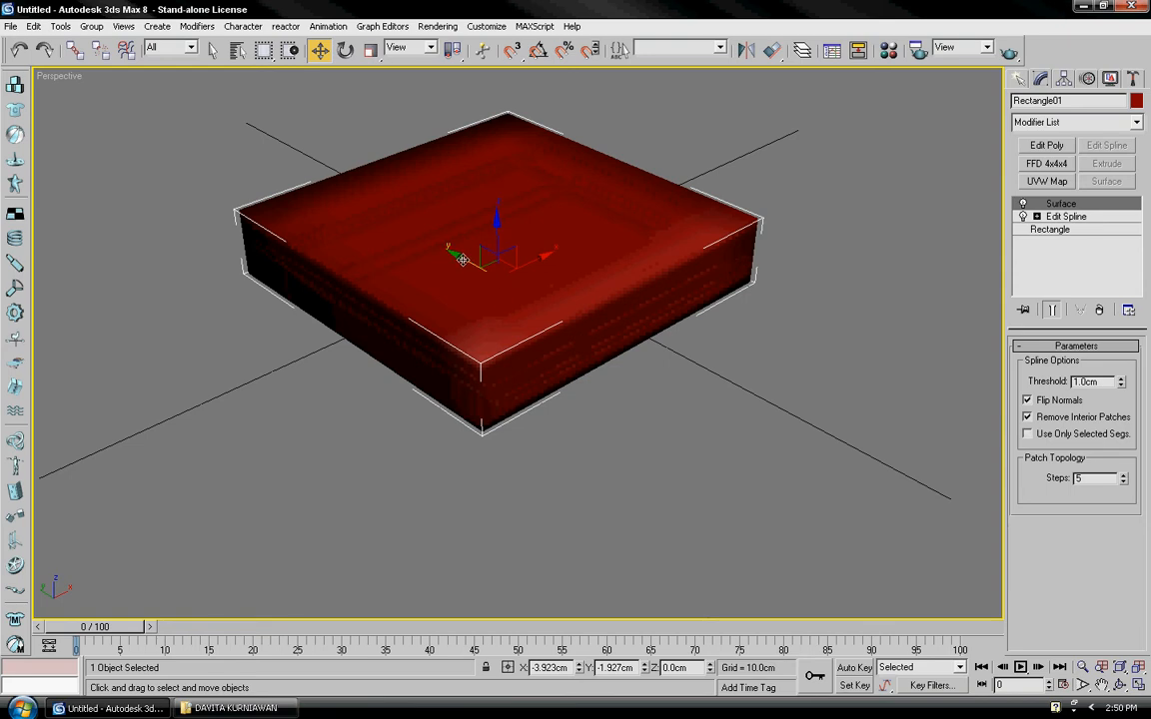
{"action": "left_click_drag", "start_coordinate": [462, 259], "coordinate": [795, 468], "text": "shift"}
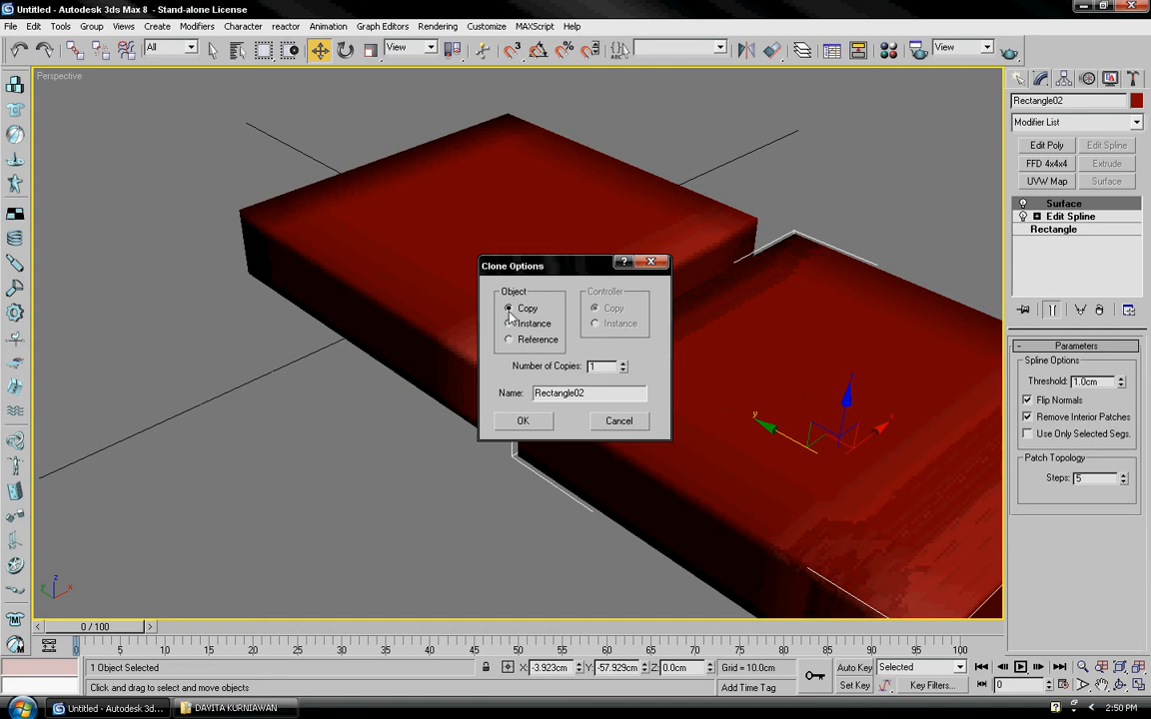
{"action": "left_click", "coordinate": [524, 421]}
{"action": "mouse_move", "coordinate": [524, 419]}
{"action": "middle_mouse_down", "text": "alt"}
{"action": "mouse_move", "coordinate": [530, 326]}
{"action": "mouse_move", "coordinate": [565, 370]}
{"action": "middle_mouse_up", "text": "alt"}
{"action": "scroll", "coordinate": [565, 370], "scroll_direction": "down", "scroll_amount": 5}
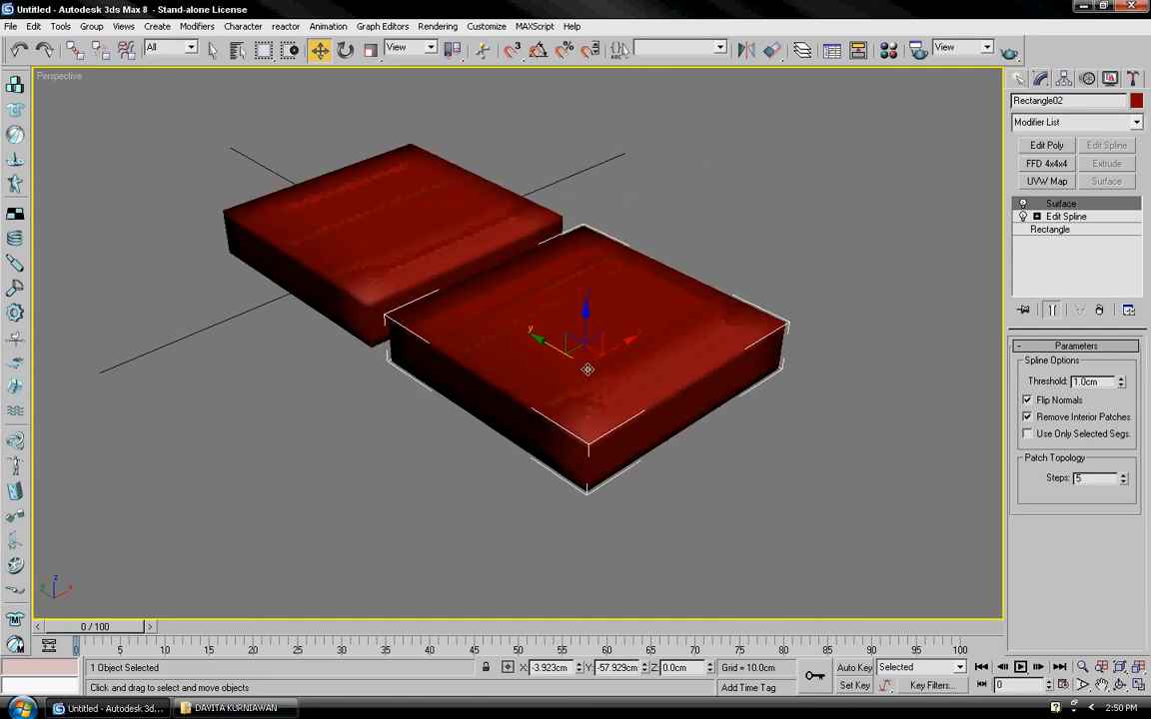
Delete the Surface modifier from the copied box and open the parameters of its base Rectangle
{"action": "right_click", "coordinate": [1065, 205]}
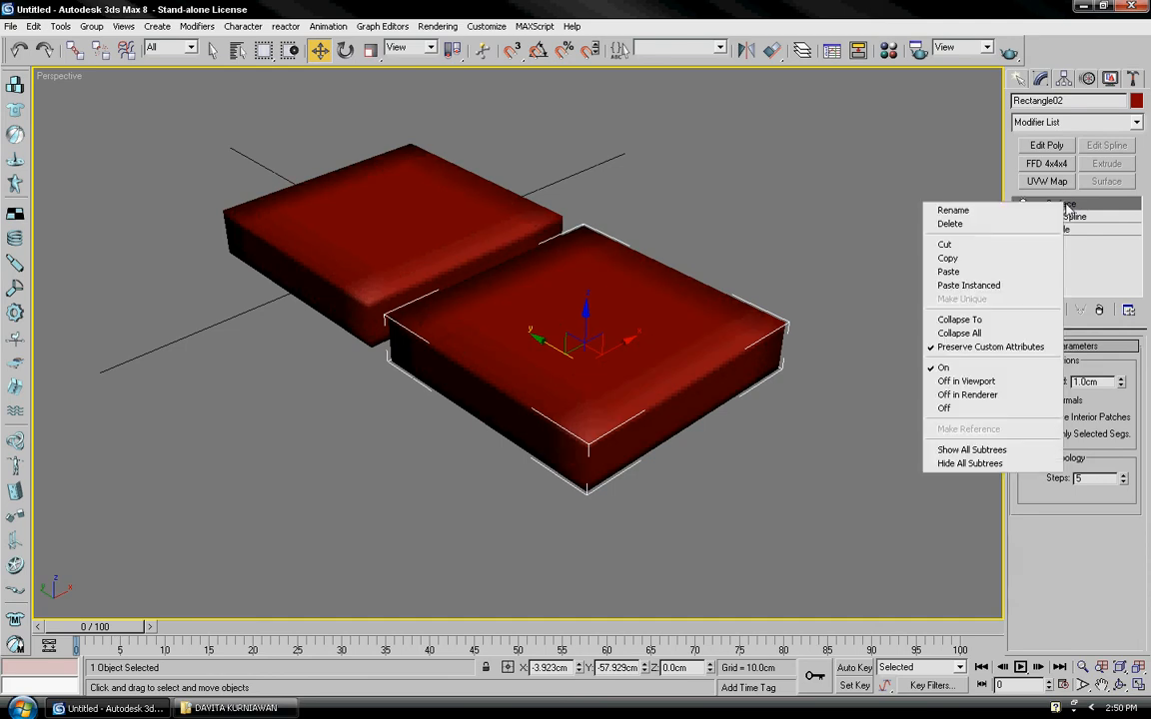
{"action": "left_click", "coordinate": [1003, 224]}
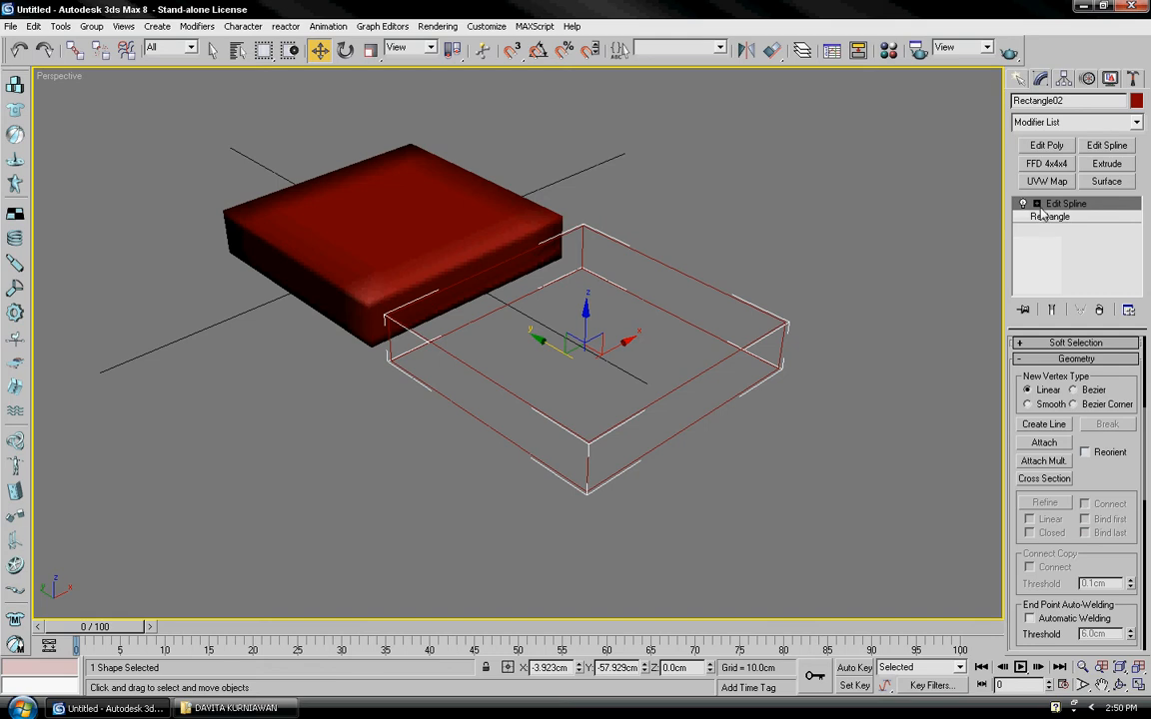
{"action": "left_click", "coordinate": [1039, 217]}
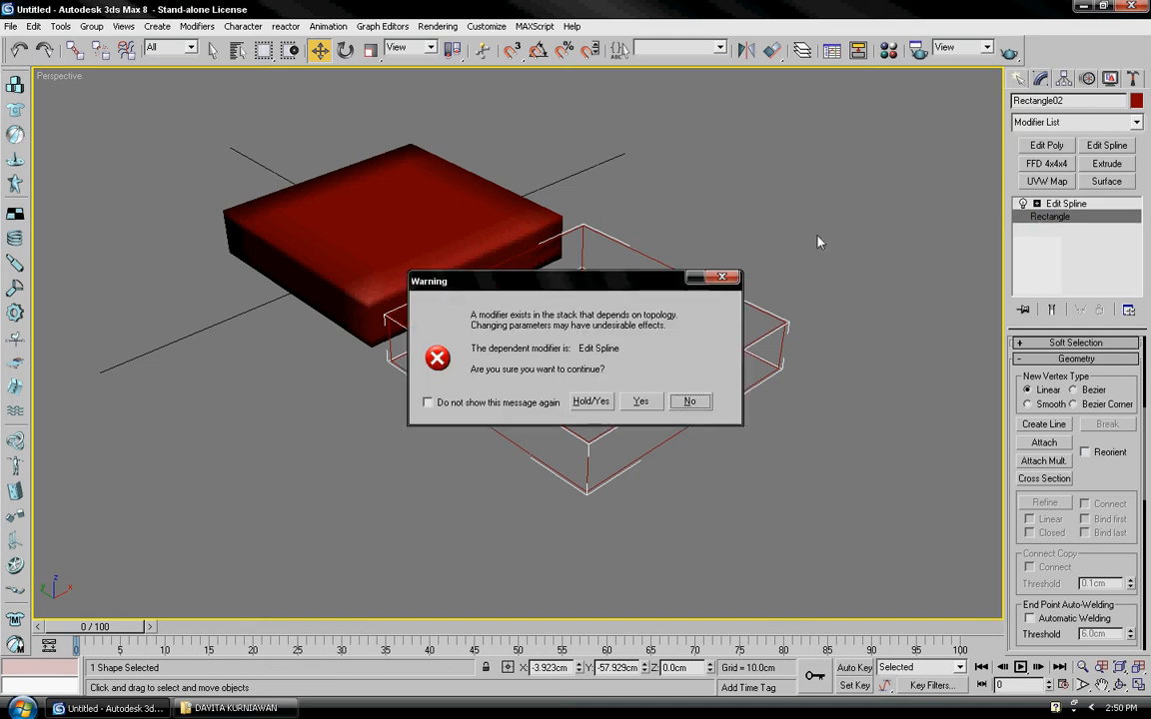
{"action": "left_click", "coordinate": [642, 403]}
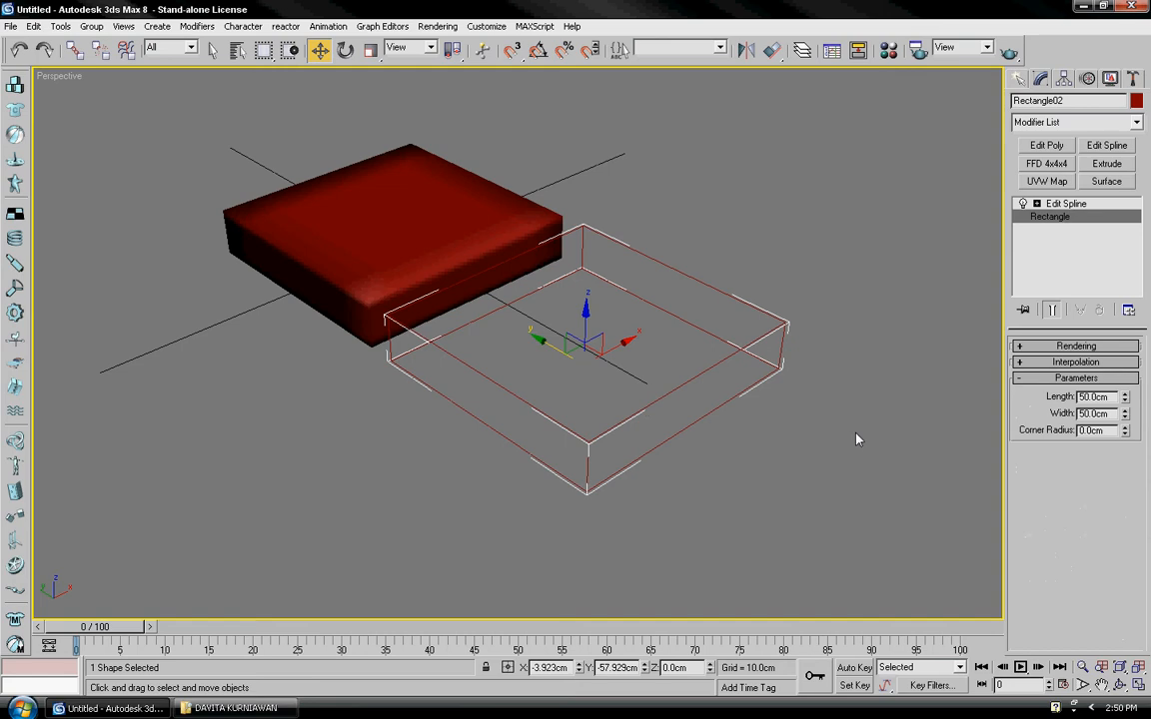
Make the copied spline cage visible in the renderer and viewport as radial tubing with a thickness of 0.5 cm
{"action": "left_click", "coordinate": [1021, 346]}
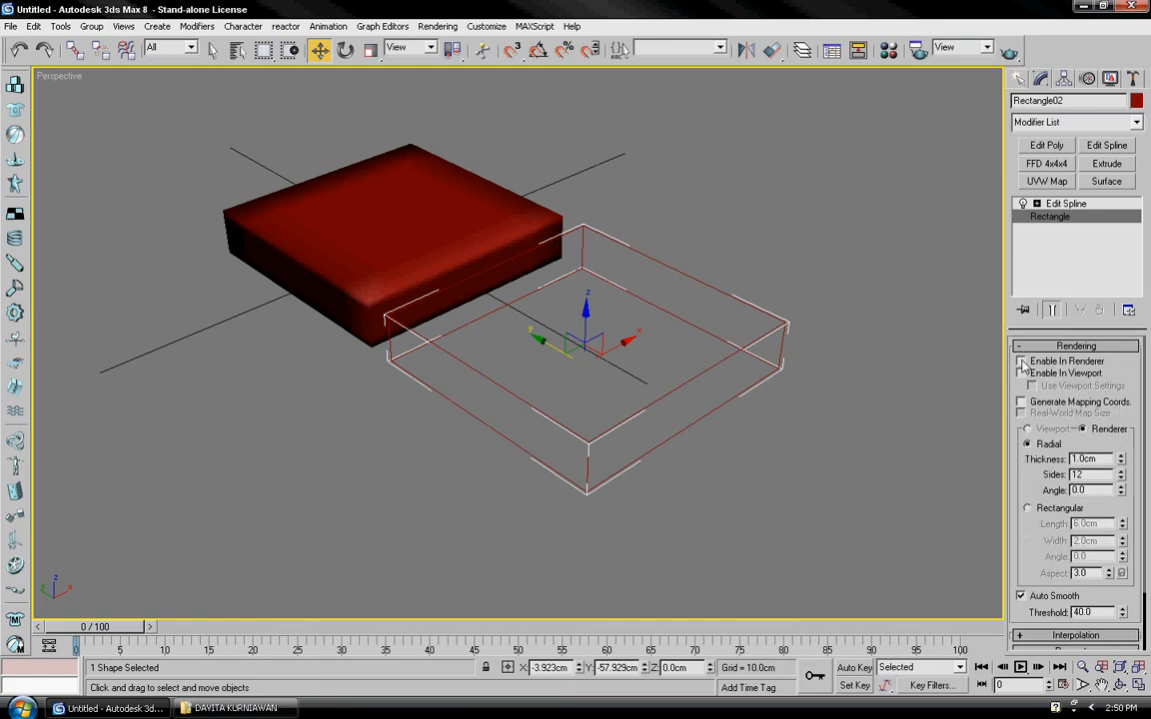
{"action": "left_click", "coordinate": [1020, 372]}
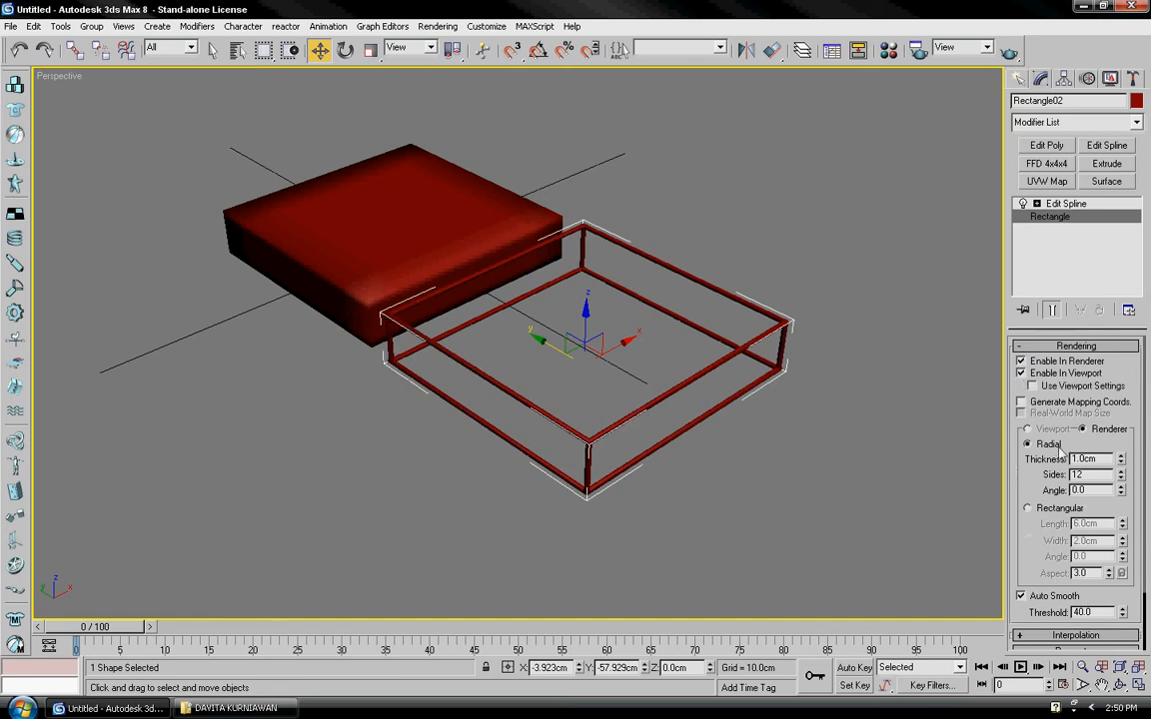
{"action": "double_click", "coordinate": [1103, 459]}
{"action": "type", "text": "0.5"}
{"action": "key", "text": "Return"}
{"action": "middle_click_drag", "start_coordinate": [757, 444], "coordinate": [693, 436]}
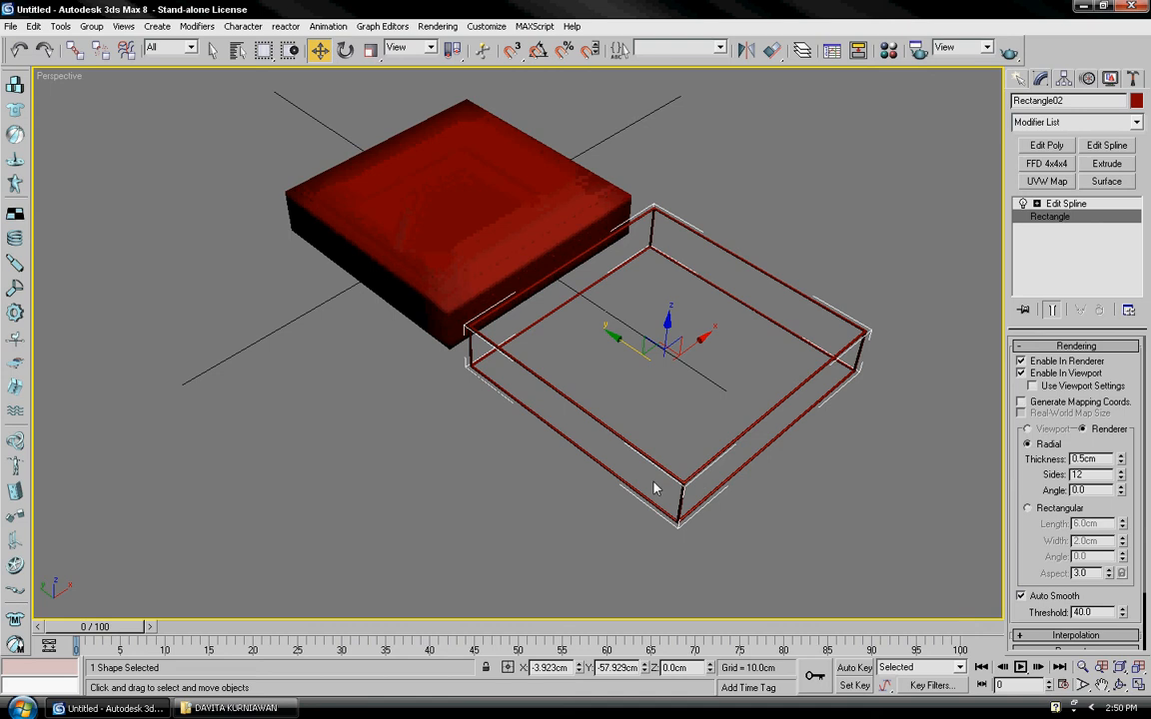
Move the tubular frame onto the cushion with 3D vertex snapping so that their matching upper corners coincide
{"action": "left_click", "coordinate": [430, 259]}
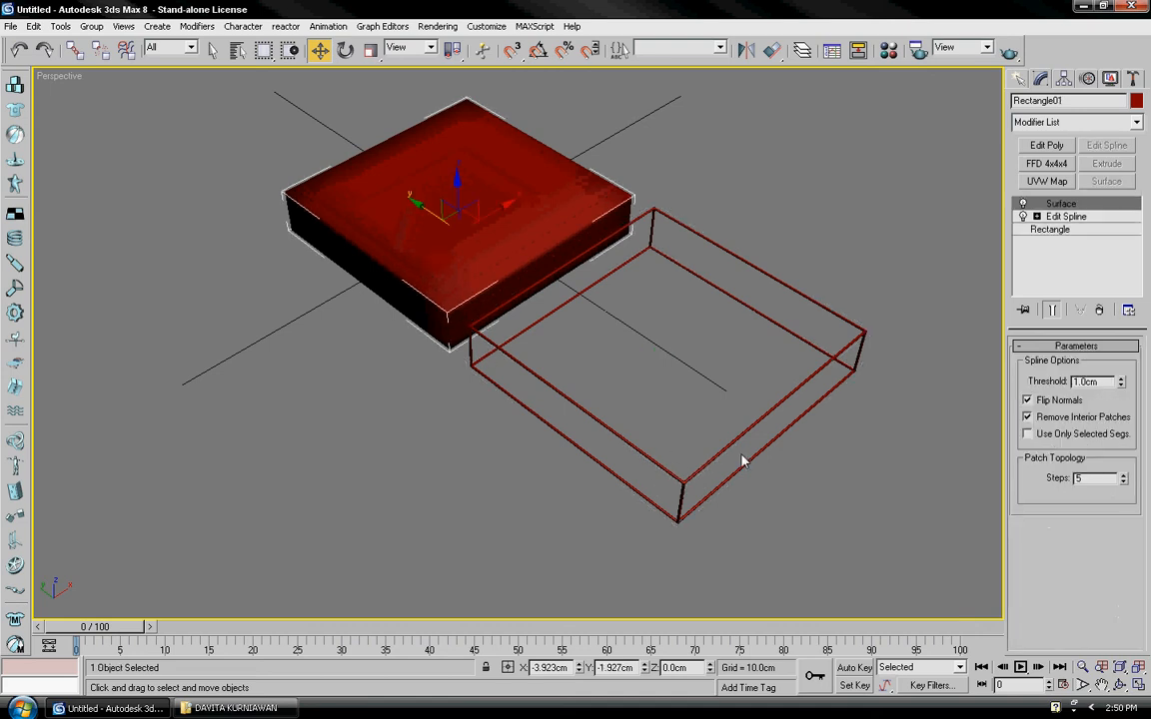
{"action": "left_click", "coordinate": [789, 492]}
{"action": "left_click", "coordinate": [693, 475]}
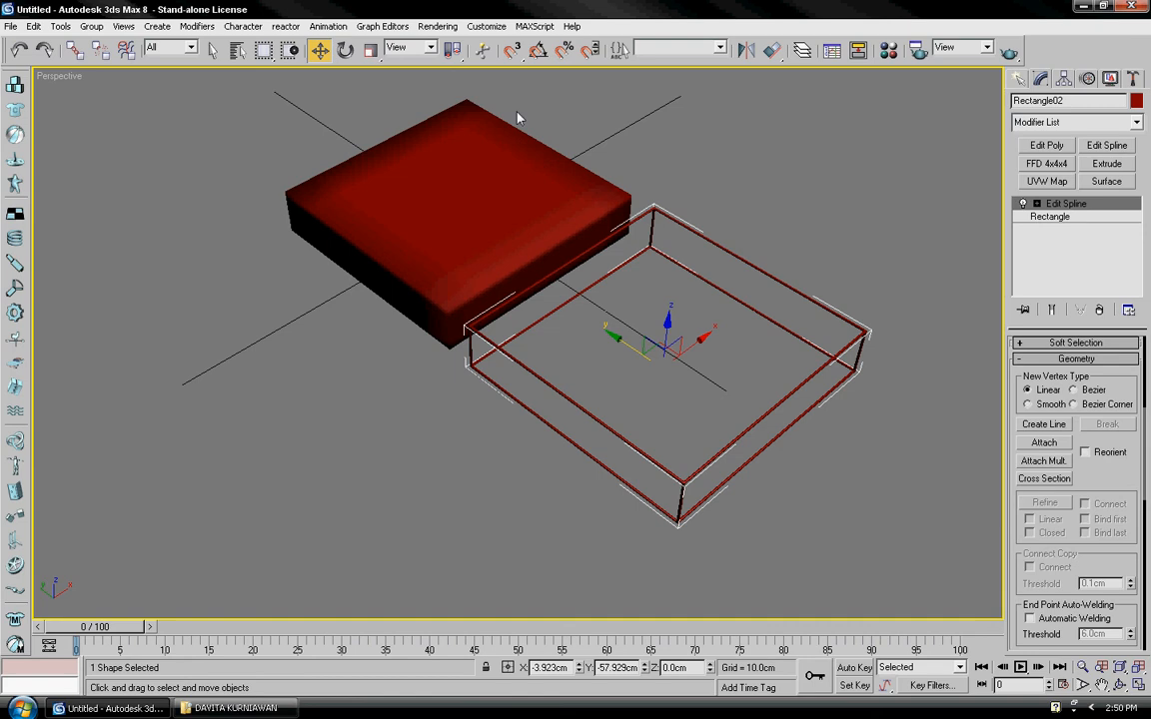
{"action": "right_click", "coordinate": [511, 52]}
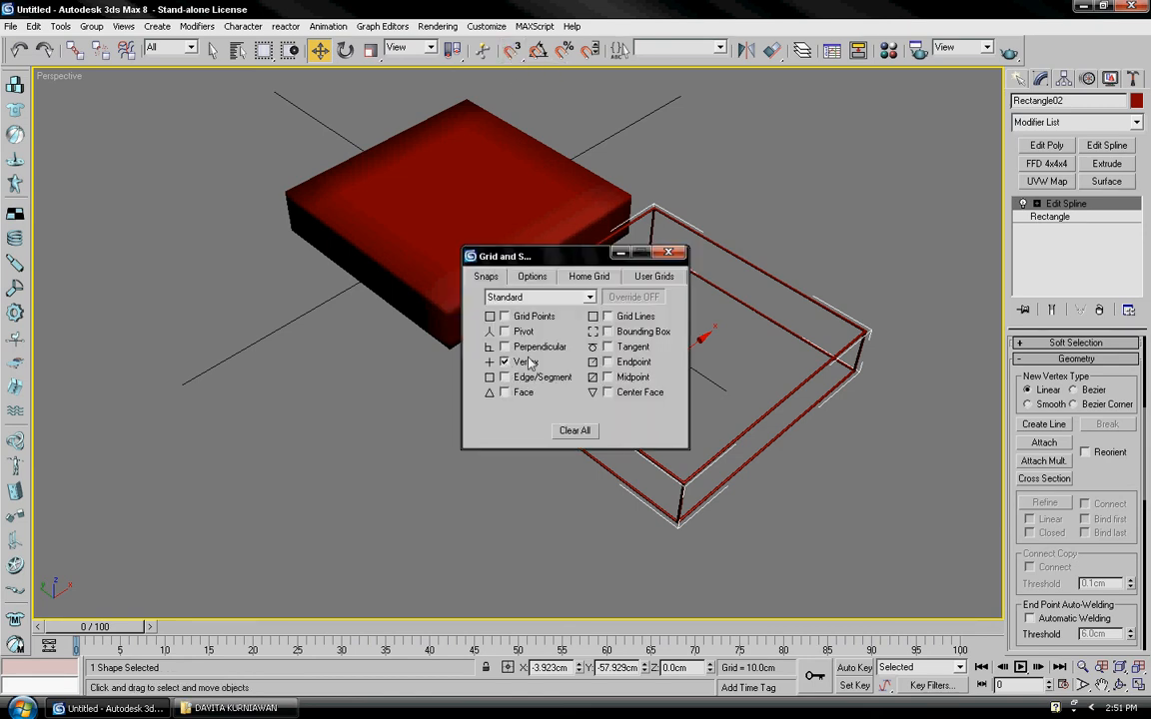
{"action": "left_click", "coordinate": [668, 253]}
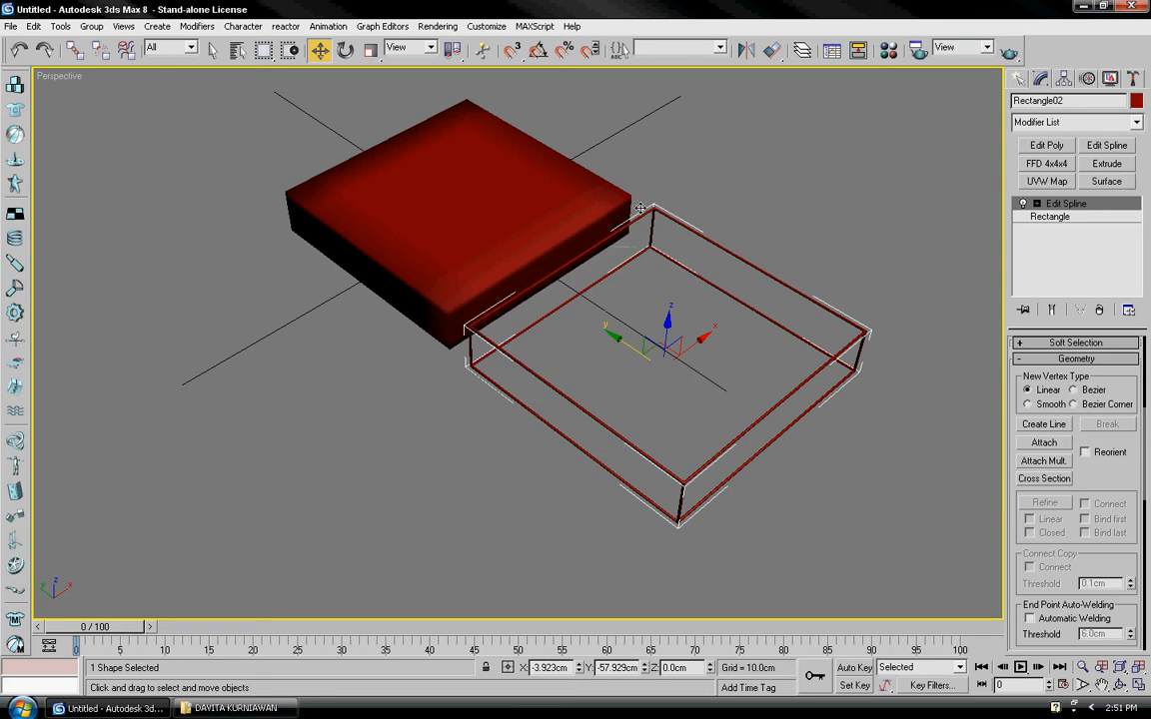
{"action": "left_click", "coordinate": [512, 54]}
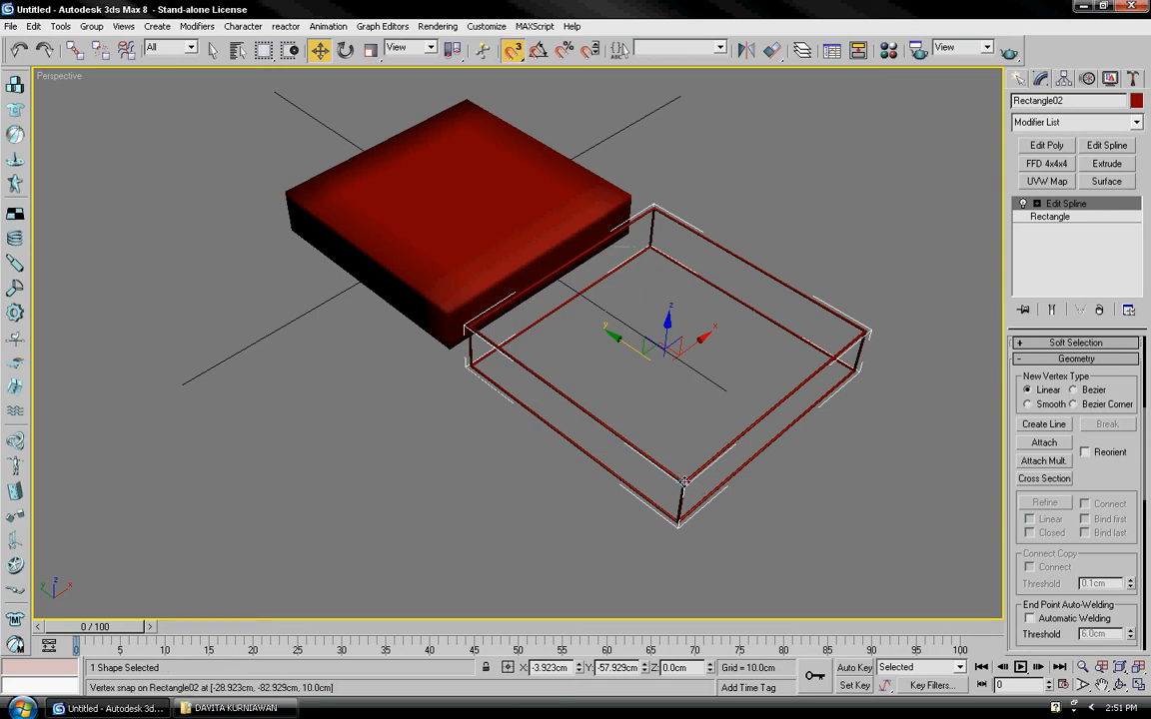
{"action": "left_click_drag", "start_coordinate": [684, 483], "coordinate": [449, 319]}
{"action": "left_click", "coordinate": [443, 390]}
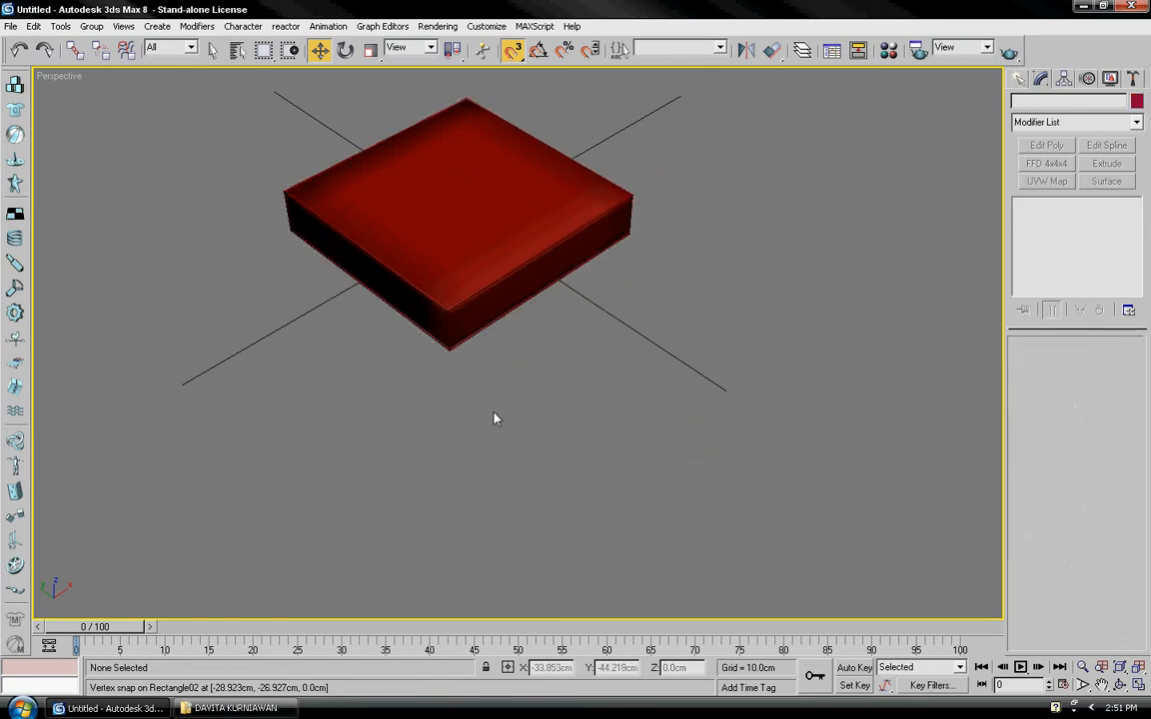
Group the cushion and its tubular frame under the name sofa
{"action": "middle_click_drag", "start_coordinate": [496, 417], "coordinate": [650, 526]}
{"action": "scroll", "coordinate": [638, 481], "scroll_direction": "up", "scroll_amount": 5}
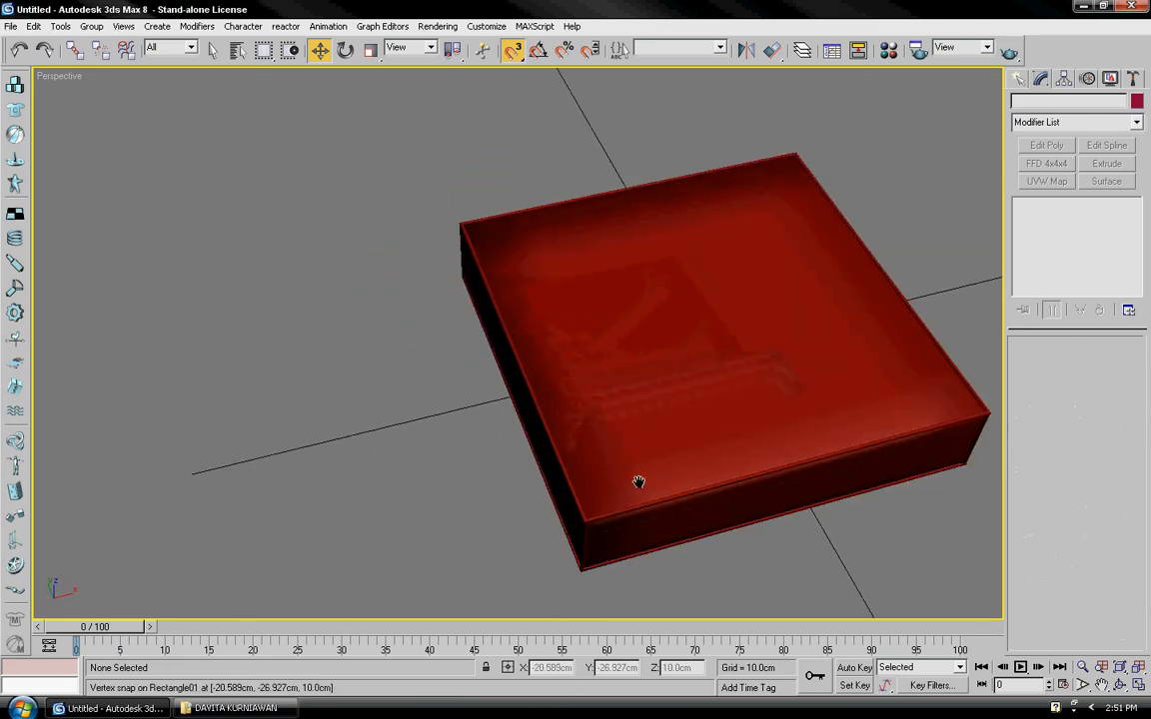
{"action": "middle_click_drag", "start_coordinate": [553, 481], "coordinate": [593, 463], "text": "alt"}
{"action": "scroll", "coordinate": [667, 473], "scroll_direction": "down", "scroll_amount": 4}
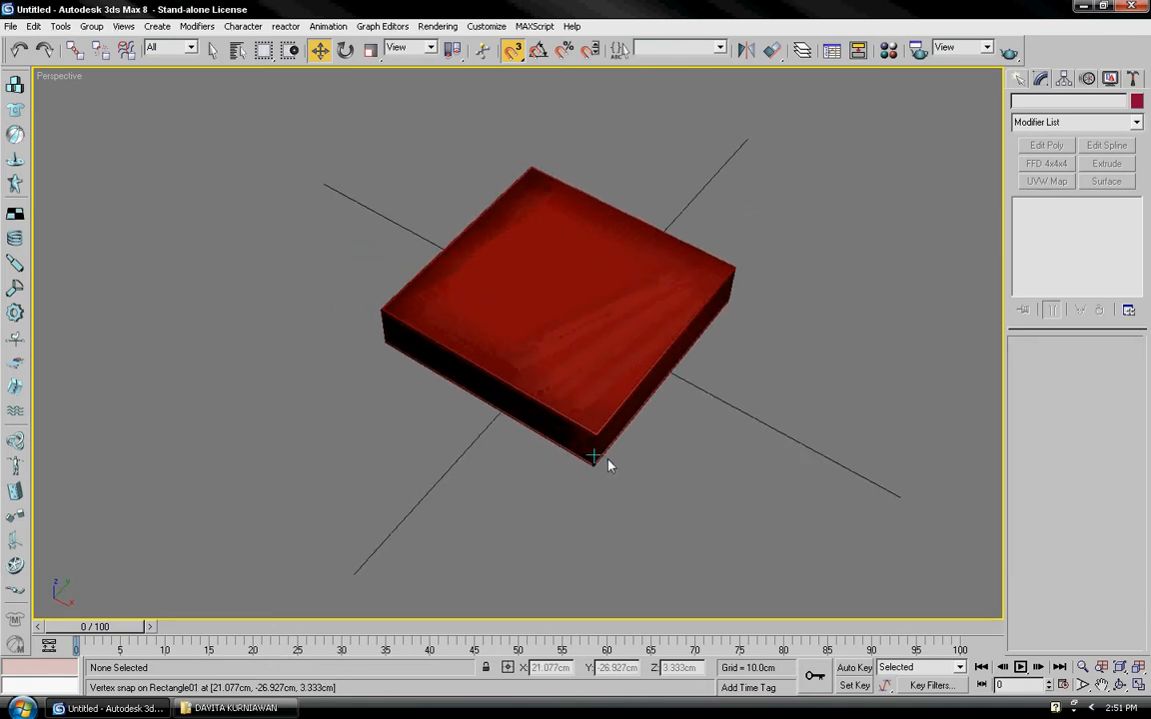
{"action": "left_click_drag", "start_coordinate": [822, 542], "coordinate": [285, 106]}
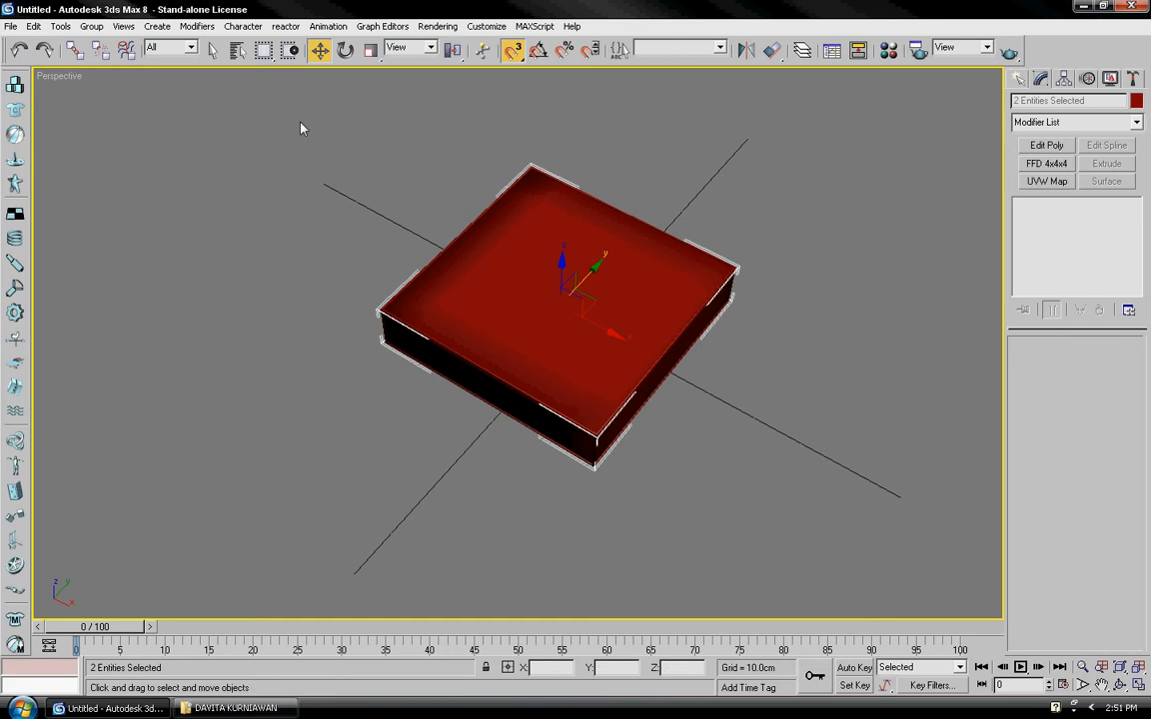
{"action": "left_click", "coordinate": [90, 28]}
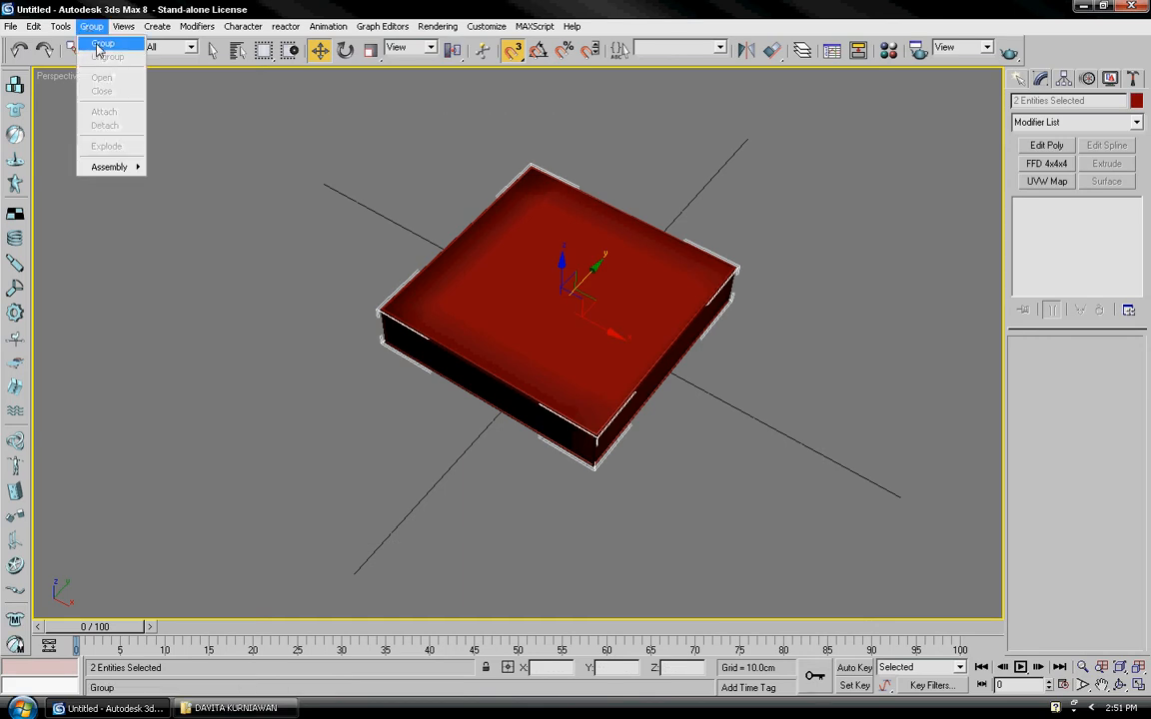
{"action": "left_click", "coordinate": [100, 44]}
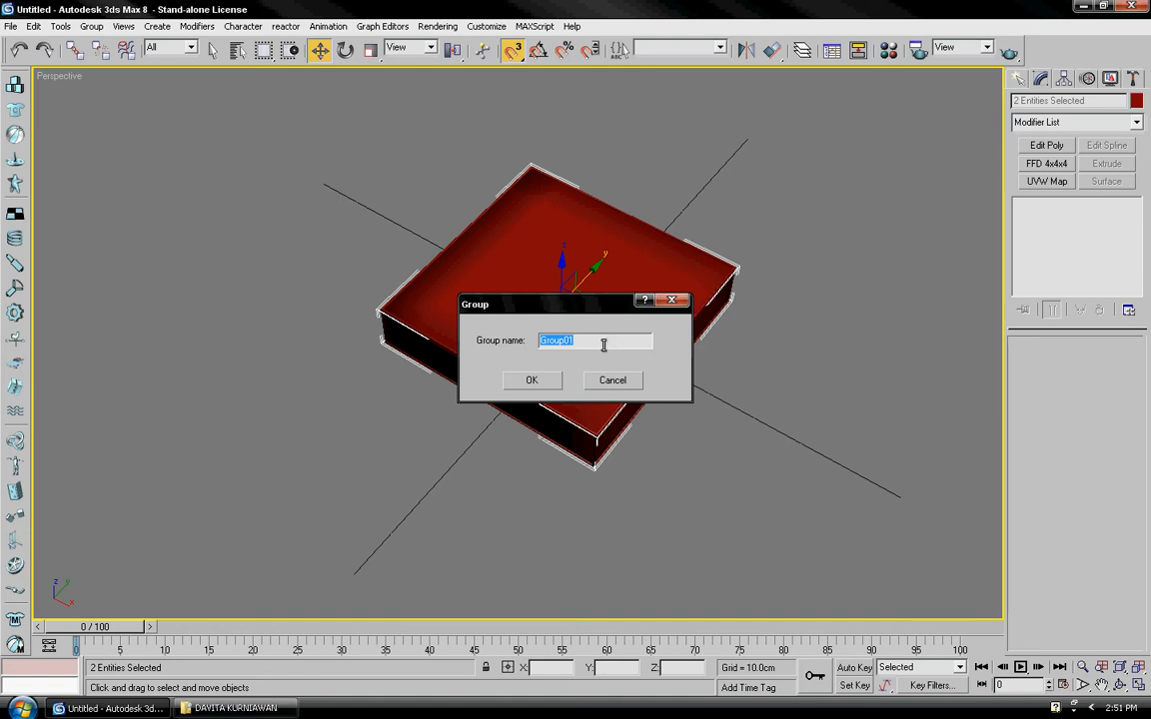
{"action": "type", "text": "so"}
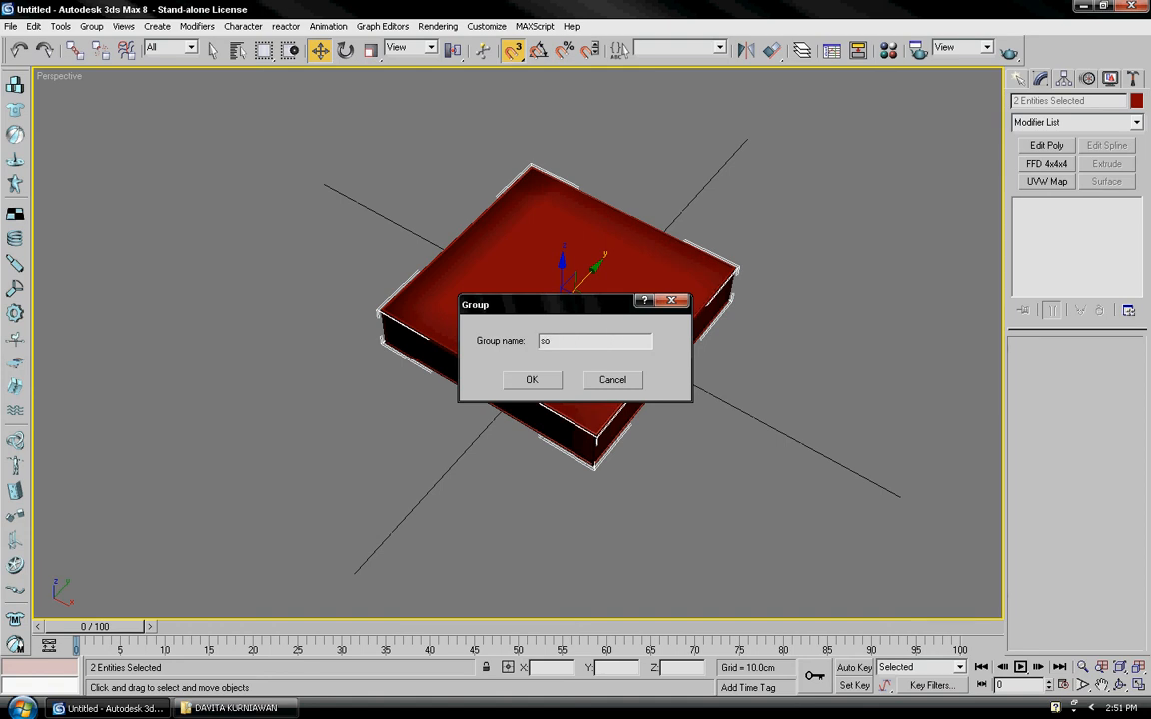
{"action": "type", "text": "fa"}
{"action": "left_click", "coordinate": [532, 380]}
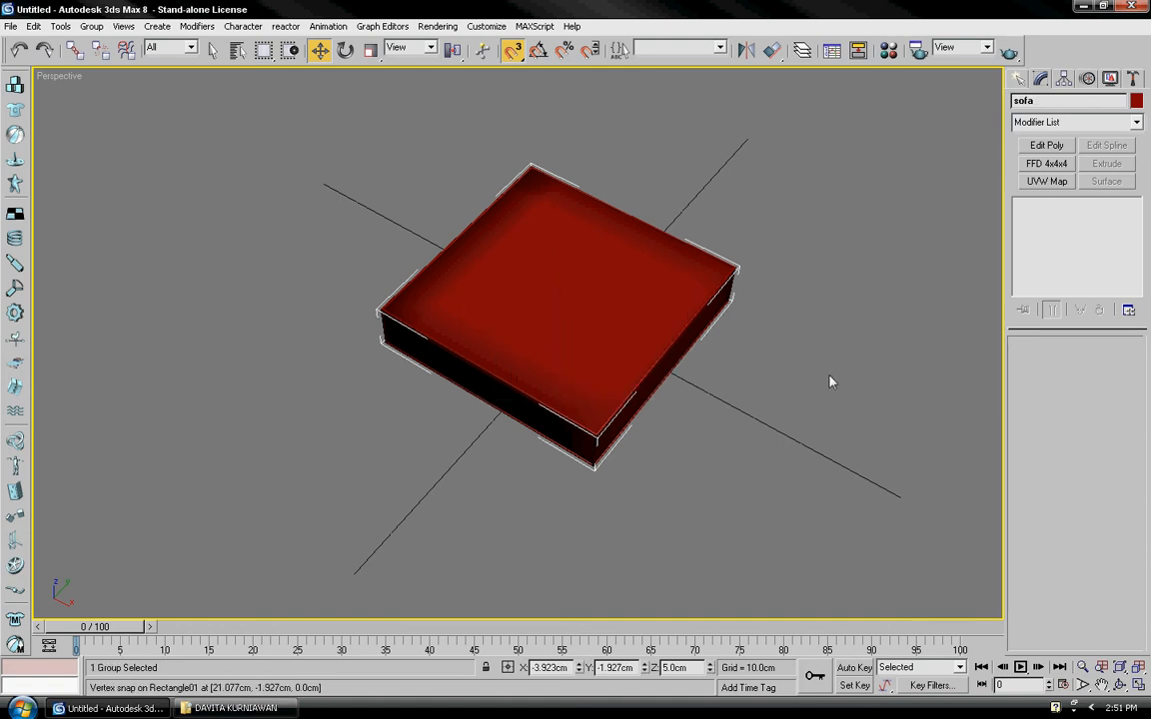
Clone the sofa group along X as a single independent copy, vertex-snapped flush against the original's side
{"action": "middle_click_drag", "start_coordinate": [711, 346], "coordinate": [660, 334], "text": "alt"}
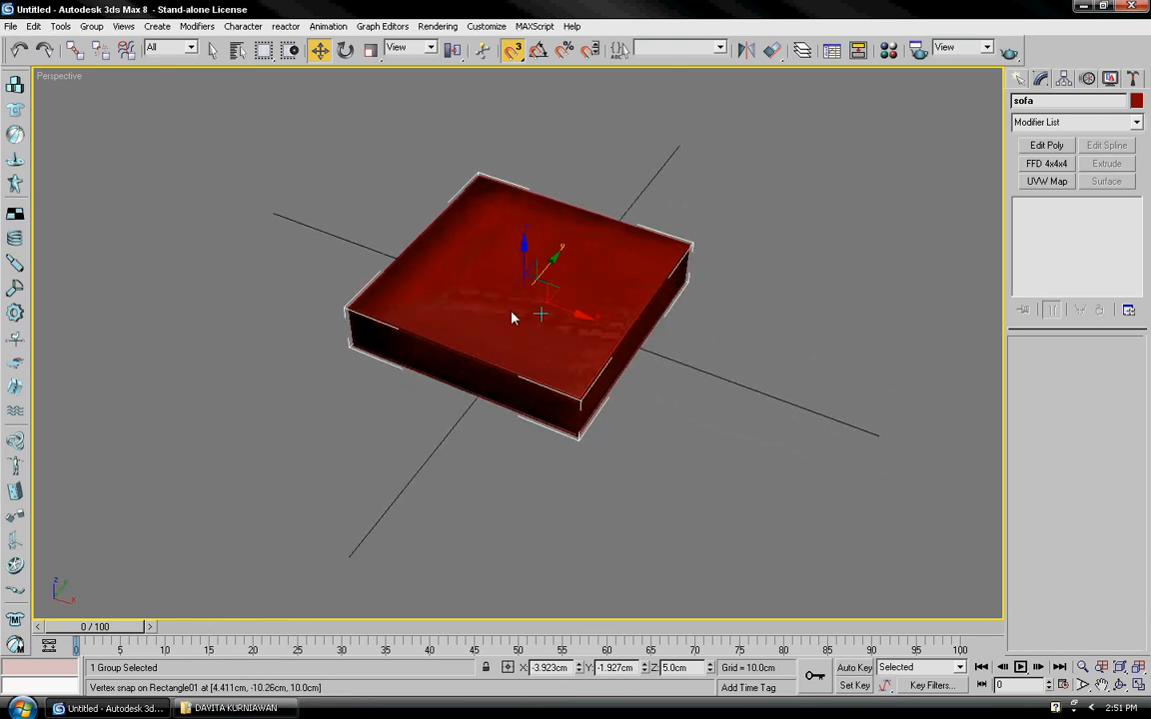
{"action": "middle_click_drag", "start_coordinate": [530, 170], "coordinate": [489, 187]}
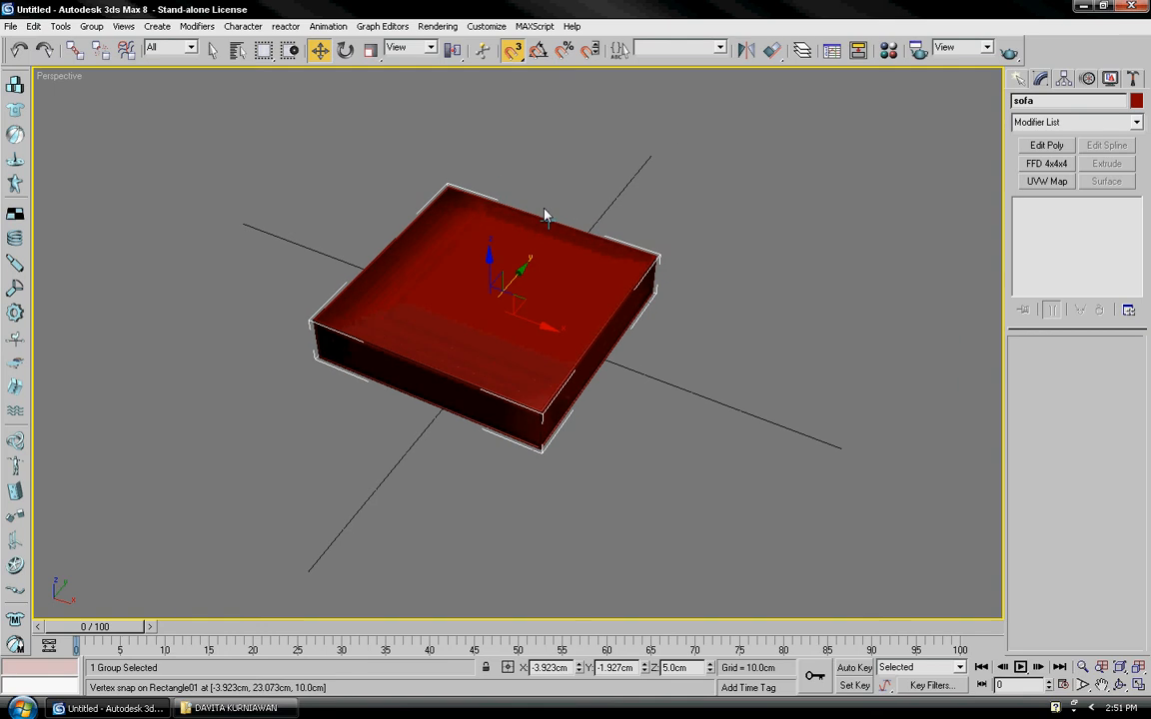
{"action": "left_click", "coordinate": [513, 52]}
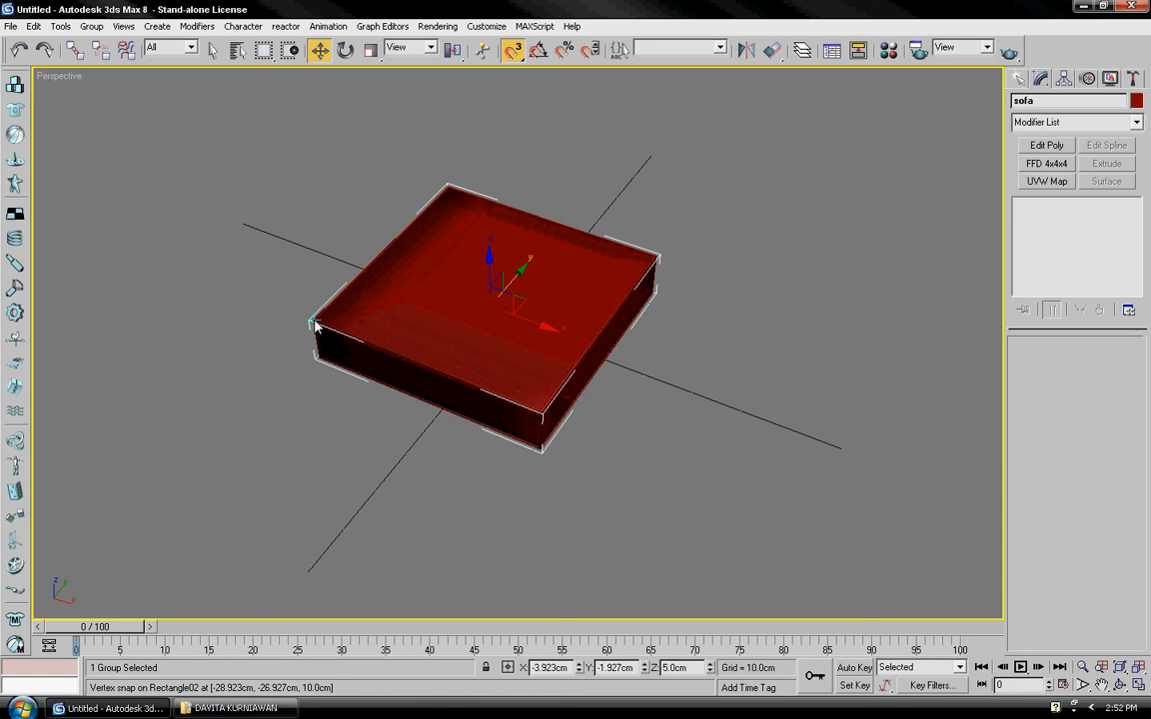
{"action": "left_click_drag", "start_coordinate": [315, 323], "coordinate": [321, 318], "text": "shift"}
{"action": "left_click", "coordinate": [616, 419]}
{"action": "mouse_move", "coordinate": [316, 323]}
{"action": "left_mouse_down", "text": "shift"}
{"action": "mouse_move", "coordinate": [483, 334]}
{"action": "mouse_move", "coordinate": [612, 391]}
{"action": "mouse_move", "coordinate": [595, 421]}
{"action": "mouse_move", "coordinate": [540, 413]}
{"action": "left_mouse_up", "text": "shift"}
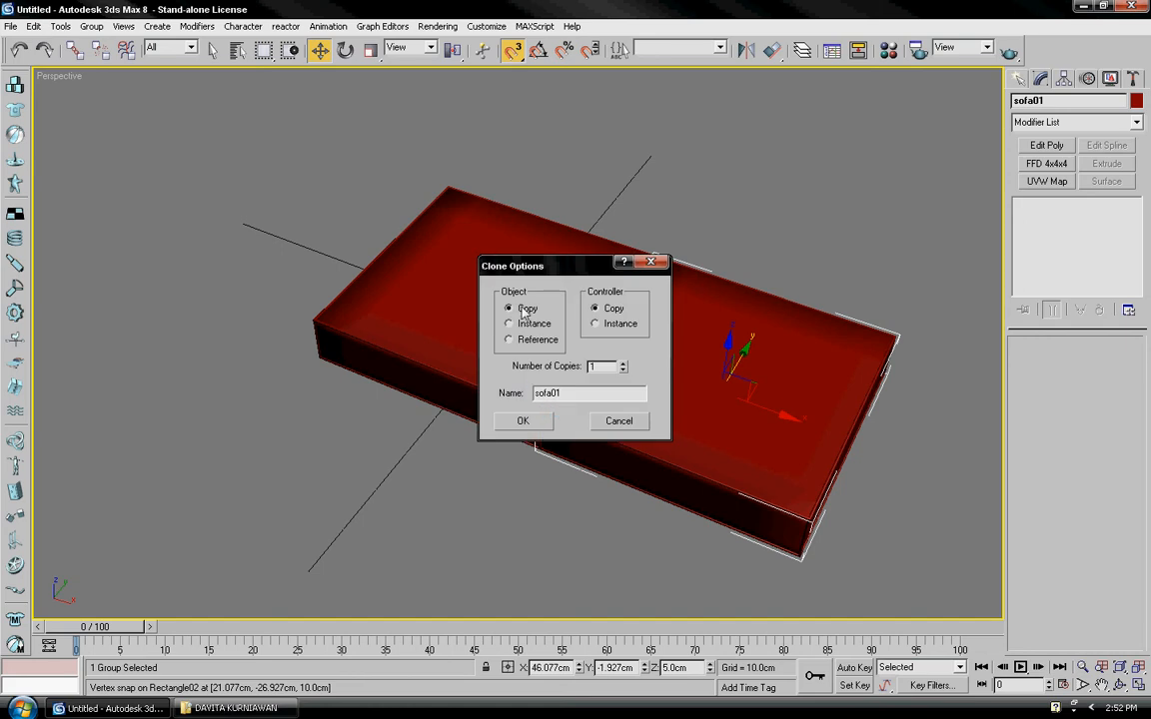
{"action": "left_click", "coordinate": [522, 418]}
{"action": "left_click", "coordinate": [463, 418]}
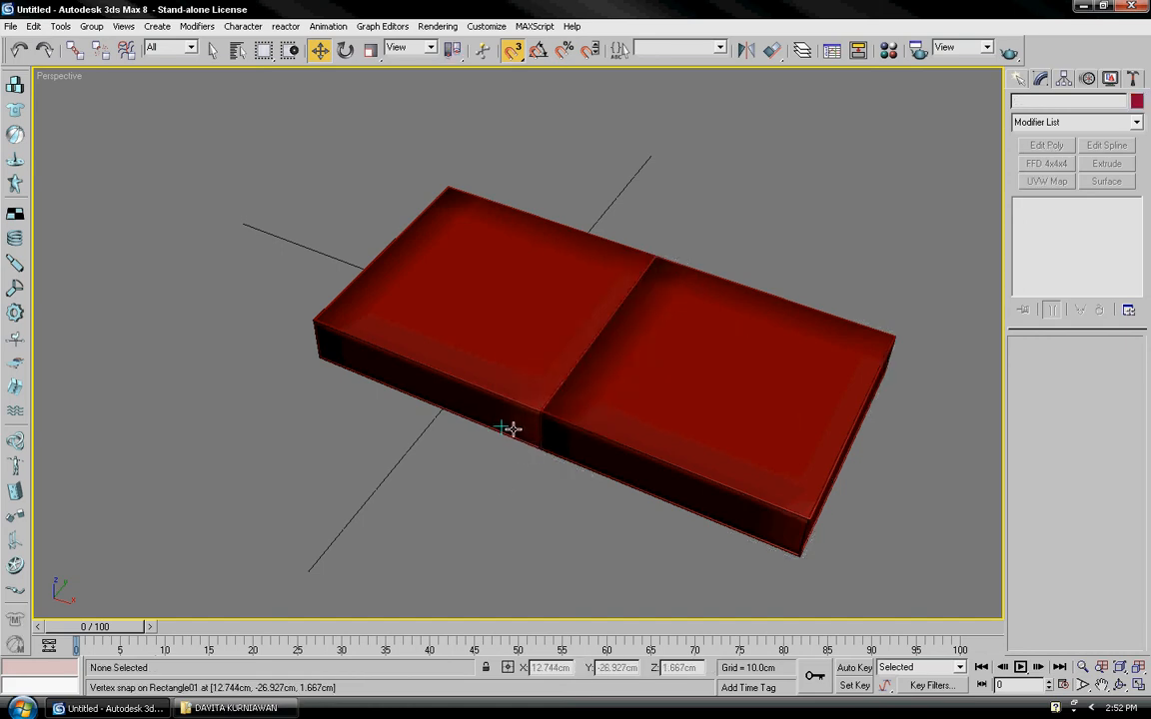
Draw a rectangle spline behind the two cushions, centred near X 33 cm and Y 69 cm, and open its parameters
{"action": "middle_click_drag", "start_coordinate": [508, 428], "coordinate": [530, 403], "text": "alt"}
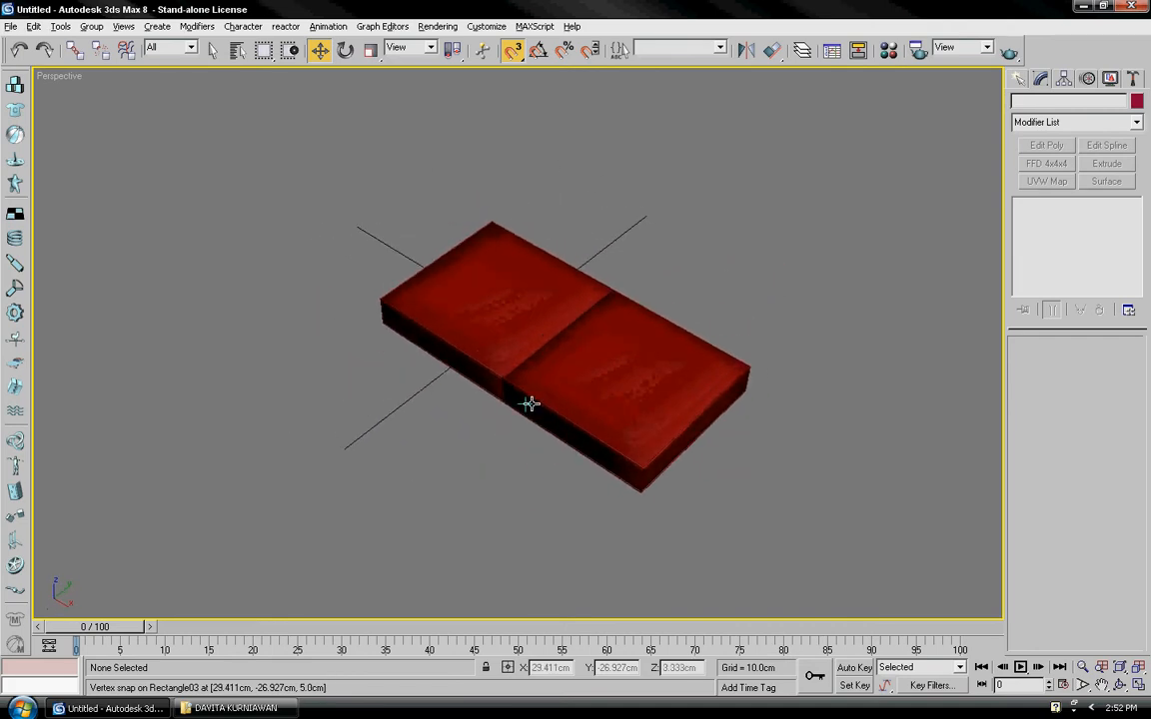
{"action": "left_click", "coordinate": [1017, 85]}
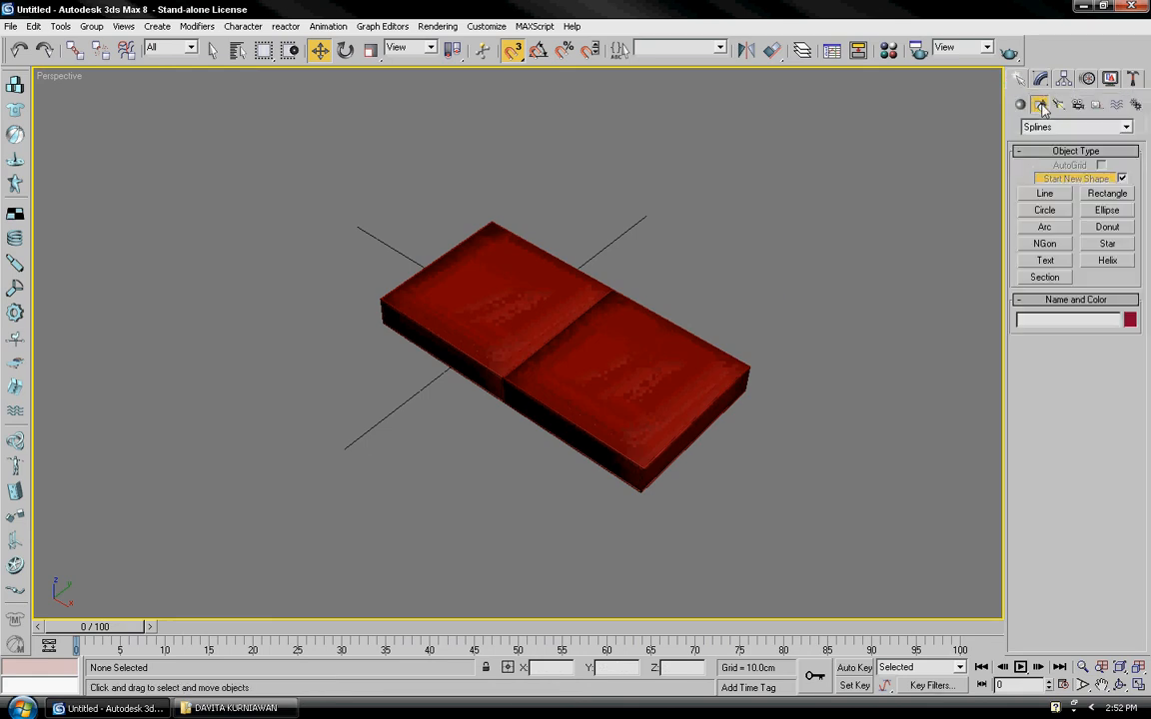
{"action": "left_click", "coordinate": [1107, 194]}
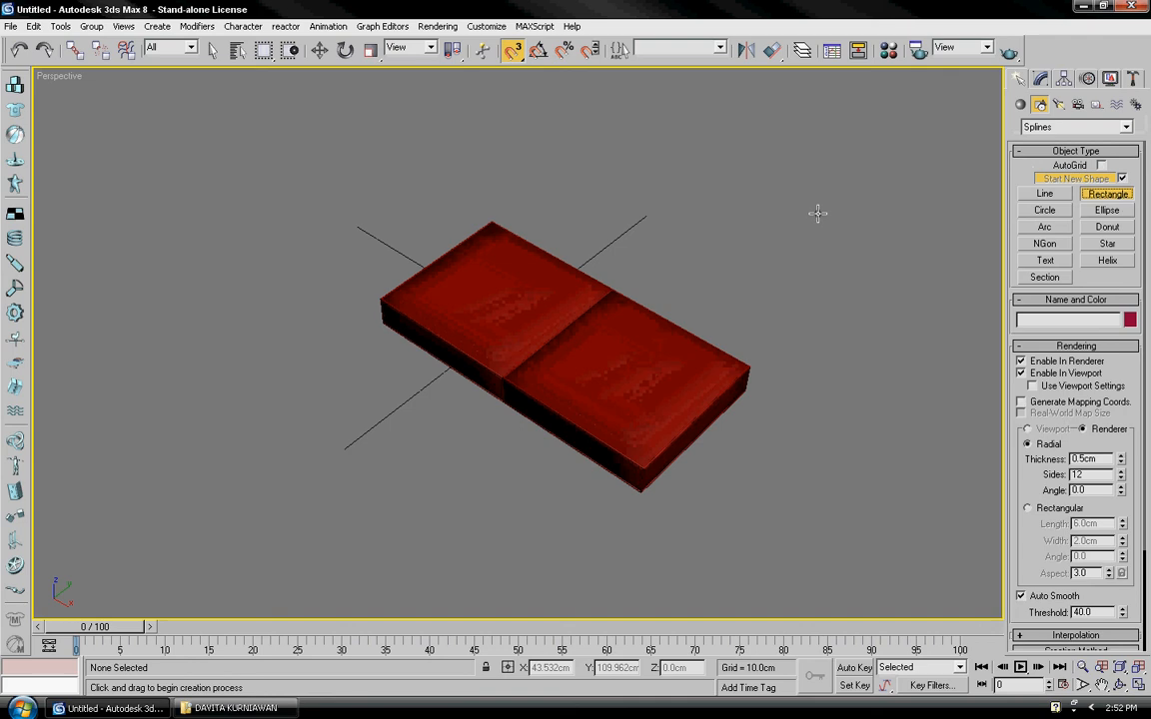
{"action": "middle_click_drag", "start_coordinate": [817, 213], "coordinate": [567, 231]}
{"action": "left_click_drag", "start_coordinate": [534, 224], "coordinate": [646, 390]}
{"action": "right_click", "coordinate": [684, 398]}
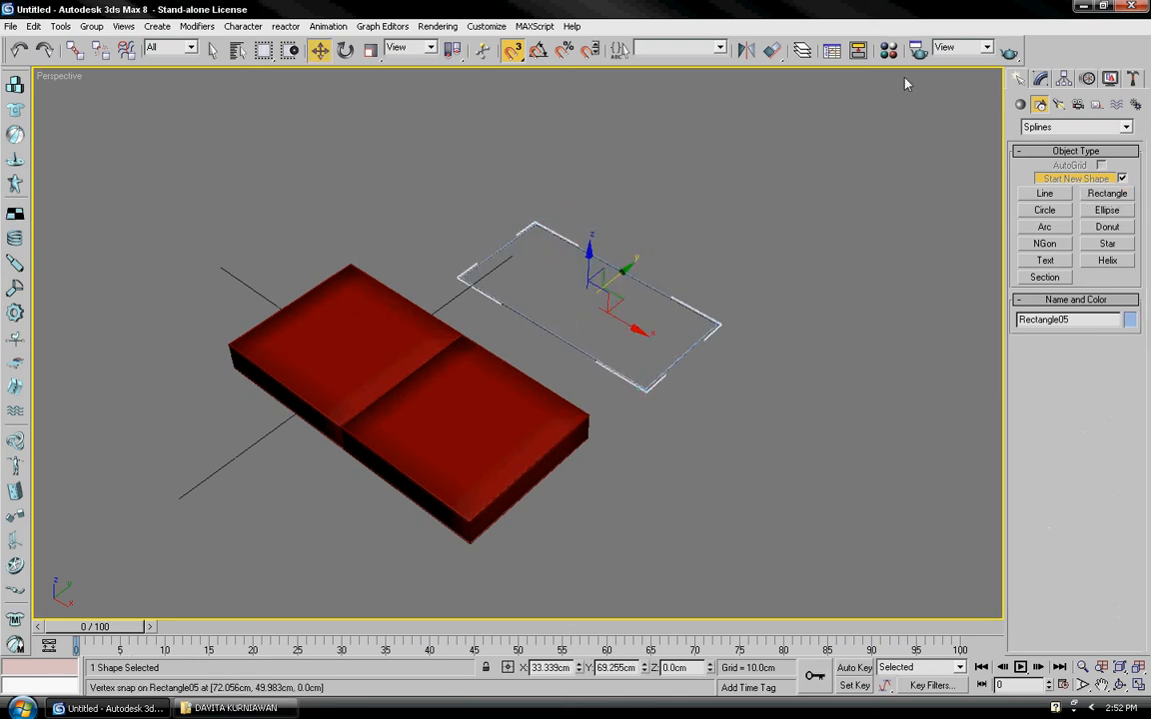
{"action": "left_click", "coordinate": [1041, 79]}
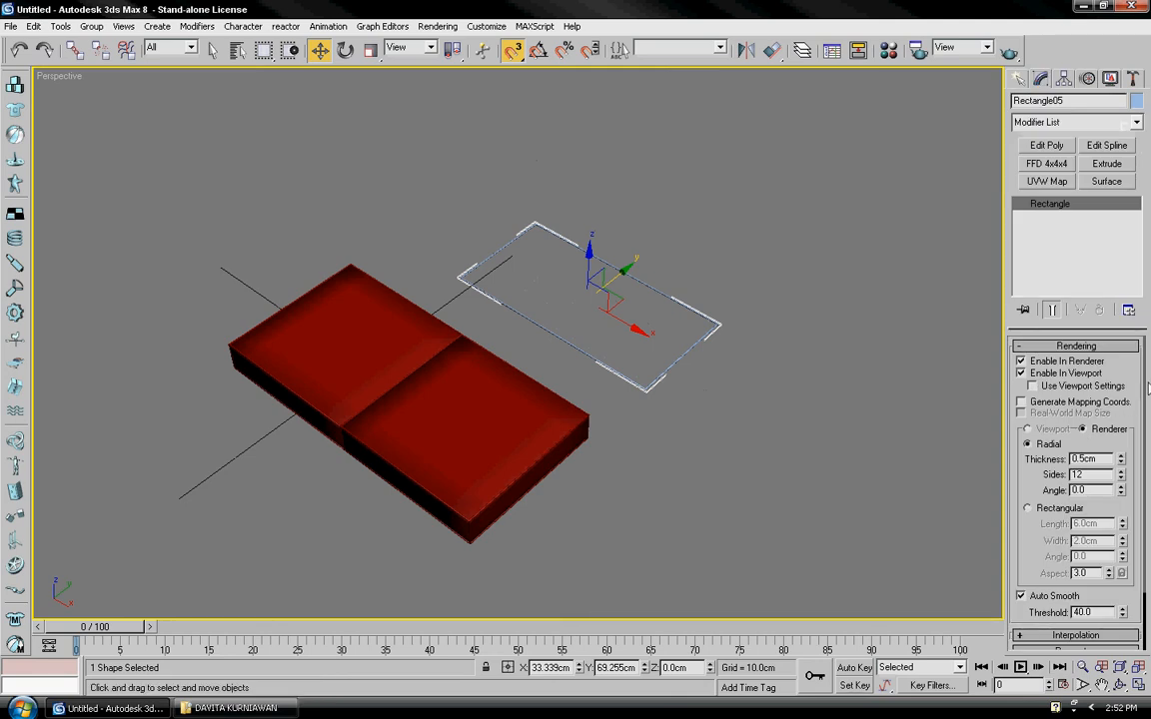
Set the rectangle behind the cushions to a length of 50 cm and a width of 100 cm
{"action": "left_click_drag", "start_coordinate": [1146, 469], "coordinate": [1138, 547]}
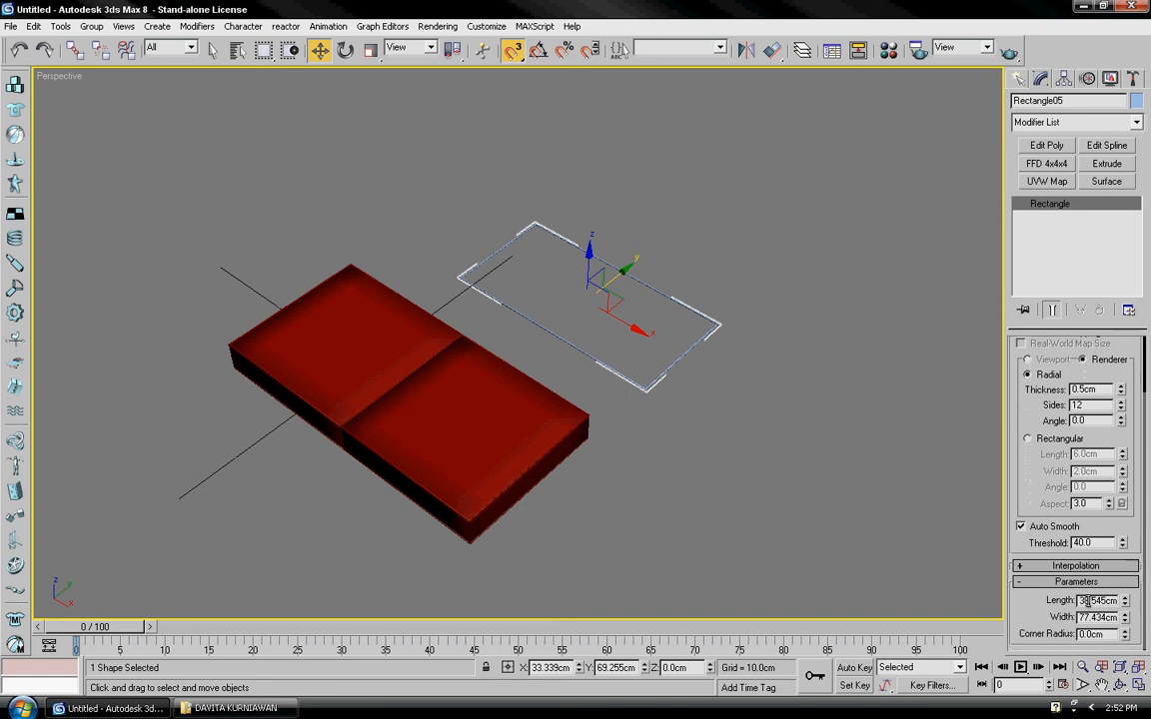
{"action": "left_click_drag", "start_coordinate": [1080, 599], "coordinate": [1146, 599]}
{"action": "type", "text": "50"}
{"action": "left_click_drag", "start_coordinate": [1080, 617], "coordinate": [1148, 618]}
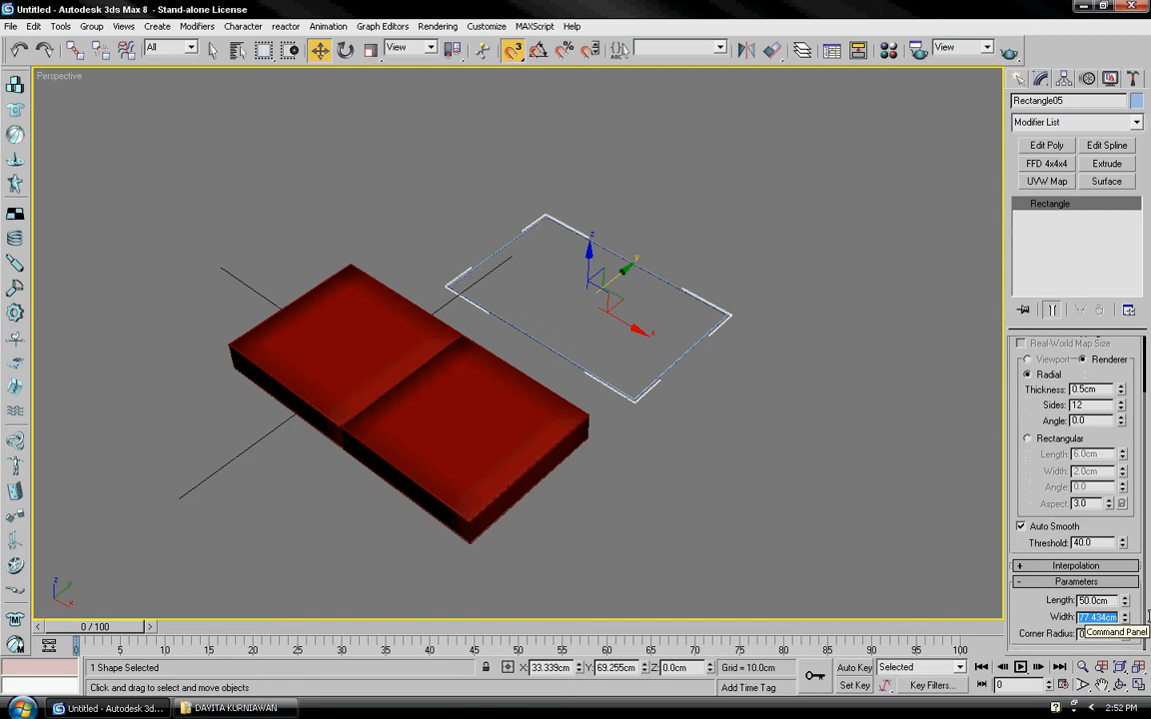
{"action": "type", "text": "100"}
{"action": "key", "text": "Return"}
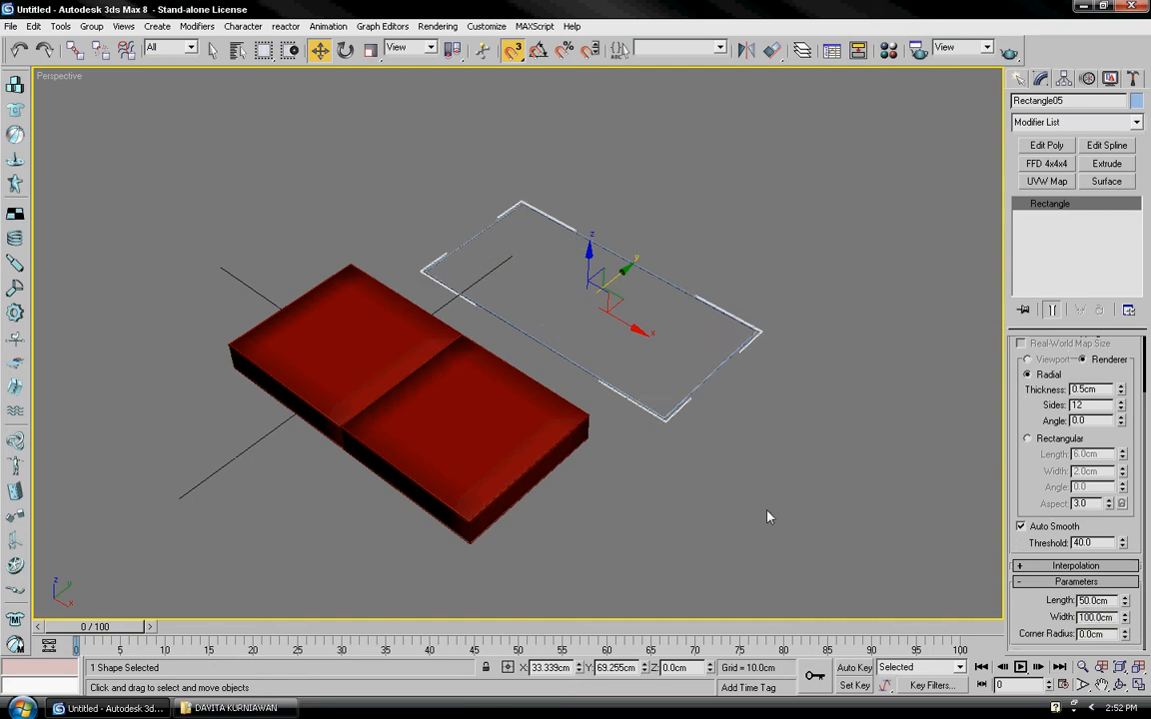
{"action": "left_click", "coordinate": [767, 516]}
{"action": "middle_click_drag", "start_coordinate": [767, 510], "coordinate": [606, 473], "text": "alt"}
{"action": "scroll", "coordinate": [716, 536], "scroll_direction": "up", "scroll_amount": 3}
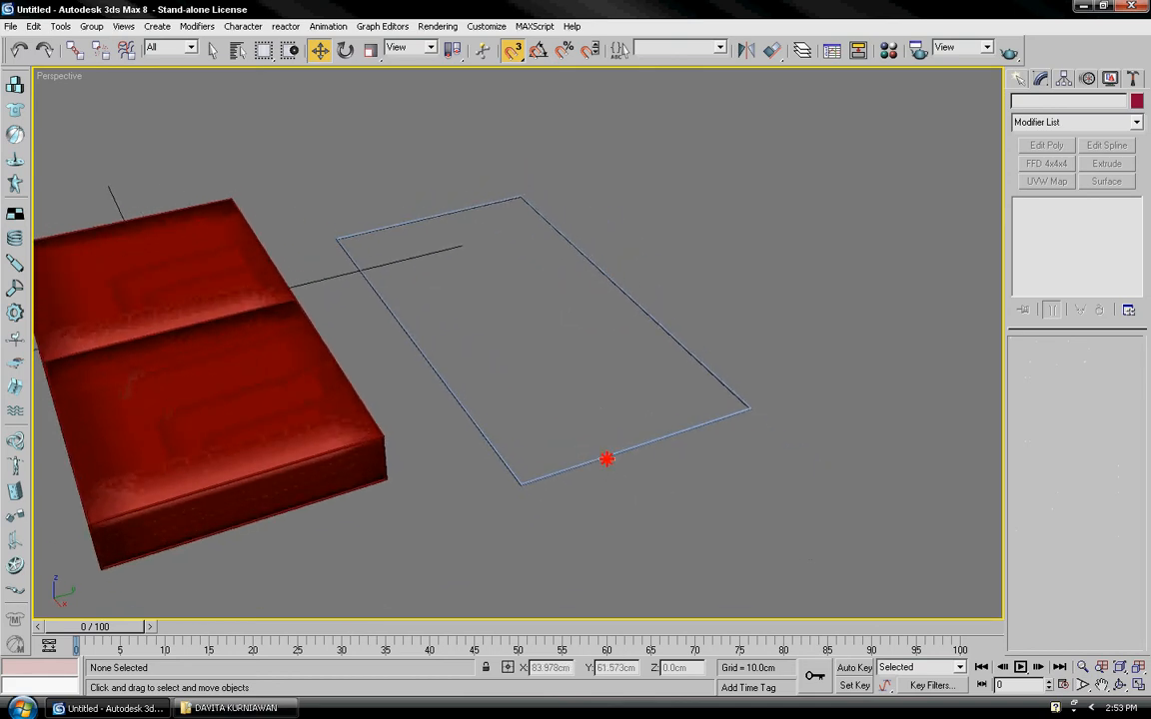
{"action": "left_click", "coordinate": [606, 459]}
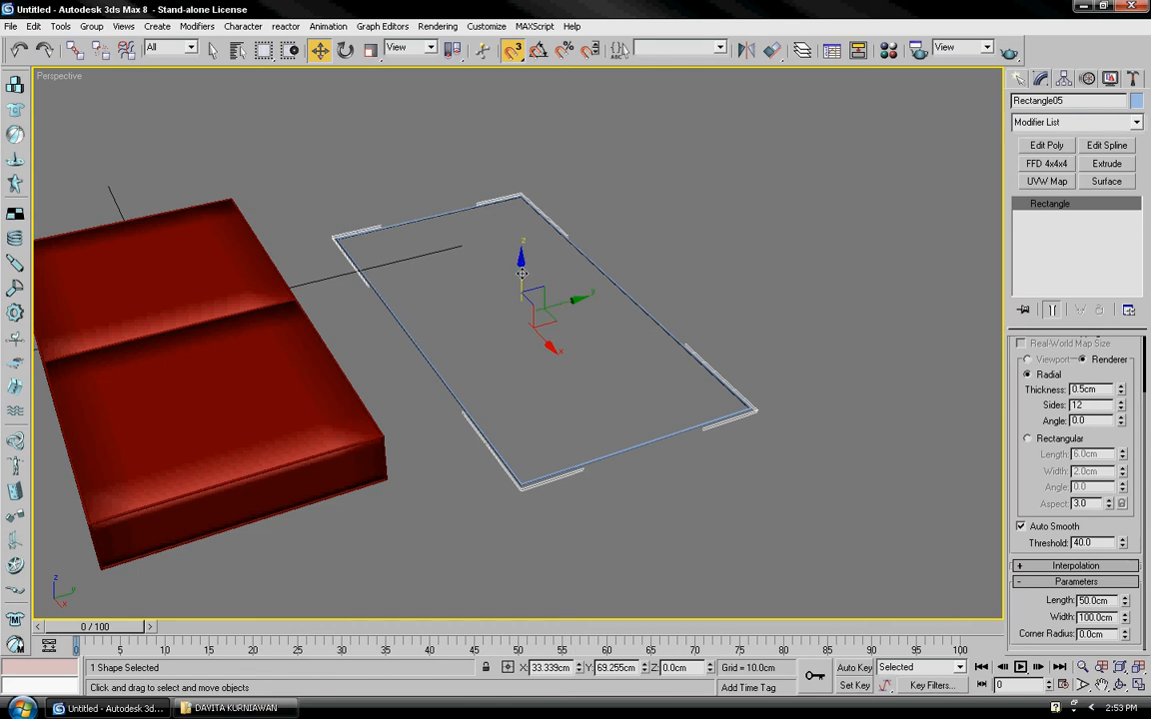
{"action": "left_click_drag", "start_coordinate": [521, 272], "coordinate": [525, 247], "text": "shift"}
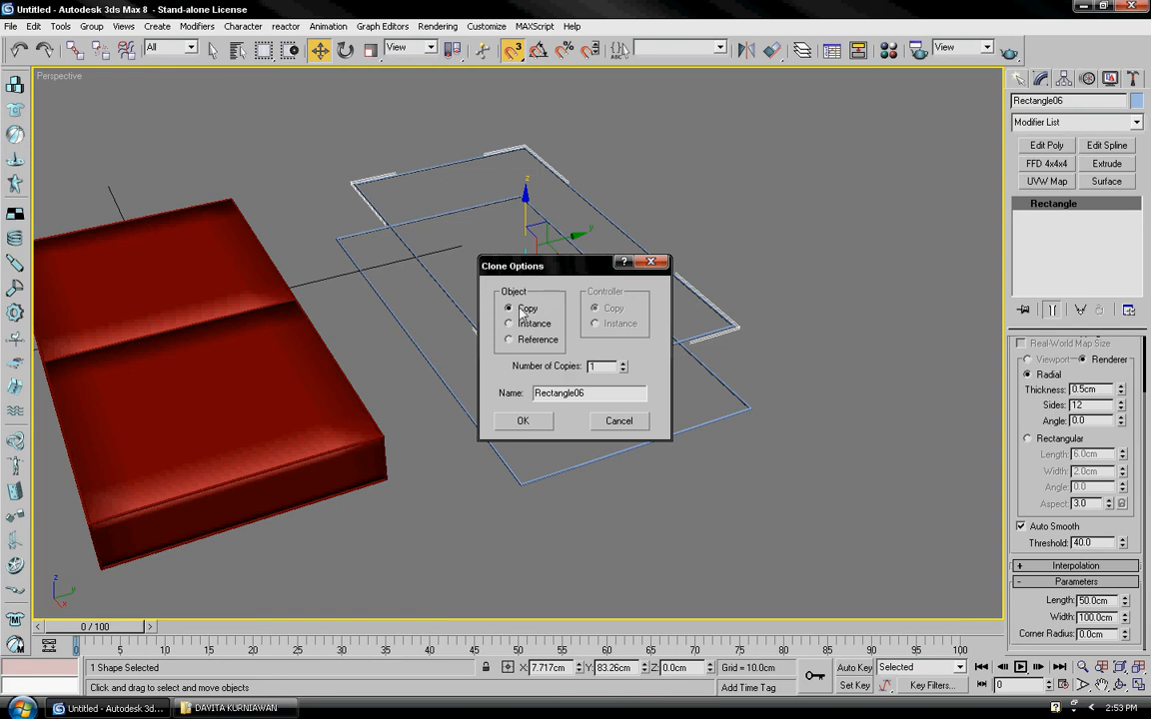
{"action": "left_click", "coordinate": [614, 425]}
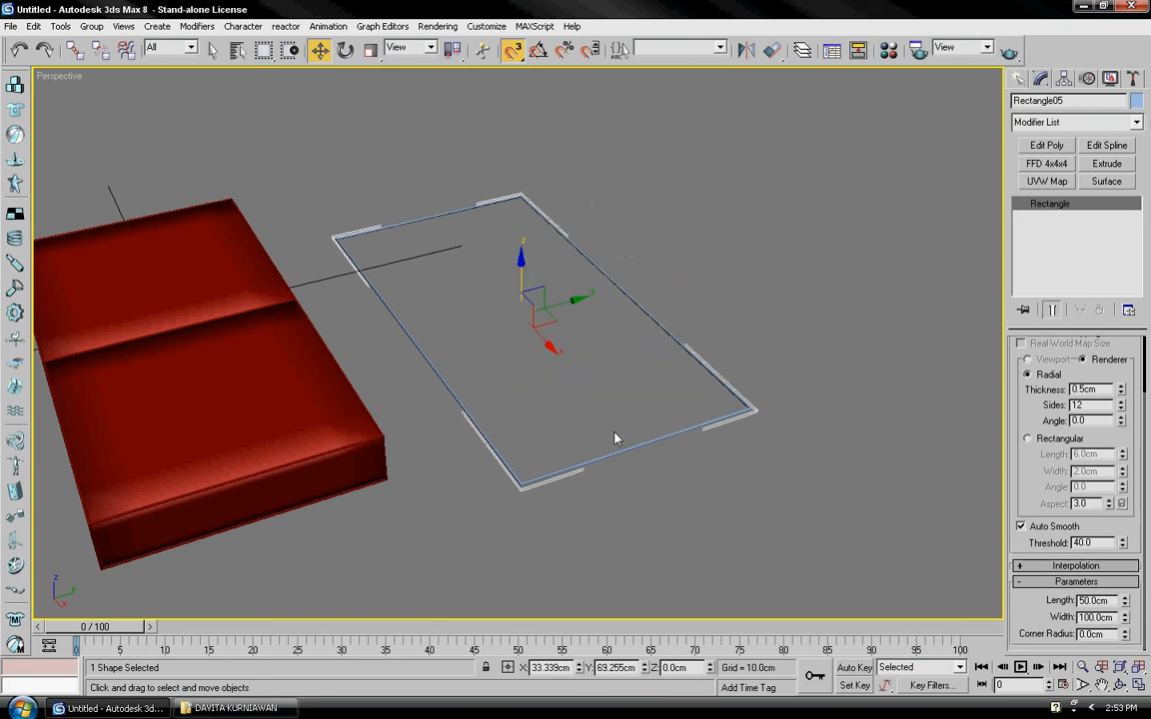
Turn off snapping, clone the rectangle upward as one independent copy, and set the copy's Z position to 10 cm
{"action": "left_click", "coordinate": [513, 56]}
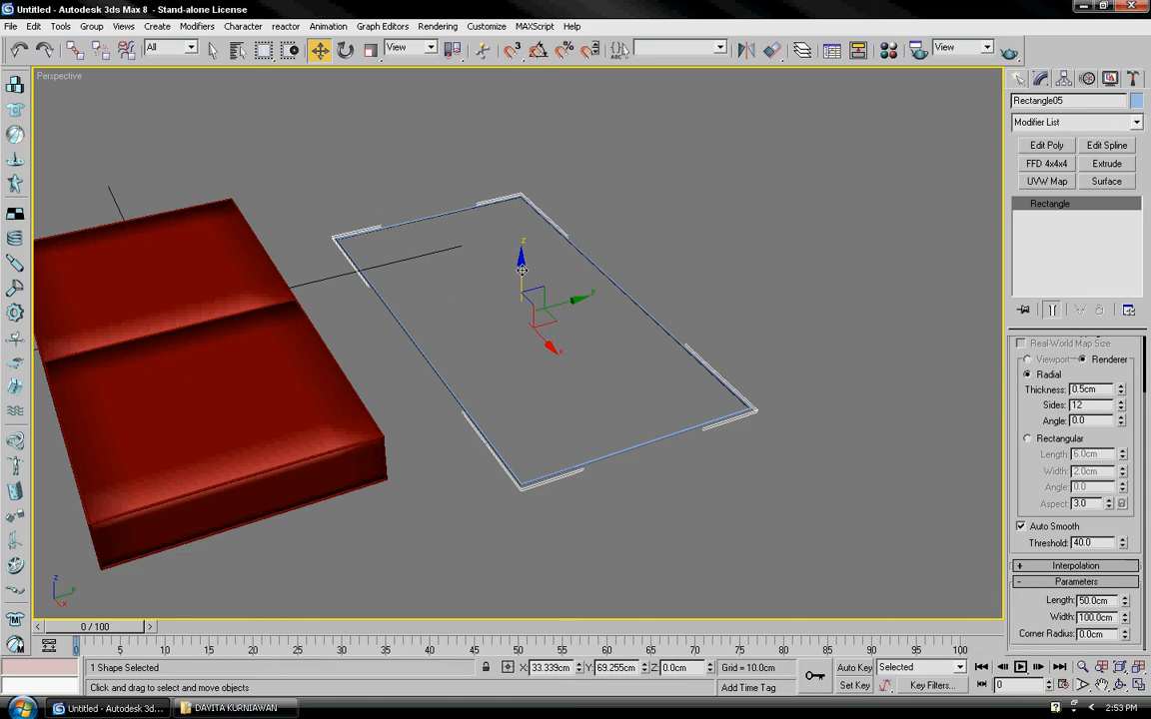
{"action": "left_click_drag", "start_coordinate": [521, 270], "coordinate": [521, 211], "text": "shift"}
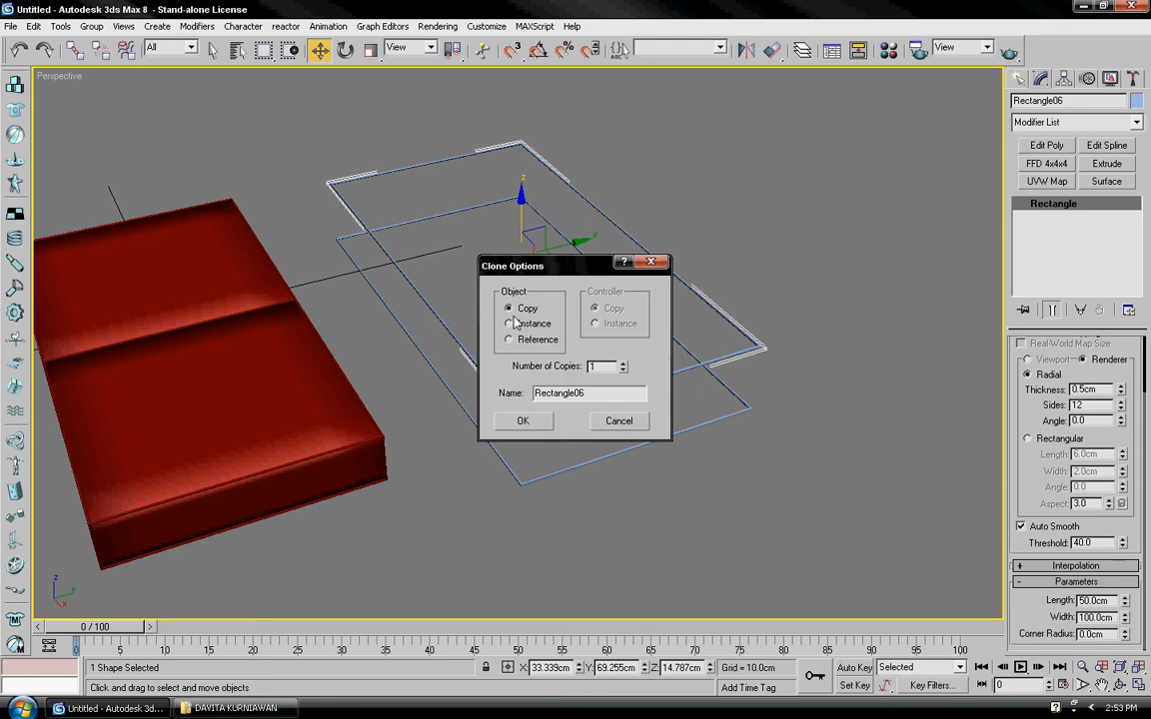
{"action": "left_click", "coordinate": [521, 423]}
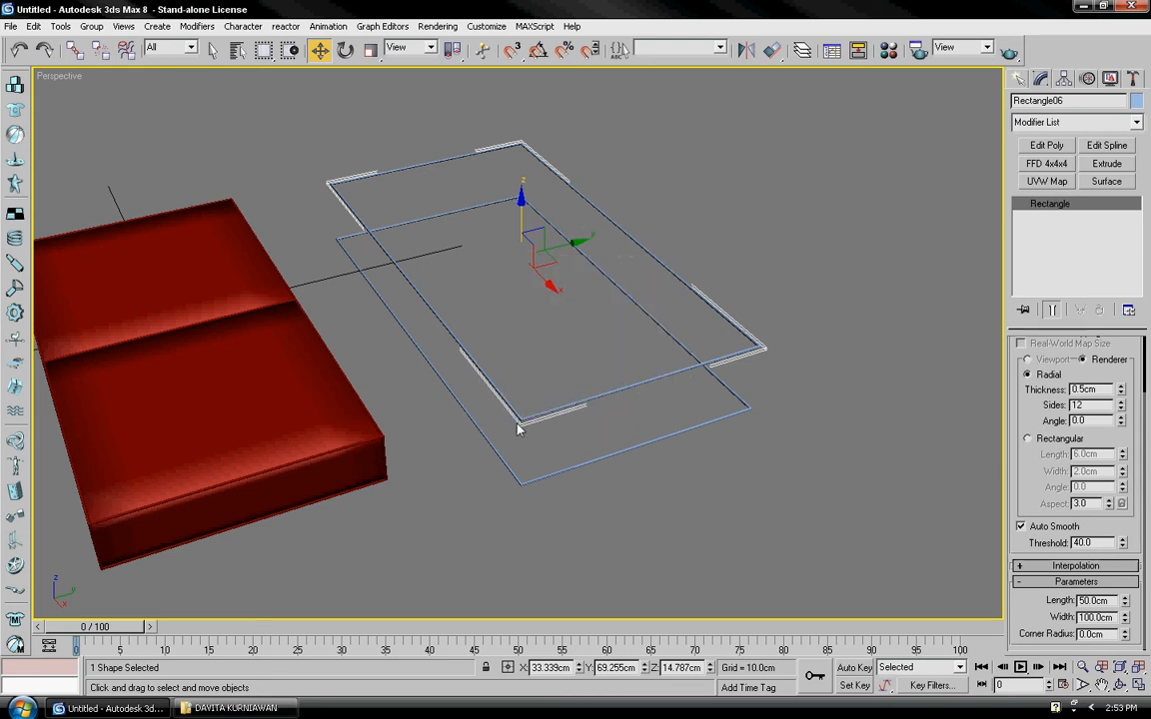
{"action": "double_click", "coordinate": [666, 667]}
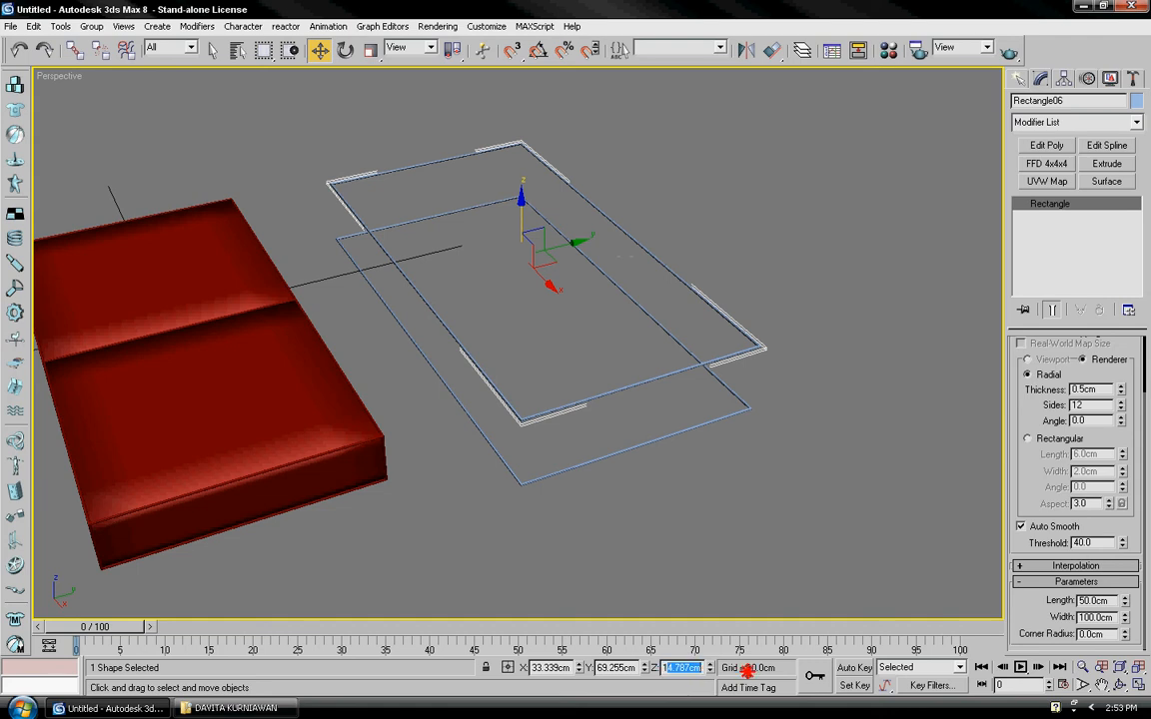
{"action": "type", "text": "10"}
{"action": "key", "text": "Return"}
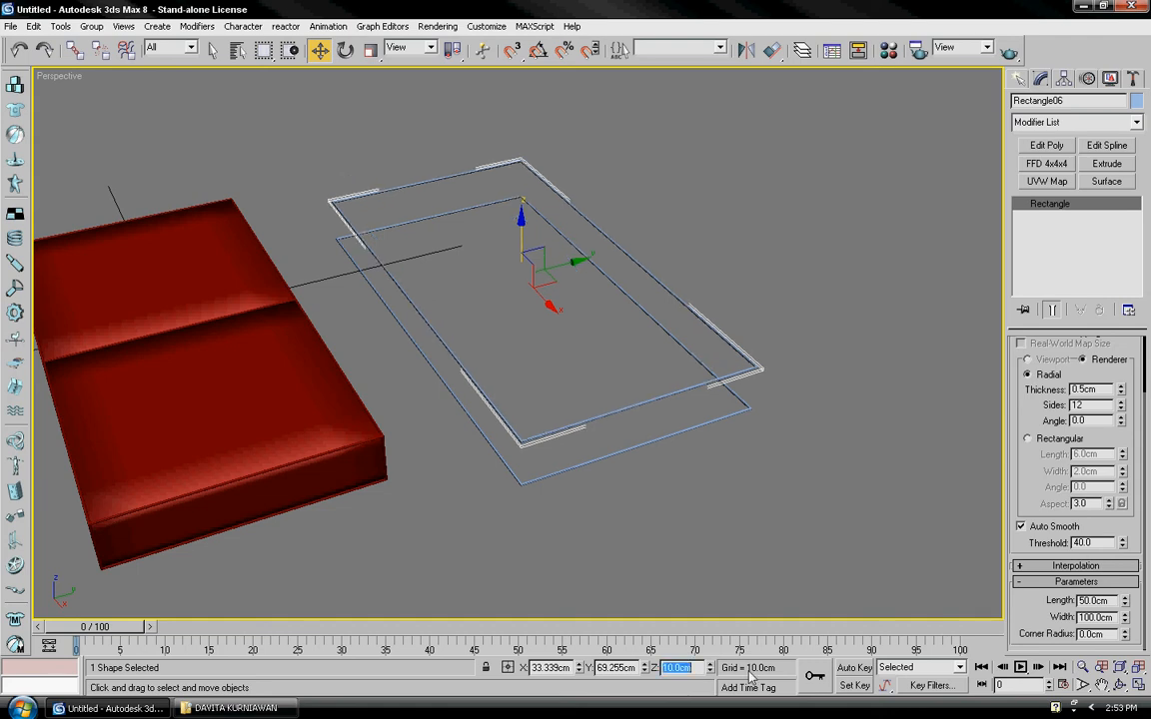
Apply an Edit Spline modifier to the lower rectangle and attach the upper rectangle to it
{"action": "left_click", "coordinate": [675, 560]}
{"action": "mouse_move", "coordinate": [719, 521]}
{"action": "middle_mouse_down", "text": "alt"}
{"action": "mouse_move", "coordinate": [573, 488]}
{"action": "mouse_move", "coordinate": [593, 527]}
{"action": "mouse_move", "coordinate": [697, 527]}
{"action": "middle_mouse_up", "text": "alt"}
{"action": "middle_click_drag", "start_coordinate": [713, 522], "coordinate": [693, 494], "text": "alt"}
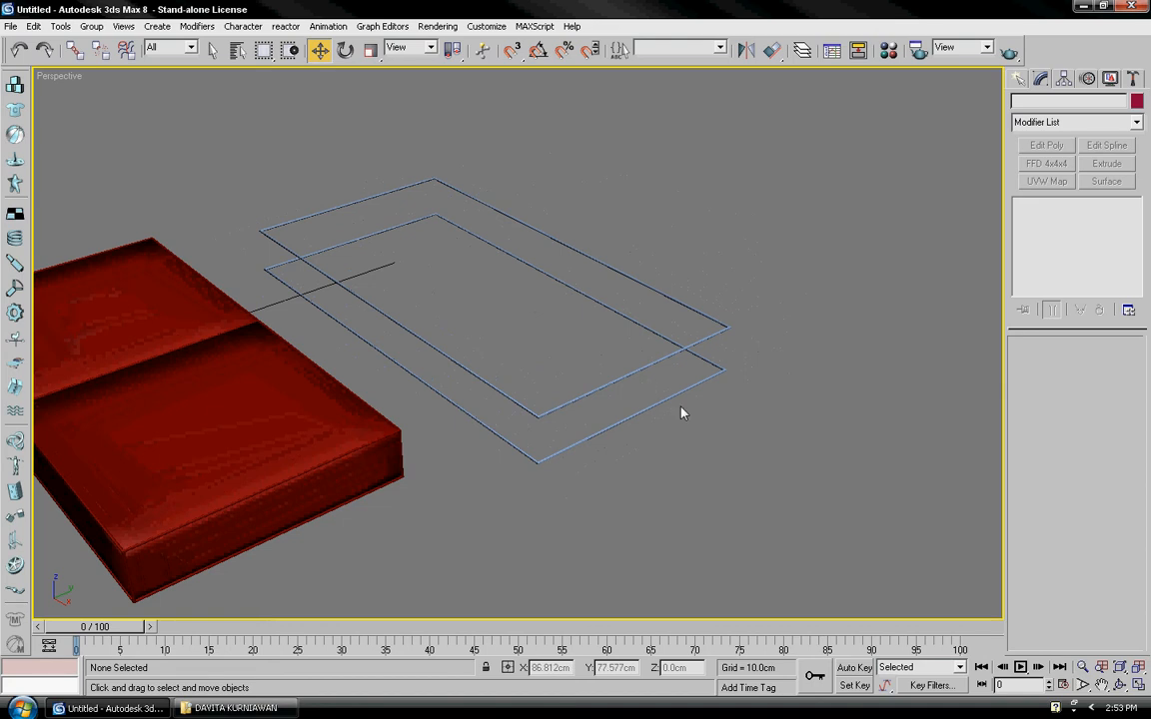
{"action": "middle_click_drag", "start_coordinate": [681, 413], "coordinate": [637, 400]}
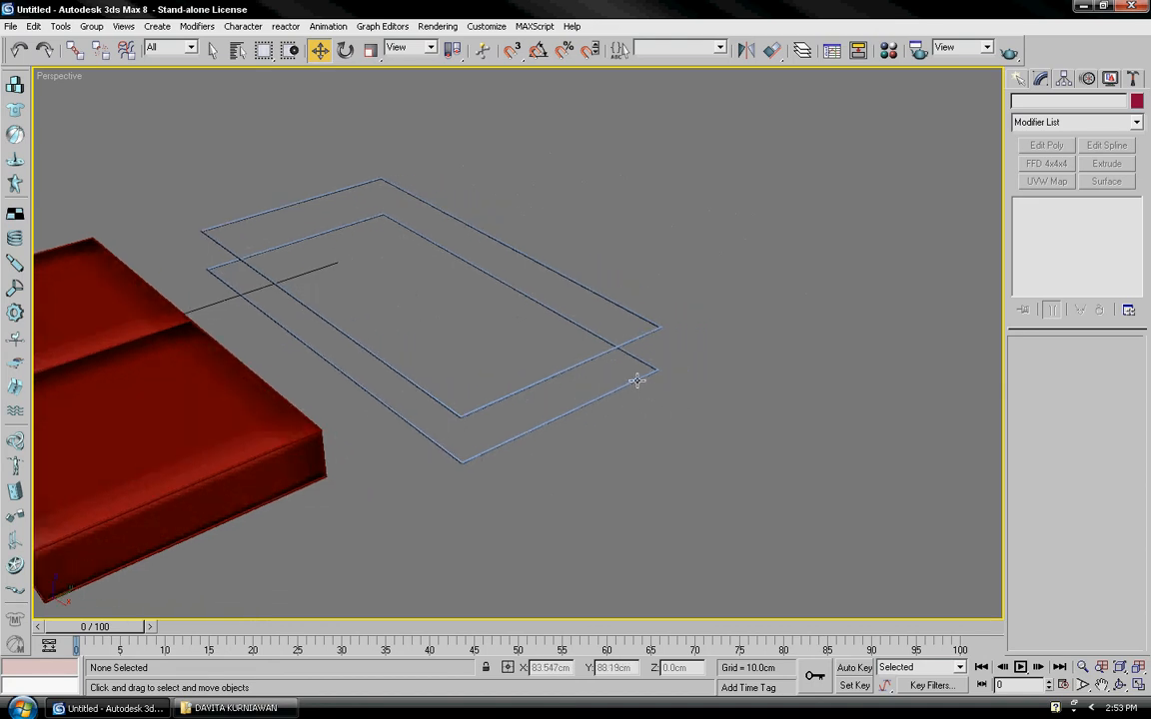
{"action": "left_click", "coordinate": [636, 381]}
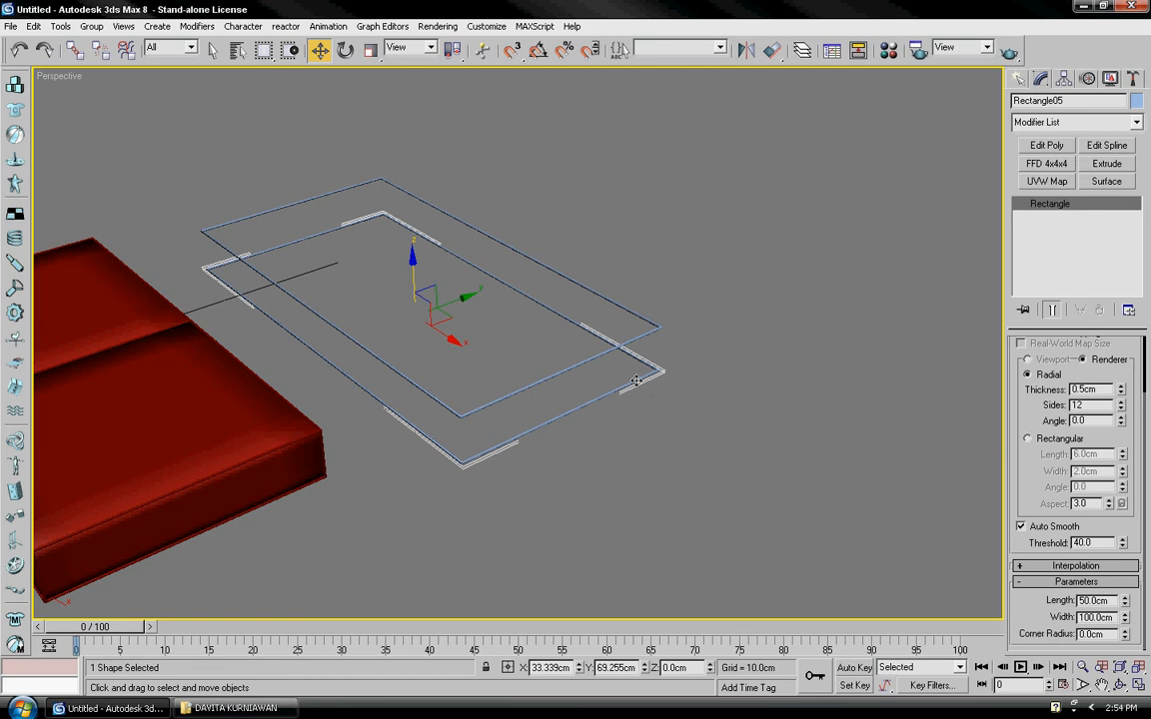
{"action": "left_click", "coordinate": [1137, 123]}
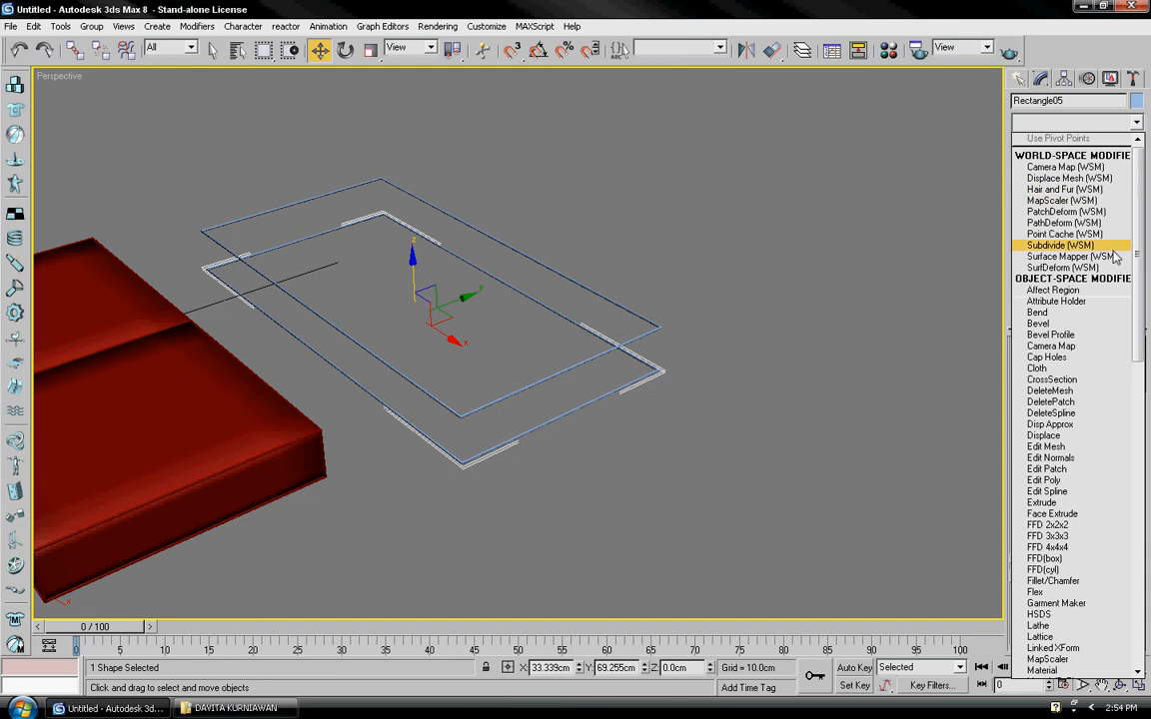
{"action": "left_click", "coordinate": [1084, 492]}
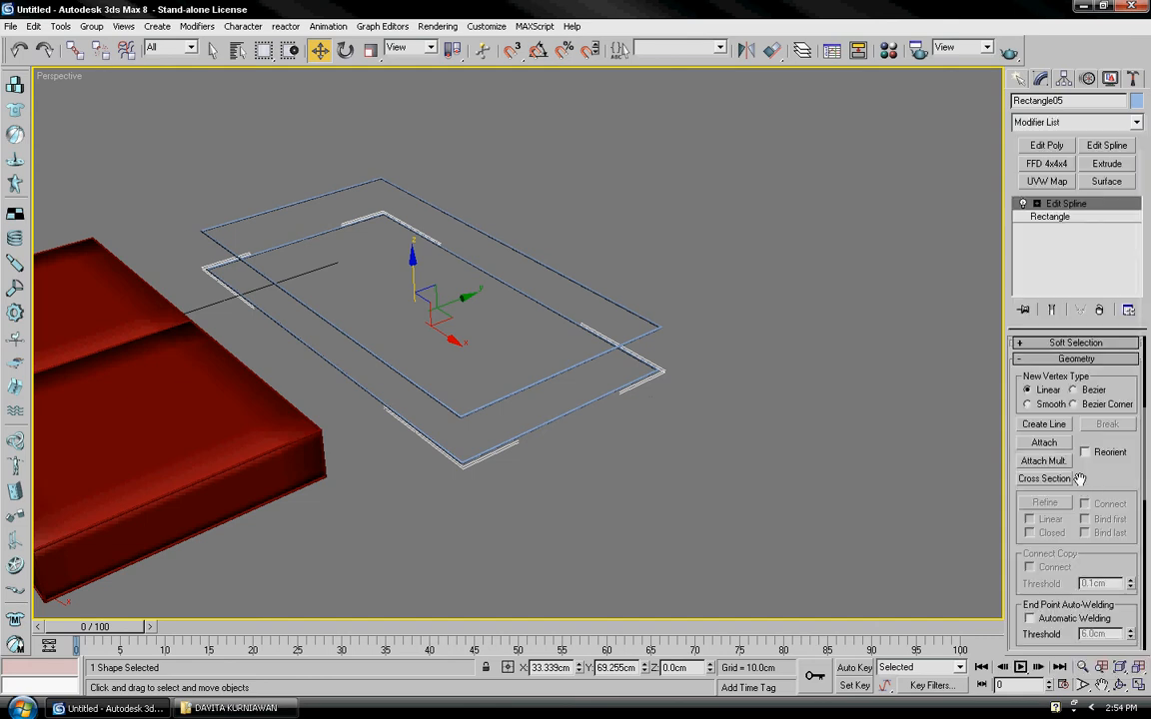
{"action": "left_click", "coordinate": [1046, 444]}
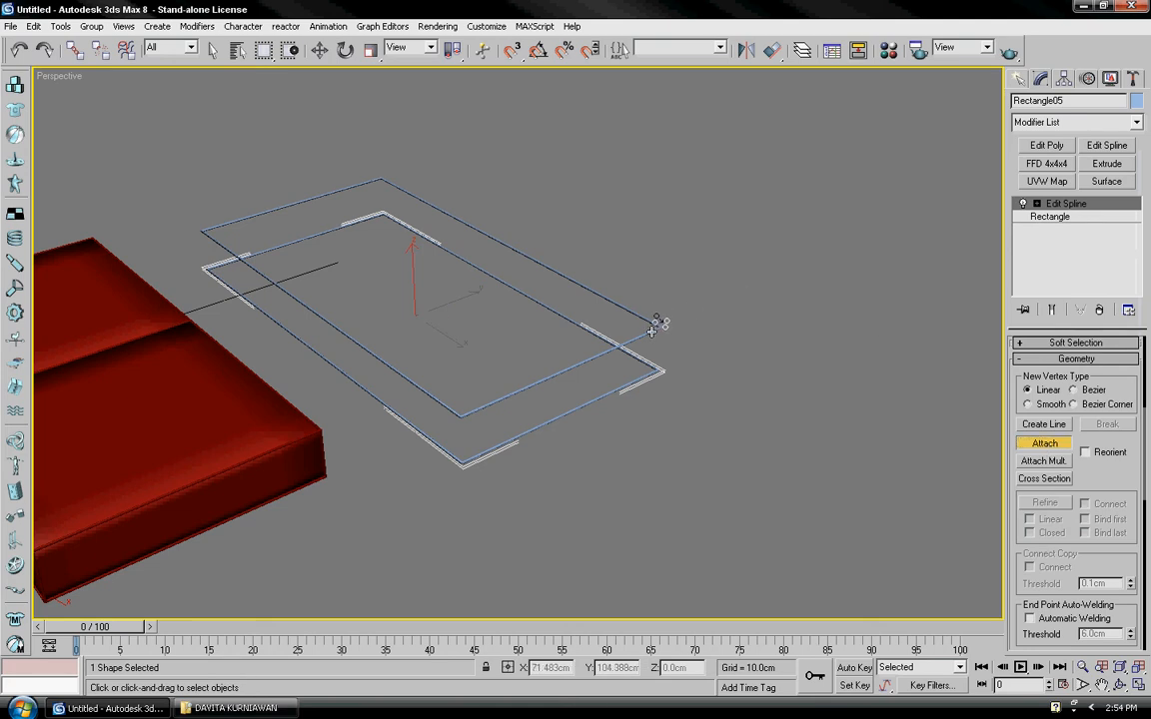
{"action": "left_click", "coordinate": [655, 324]}
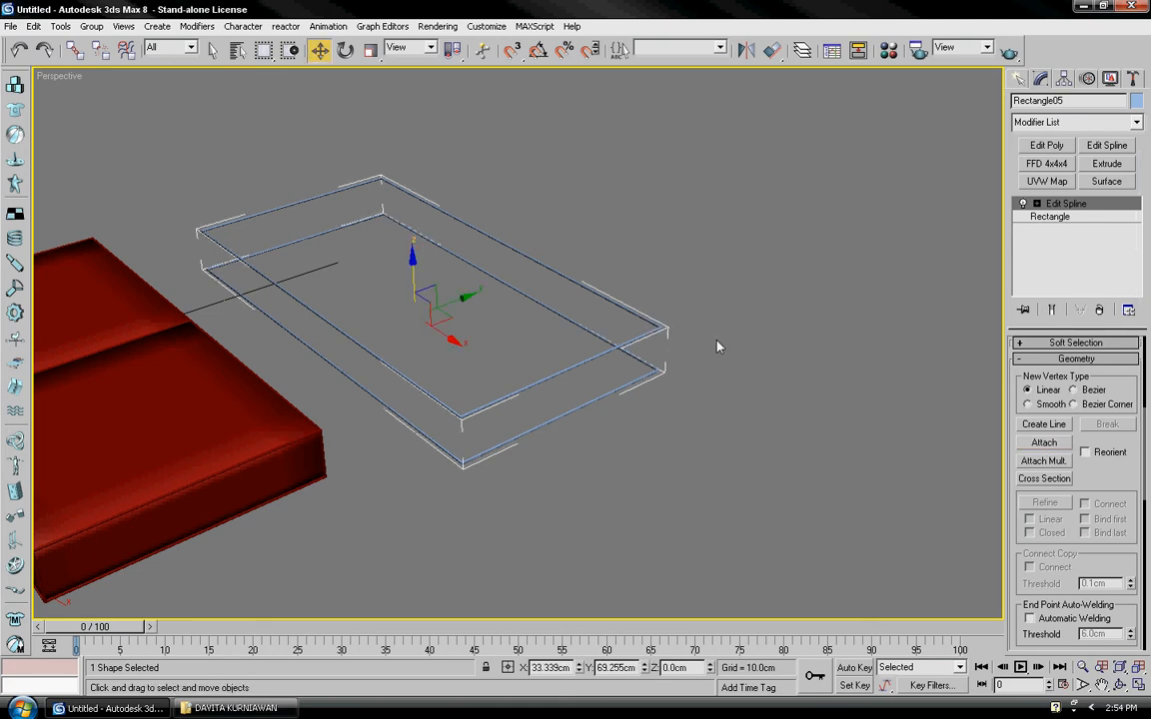
Connect the upper and lower rectangles at their corners with Cross Section, forming a box-shaped spline cage
{"action": "middle_click_drag", "start_coordinate": [716, 340], "coordinate": [713, 384]}
{"action": "scroll", "coordinate": [683, 365], "scroll_direction": "up", "scroll_amount": 3}
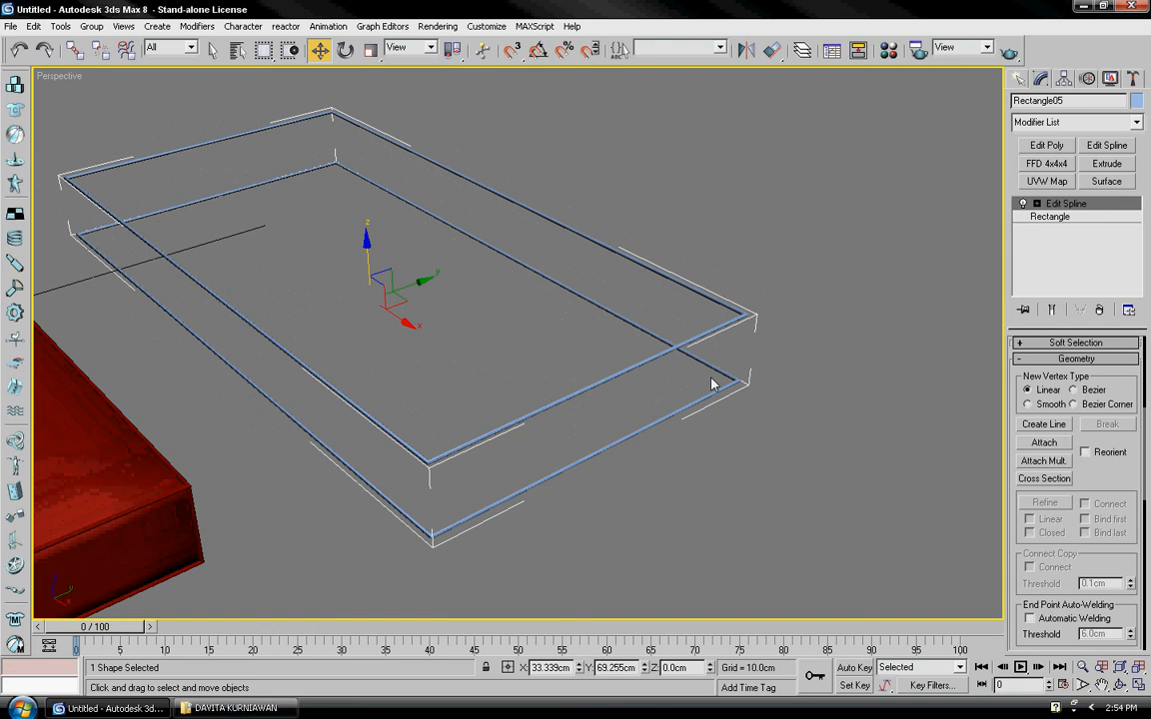
{"action": "left_click", "coordinate": [1044, 480]}
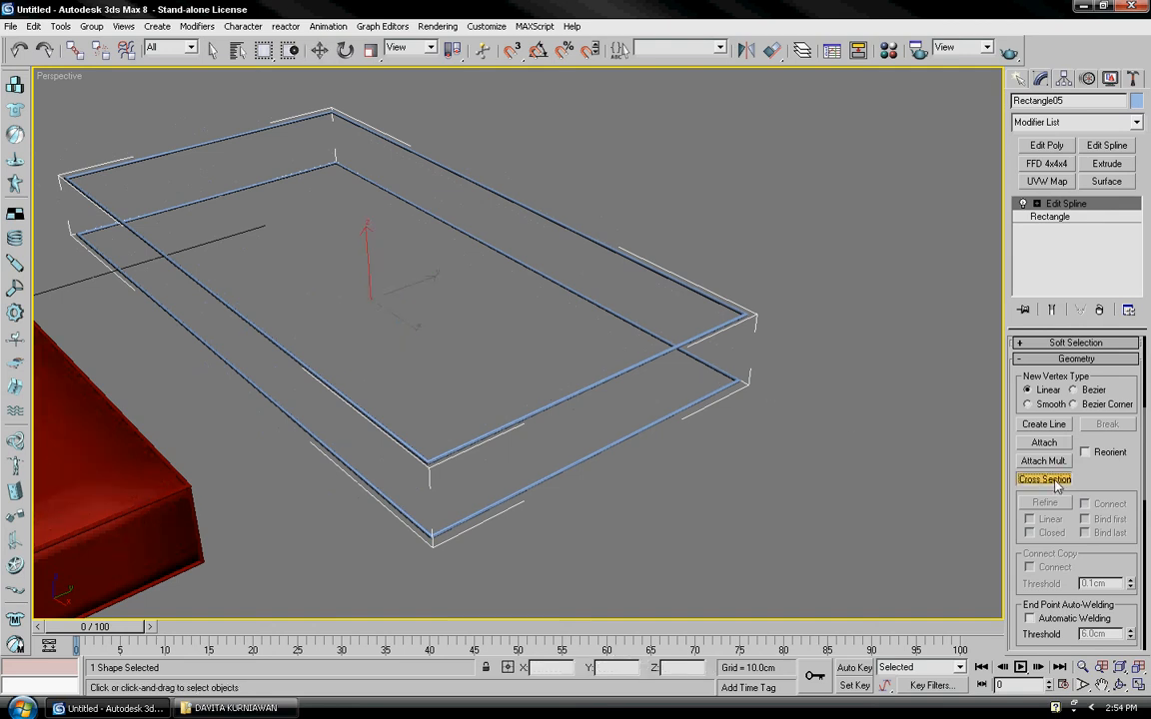
{"action": "left_click", "coordinate": [737, 315]}
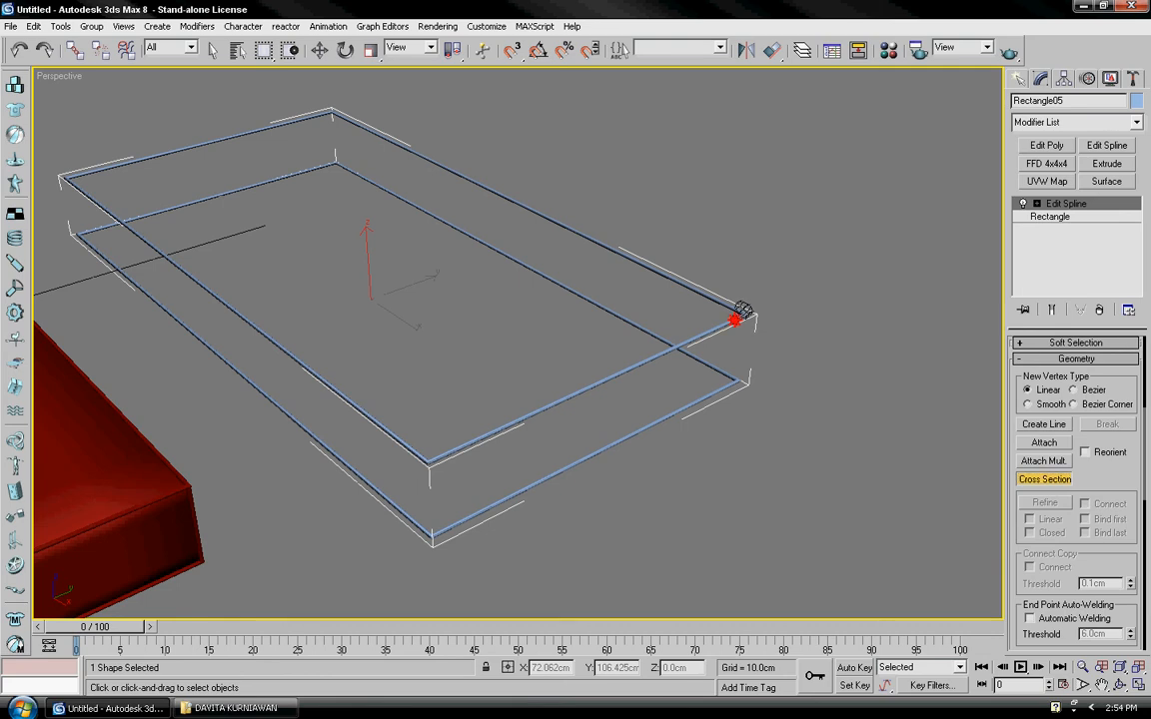
{"action": "left_click", "coordinate": [729, 386]}
{"action": "right_click", "coordinate": [804, 396]}
{"action": "middle_click_drag", "start_coordinate": [802, 393], "coordinate": [806, 357]}
{"action": "key", "text": "w"}
{"action": "scroll", "coordinate": [874, 374], "scroll_direction": "down", "scroll_amount": 3}
{"action": "left_click", "coordinate": [848, 371]}
{"action": "left_click", "coordinate": [762, 330]}
{"action": "left_click", "coordinate": [805, 355]}
Apply a Surface modifier to the box-shaped spline cage and flip its normals
{"action": "left_click", "coordinate": [732, 311]}
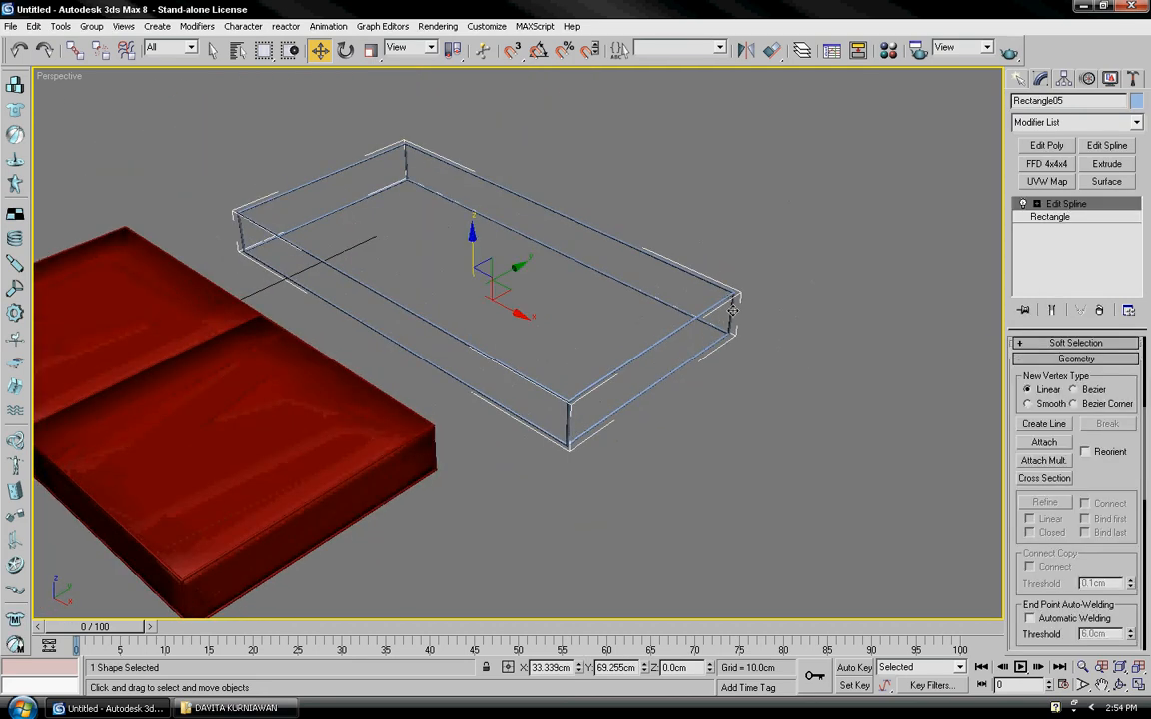
{"action": "left_click", "coordinate": [1136, 123]}
{"action": "left_click_drag", "start_coordinate": [1136, 165], "coordinate": [1135, 439]}
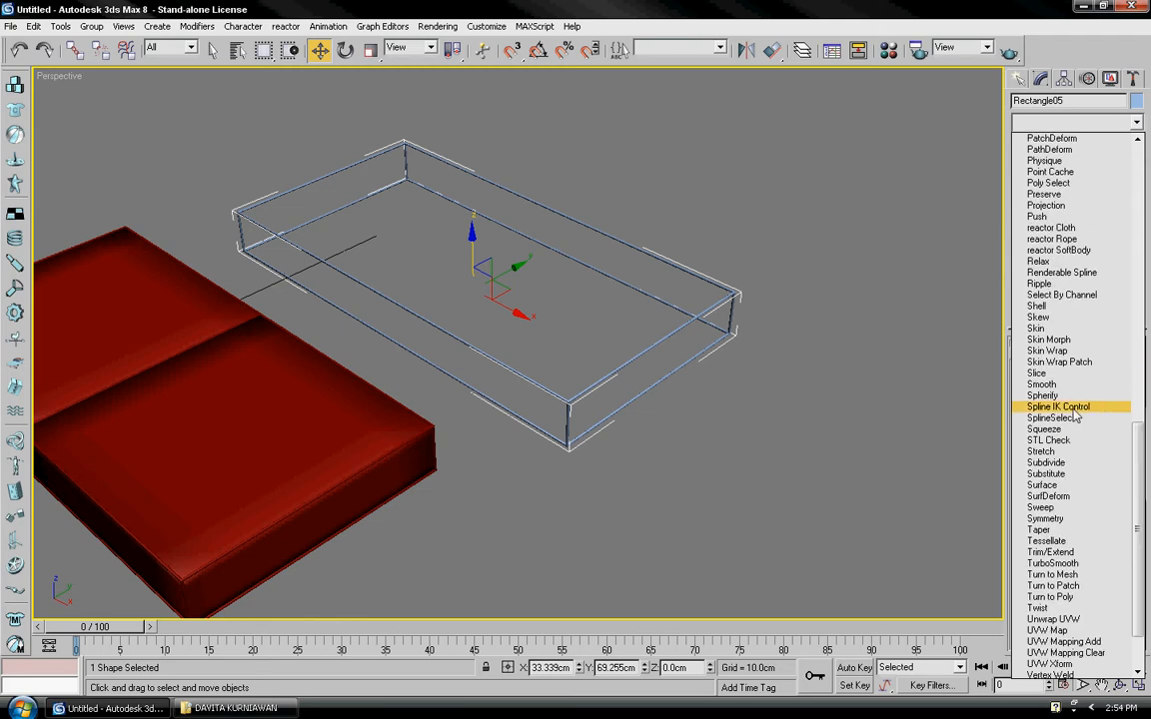
{"action": "left_click", "coordinate": [1059, 486]}
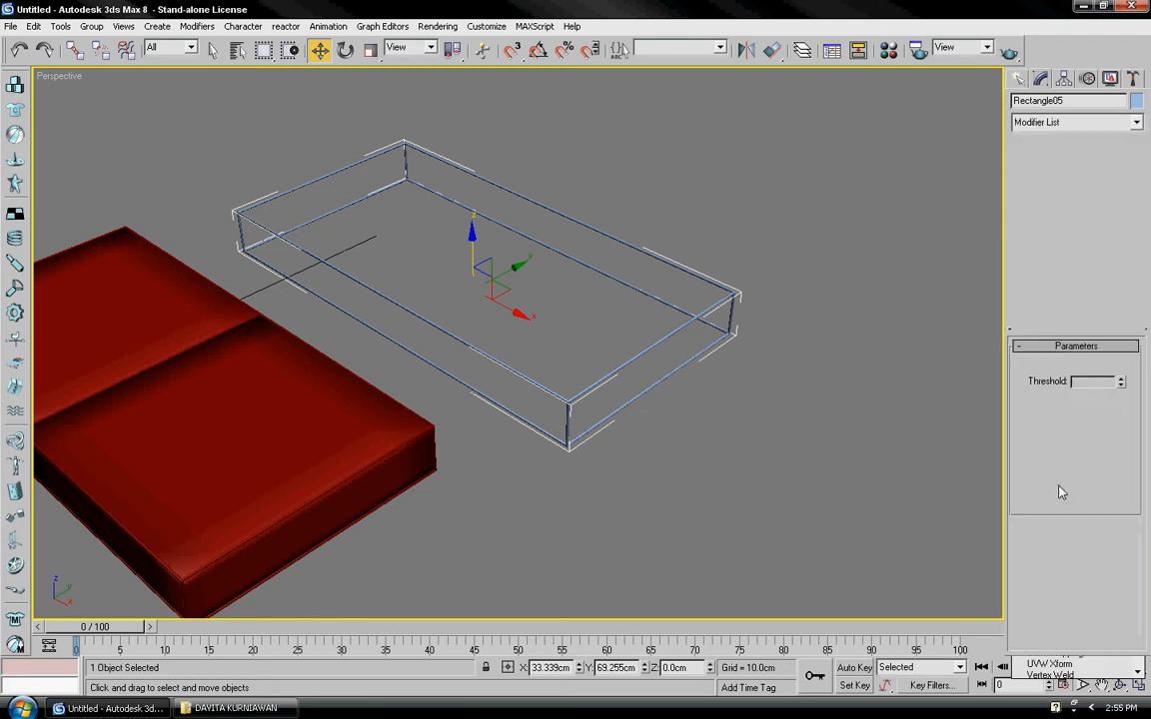
{"action": "mouse_move", "coordinate": [817, 444]}
{"action": "middle_mouse_down"}
{"action": "mouse_move", "coordinate": [840, 451]}
{"action": "mouse_move", "coordinate": [814, 457]}
{"action": "middle_mouse_up"}
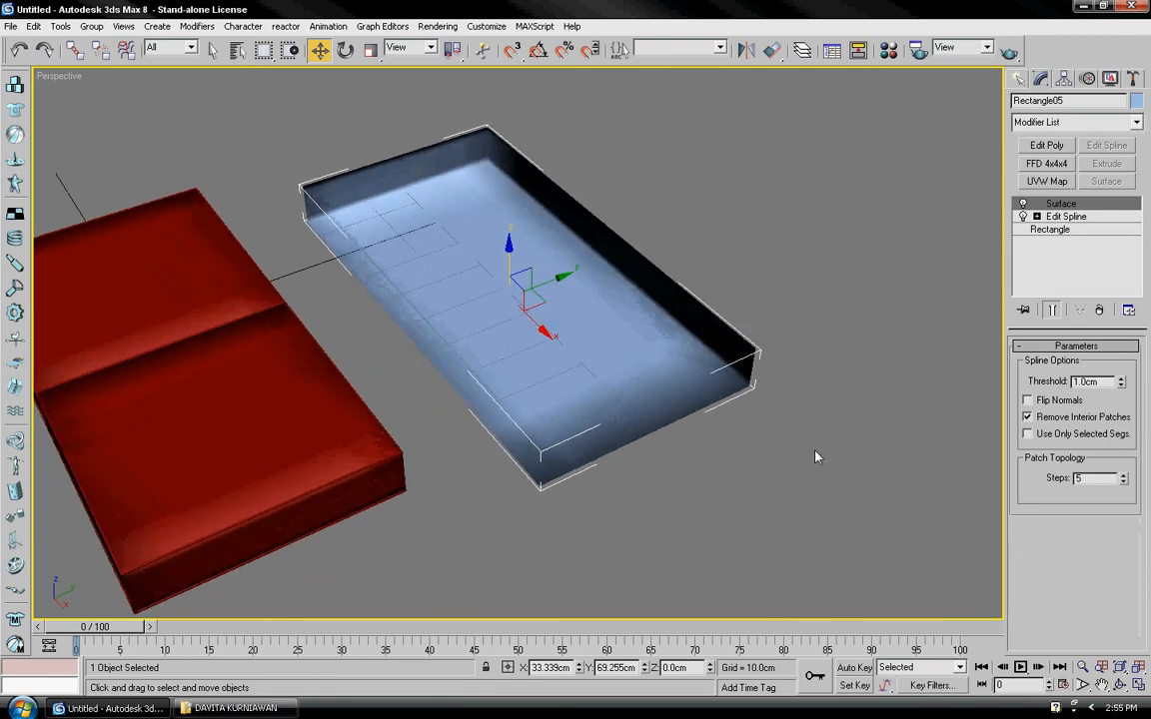
{"action": "left_click", "coordinate": [1029, 400]}
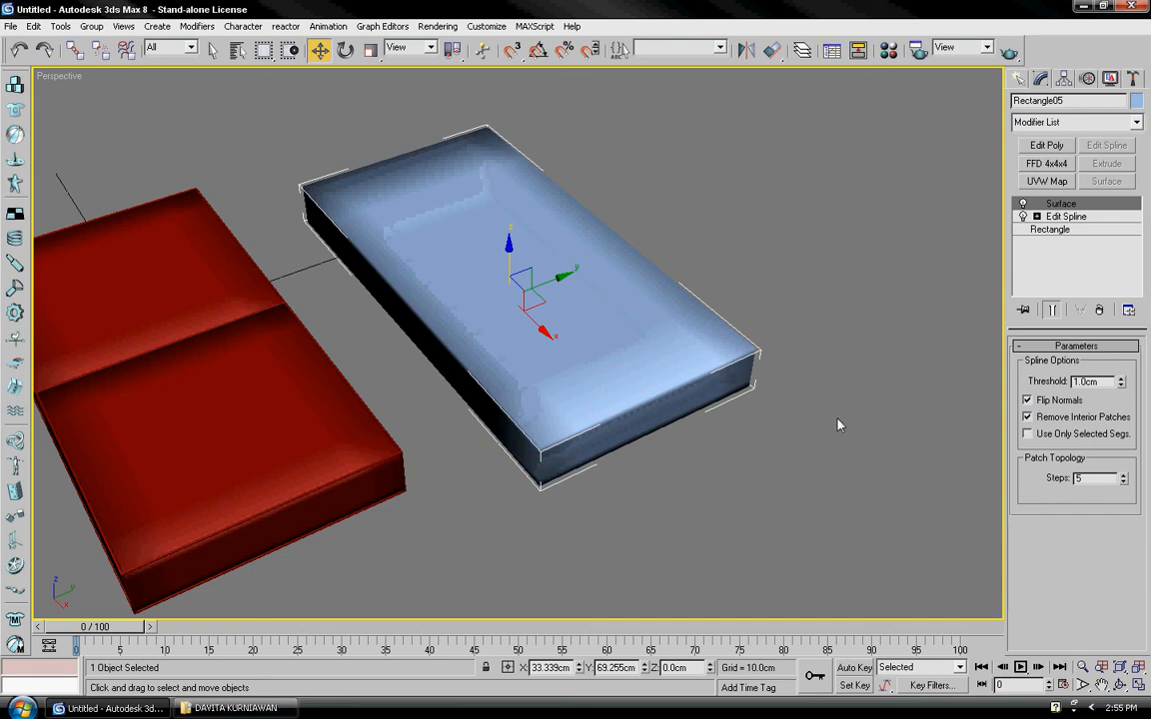
Clone the surfaced blue block in place as an independent copy
{"action": "left_click", "coordinate": [831, 428]}
{"action": "middle_click_drag", "start_coordinate": [830, 428], "coordinate": [766, 407], "text": "alt"}
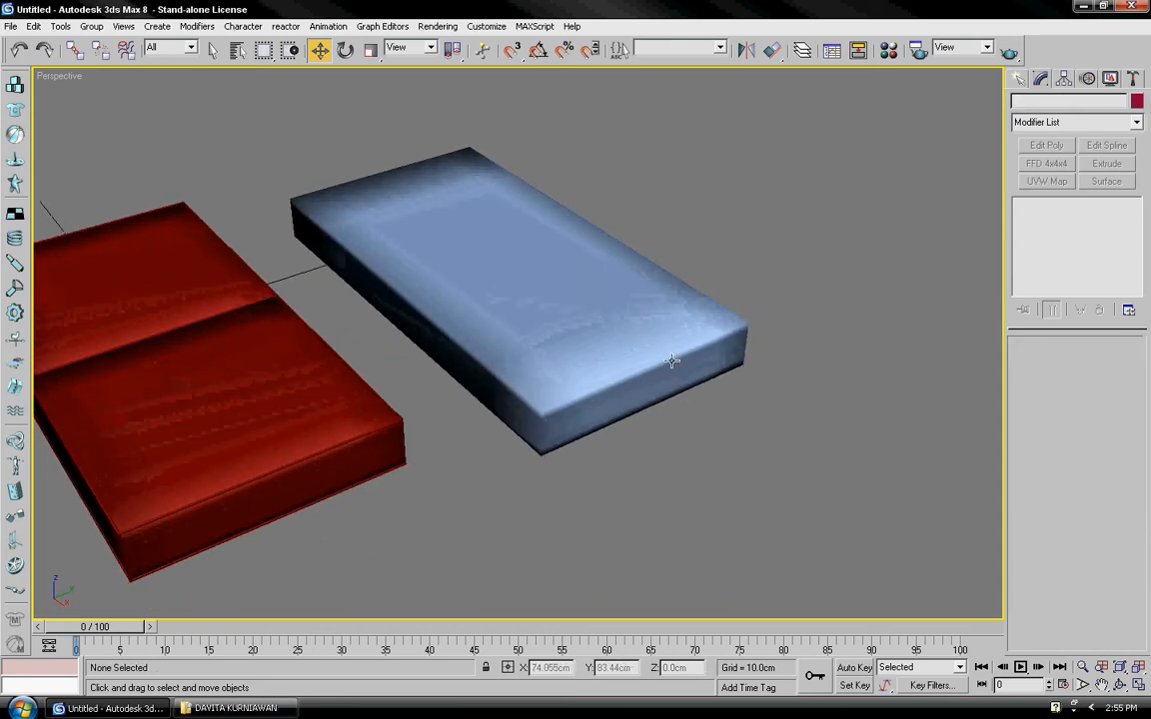
{"action": "middle_click_drag", "start_coordinate": [673, 362], "coordinate": [706, 355], "text": "alt"}
{"action": "left_click", "coordinate": [705, 357]}
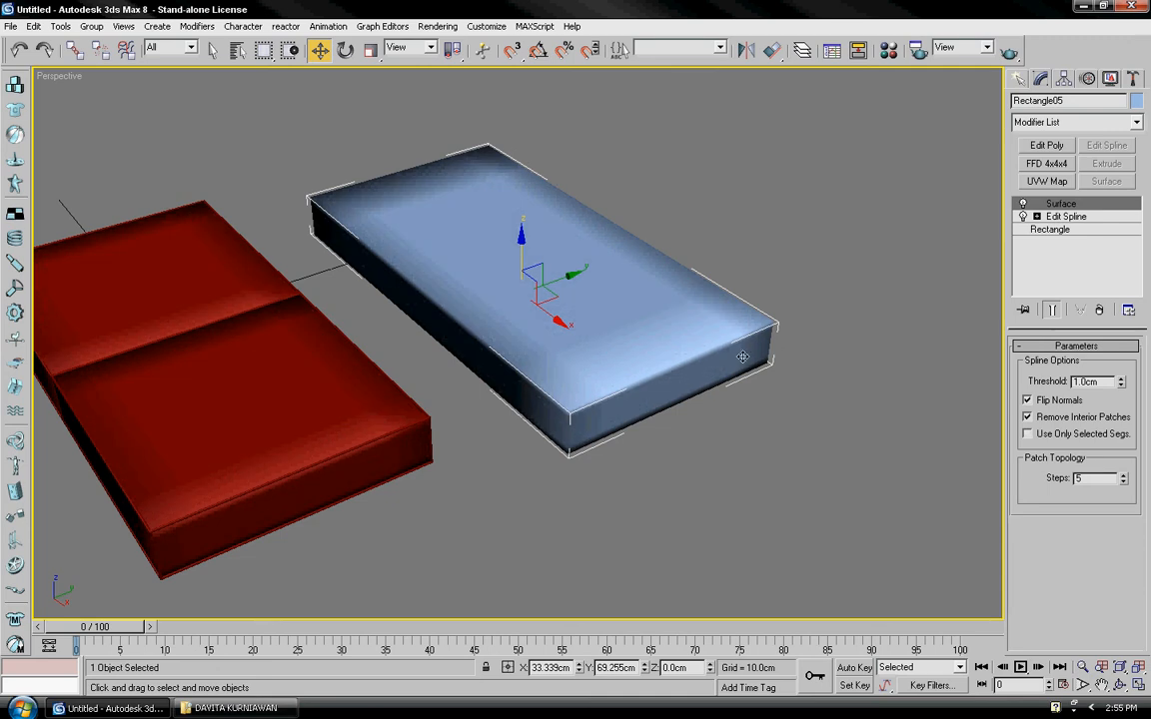
{"action": "left_click", "coordinate": [33, 26]}
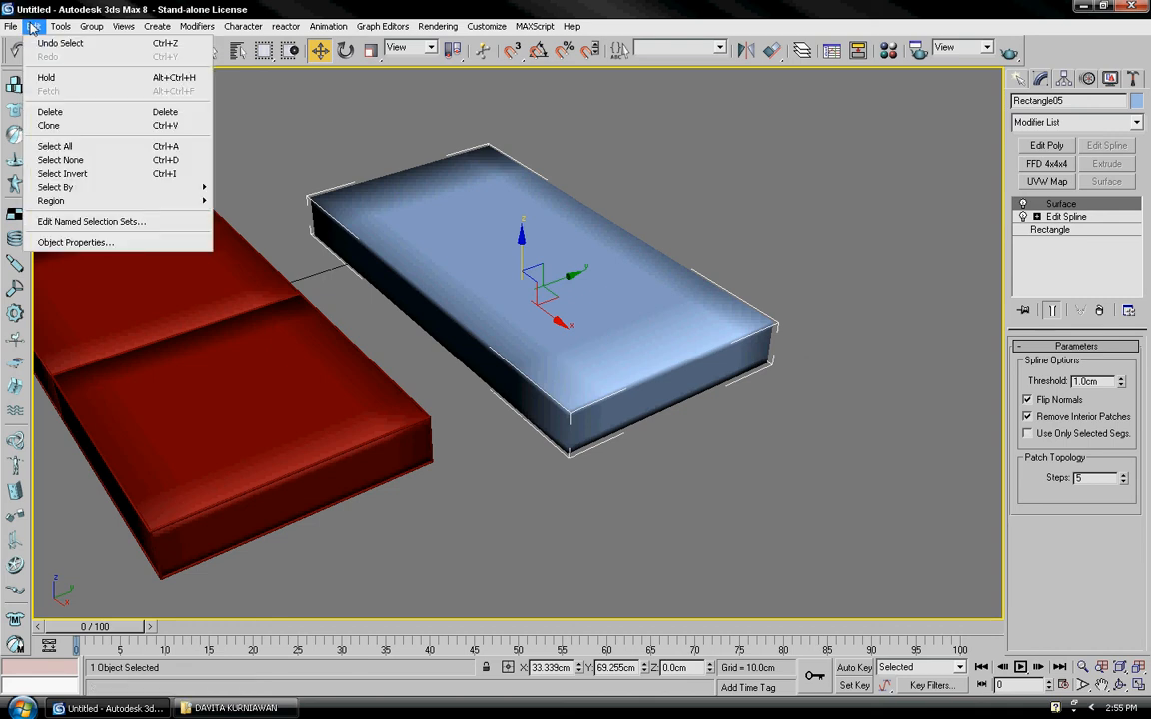
{"action": "left_click", "coordinate": [49, 125]}
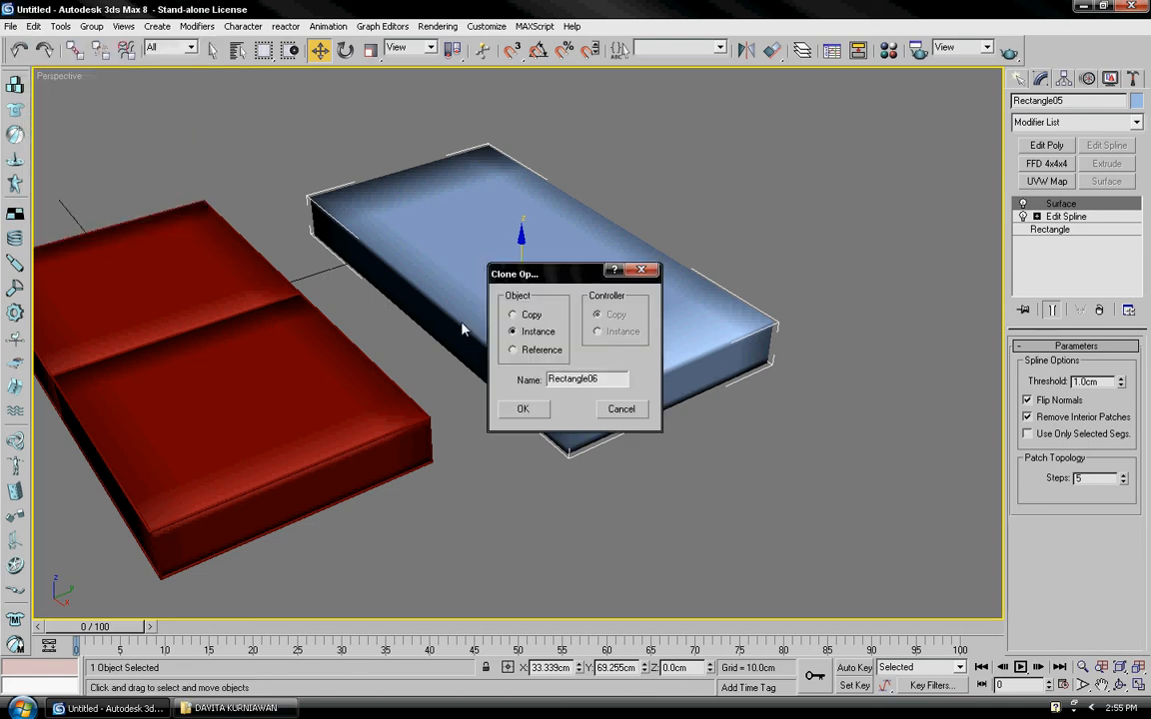
{"action": "left_click_drag", "start_coordinate": [573, 274], "coordinate": [774, 270]}
{"action": "left_click", "coordinate": [714, 310]}
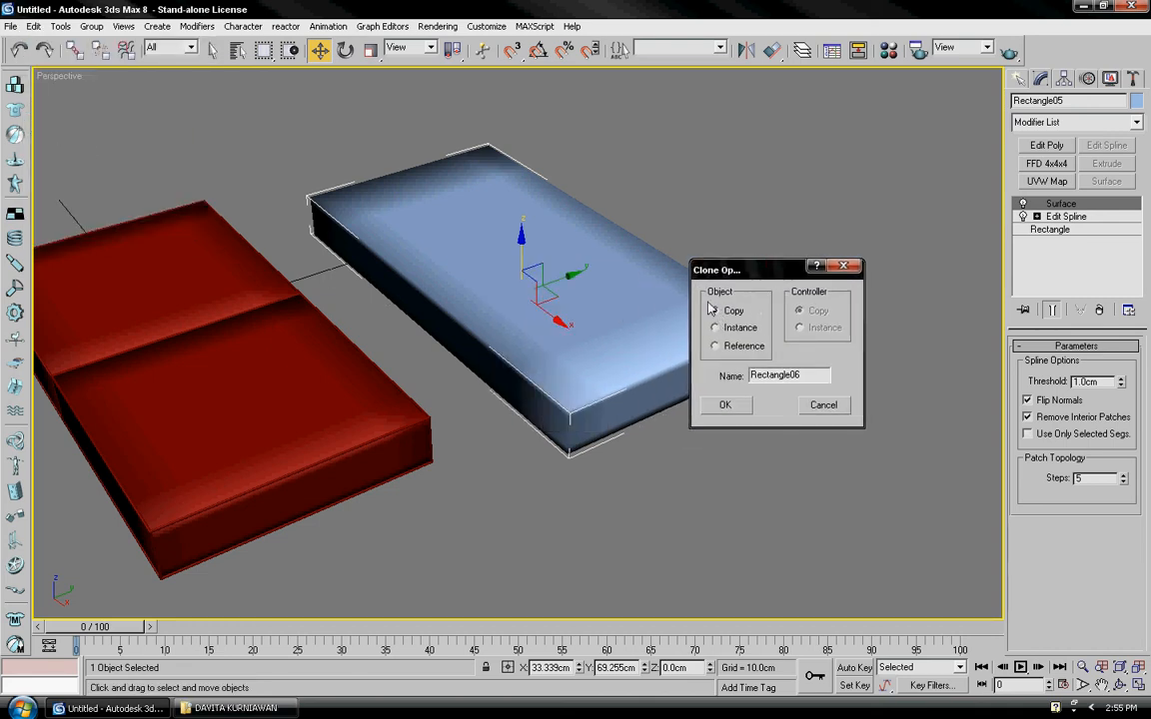
{"action": "left_click", "coordinate": [737, 408]}
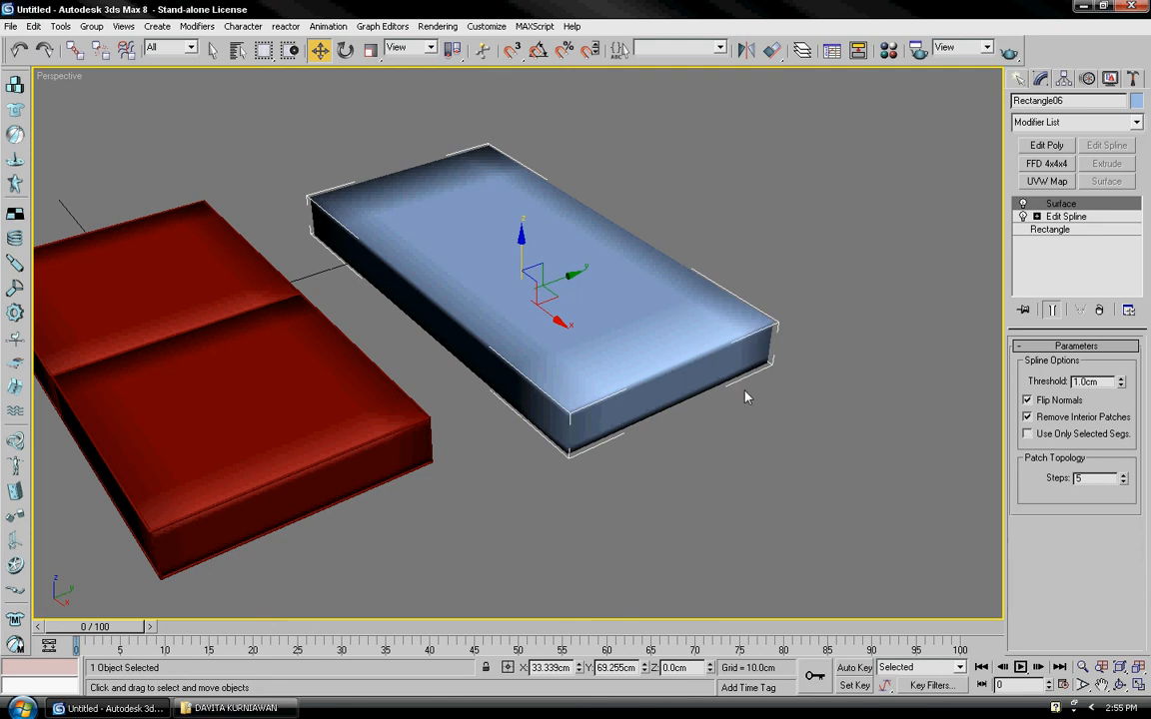
Delete the Surface modifier from the copied block and review its base rectangle's rendering settings
{"action": "middle_click_drag", "start_coordinate": [939, 320], "coordinate": [896, 318]}
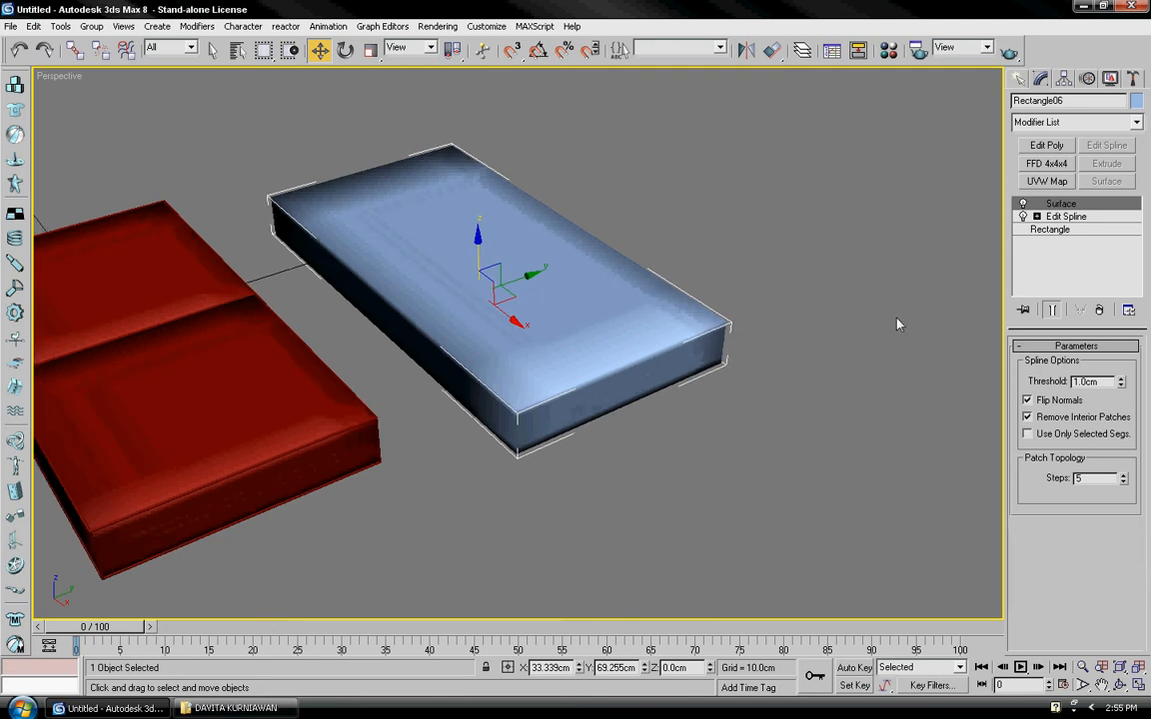
{"action": "right_click", "coordinate": [1070, 208]}
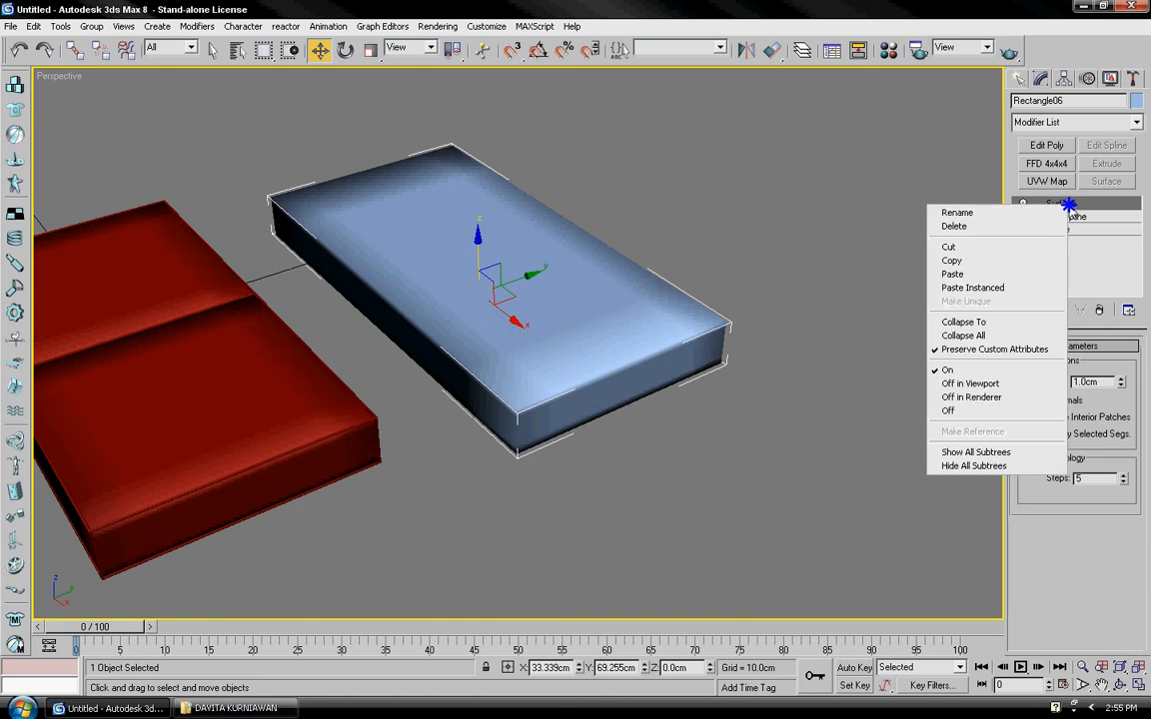
{"action": "left_click", "coordinate": [1026, 228]}
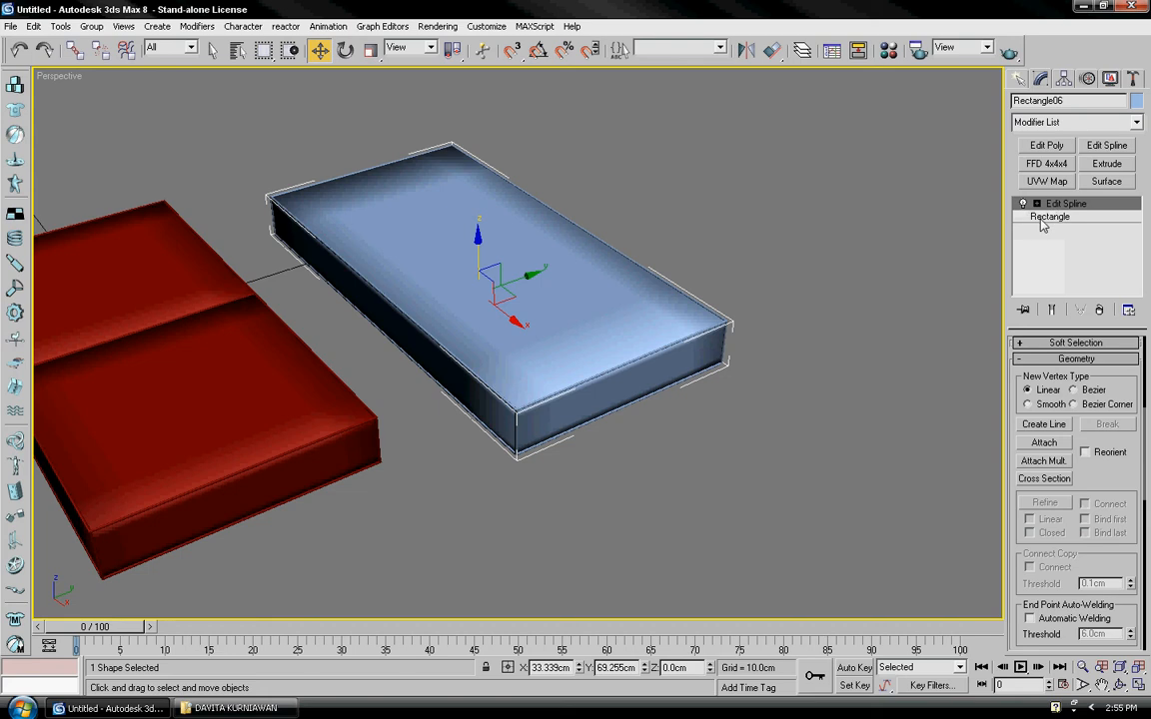
{"action": "left_click", "coordinate": [1044, 217]}
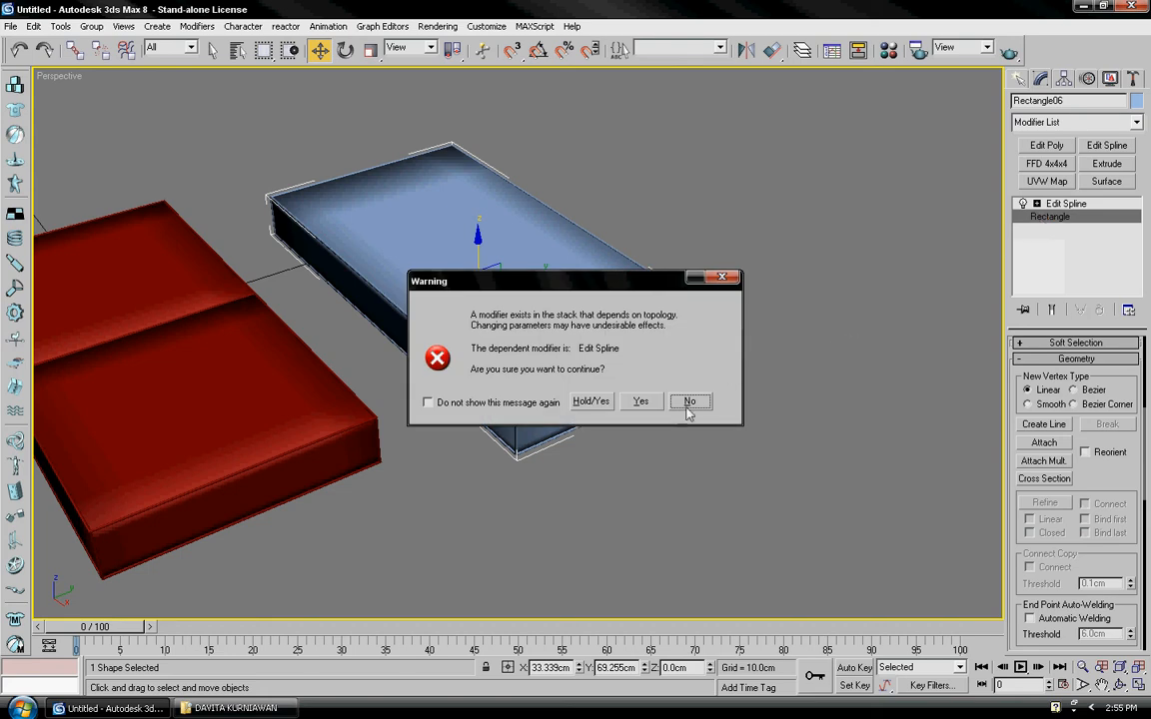
{"action": "left_click", "coordinate": [640, 401]}
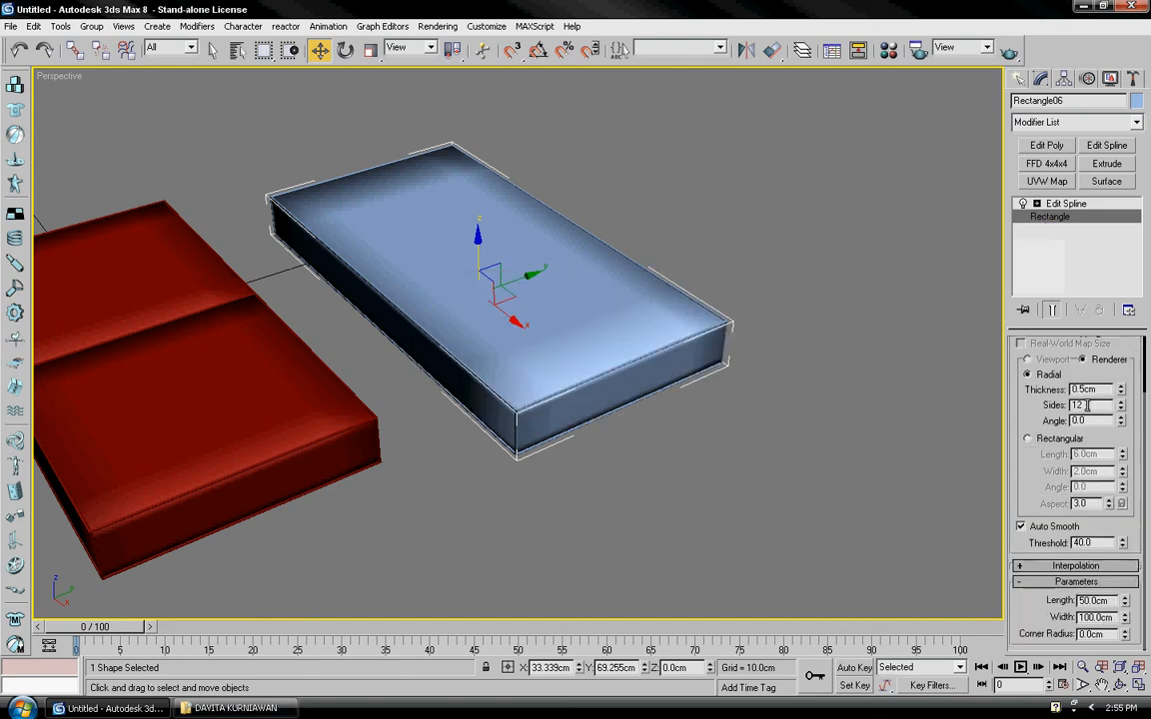
{"action": "left_click_drag", "start_coordinate": [1013, 403], "coordinate": [987, 545]}
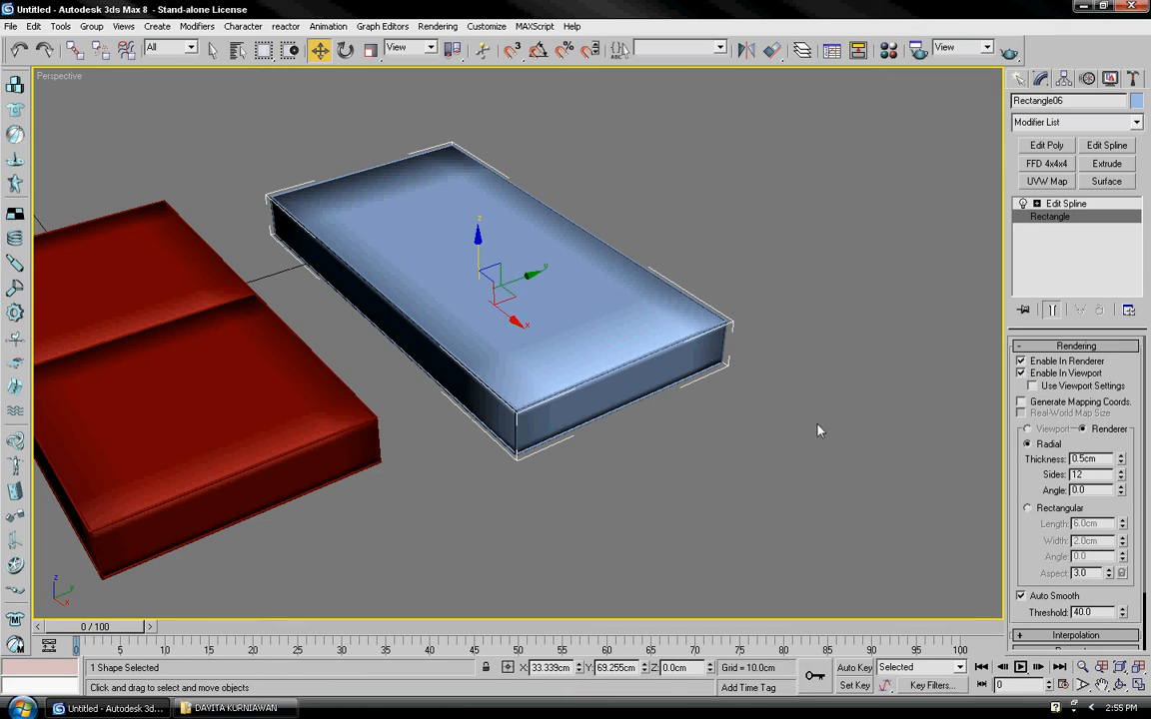
{"action": "middle_click_drag", "start_coordinate": [818, 431], "coordinate": [829, 409]}
{"action": "left_click", "coordinate": [916, 272]}
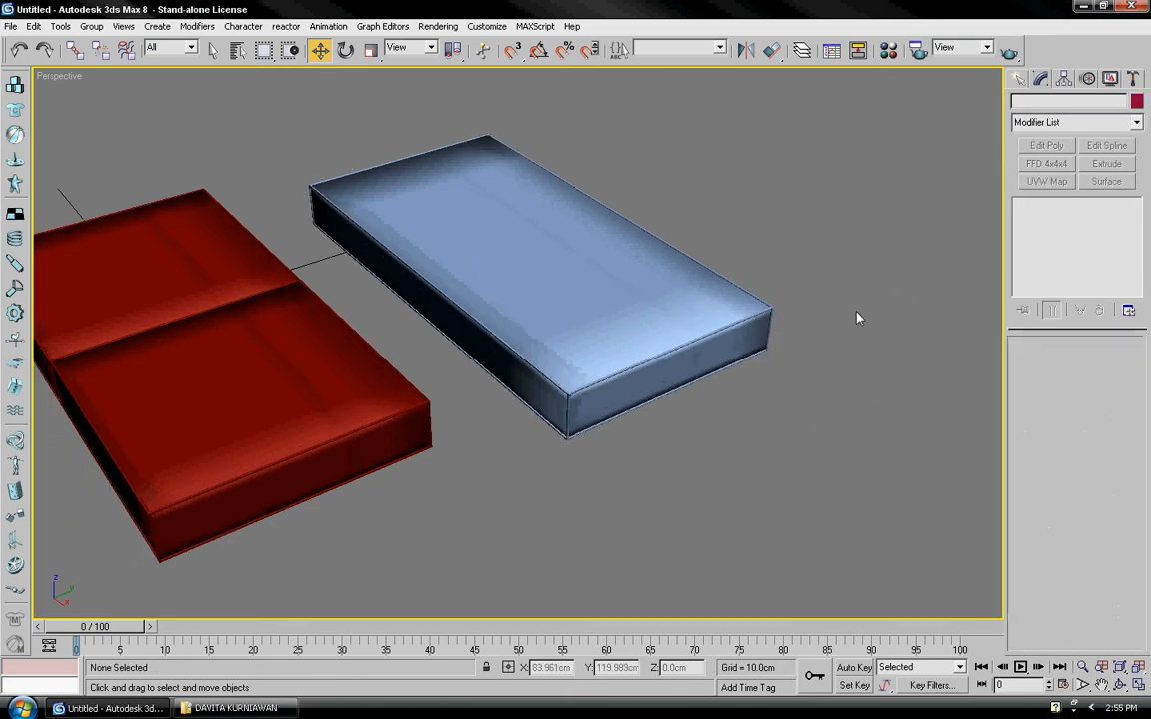
{"action": "middle_click_drag", "start_coordinate": [860, 314], "coordinate": [829, 318]}
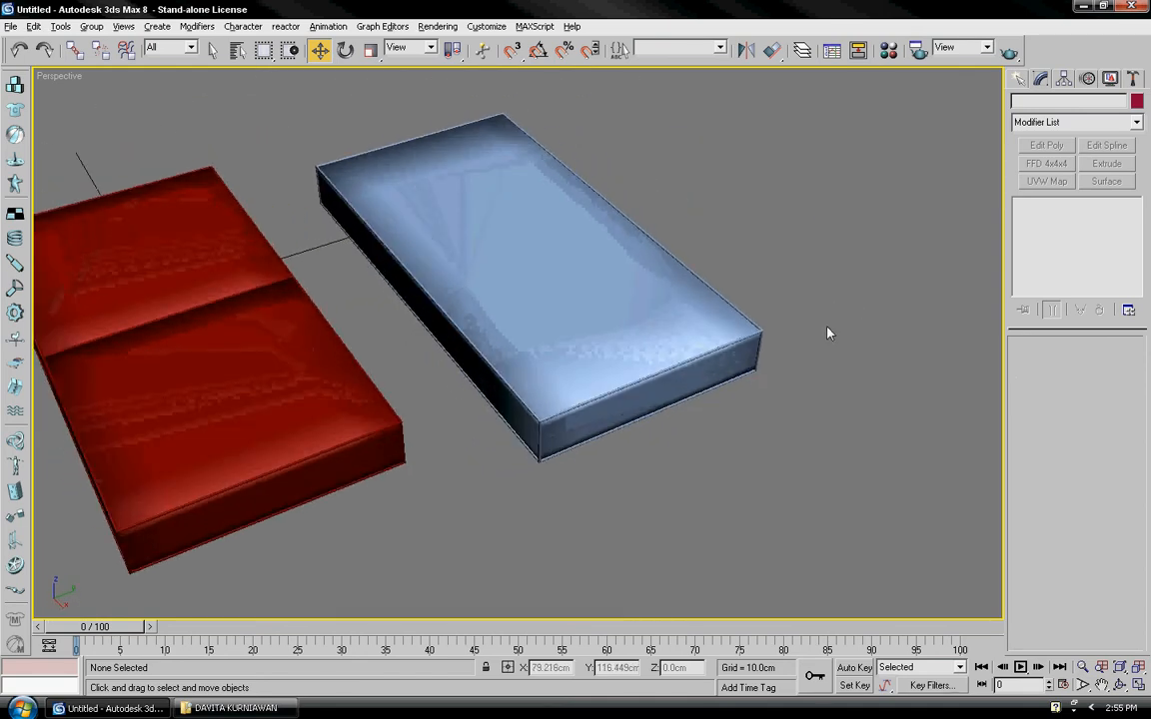
Move the surfaced block aside along Y to inspect its spline frame, and undo the move
{"action": "left_click", "coordinate": [622, 336]}
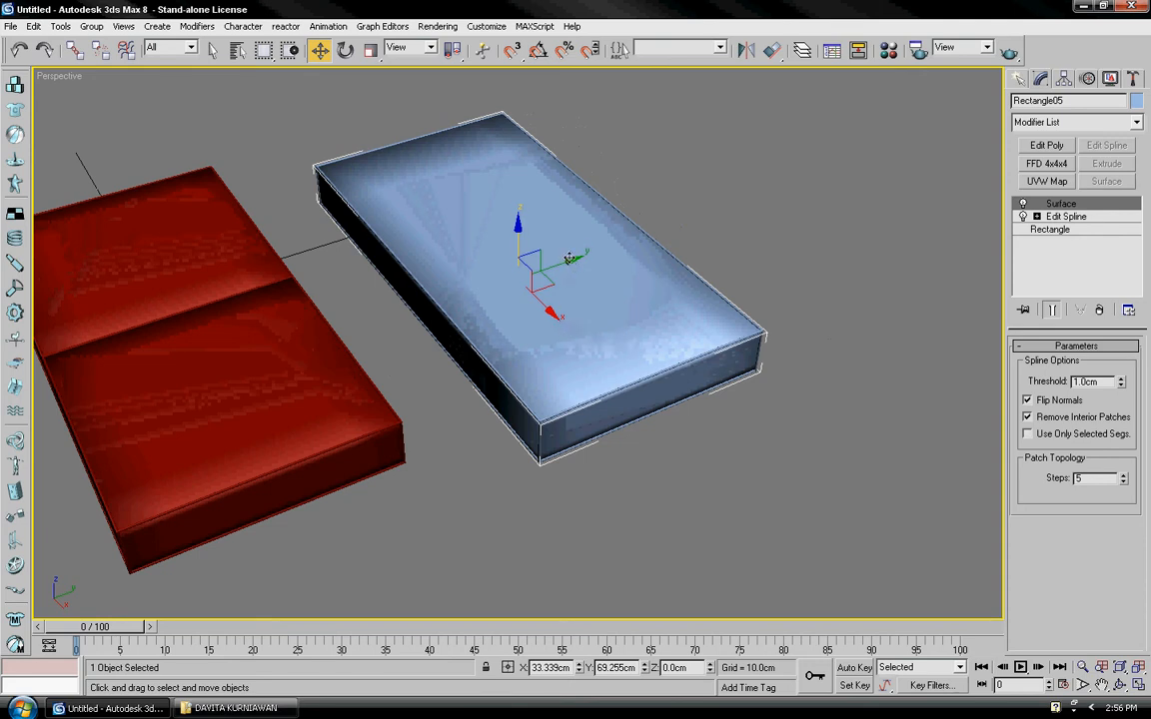
{"action": "left_click_drag", "start_coordinate": [568, 259], "coordinate": [802, 165]}
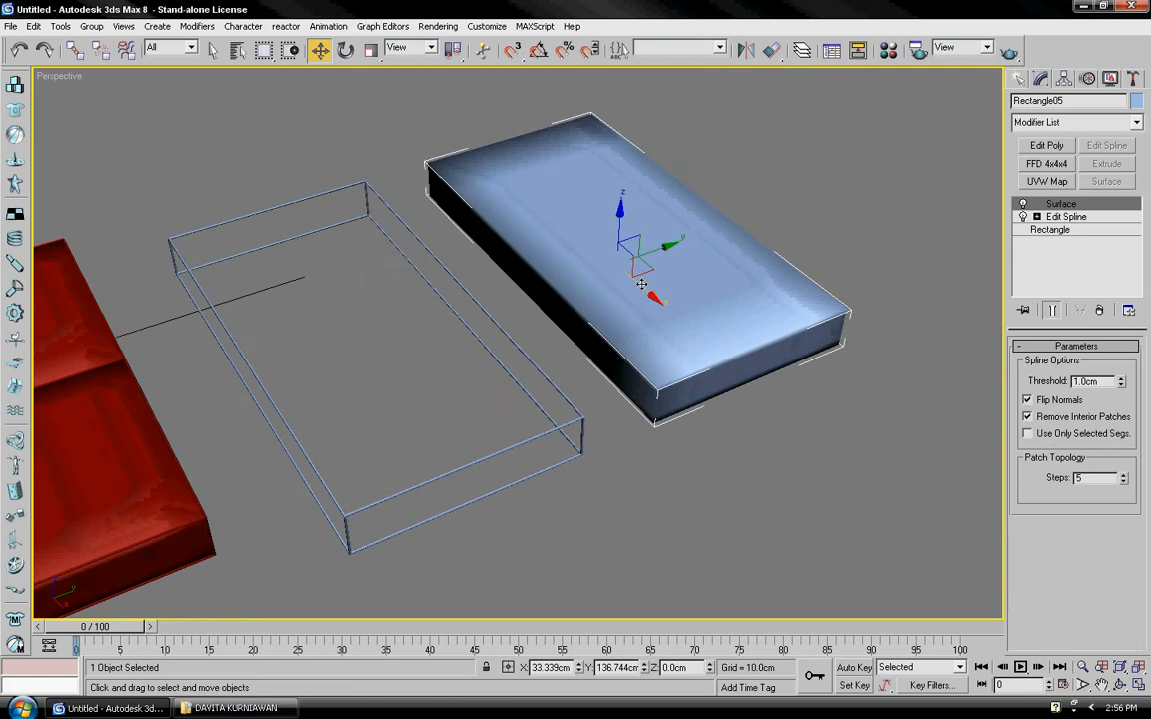
{"action": "middle_click_drag", "start_coordinate": [642, 284], "coordinate": [663, 281]}
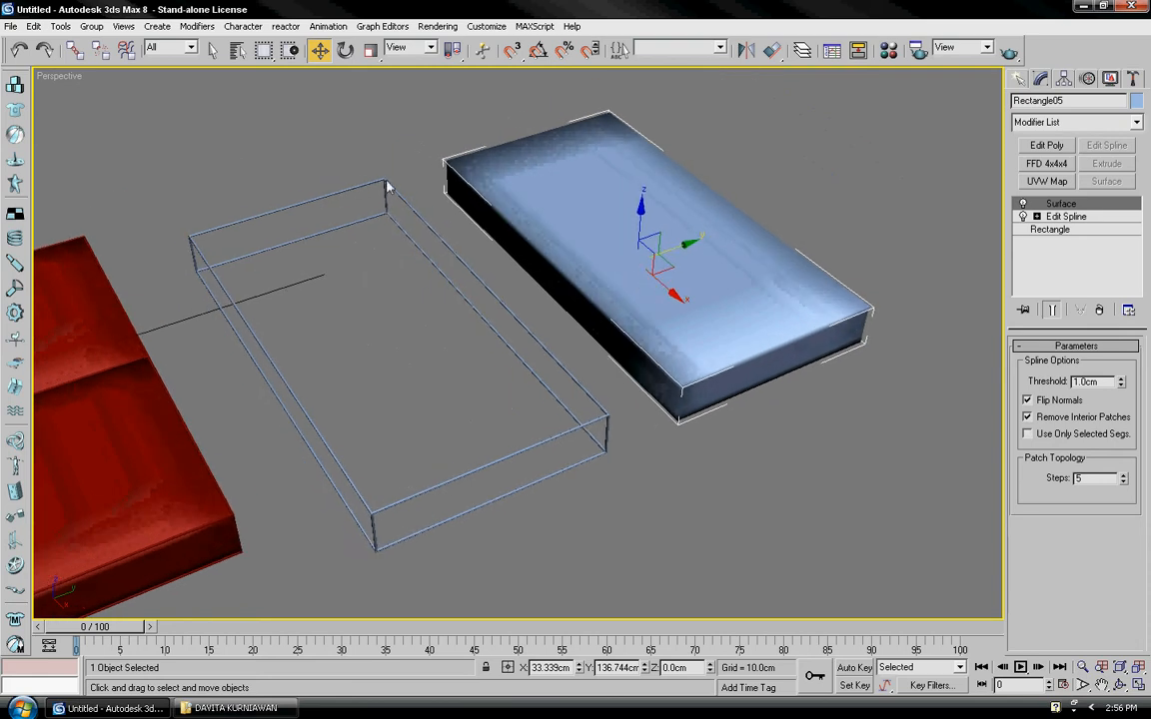
{"action": "middle_click_drag", "start_coordinate": [350, 170], "coordinate": [440, 174]}
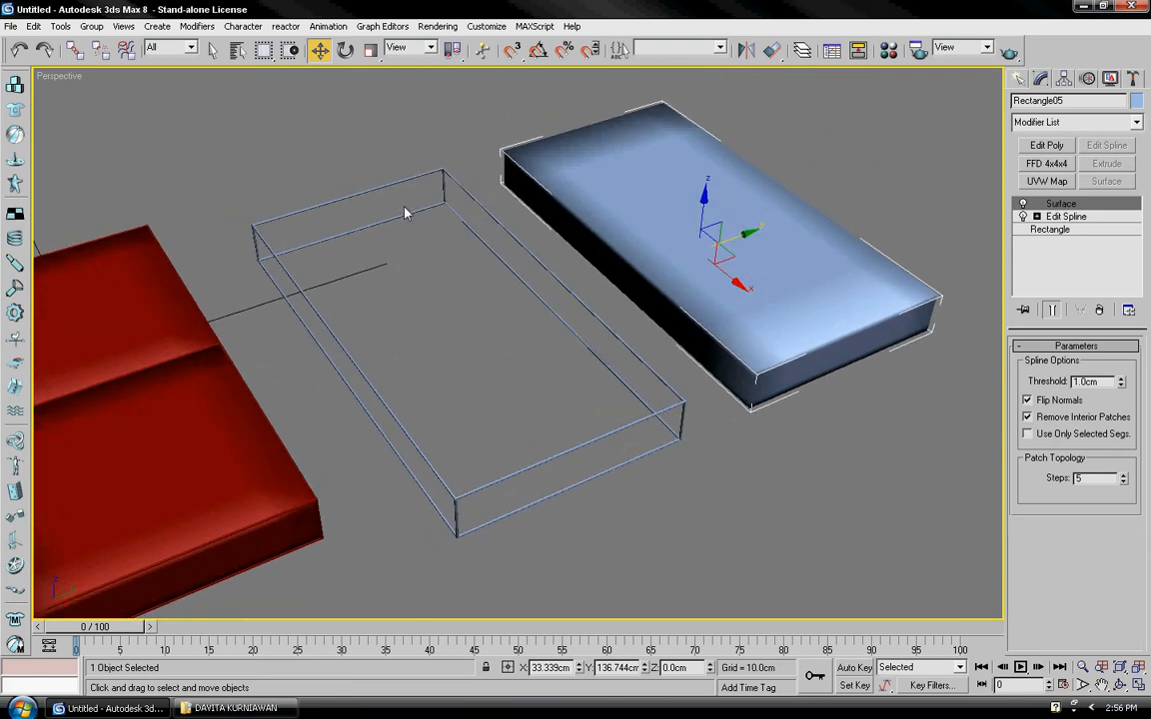
{"action": "left_click", "coordinate": [19, 50]}
Group the blue surfaced block and its spline frame under the name "sofa 2"
{"action": "middle_click_drag", "start_coordinate": [382, 163], "coordinate": [359, 118]}
{"action": "left_click", "coordinate": [734, 350]}
{"action": "middle_click_drag", "start_coordinate": [656, 417], "coordinate": [657, 438]}
{"action": "left_click_drag", "start_coordinate": [793, 526], "coordinate": [347, 136]}
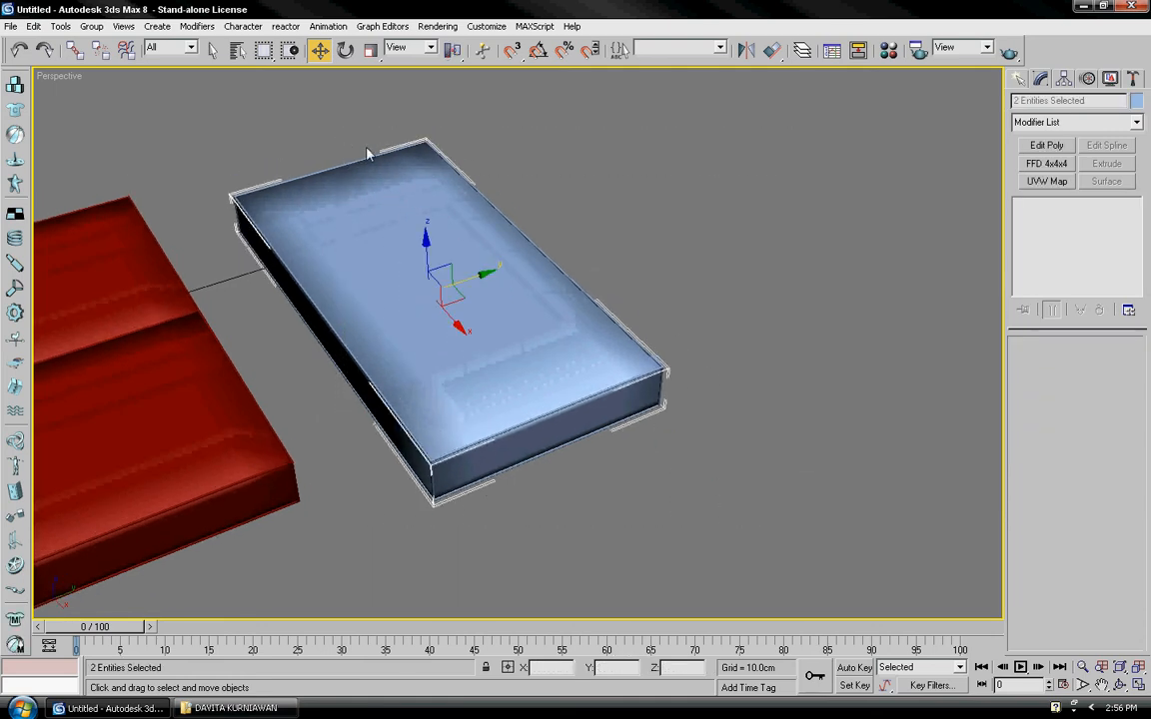
{"action": "left_click", "coordinate": [90, 27]}
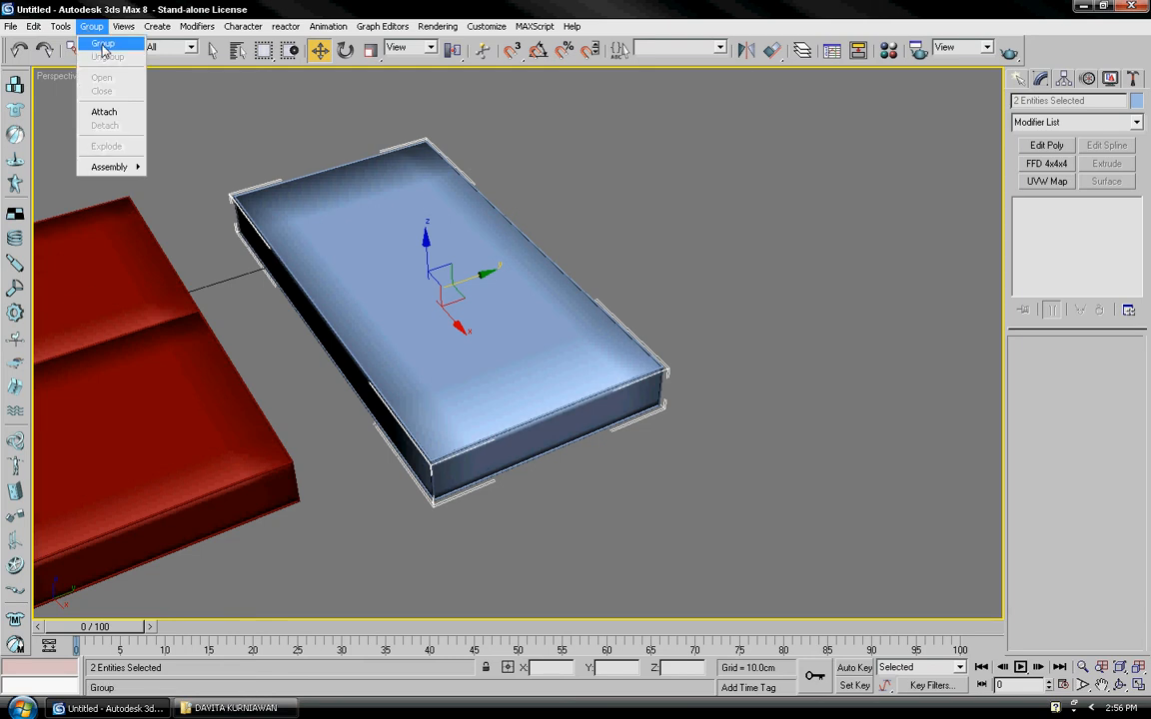
{"action": "left_click", "coordinate": [103, 45]}
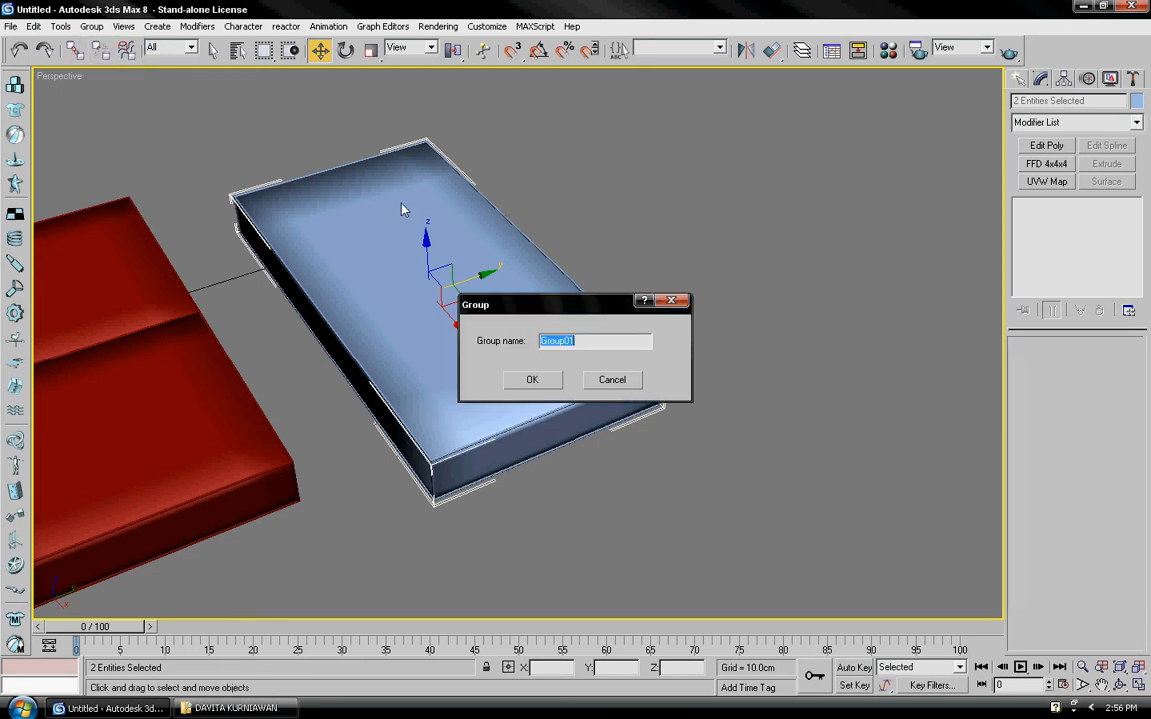
{"action": "left_click_drag", "start_coordinate": [585, 312], "coordinate": [659, 288]}
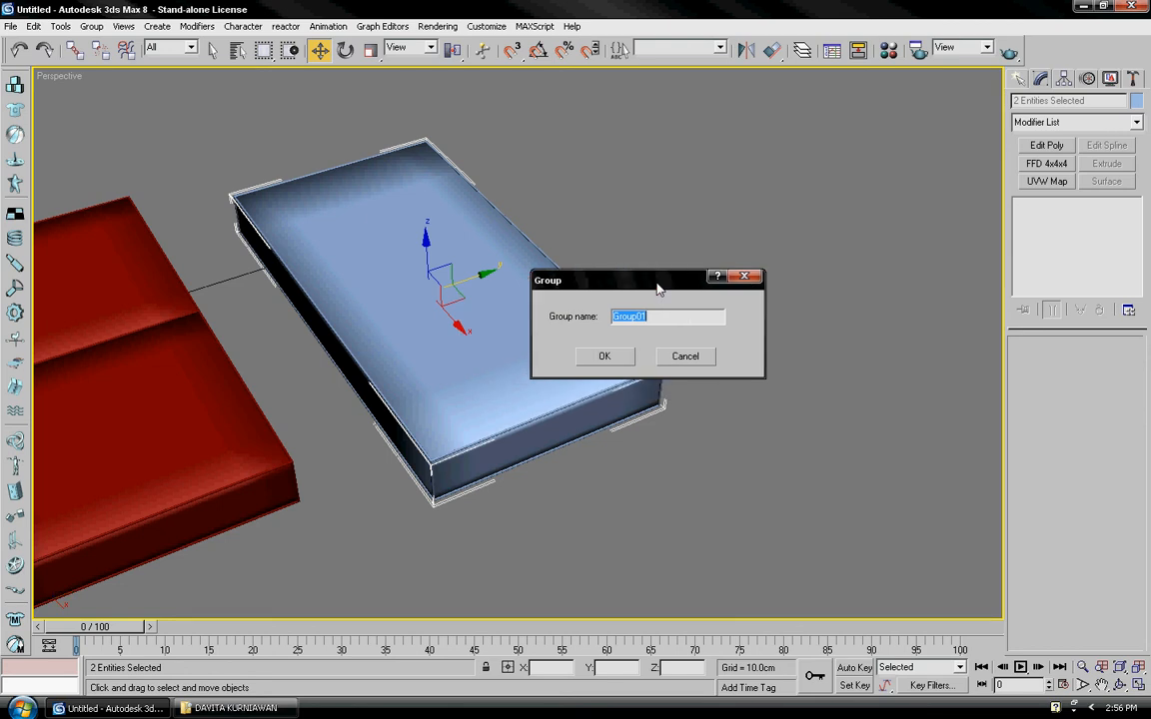
{"action": "type", "text": "sofa 2"}
{"action": "left_click", "coordinate": [605, 357]}
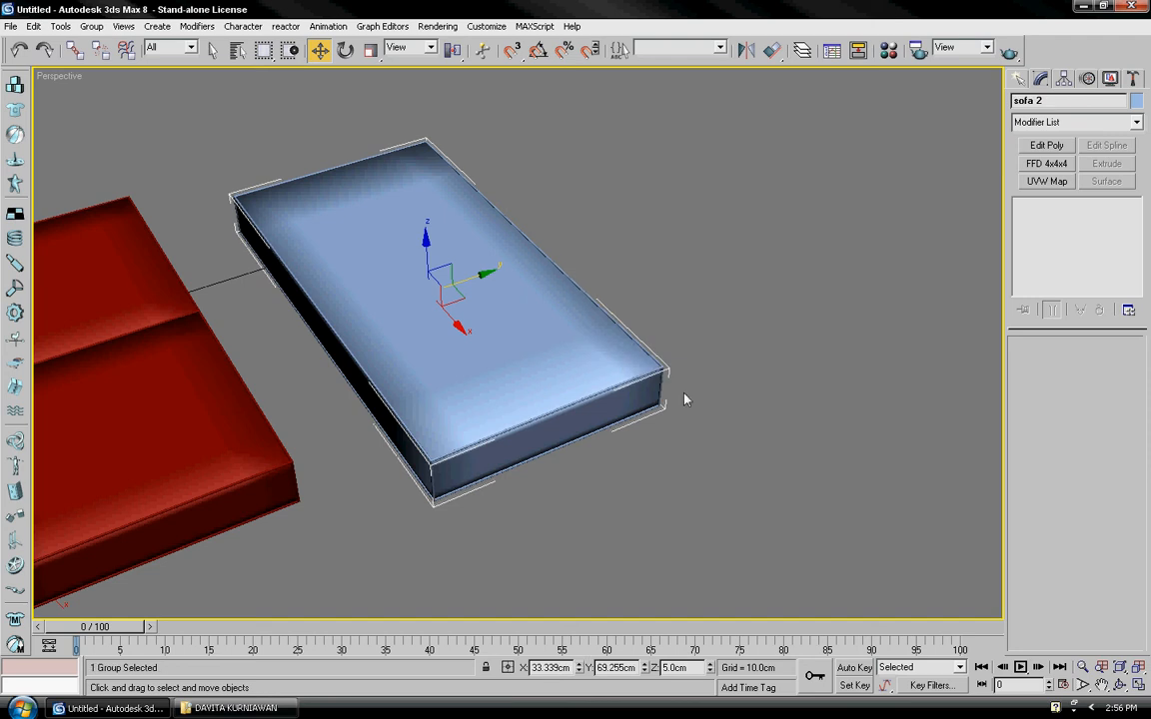
{"action": "left_click", "coordinate": [680, 362]}
{"action": "middle_click_drag", "start_coordinate": [680, 361], "coordinate": [779, 310], "text": "alt"}
{"action": "scroll", "coordinate": [774, 305], "scroll_direction": "down", "scroll_amount": 2}
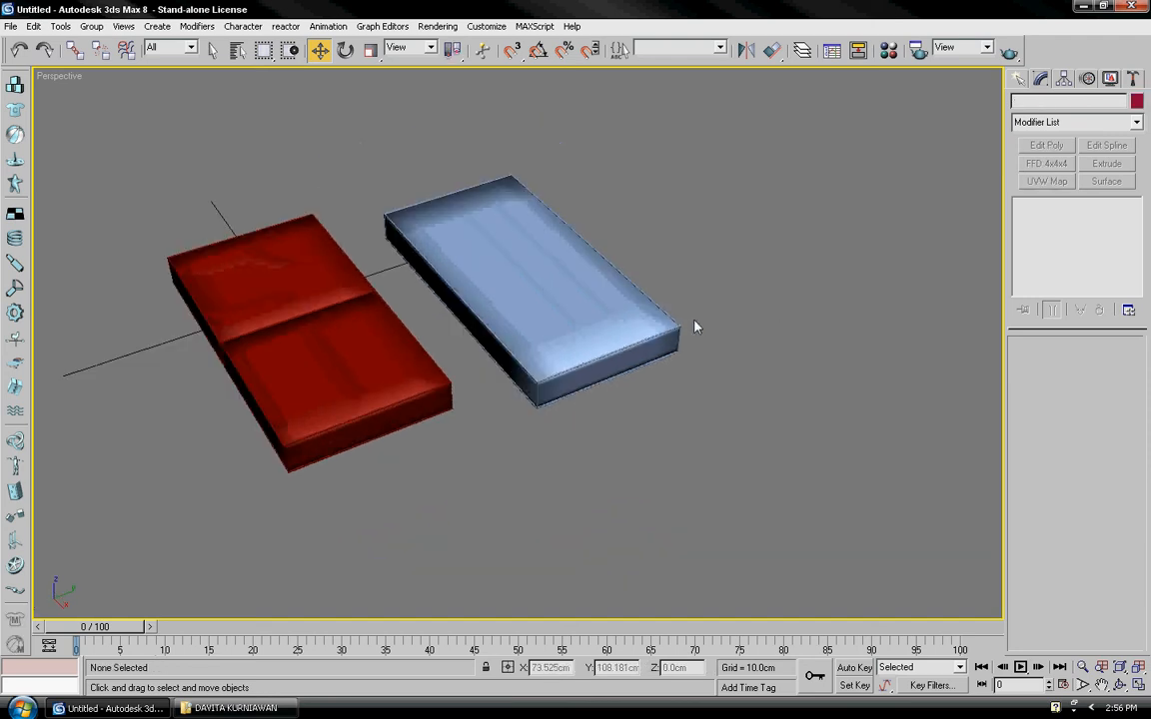
{"action": "mouse_move", "coordinate": [696, 327]}
{"action": "middle_mouse_down", "text": "alt"}
{"action": "mouse_move", "coordinate": [757, 298]}
{"action": "mouse_move", "coordinate": [706, 248]}
{"action": "mouse_move", "coordinate": [689, 306]}
{"action": "mouse_move", "coordinate": [670, 311]}
{"action": "mouse_move", "coordinate": [751, 331]}
{"action": "mouse_move", "coordinate": [741, 344]}
{"action": "mouse_move", "coordinate": [631, 345]}
{"action": "mouse_move", "coordinate": [647, 310]}
{"action": "mouse_move", "coordinate": [709, 258]}
{"action": "middle_mouse_up", "text": "alt"}
{"action": "left_click", "coordinate": [707, 314]}
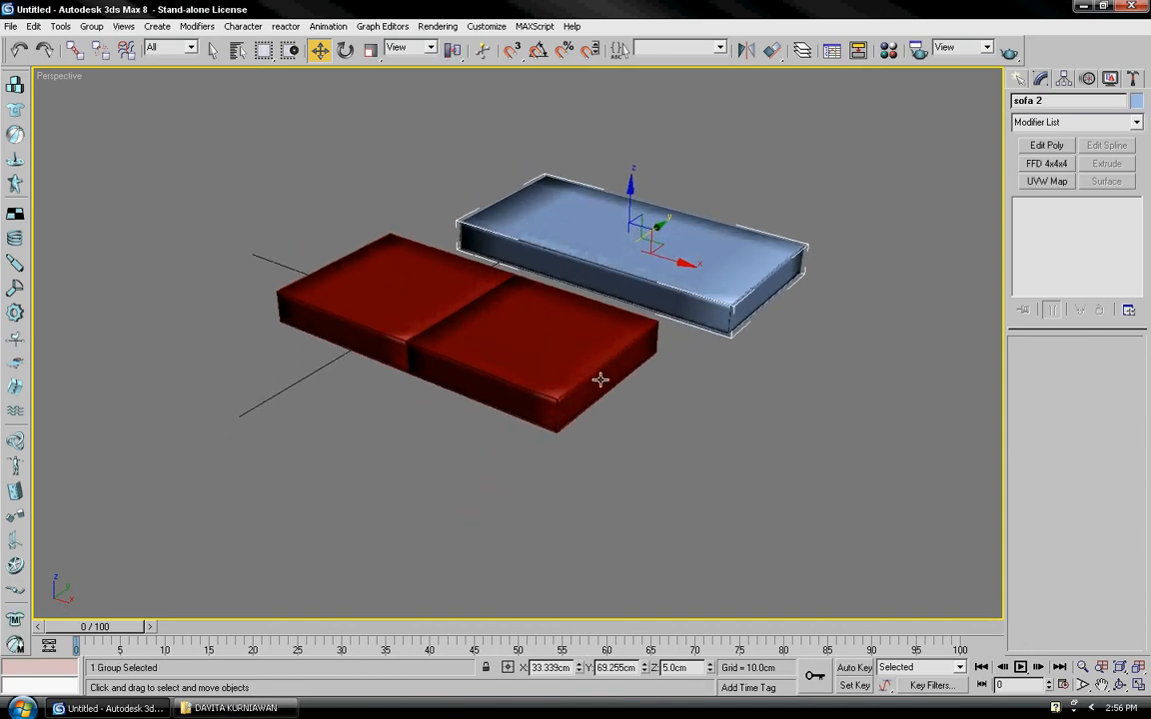
{"action": "left_click", "coordinate": [584, 381]}
{"action": "left_click", "coordinate": [707, 382]}
{"action": "middle_click_drag", "start_coordinate": [707, 382], "coordinate": [624, 359], "text": "alt"}
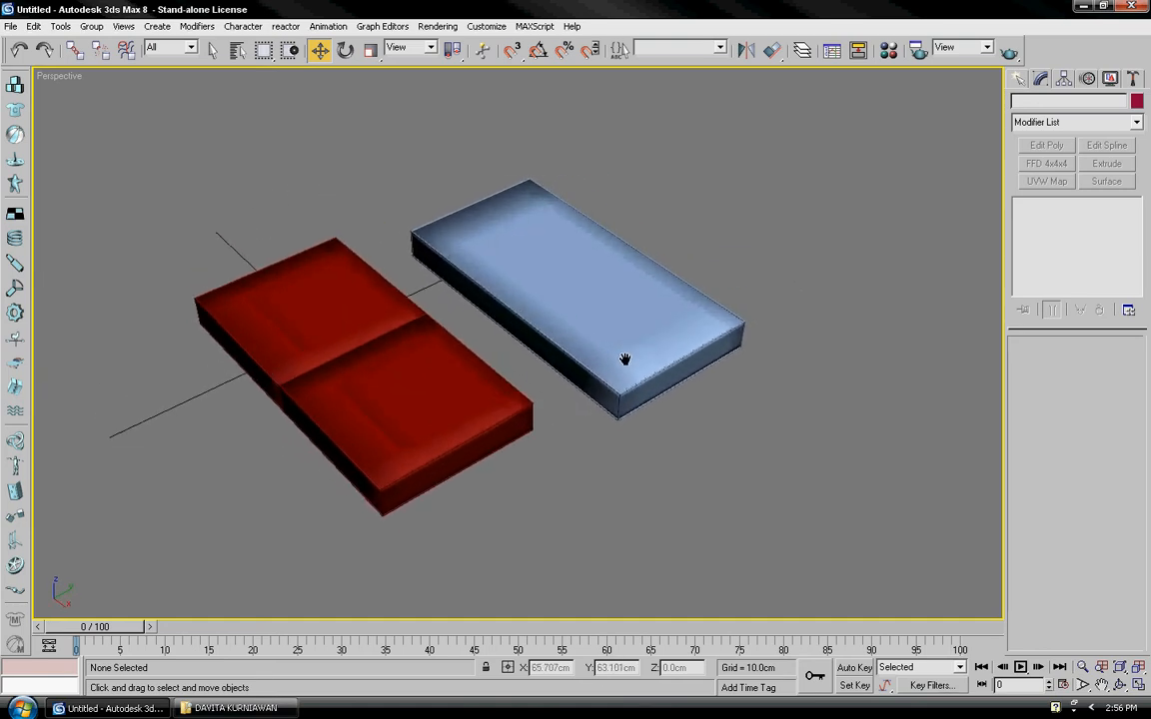
Move the blue group with vertex snapping so its top corner meets the red cushions' bottom corner, and hide the grid
{"action": "left_click", "coordinate": [688, 337]}
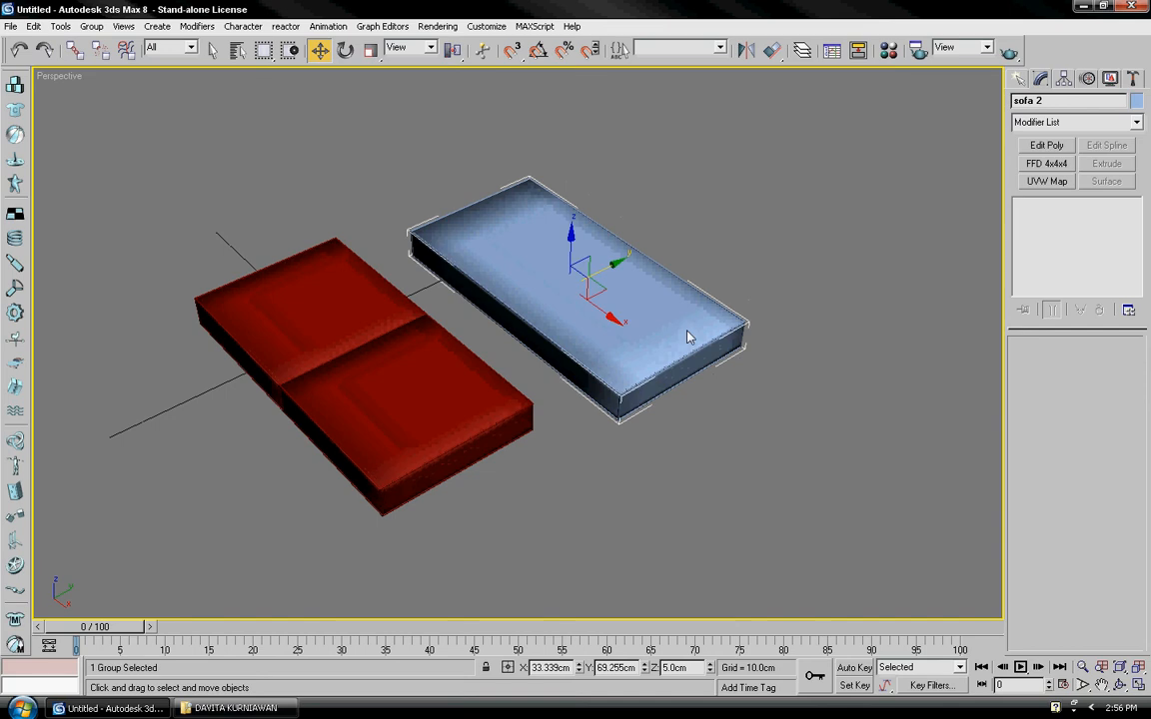
{"action": "left_click", "coordinate": [508, 51]}
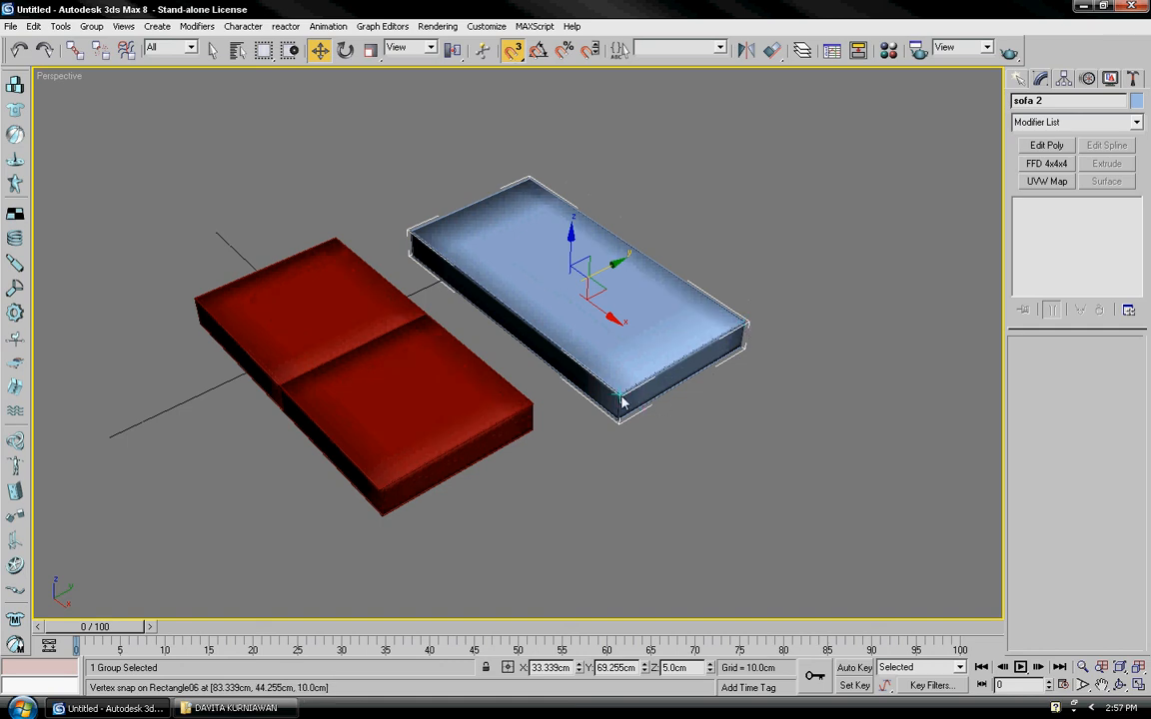
{"action": "left_click_drag", "start_coordinate": [619, 401], "coordinate": [618, 403]}
{"action": "left_click_drag", "start_coordinate": [606, 430], "coordinate": [388, 527]}
{"action": "left_click", "coordinate": [555, 508]}
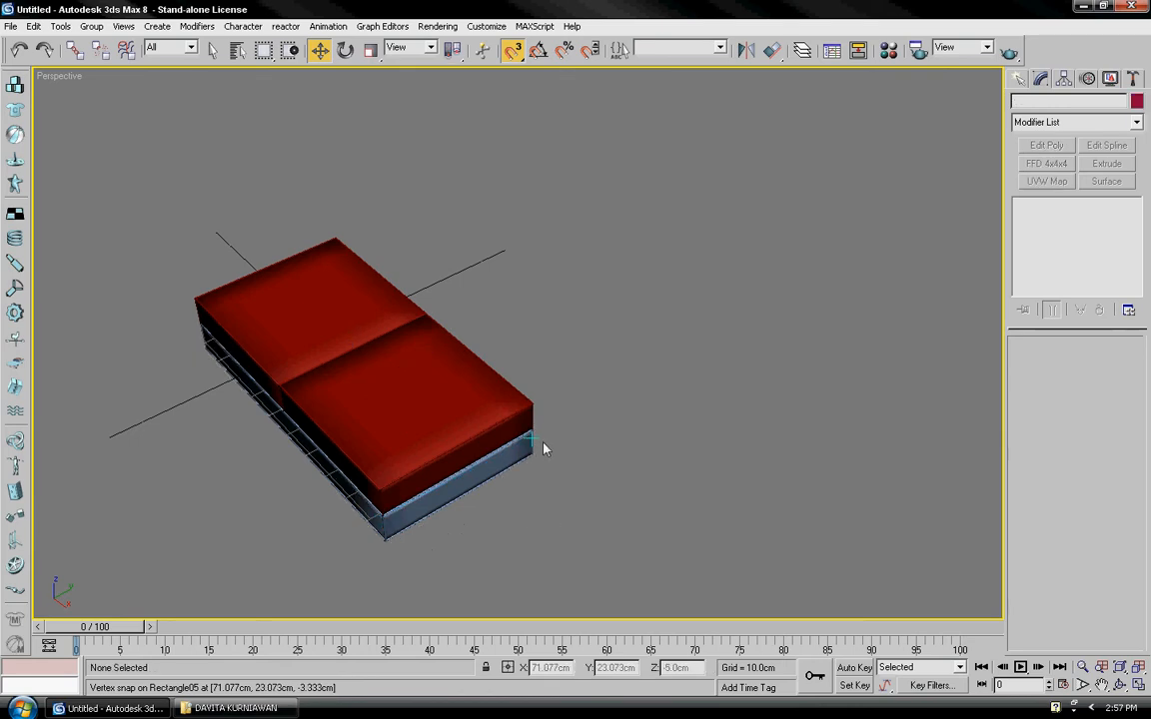
{"action": "middle_click_drag", "start_coordinate": [544, 448], "coordinate": [614, 403], "text": "alt"}
{"action": "key", "text": "g"}
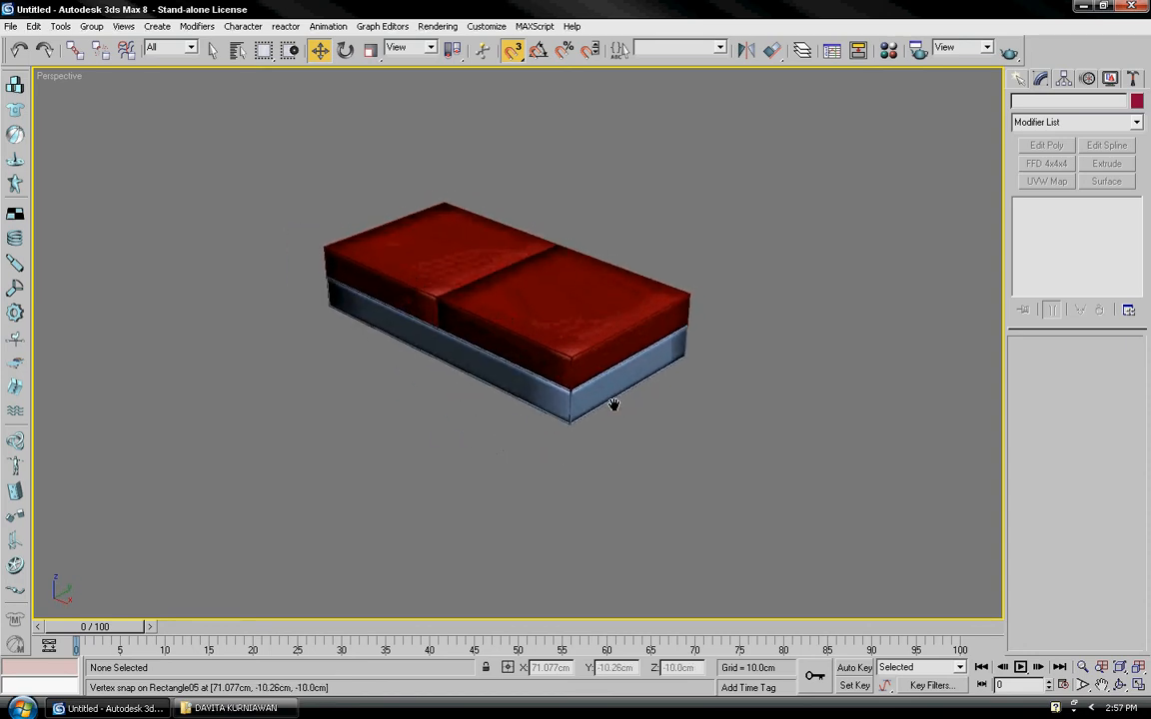
Turn off snapping and clone the blue base group along Y to about 88.7 cm as one independent copy
{"action": "left_click", "coordinate": [570, 412]}
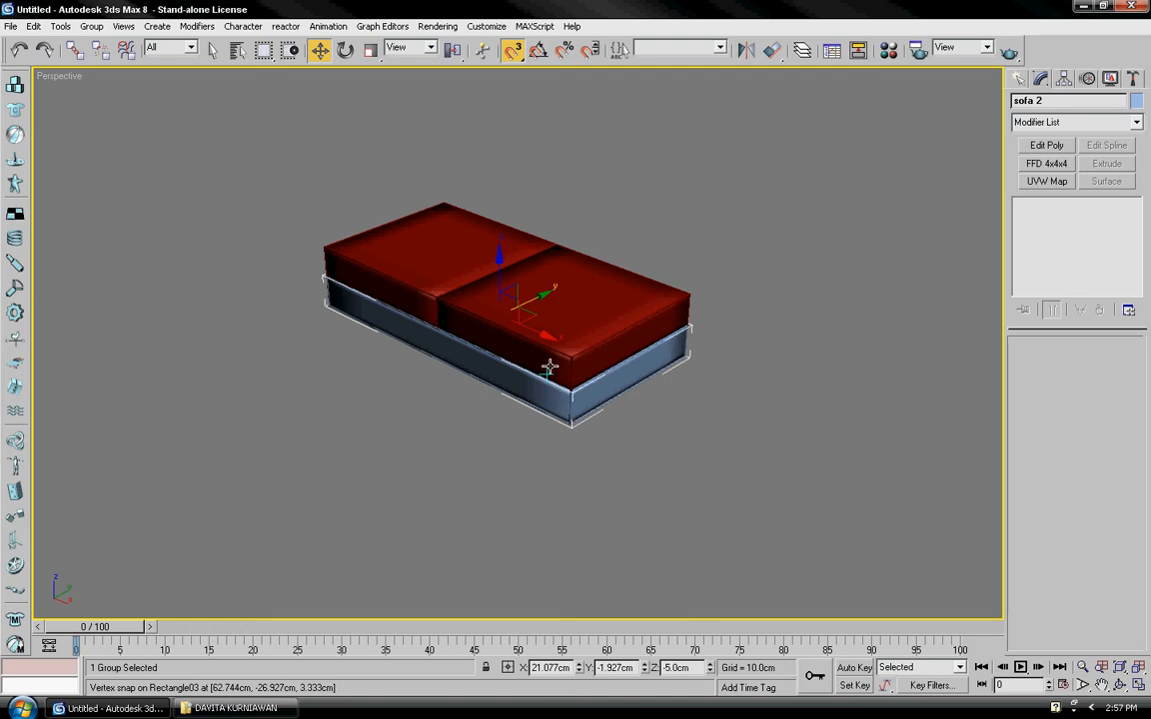
{"action": "middle_click_drag", "start_coordinate": [577, 265], "coordinate": [546, 288]}
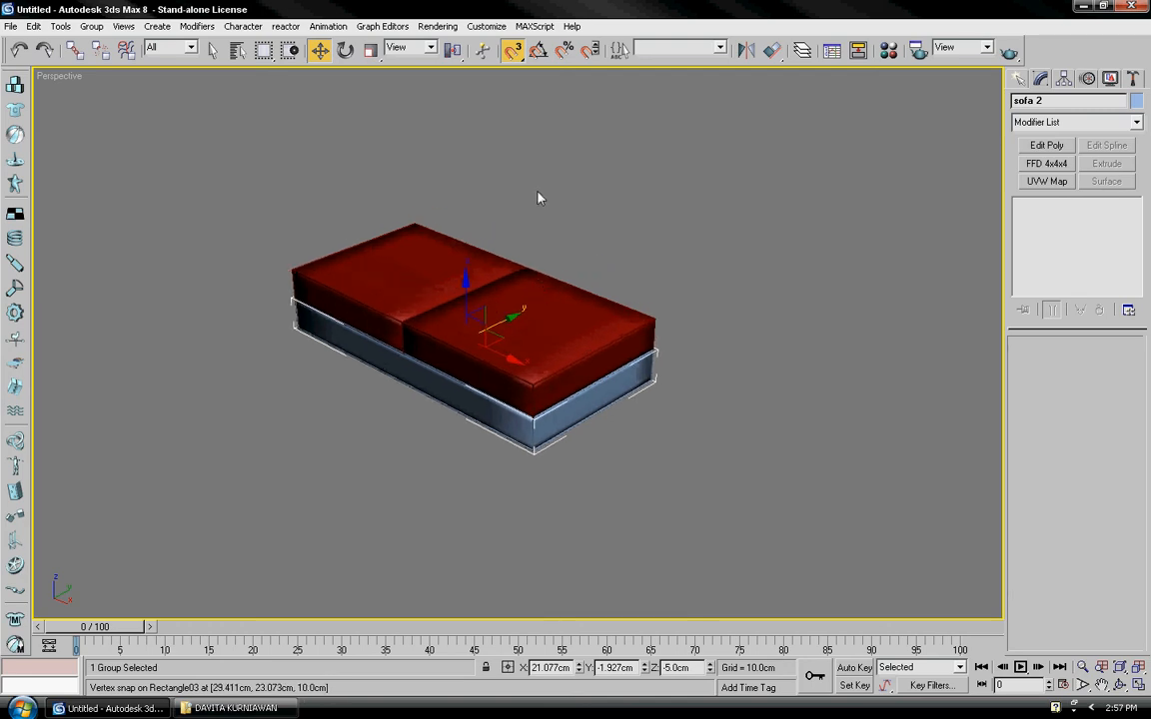
{"action": "left_click", "coordinate": [511, 49]}
{"action": "middle_click_drag", "start_coordinate": [560, 278], "coordinate": [482, 327]}
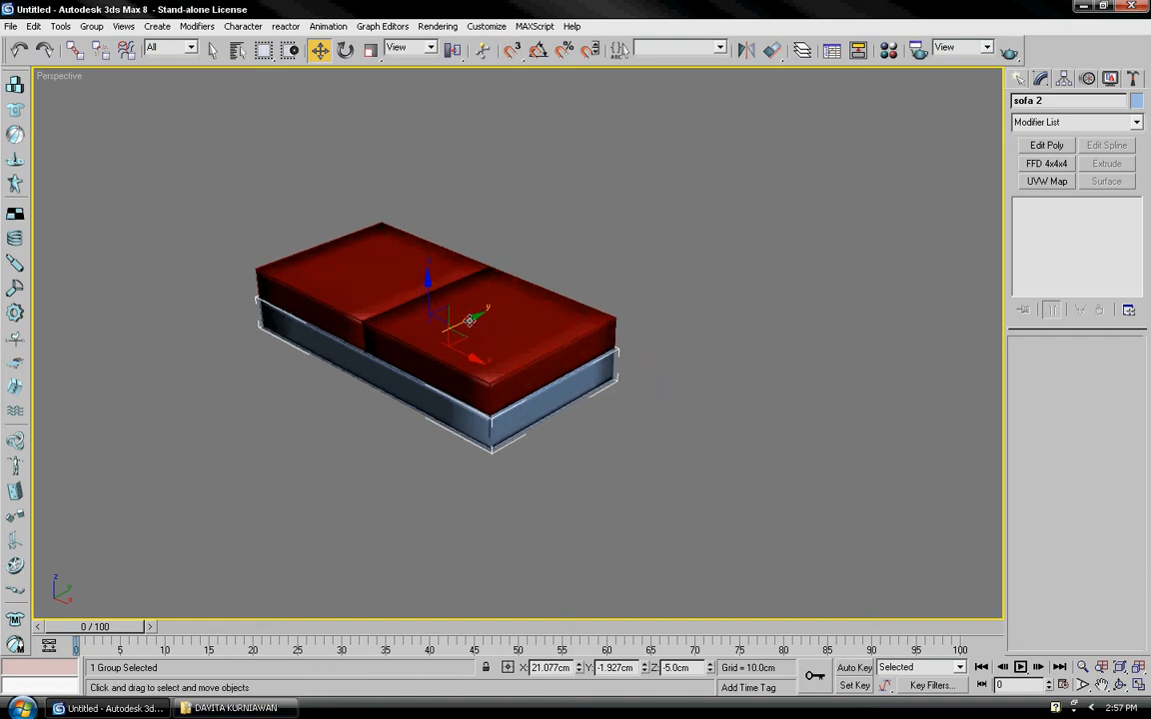
{"action": "middle_click_drag", "start_coordinate": [645, 290], "coordinate": [625, 307]}
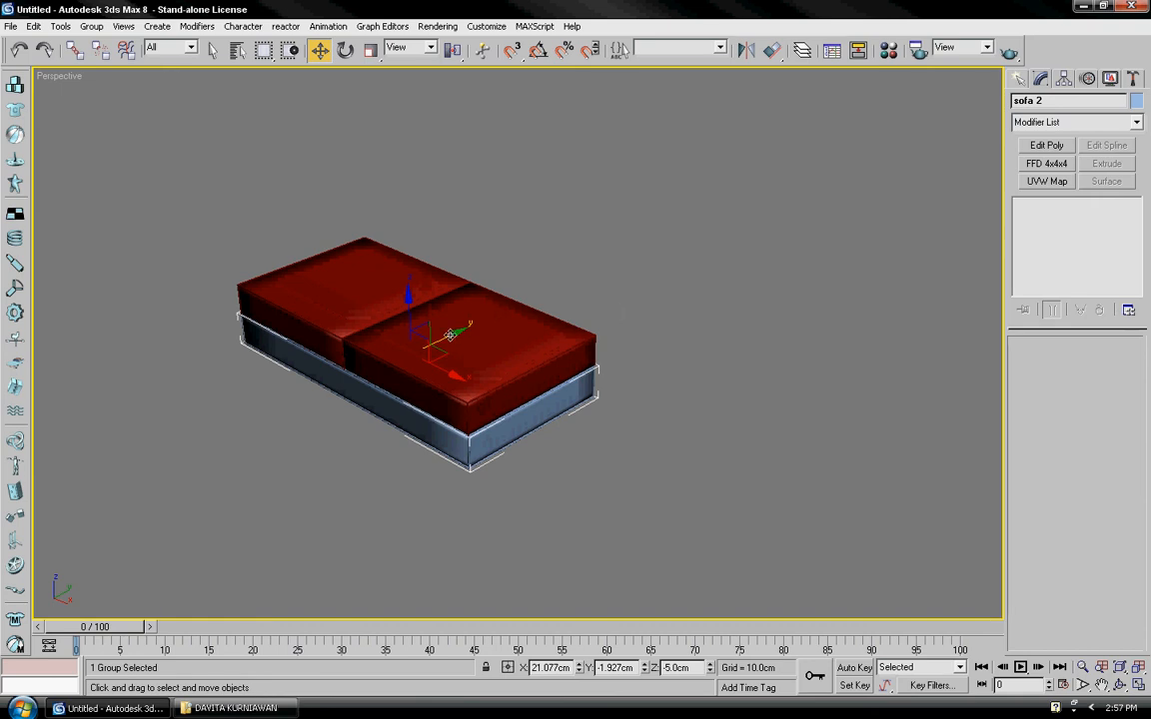
{"action": "left_click_drag", "start_coordinate": [451, 335], "coordinate": [639, 243], "text": "shift"}
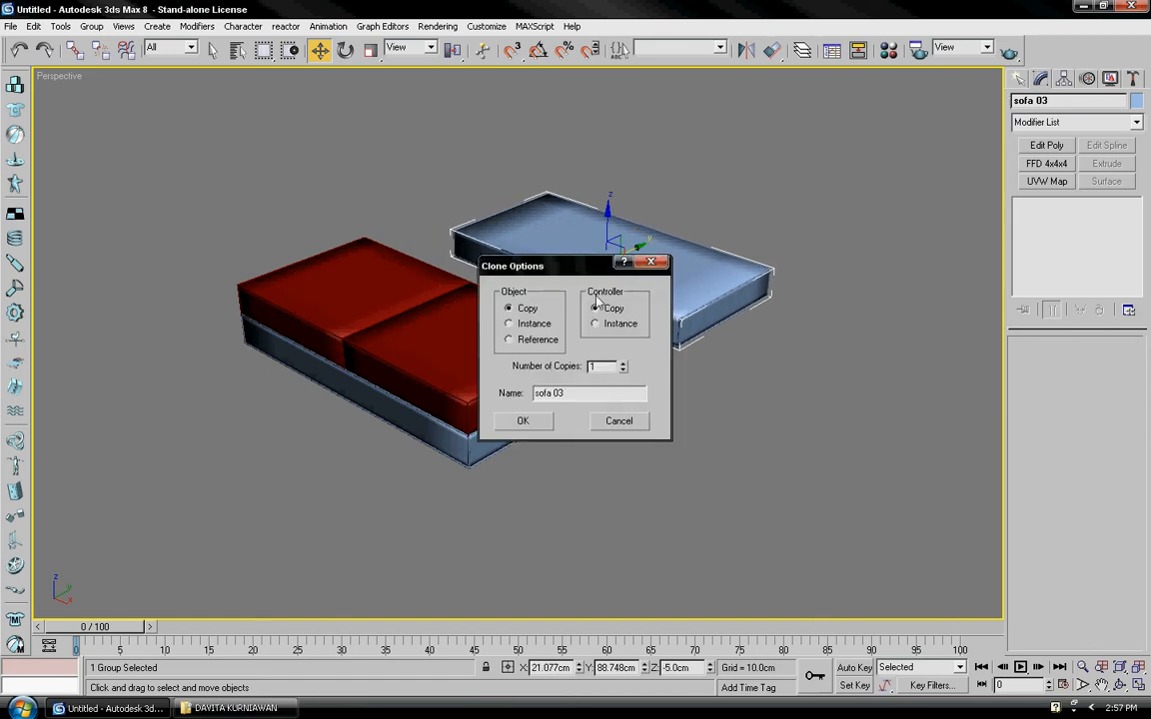
{"action": "left_click", "coordinate": [523, 420]}
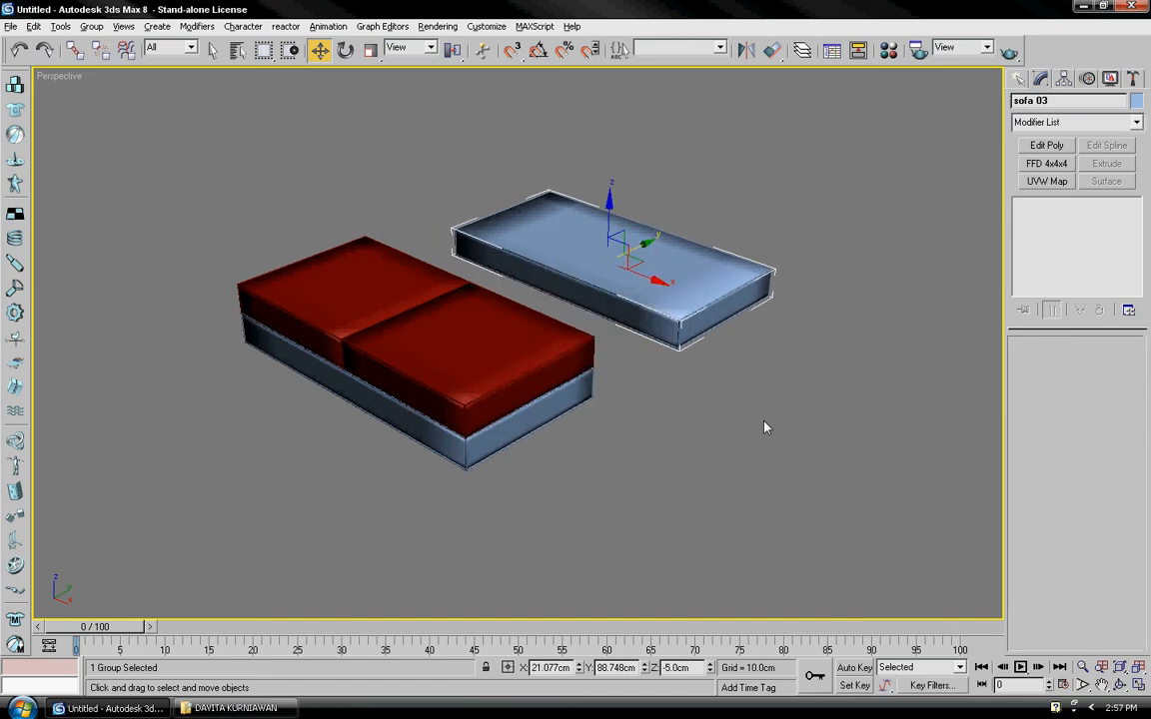
Rotate the cloned blue block 90° about the X axis so it stands upright
{"action": "middle_click_drag", "start_coordinate": [764, 428], "coordinate": [634, 440], "text": "alt"}
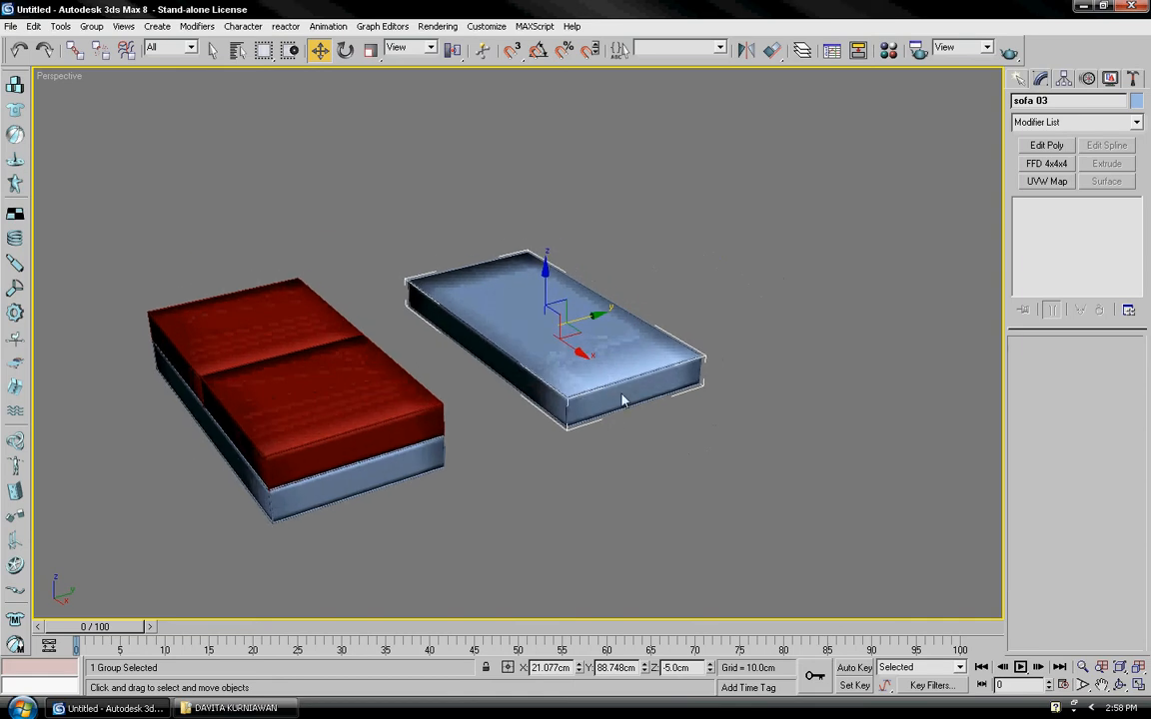
{"action": "middle_click_drag", "start_coordinate": [616, 391], "coordinate": [636, 387]}
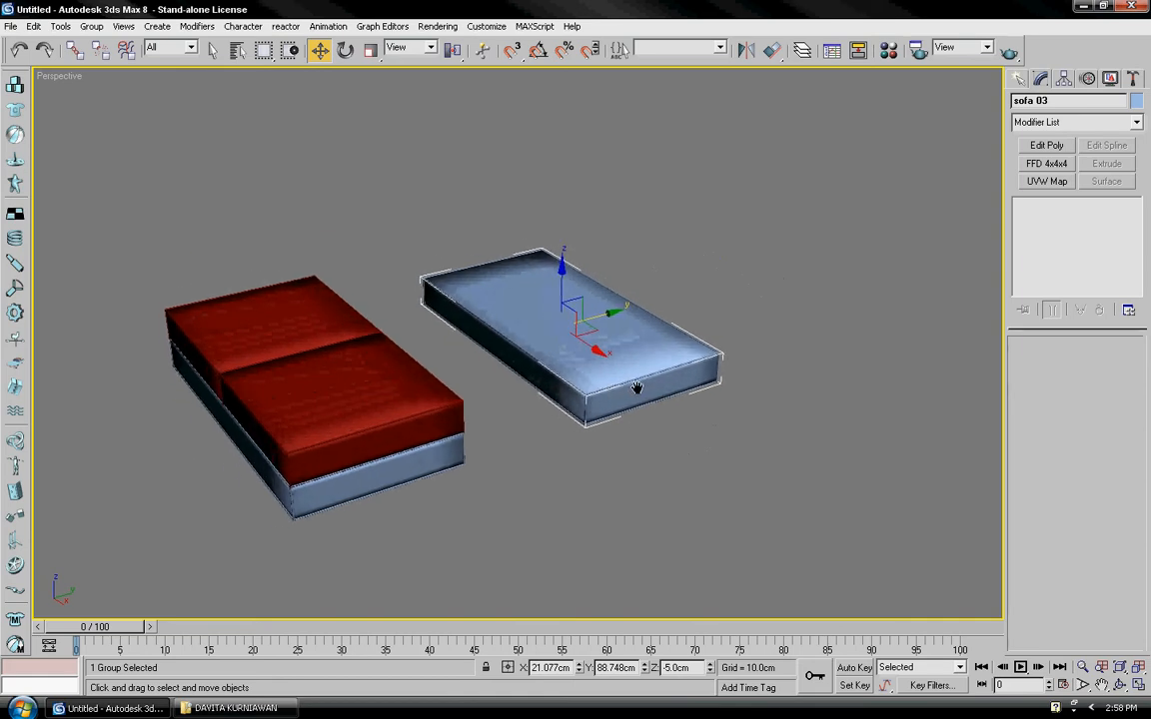
{"action": "left_click", "coordinate": [345, 51]}
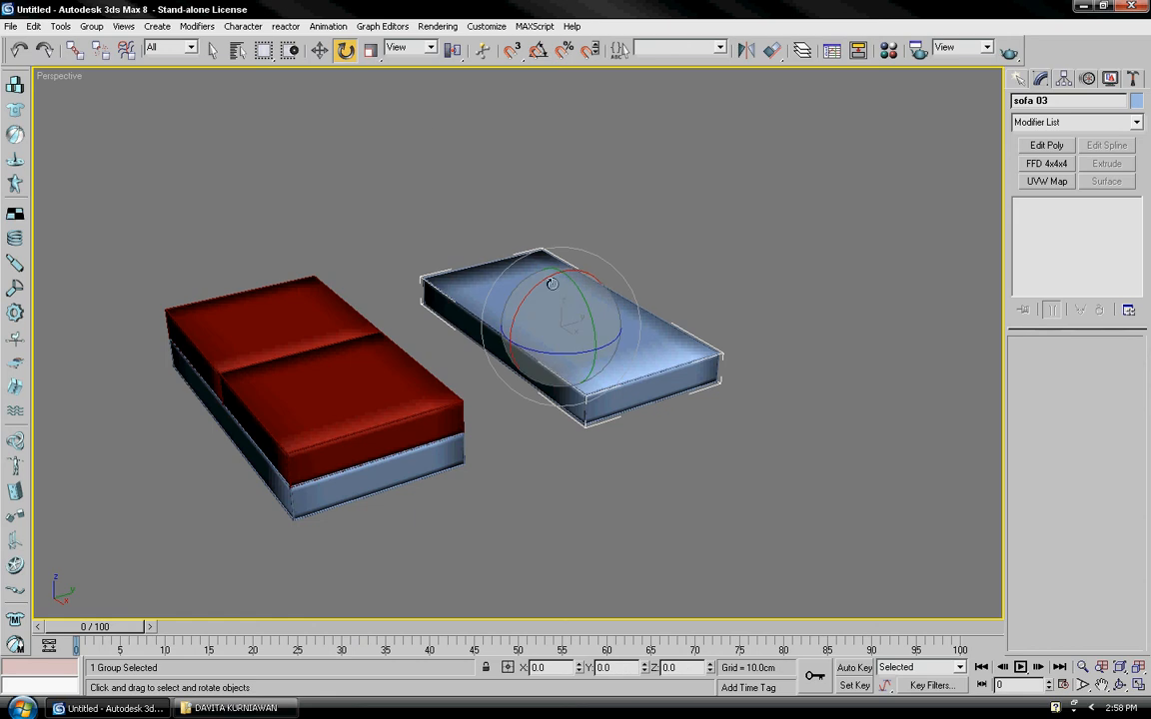
{"action": "left_click_drag", "start_coordinate": [548, 281], "coordinate": [502, 319]}
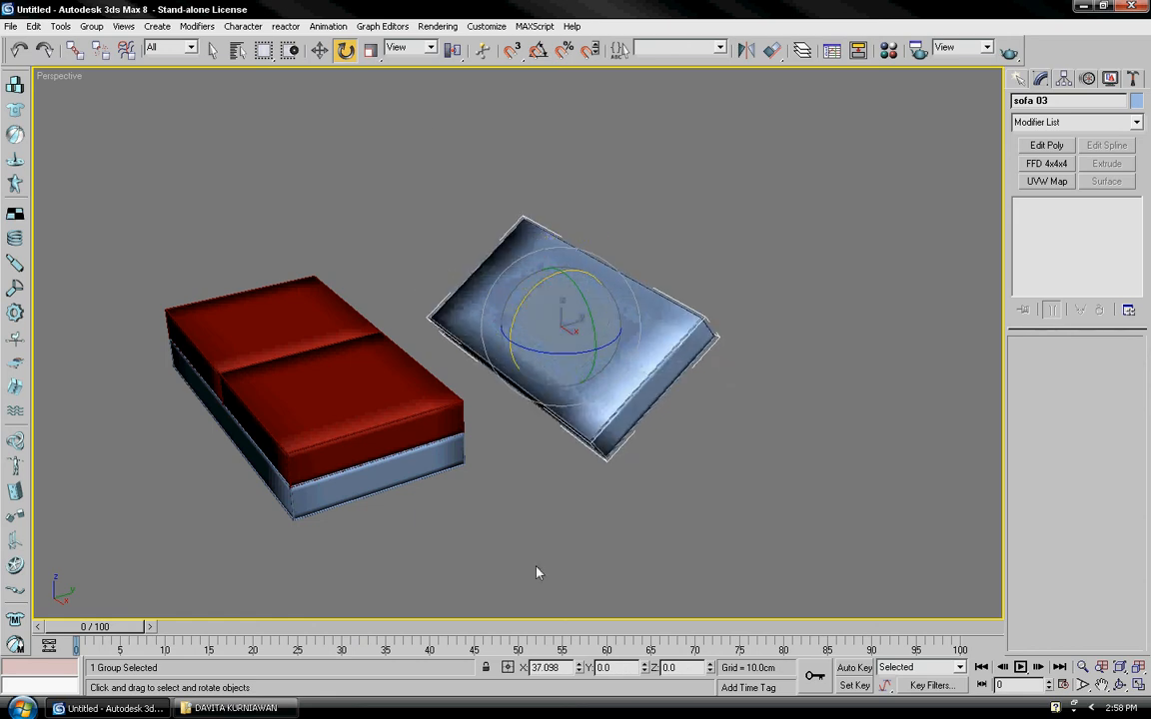
{"action": "double_click", "coordinate": [548, 667]}
{"action": "type", "text": "90"}
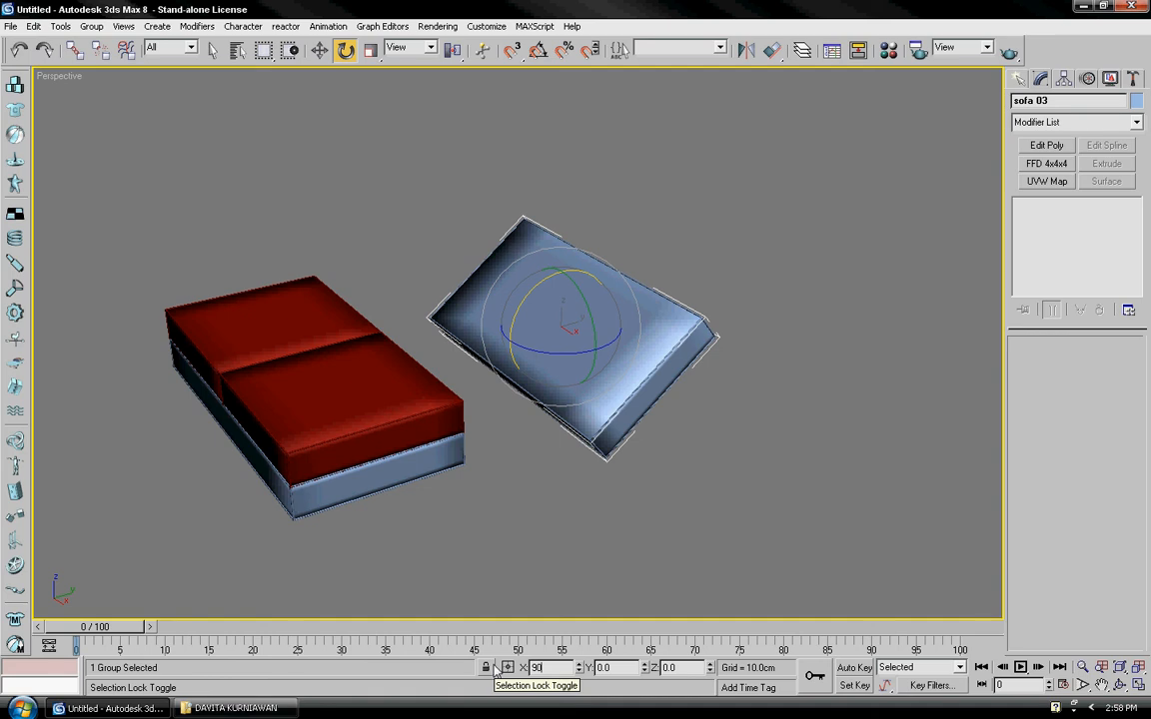
{"action": "key", "text": "Return"}
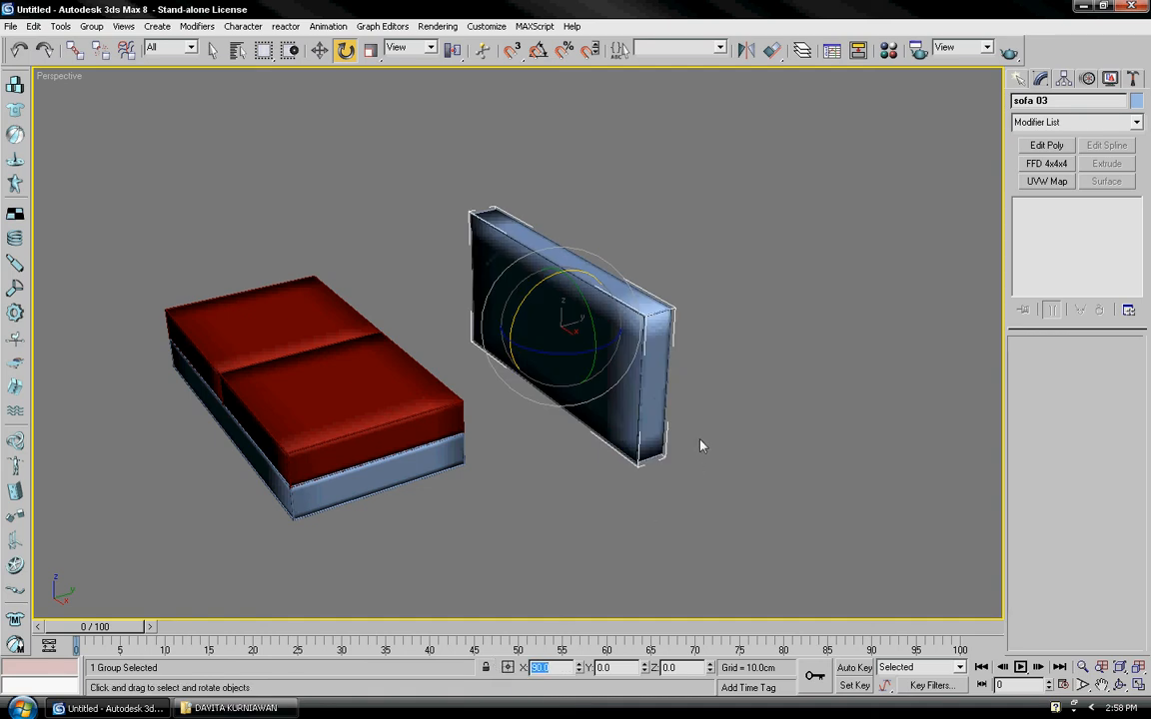
Move the upright blue block with vertex snapping so its lower front corner meets the base block's bottom rear corner
{"action": "mouse_move", "coordinate": [688, 434]}
{"action": "middle_mouse_down", "text": "alt"}
{"action": "mouse_move", "coordinate": [563, 441]}
{"action": "mouse_move", "coordinate": [544, 431]}
{"action": "mouse_move", "coordinate": [631, 411]}
{"action": "mouse_move", "coordinate": [678, 416]}
{"action": "mouse_move", "coordinate": [675, 444]}
{"action": "mouse_move", "coordinate": [416, 430]}
{"action": "mouse_move", "coordinate": [531, 410]}
{"action": "mouse_move", "coordinate": [515, 426]}
{"action": "middle_mouse_up", "text": "alt"}
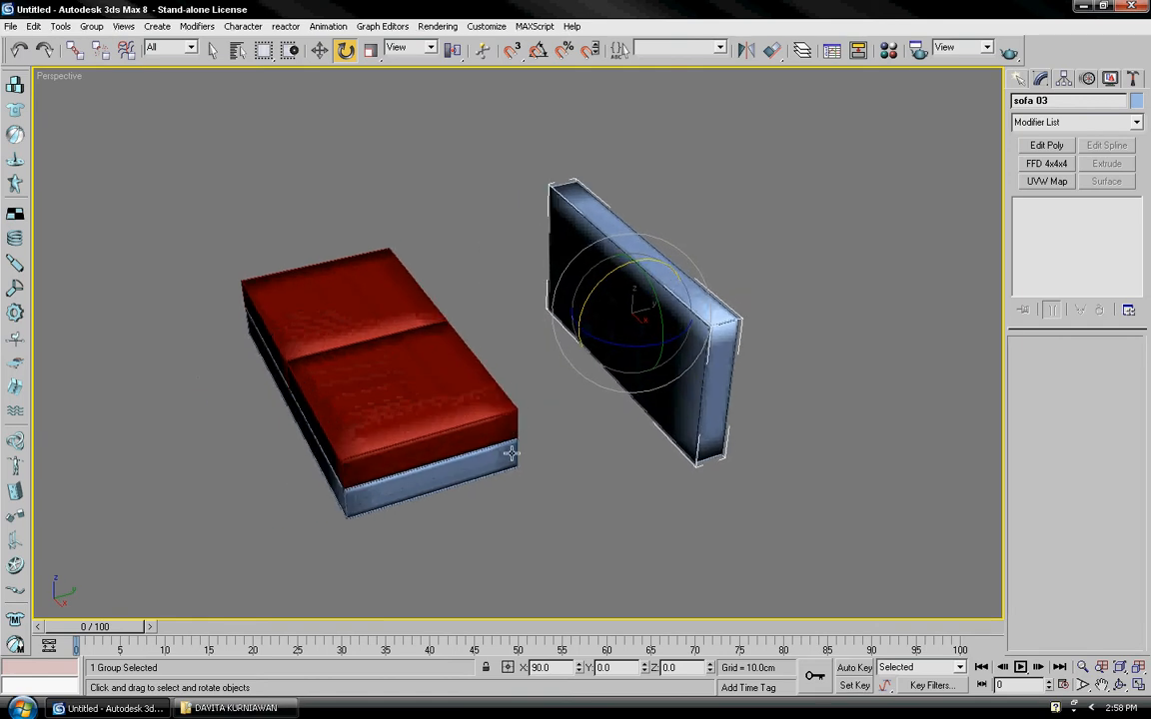
{"action": "left_click", "coordinate": [511, 455]}
{"action": "left_click", "coordinate": [598, 456]}
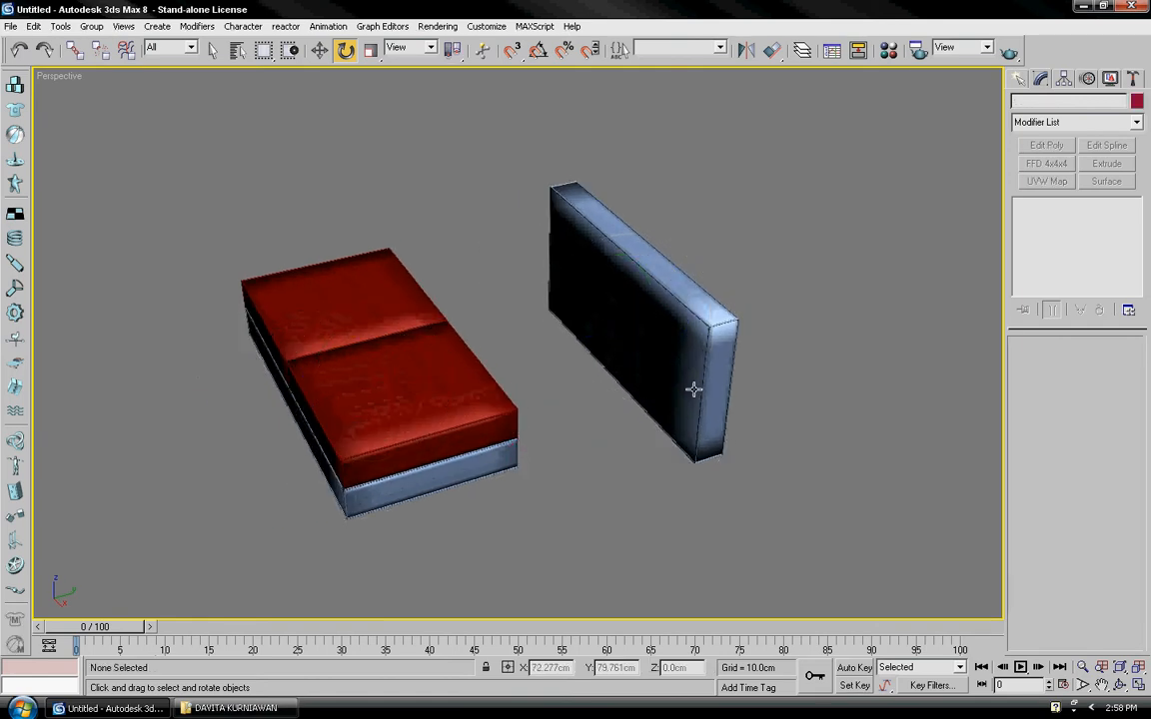
{"action": "left_click", "coordinate": [694, 392]}
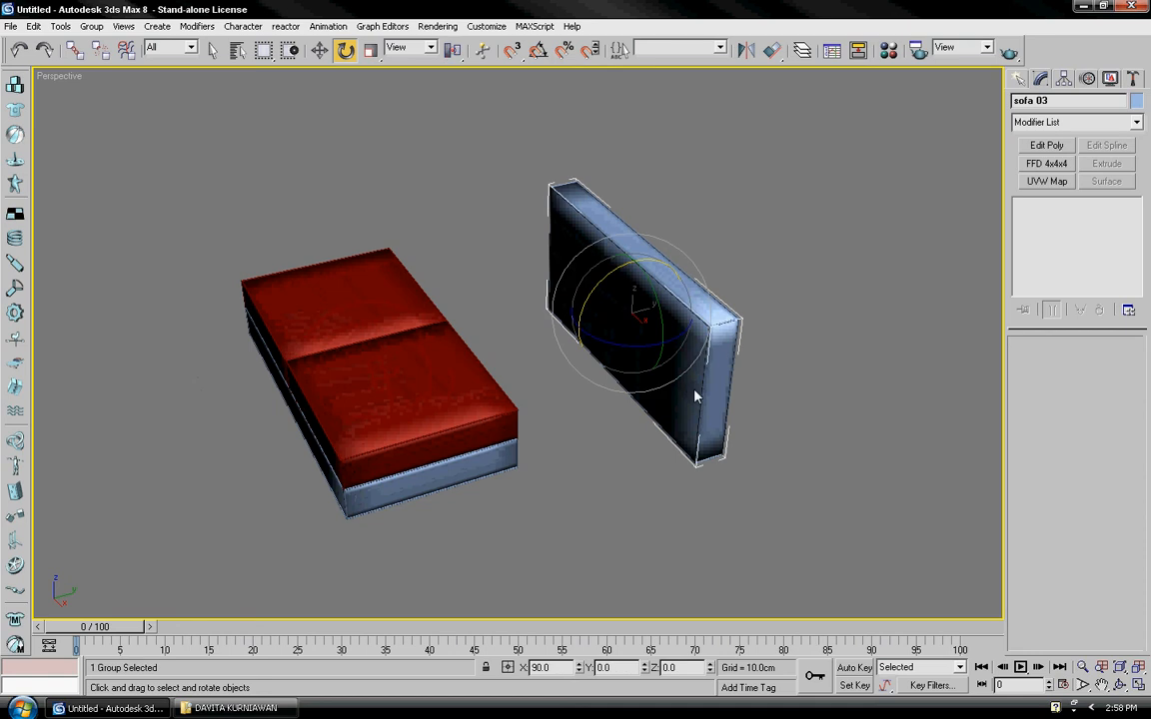
{"action": "left_click", "coordinate": [318, 55]}
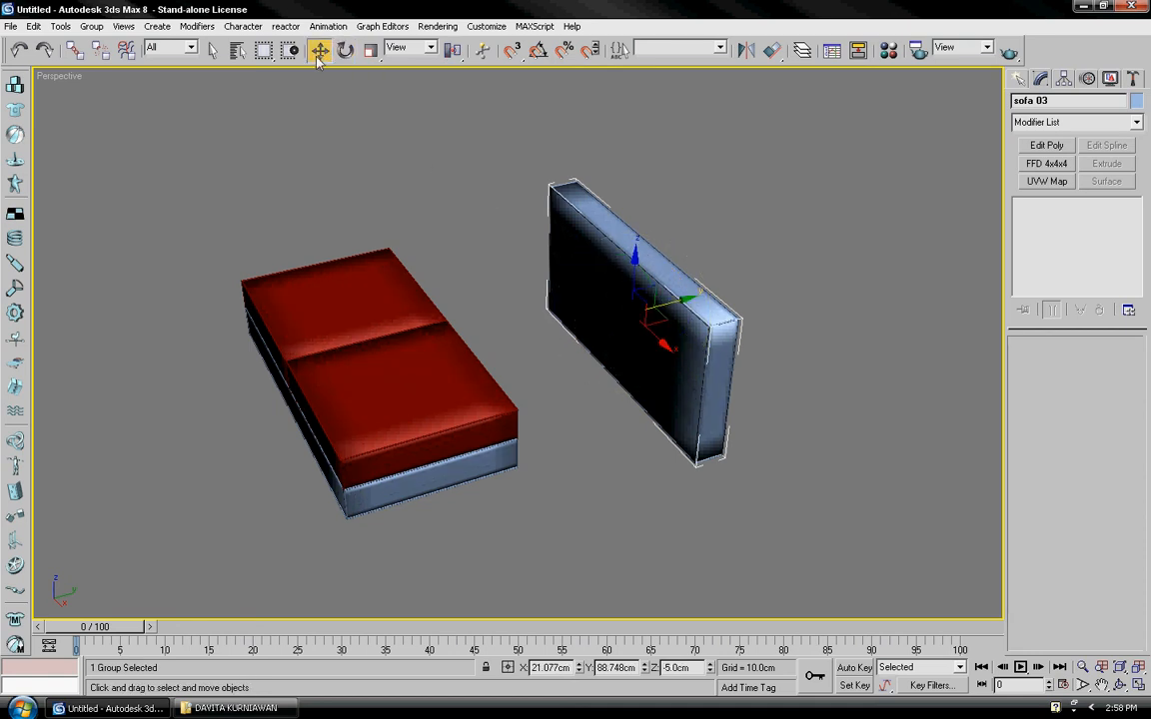
{"action": "left_click", "coordinate": [512, 54]}
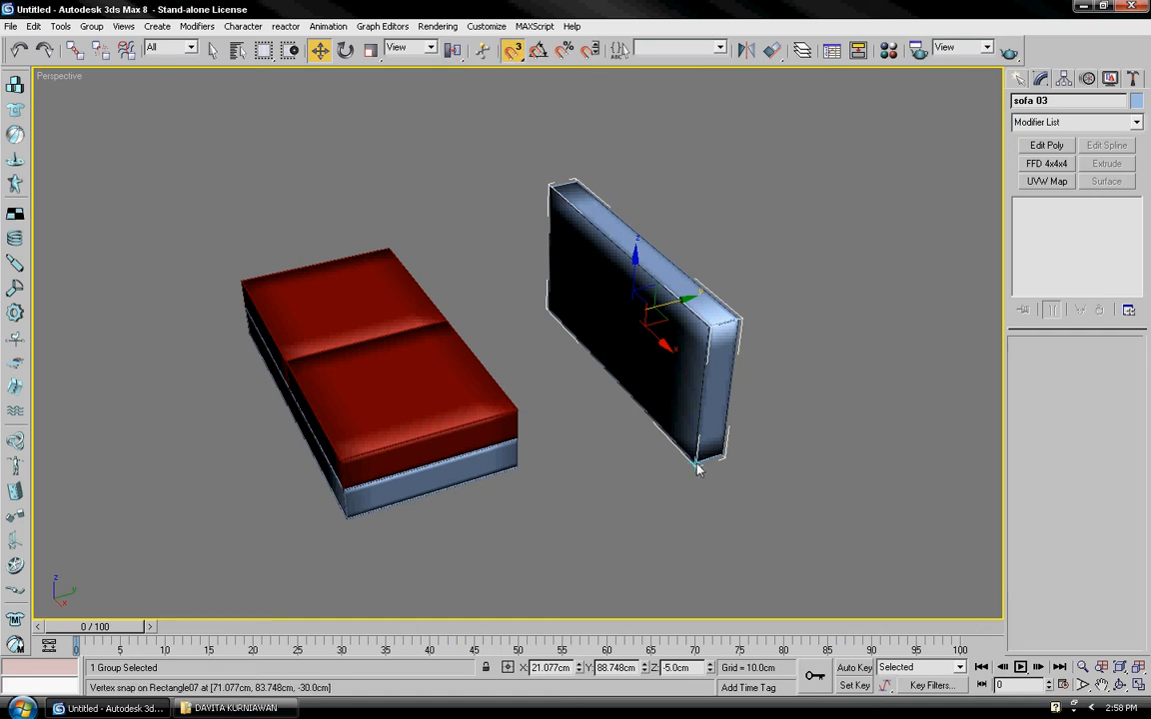
{"action": "left_click_drag", "start_coordinate": [697, 470], "coordinate": [519, 469]}
{"action": "left_click", "coordinate": [515, 514]}
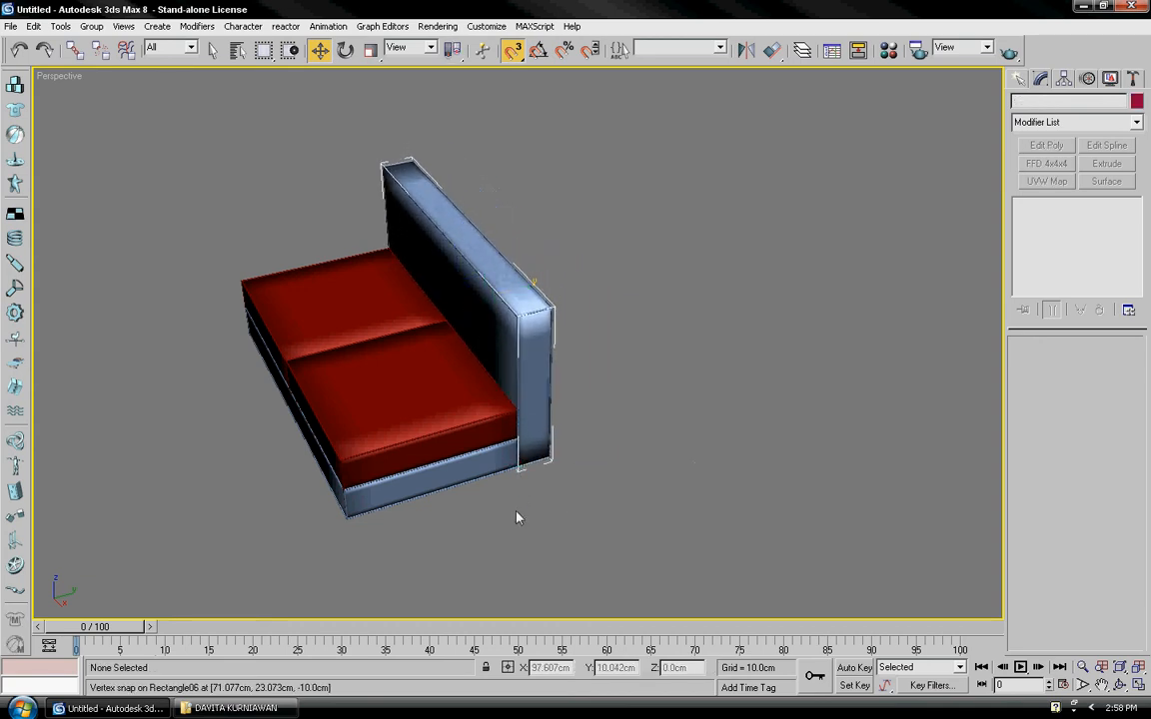
Draw a rectangle spline about 62 × 51 cm on the ground plane beside the sofa
{"action": "middle_click_drag", "start_coordinate": [496, 517], "coordinate": [495, 491], "text": "alt"}
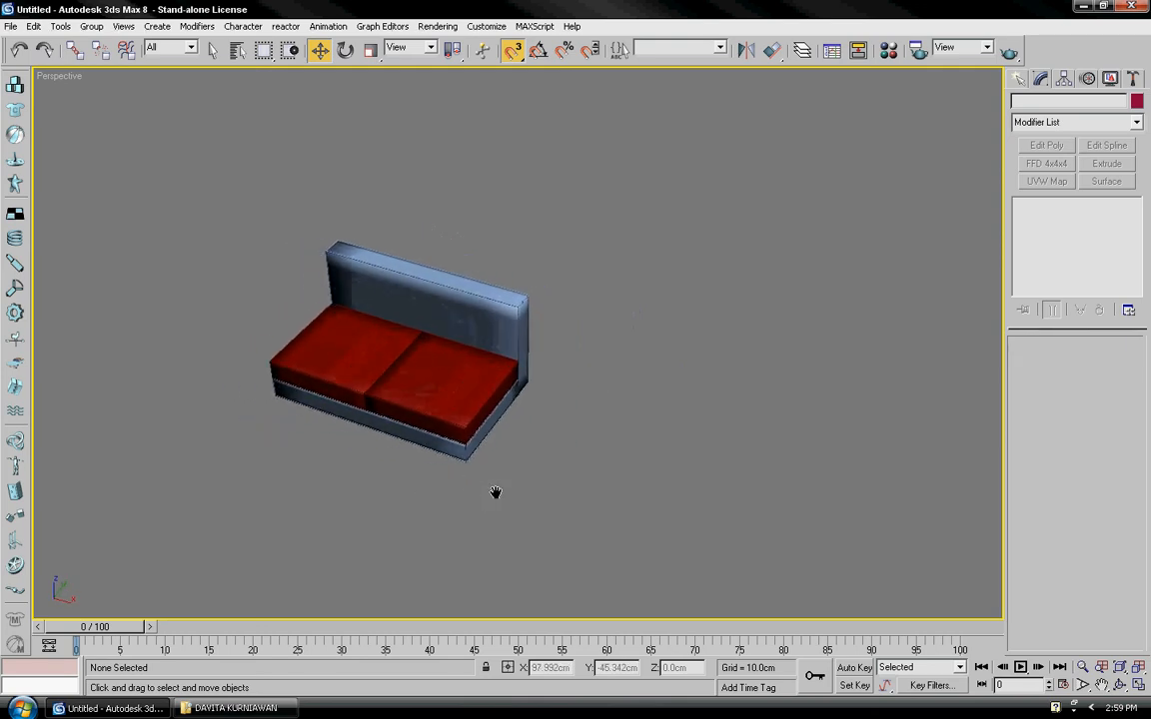
{"action": "left_click", "coordinate": [1019, 79]}
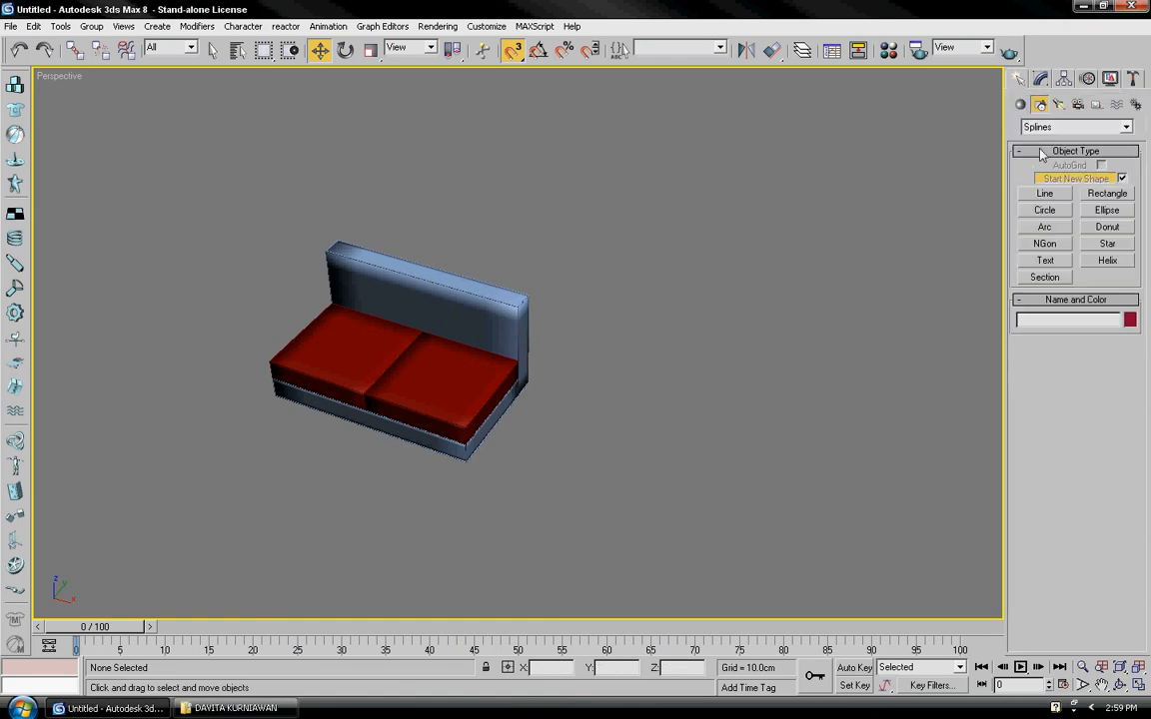
{"action": "left_click", "coordinate": [1105, 195]}
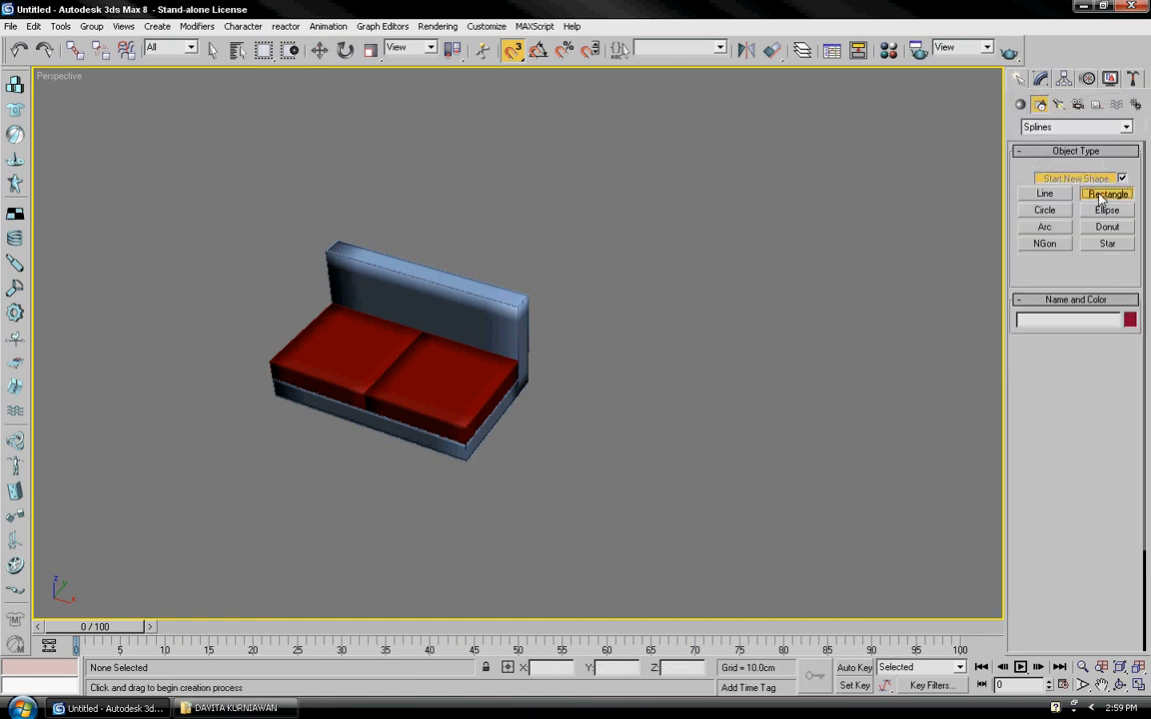
{"action": "left_click_drag", "start_coordinate": [589, 415], "coordinate": [640, 551]}
{"action": "key", "text": "w"}
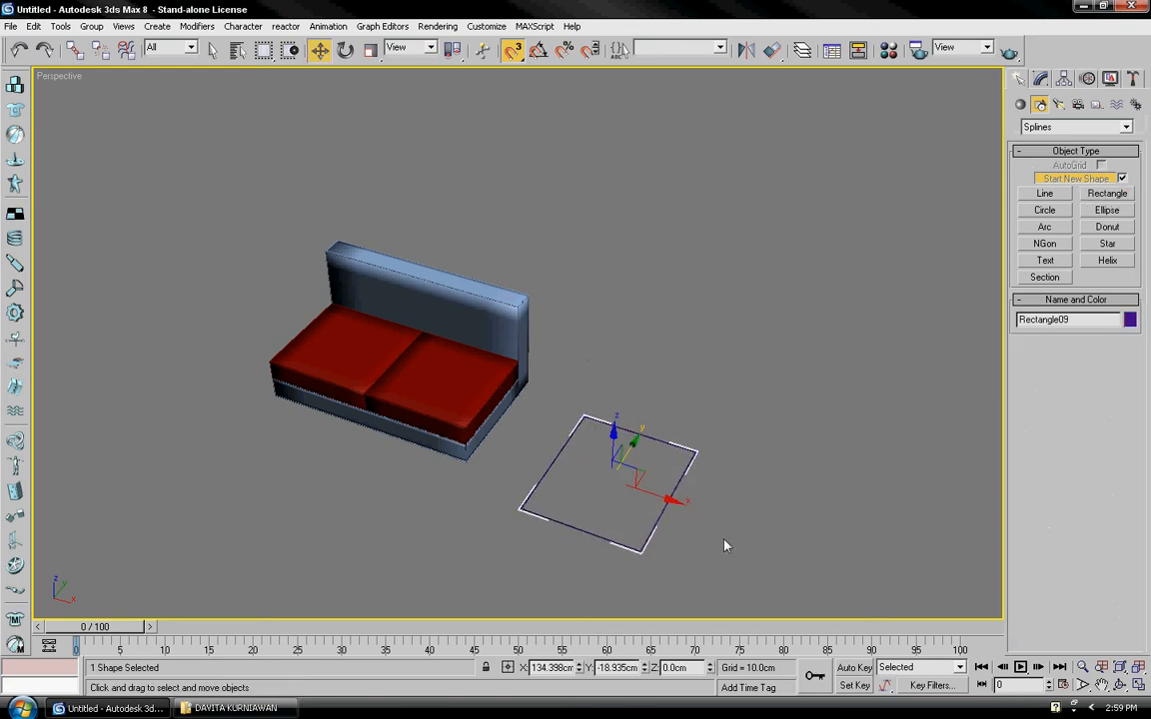
{"action": "mouse_move", "coordinate": [725, 545]}
{"action": "middle_mouse_down", "text": "alt"}
{"action": "mouse_move", "coordinate": [673, 545]}
{"action": "mouse_move", "coordinate": [733, 540]}
{"action": "mouse_move", "coordinate": [742, 558]}
{"action": "middle_mouse_up", "text": "alt"}
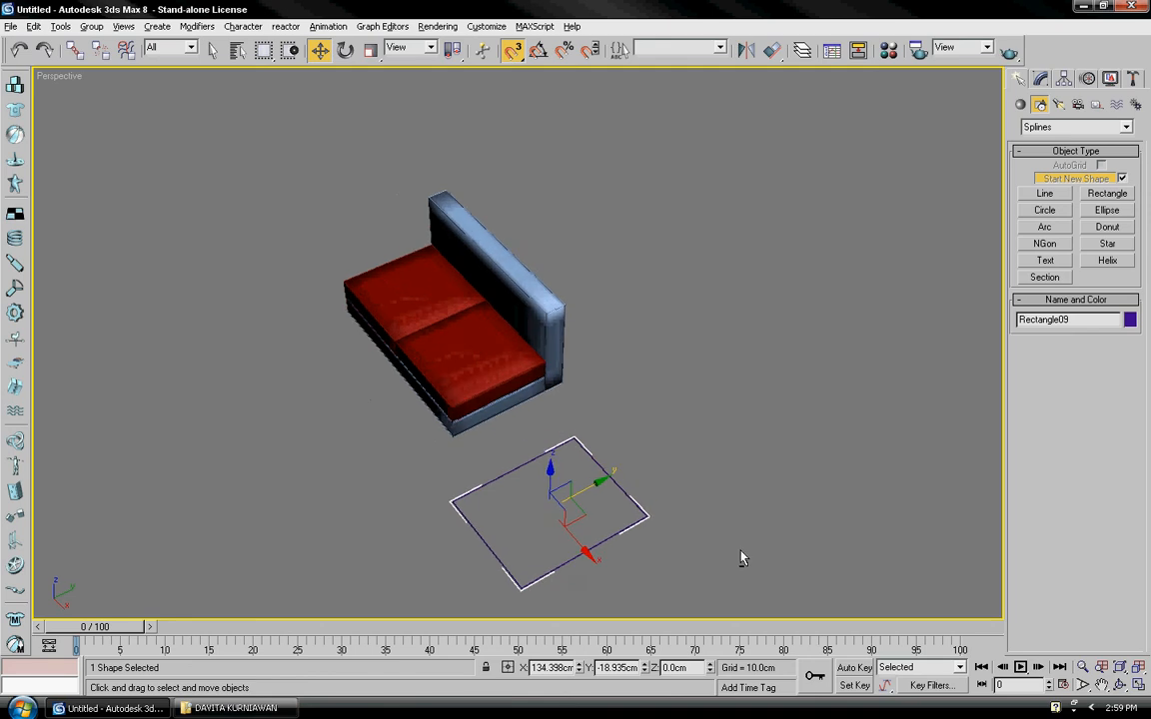
Set the rectangle's length to 60 cm and its width to 50 cm
{"action": "left_click", "coordinate": [1039, 79]}
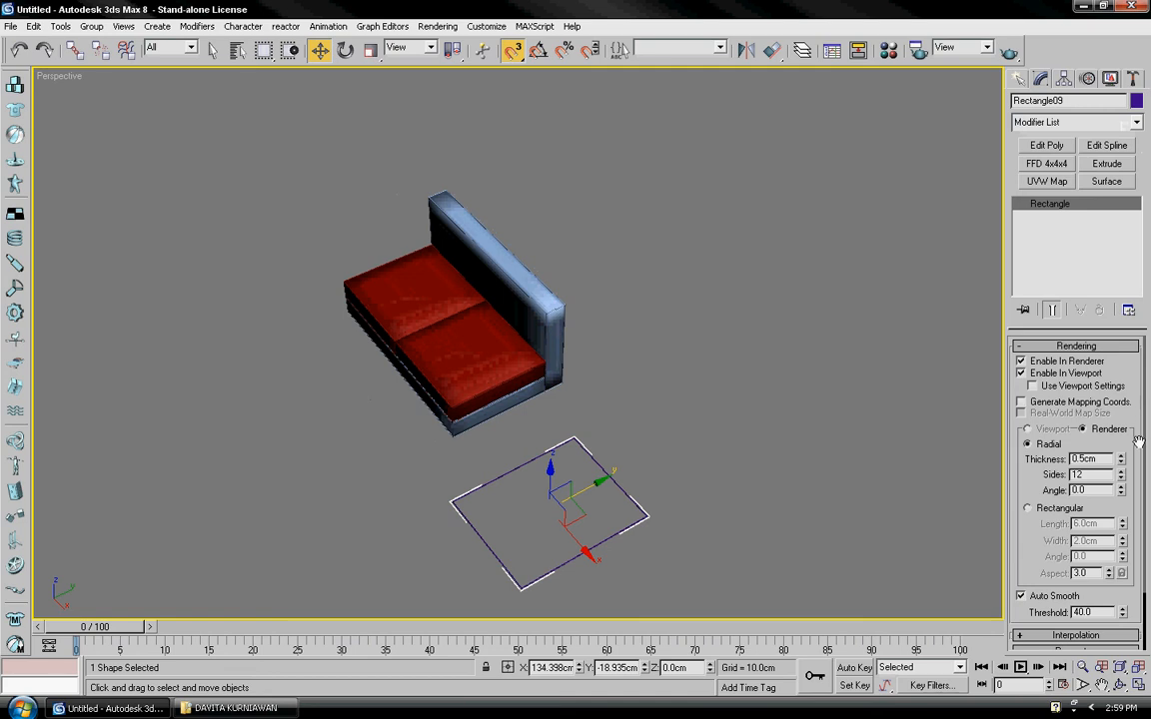
{"action": "left_click_drag", "start_coordinate": [1144, 395], "coordinate": [1142, 490]}
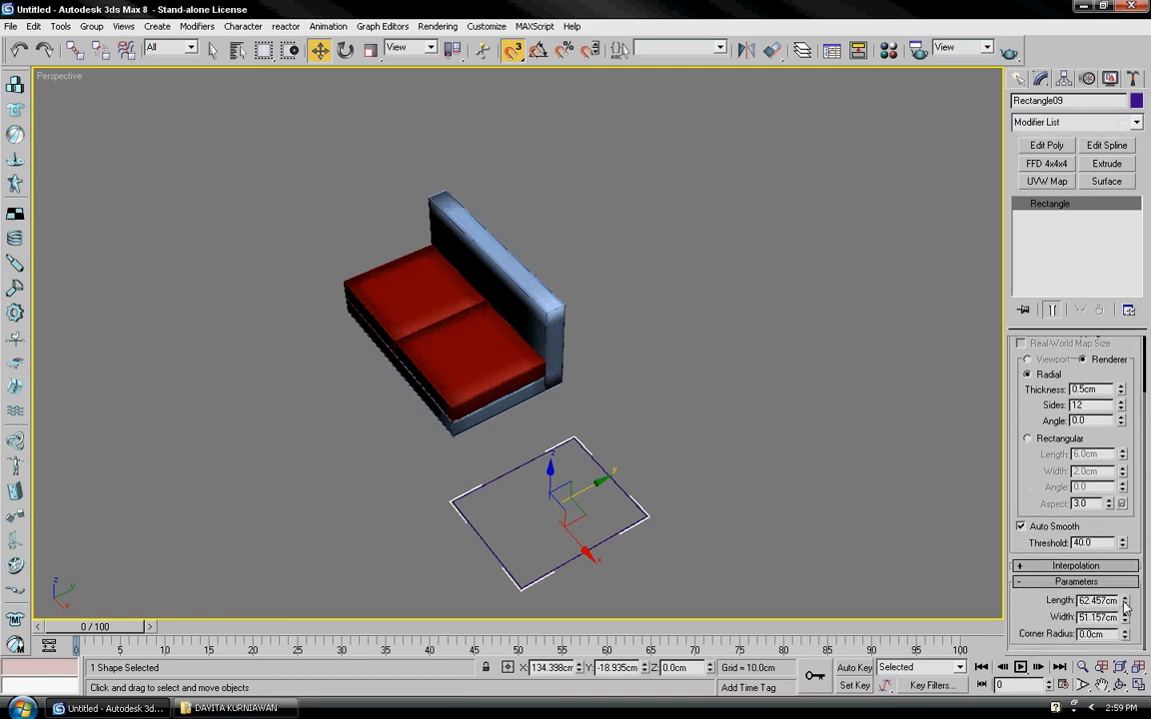
{"action": "left_click_drag", "start_coordinate": [1125, 601], "coordinate": [1124, 590]}
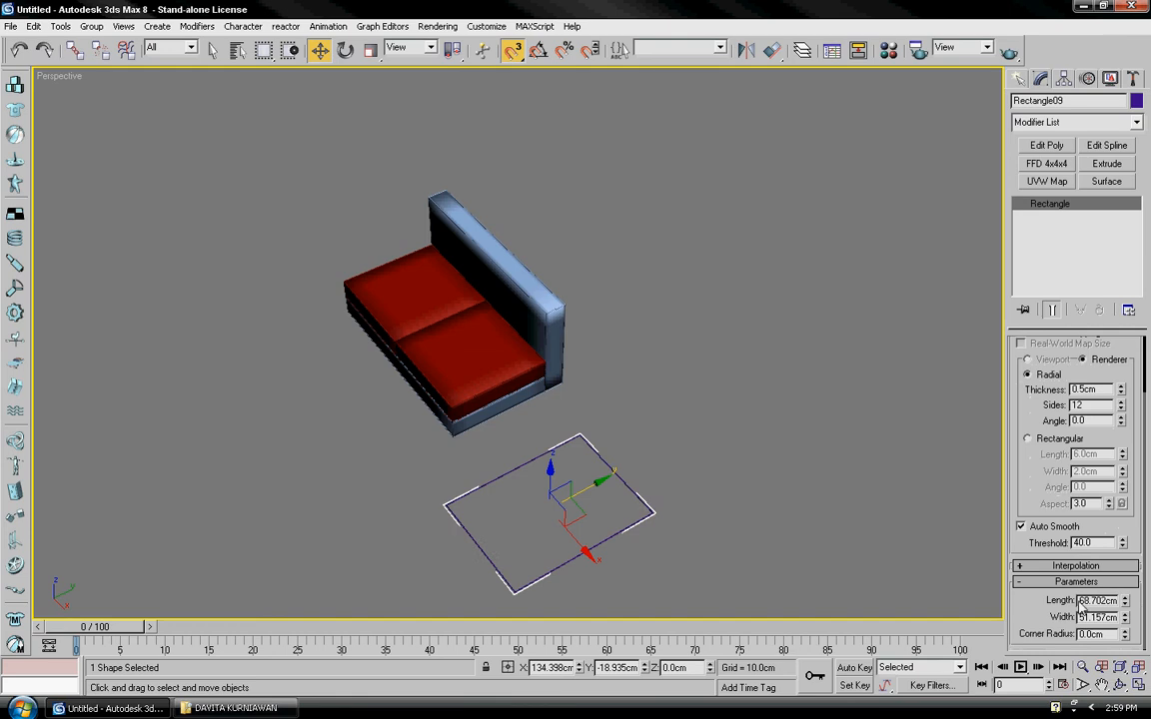
{"action": "left_click_drag", "start_coordinate": [1079, 600], "coordinate": [1148, 600]}
{"action": "type", "text": "60"}
{"action": "left_click_drag", "start_coordinate": [1080, 617], "coordinate": [1147, 612]}
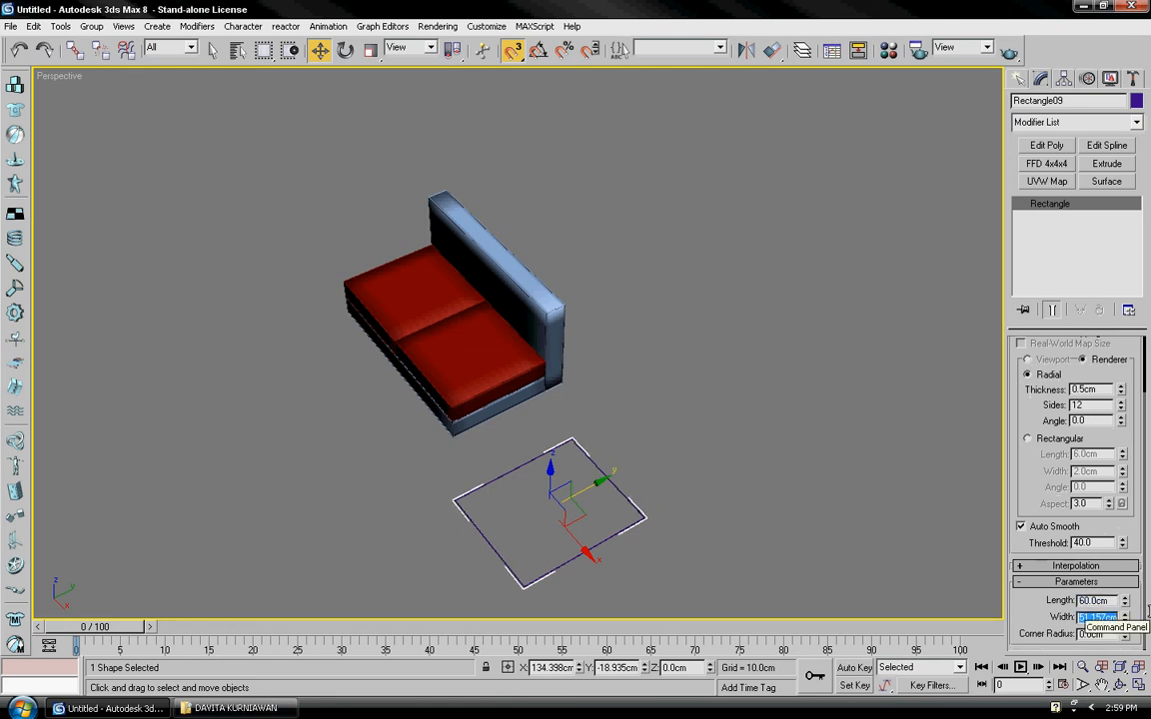
{"action": "type", "text": "50"}
{"action": "key", "text": "Return"}
{"action": "left_click", "coordinate": [707, 553]}
Turn off snapping and clone the rectangle upward along Z by about 8.4 cm as one independent copy
{"action": "middle_click_drag", "start_coordinate": [707, 552], "coordinate": [659, 487], "text": "alt"}
{"action": "scroll", "coordinate": [758, 502], "scroll_direction": "up", "scroll_amount": 3}
{"action": "left_click", "coordinate": [683, 471]}
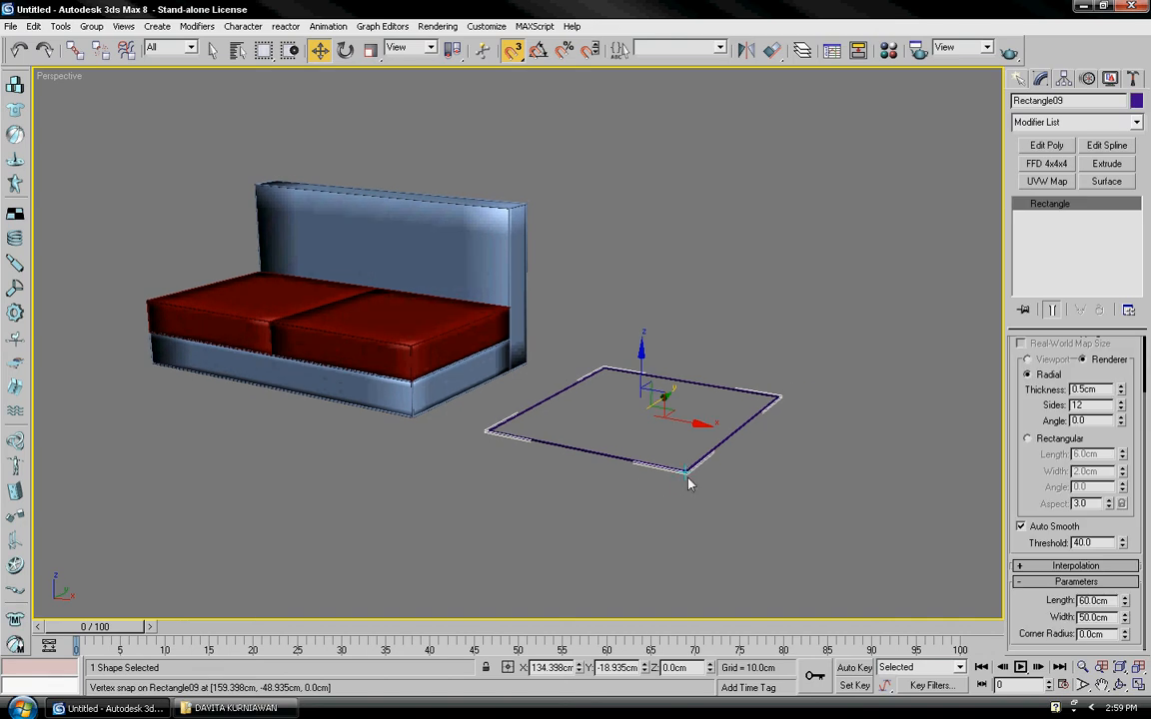
{"action": "mouse_move", "coordinate": [682, 485]}
{"action": "middle_mouse_down"}
{"action": "mouse_move", "coordinate": [644, 509]}
{"action": "mouse_move", "coordinate": [664, 490]}
{"action": "middle_mouse_up"}
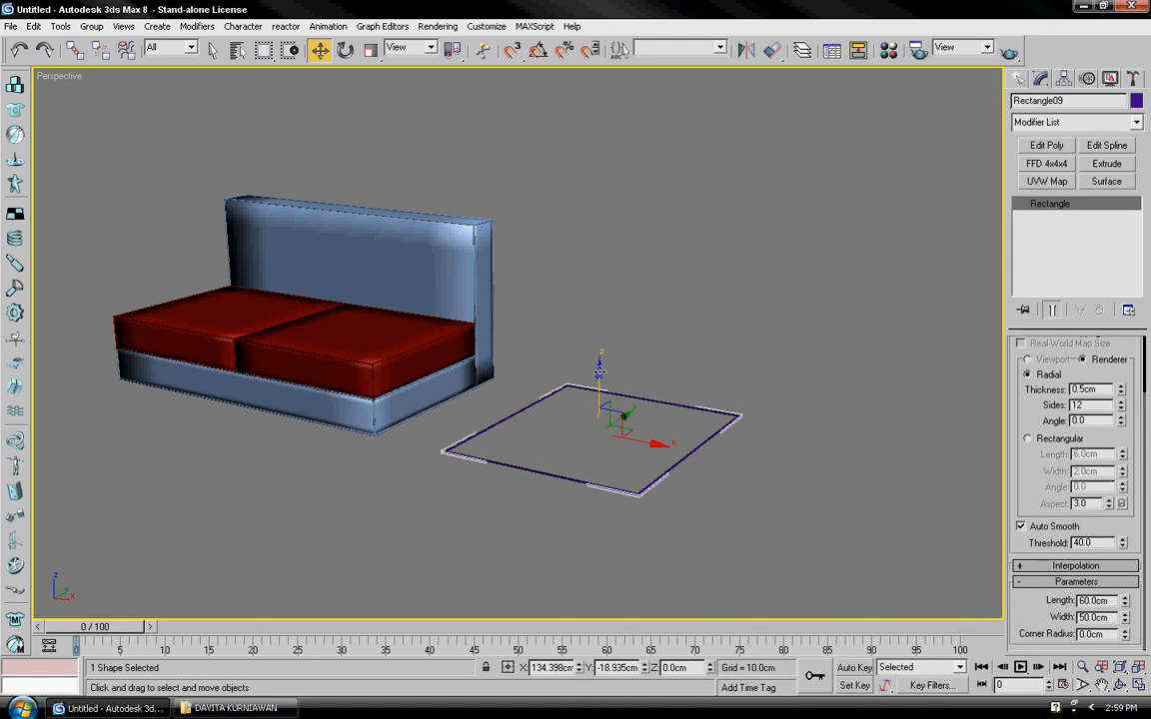
{"action": "left_click_drag", "start_coordinate": [599, 371], "coordinate": [597, 339], "text": "shift"}
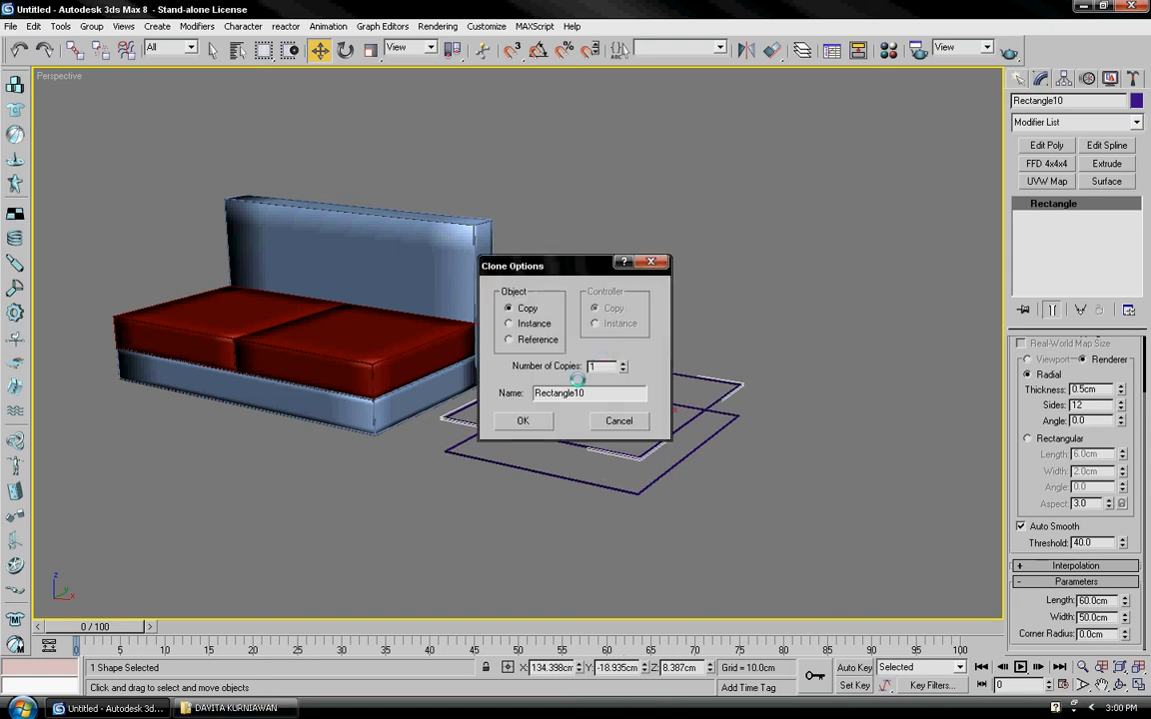
{"action": "left_click", "coordinate": [527, 418]}
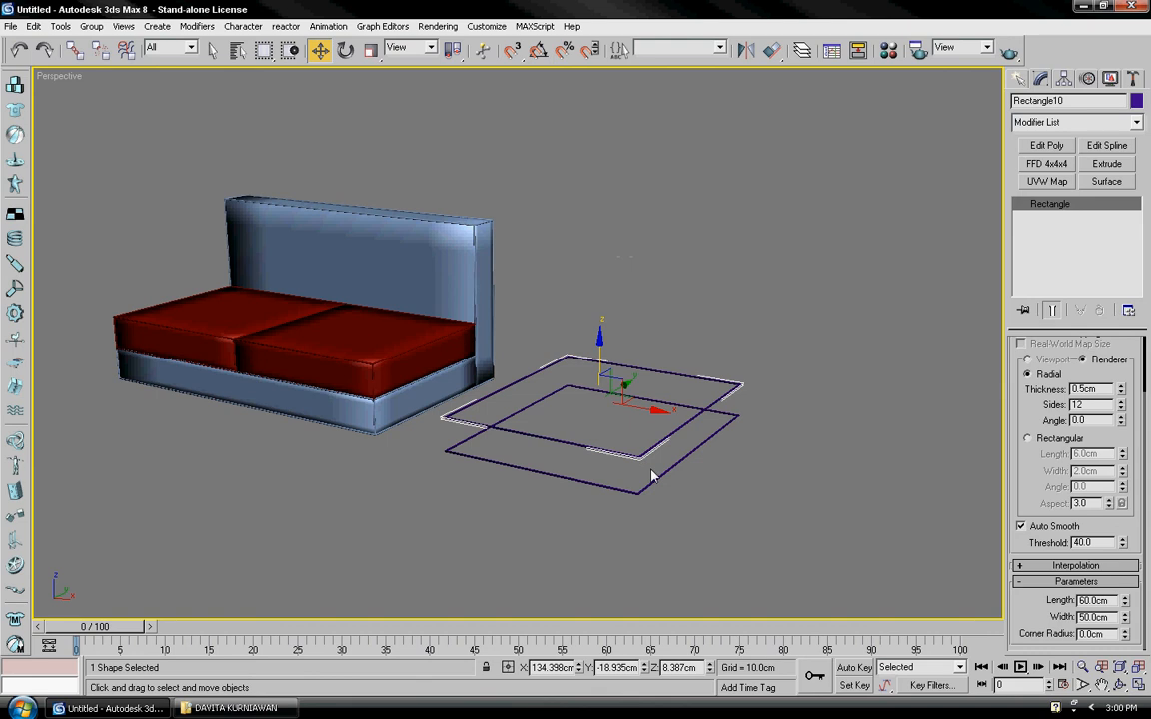
Set the copied rectangle's Z position to 10 cm and deselect it
{"action": "middle_click_drag", "start_coordinate": [656, 476], "coordinate": [603, 491]}
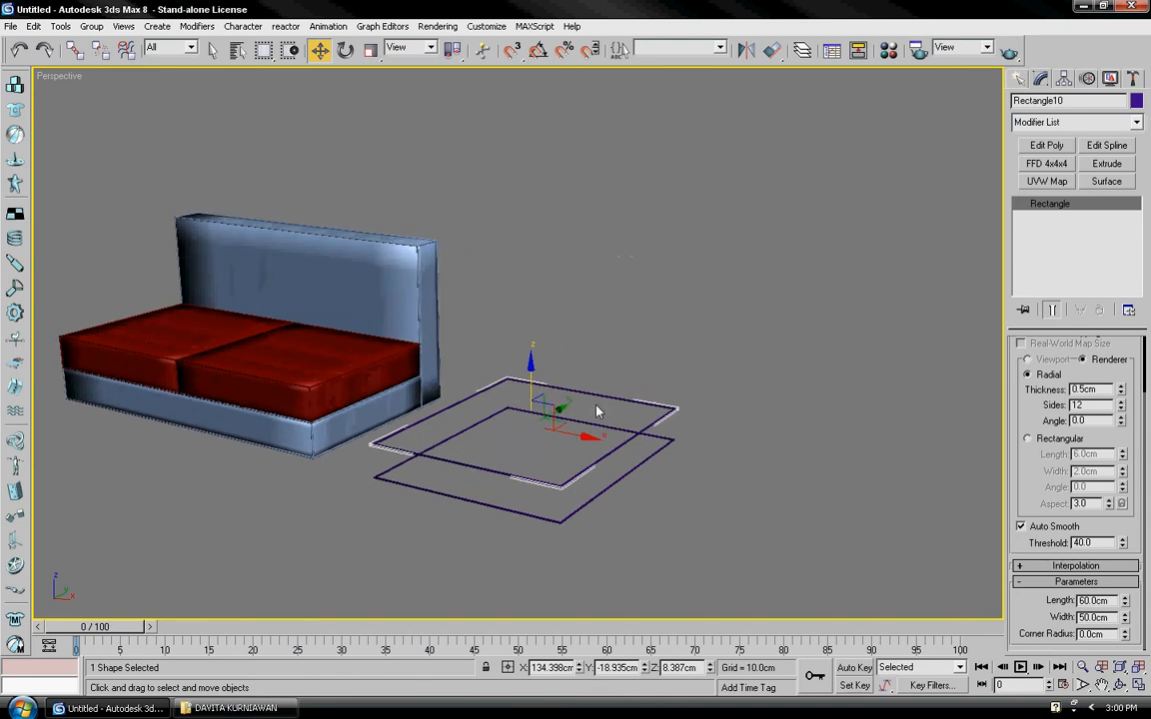
{"action": "middle_click_drag", "start_coordinate": [611, 409], "coordinate": [616, 408]}
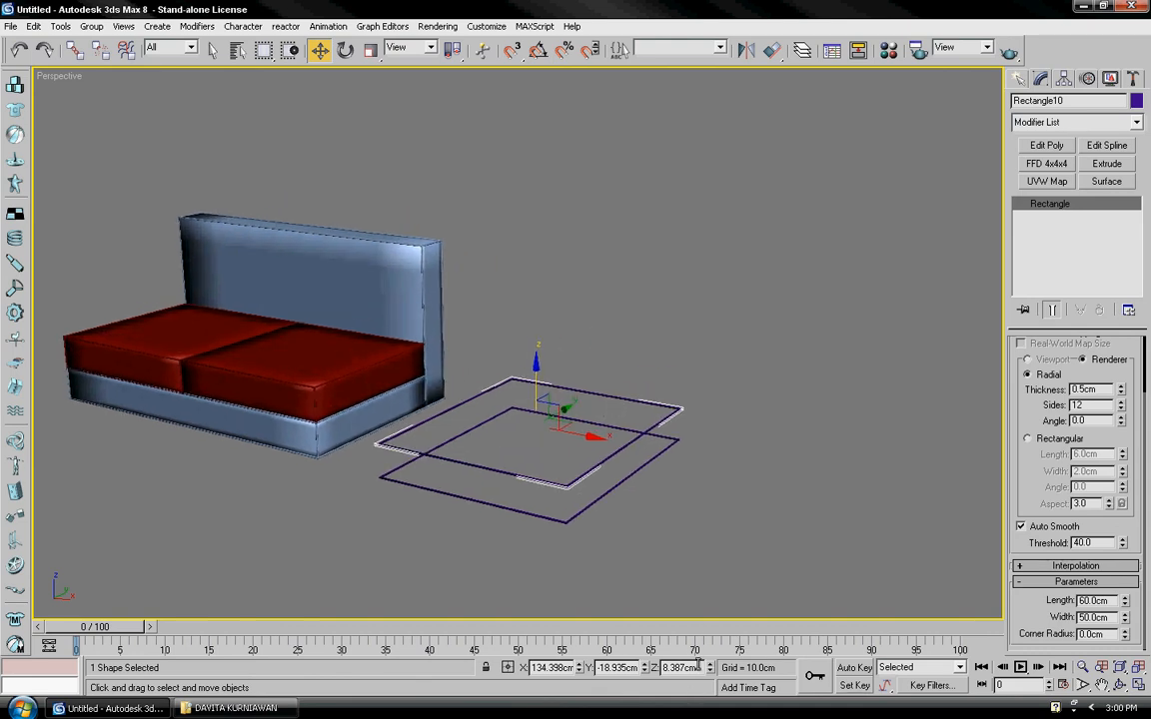
{"action": "left_click_drag", "start_coordinate": [696, 667], "coordinate": [627, 667]}
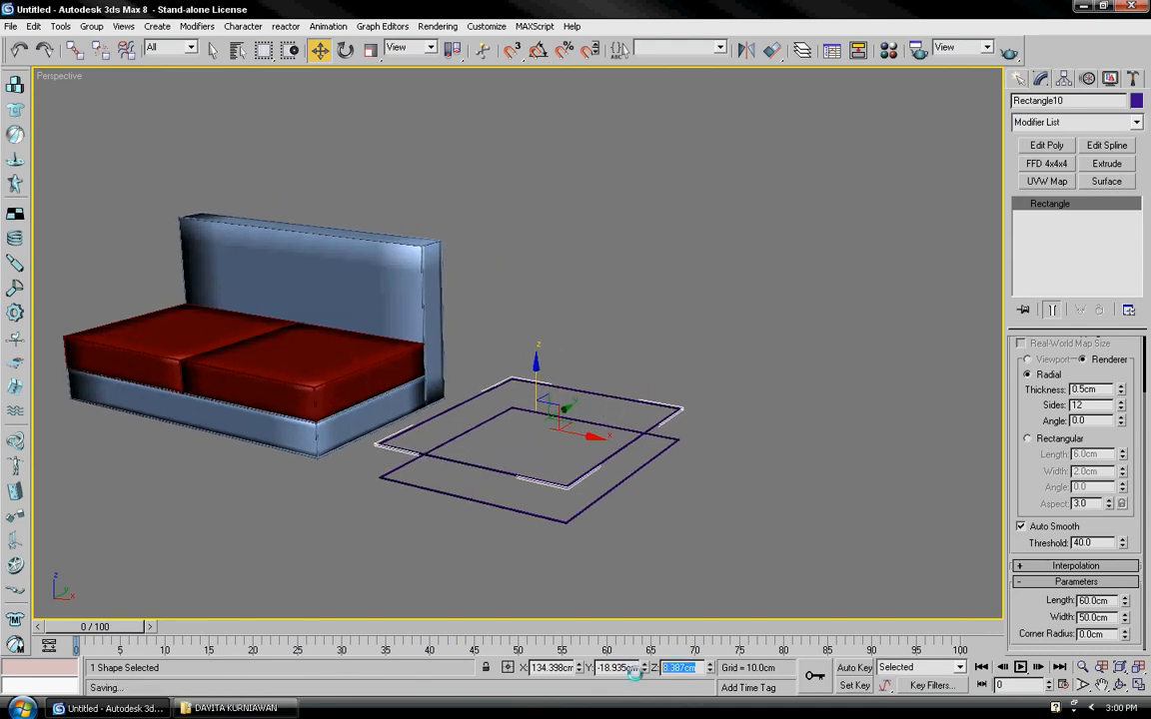
{"action": "type", "text": "10"}
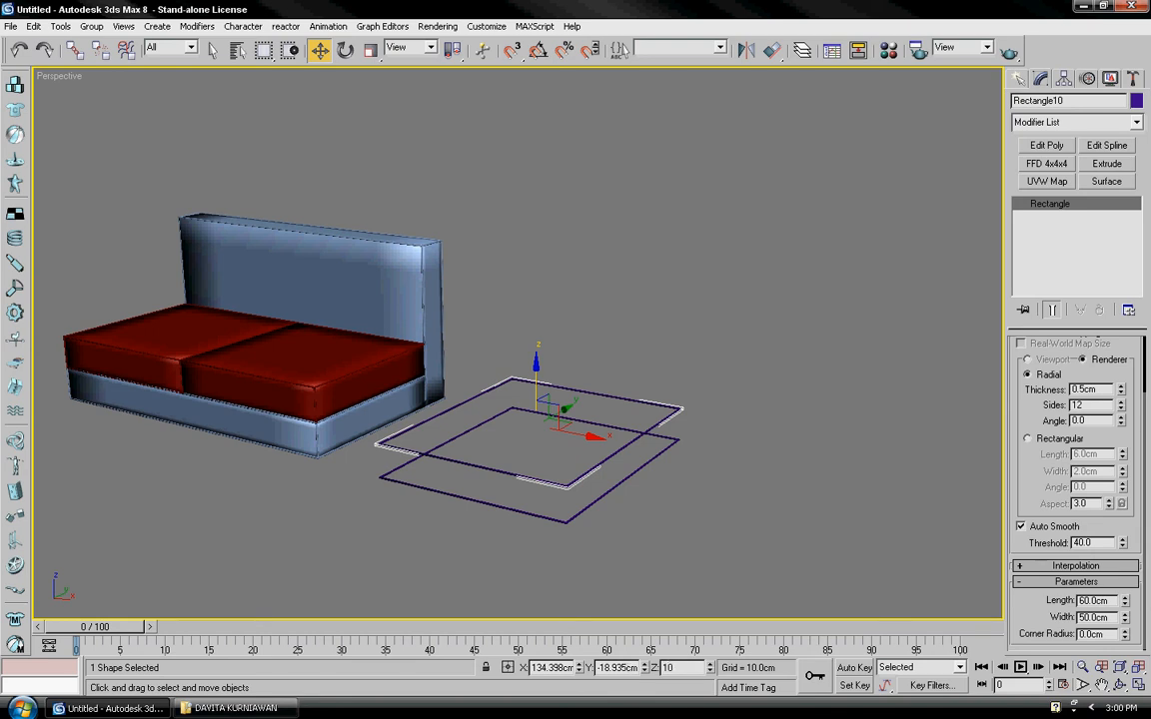
{"action": "key", "text": "Return"}
{"action": "left_click", "coordinate": [727, 496]}
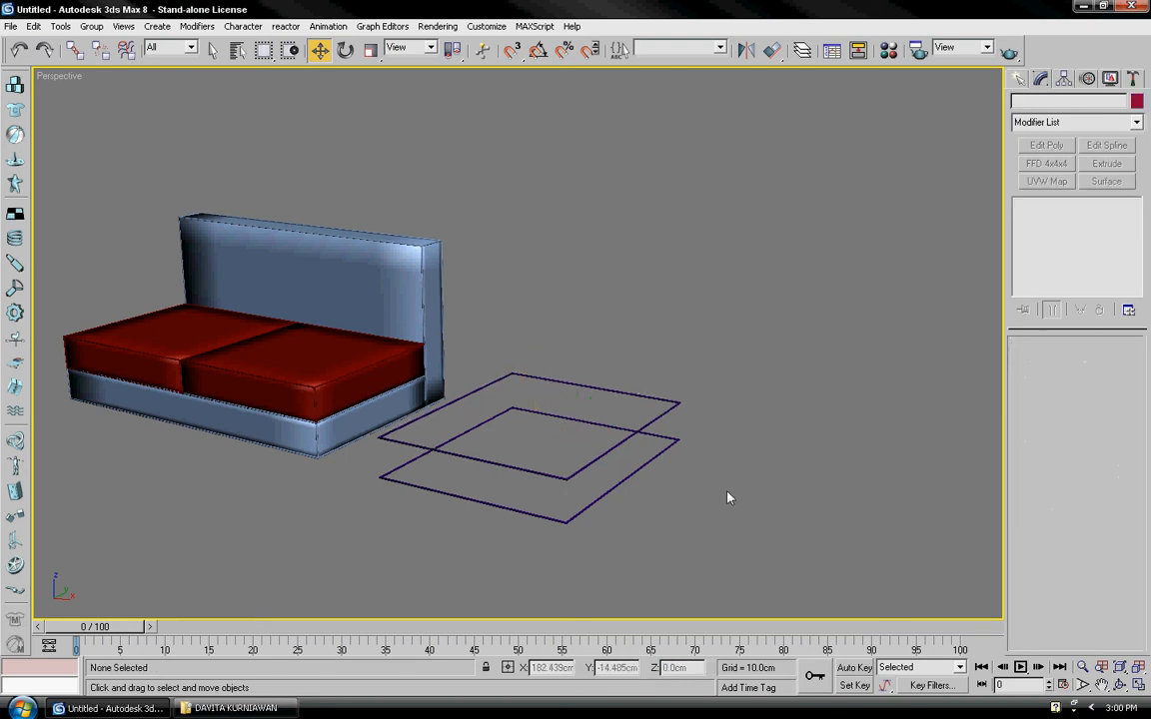
Apply an Edit Spline modifier to the upper rectangle and attach the lower rectangle to it
{"action": "middle_click_drag", "start_coordinate": [724, 462], "coordinate": [770, 393], "text": "alt"}
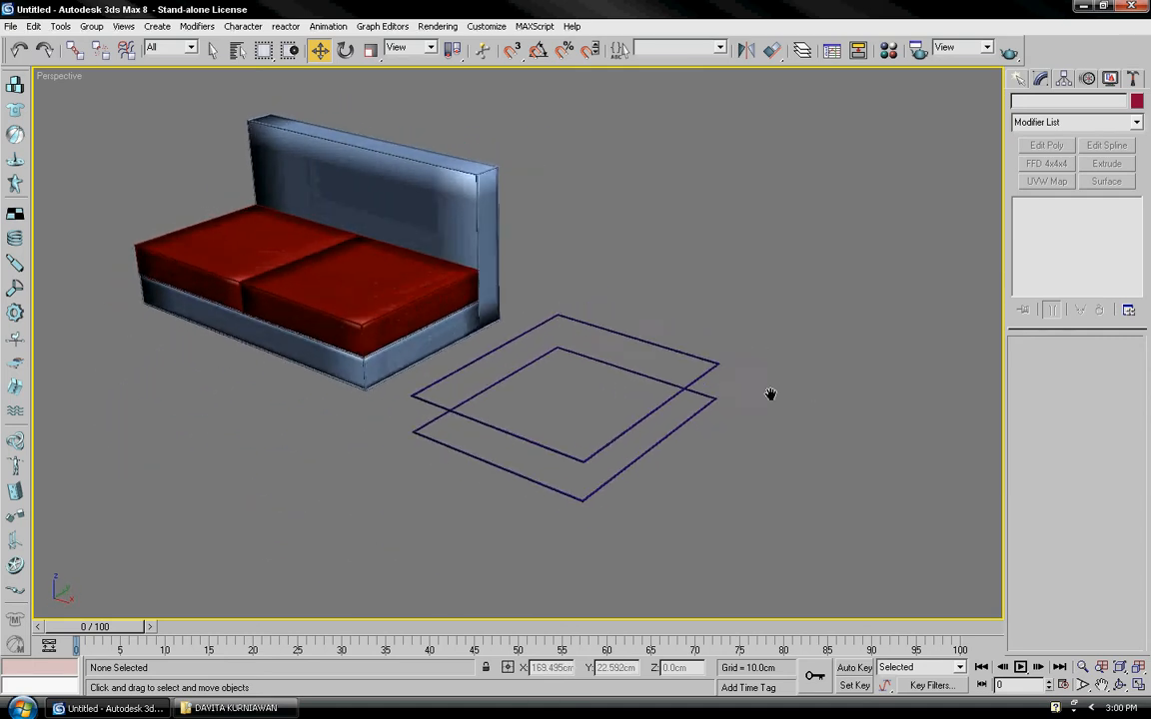
{"action": "left_click", "coordinate": [709, 373]}
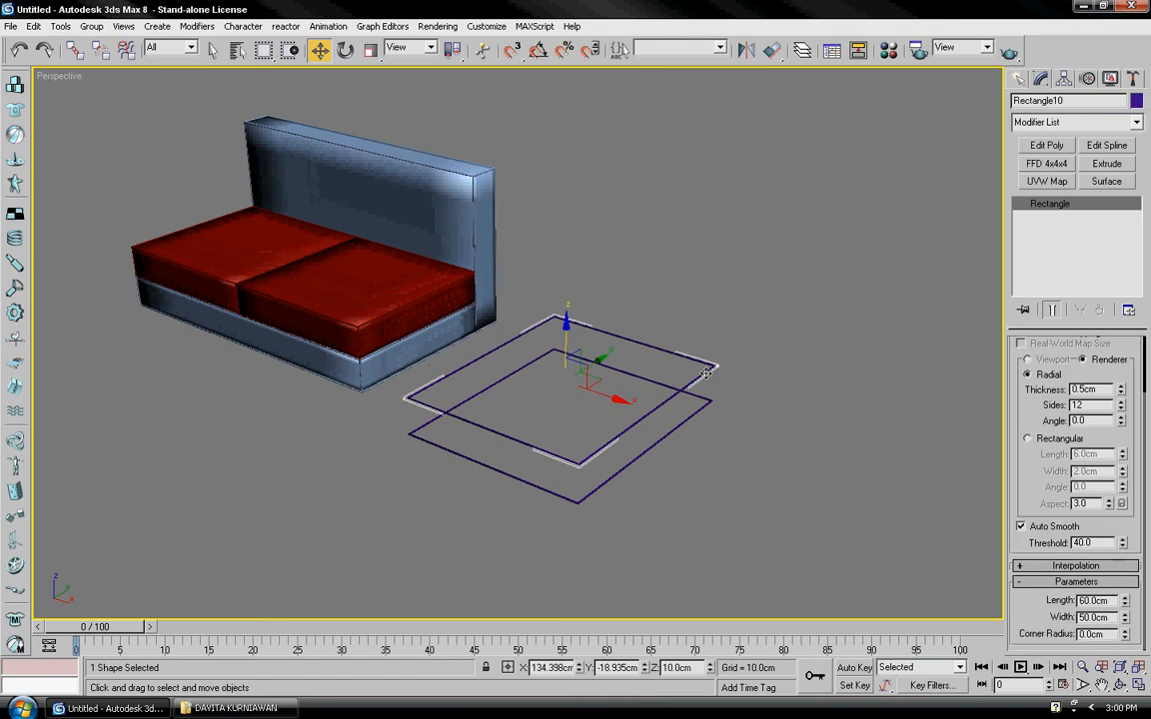
{"action": "left_click", "coordinate": [1137, 122]}
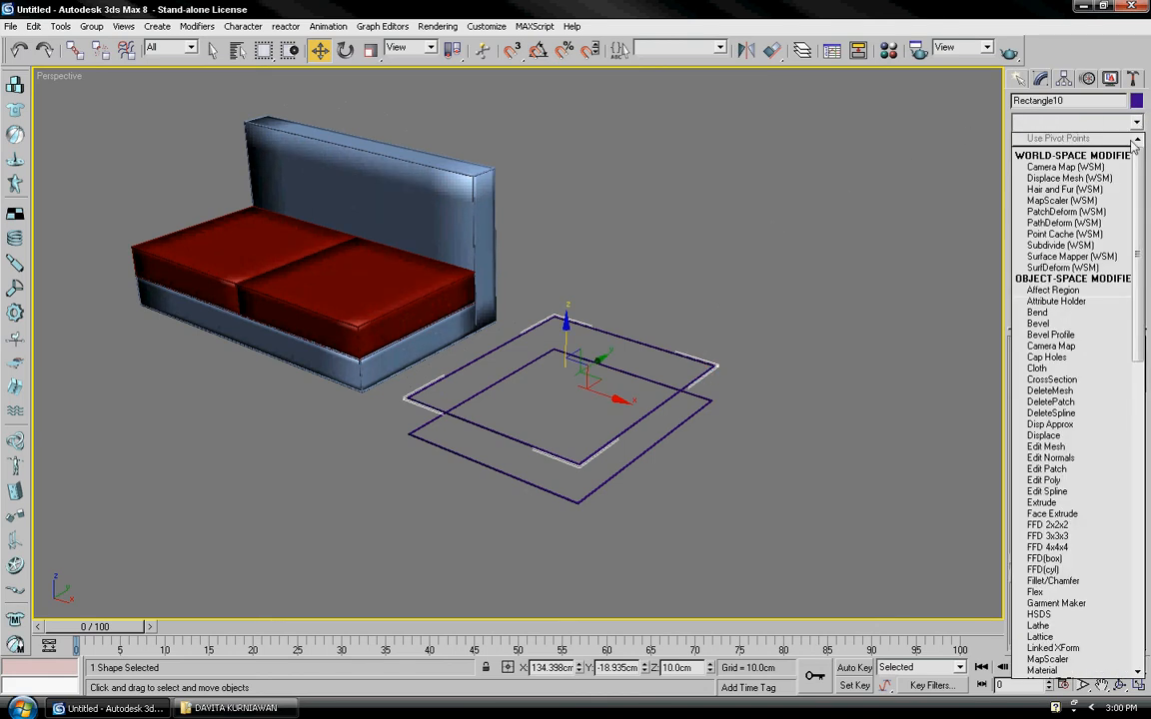
{"action": "left_click", "coordinate": [1078, 492]}
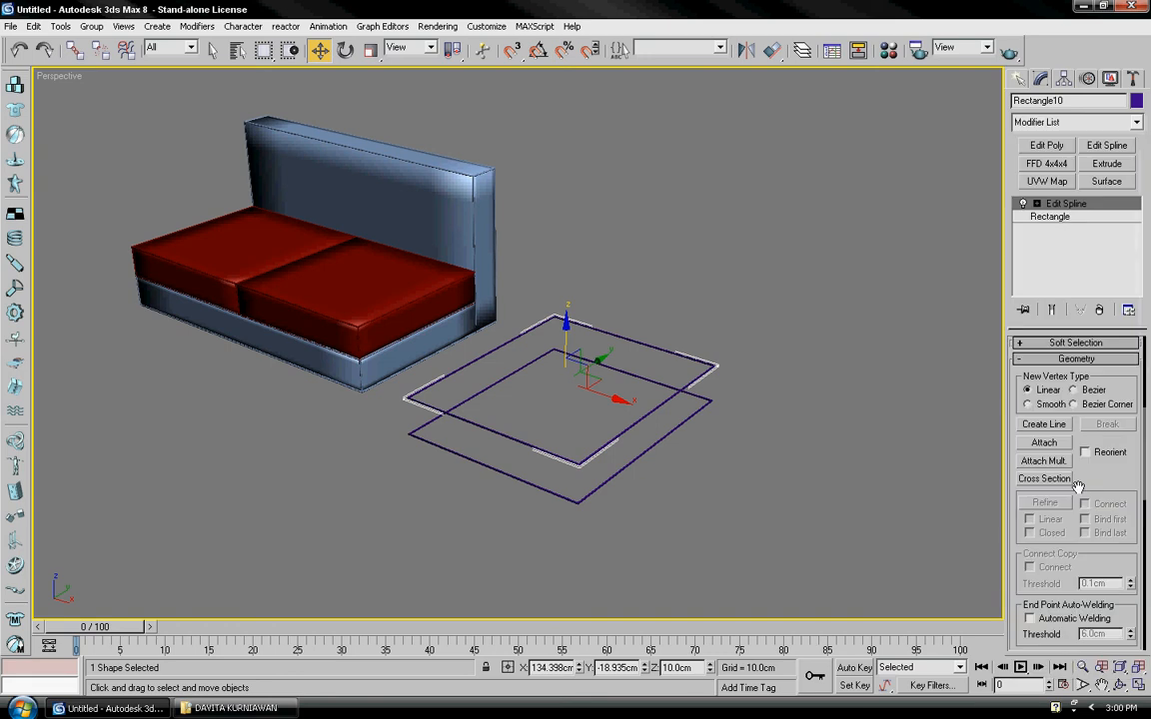
{"action": "left_click", "coordinate": [1054, 448]}
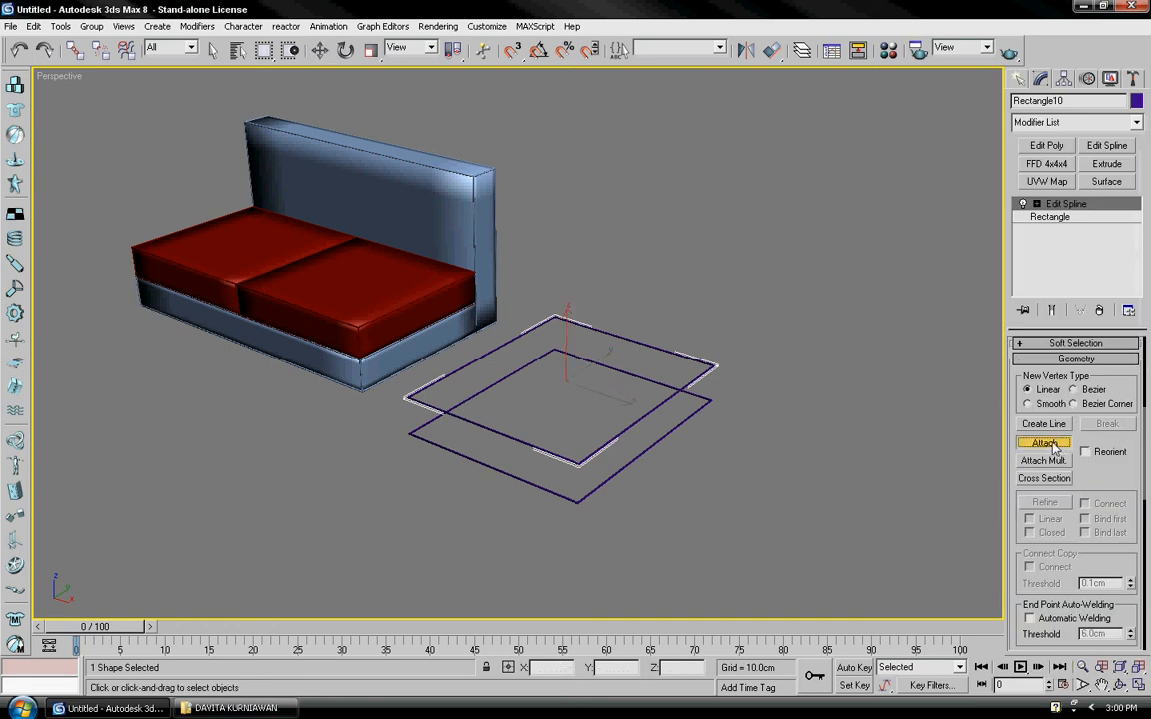
{"action": "left_click", "coordinate": [677, 427]}
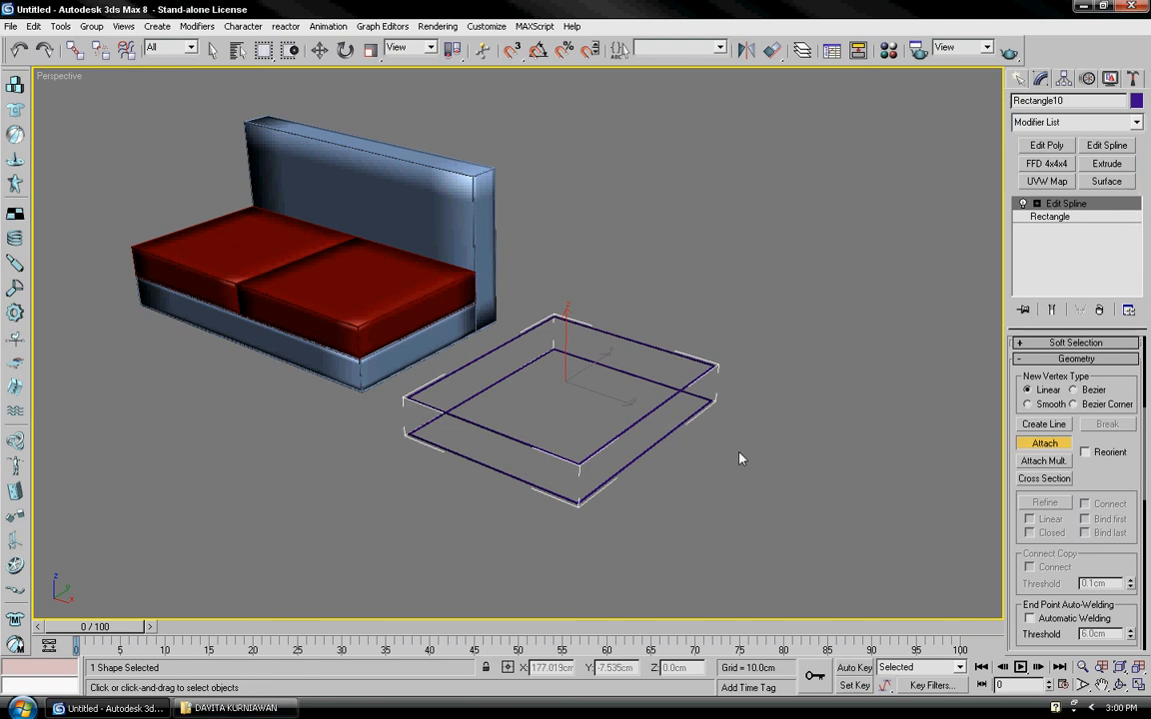
Connect the corners of the upper and lower rectangles with Cross Section splines to form a box frame
{"action": "middle_click_drag", "start_coordinate": [740, 458], "coordinate": [758, 464]}
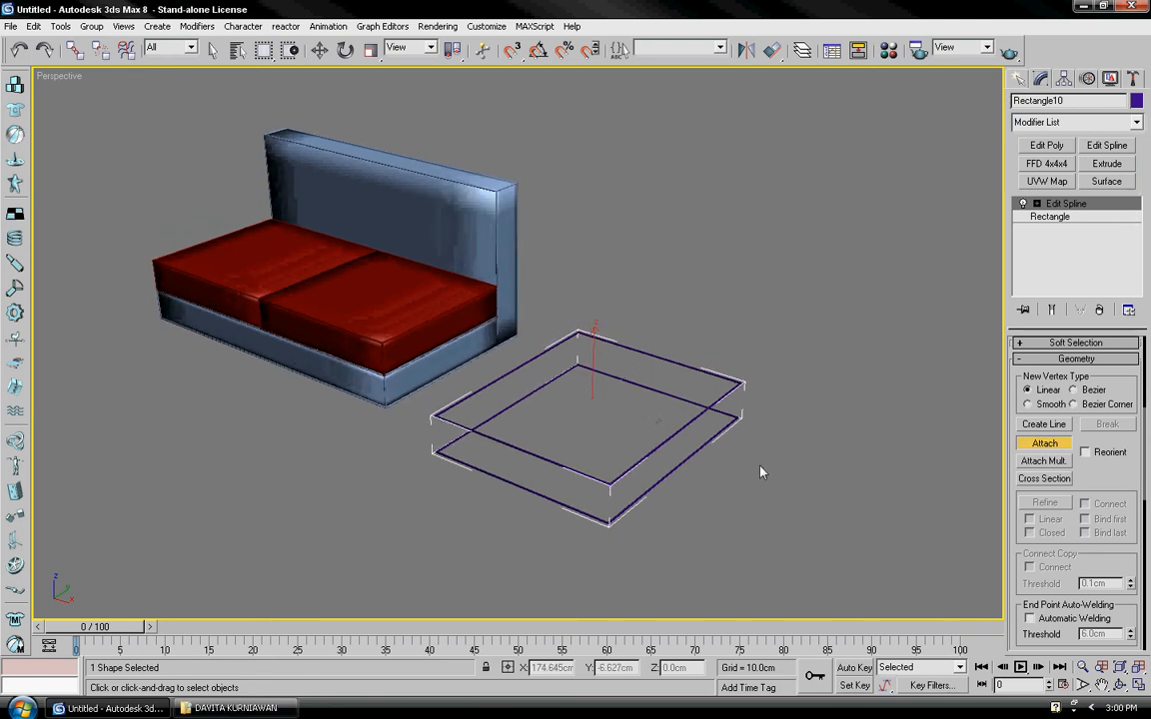
{"action": "middle_click_drag", "start_coordinate": [761, 469], "coordinate": [761, 466]}
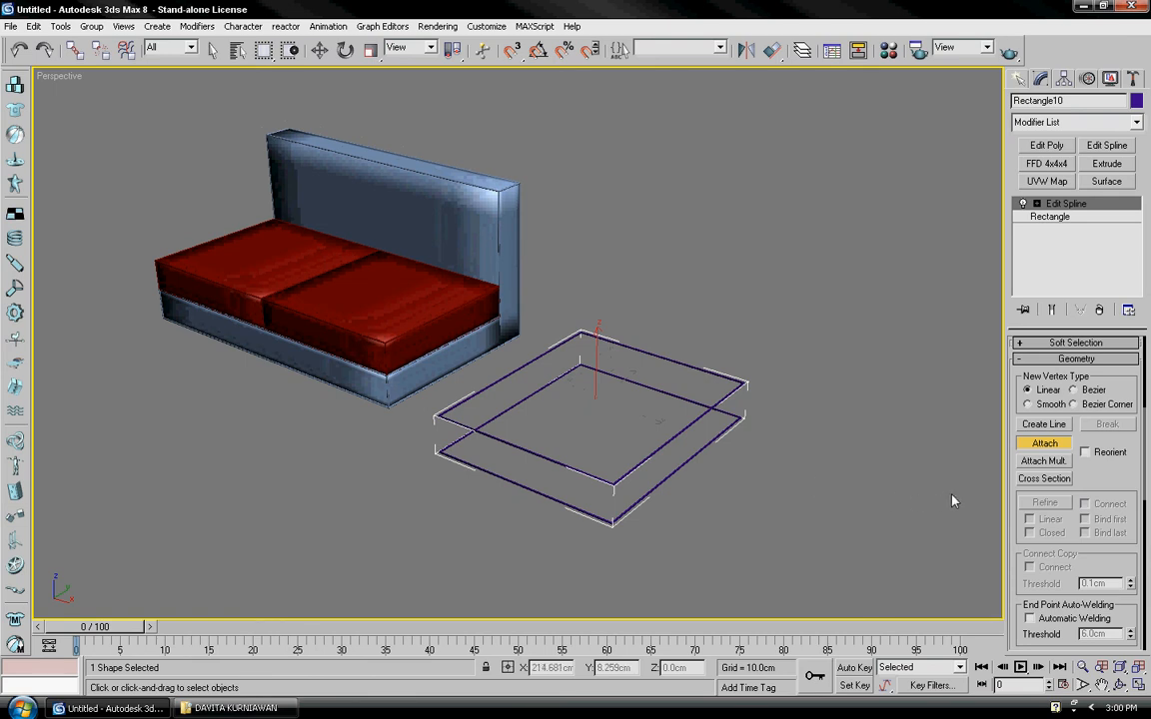
{"action": "left_click", "coordinate": [1047, 481]}
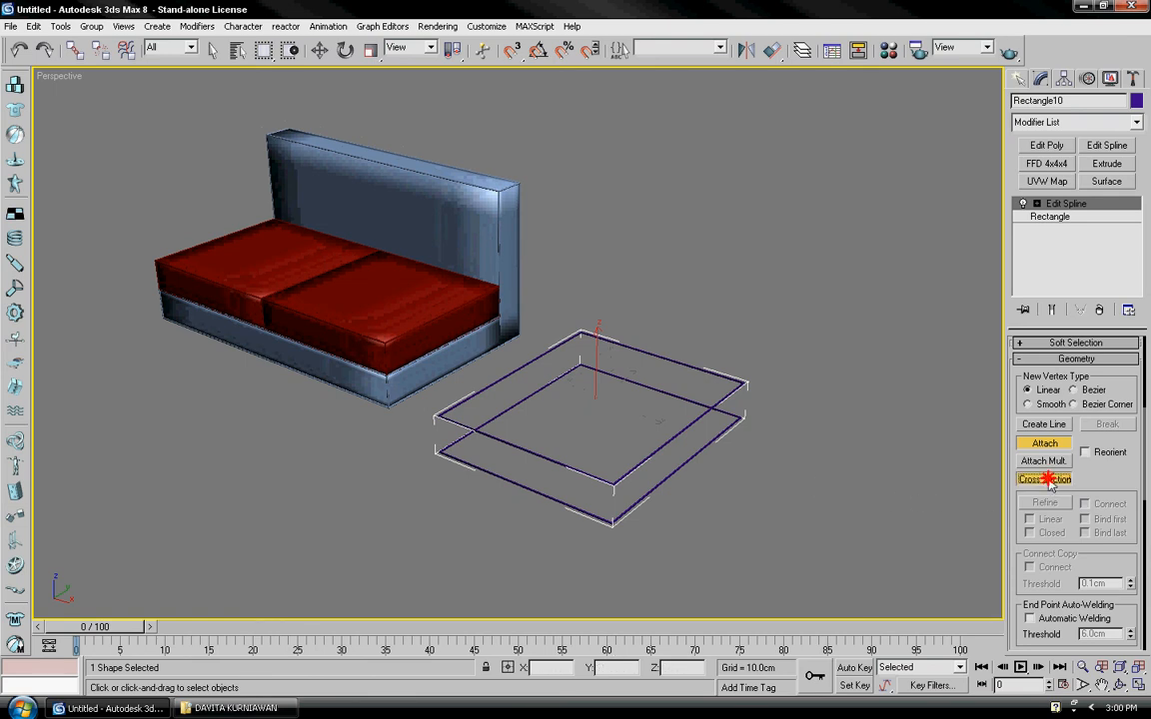
{"action": "left_click", "coordinate": [737, 385]}
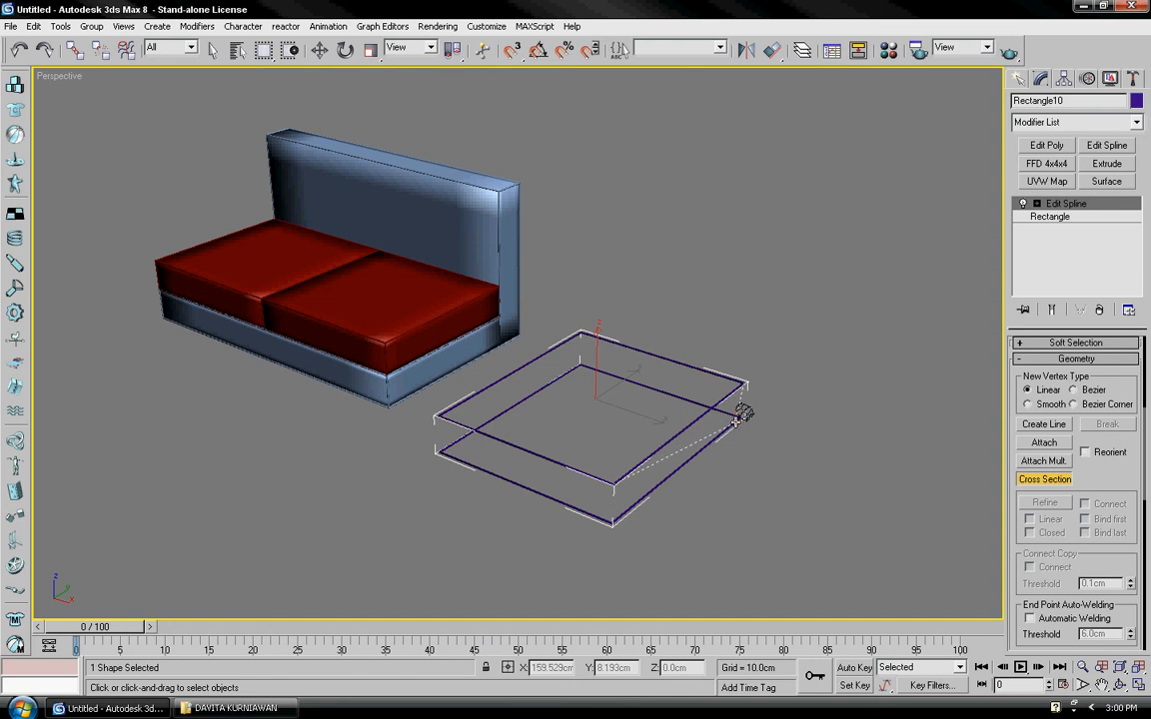
{"action": "left_click", "coordinate": [737, 420]}
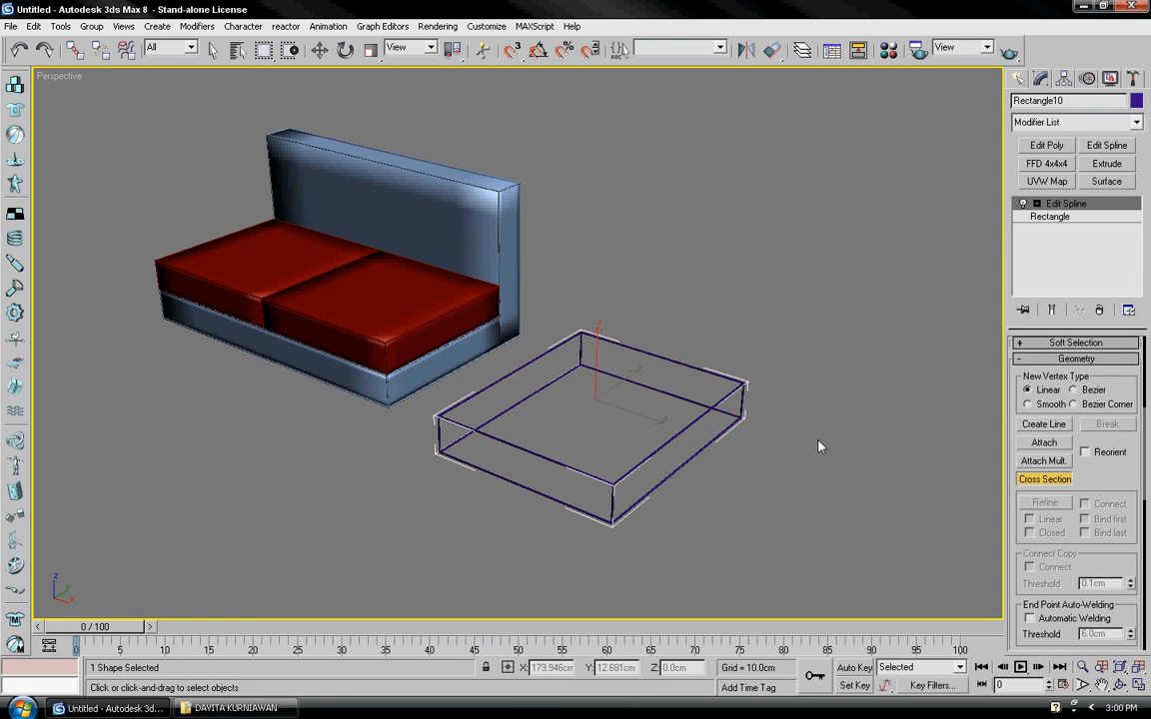
{"action": "right_click", "coordinate": [817, 446]}
Skin the box-shaped spline frame with a Surface modifier
{"action": "middle_click_drag", "start_coordinate": [818, 446], "coordinate": [839, 456], "text": "alt"}
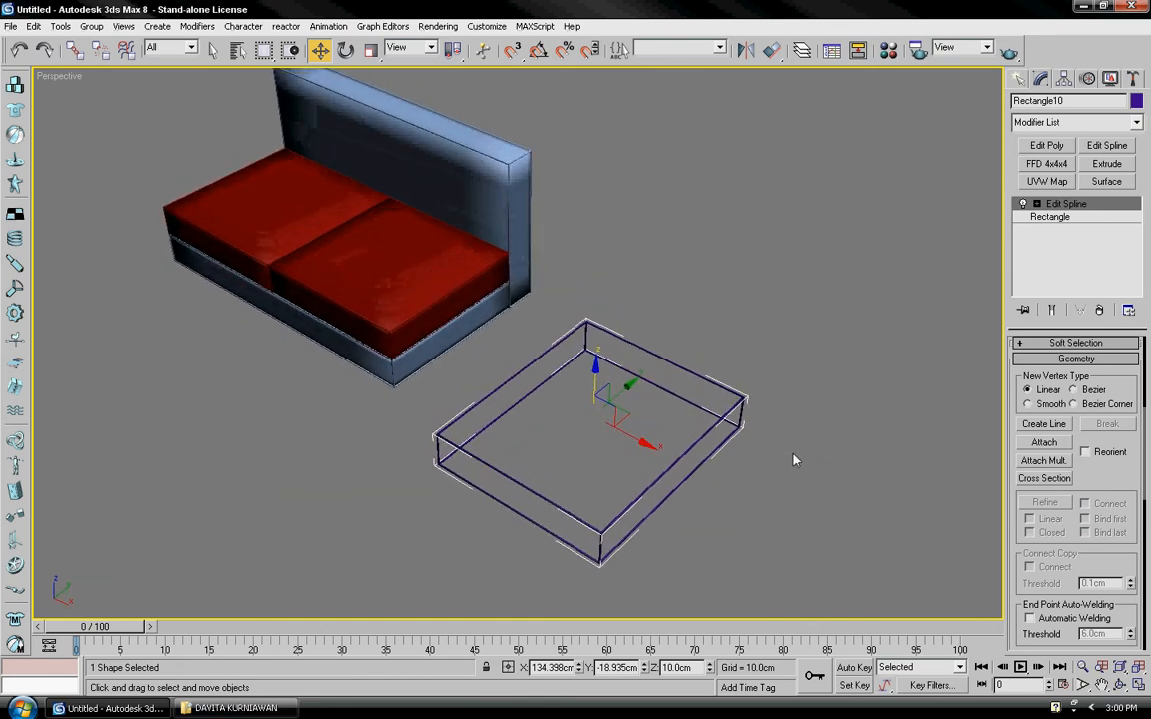
{"action": "left_click", "coordinate": [1136, 122]}
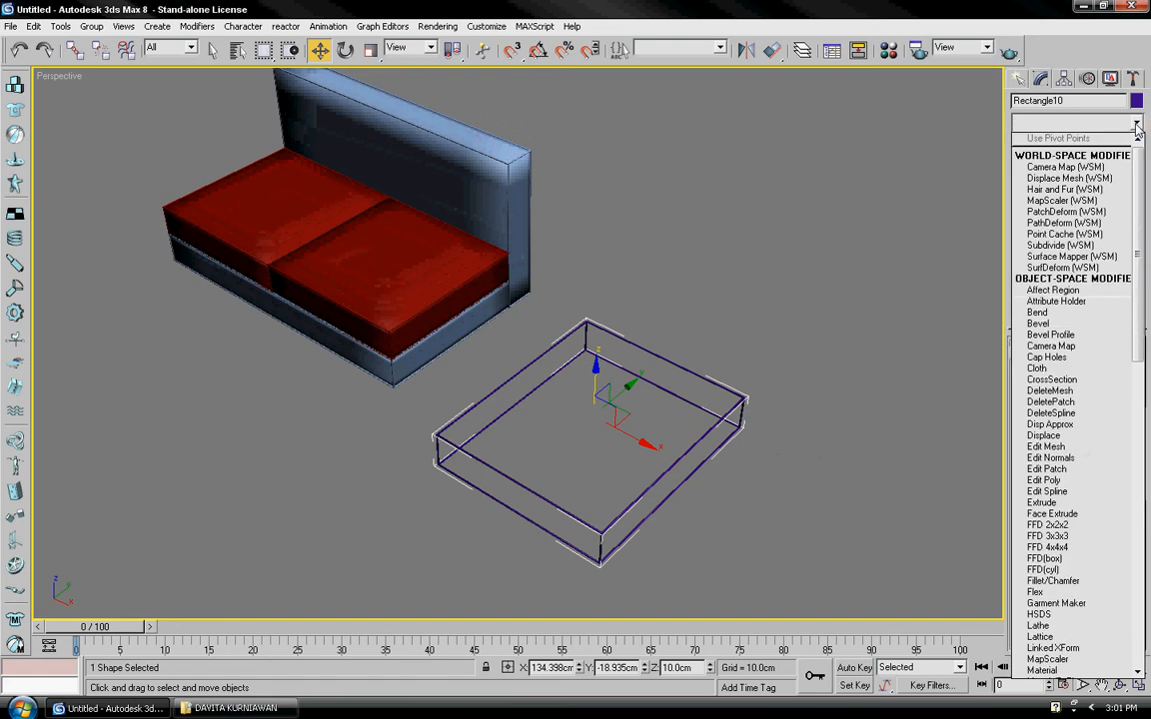
{"action": "scroll", "coordinate": [1117, 400], "scroll_direction": "down", "scroll_amount": 15}
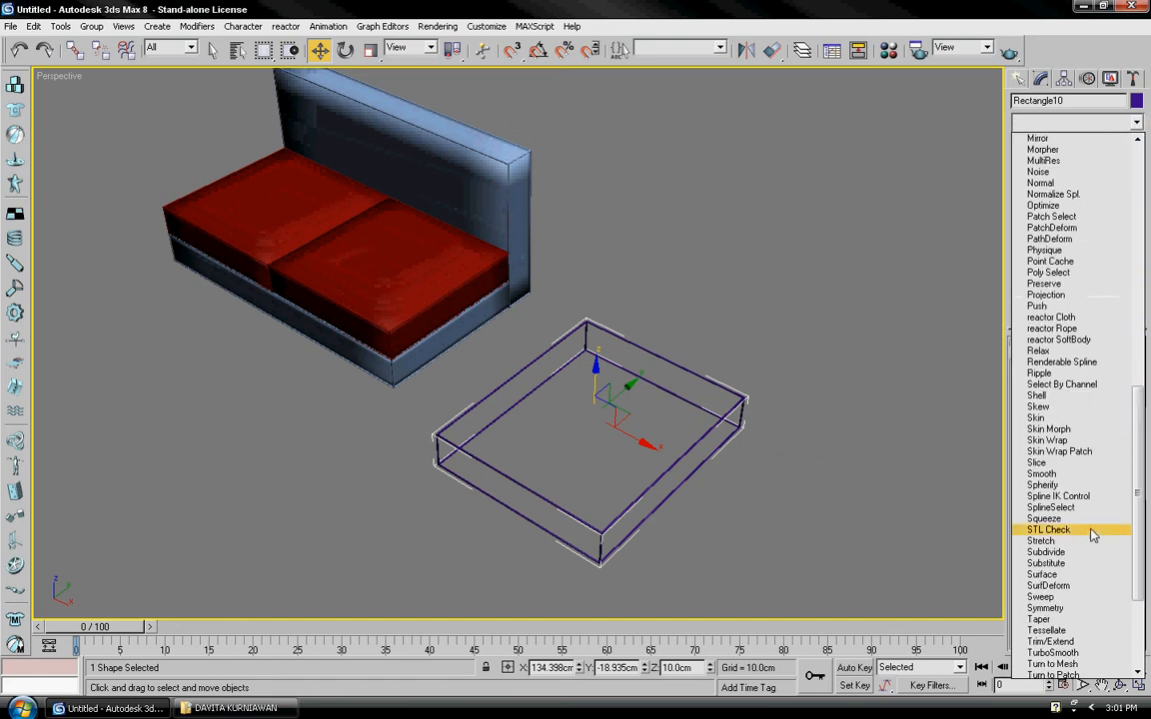
{"action": "left_click", "coordinate": [1042, 575]}
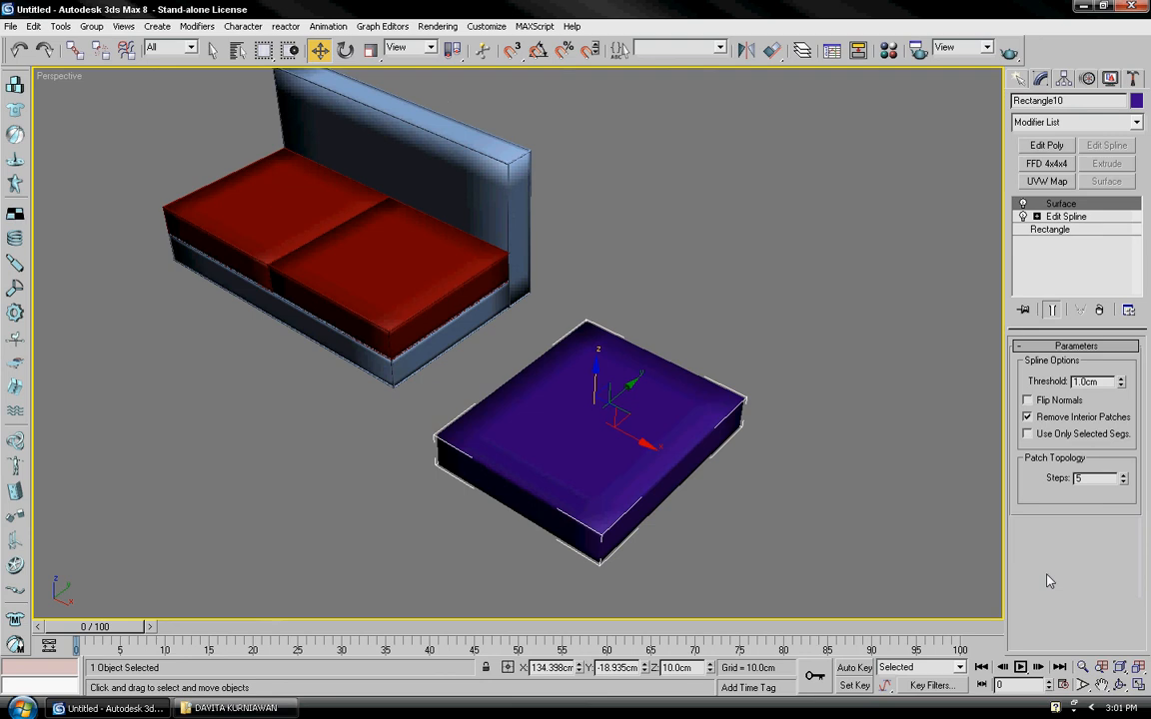
Clone the surfaced block in place as an independent copy, delete the copy's Surface modifier, and deselect it
{"action": "middle_click_drag", "start_coordinate": [871, 494], "coordinate": [916, 470], "text": "alt"}
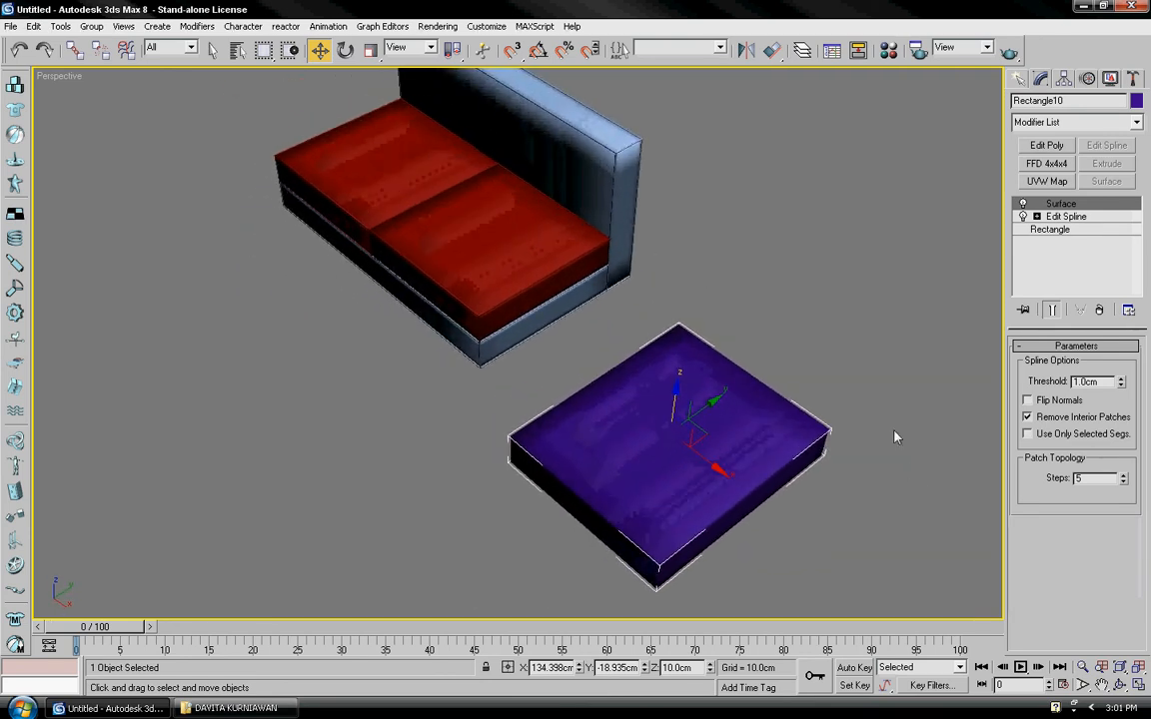
{"action": "left_click", "coordinate": [35, 27]}
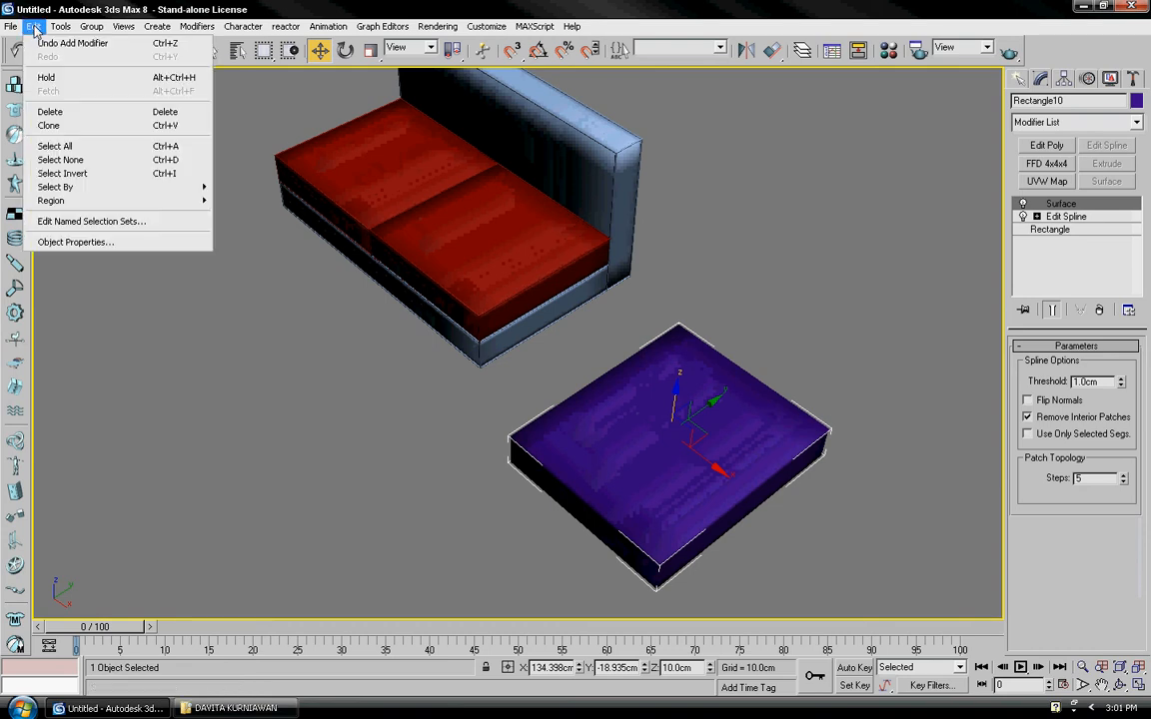
{"action": "left_click", "coordinate": [60, 127]}
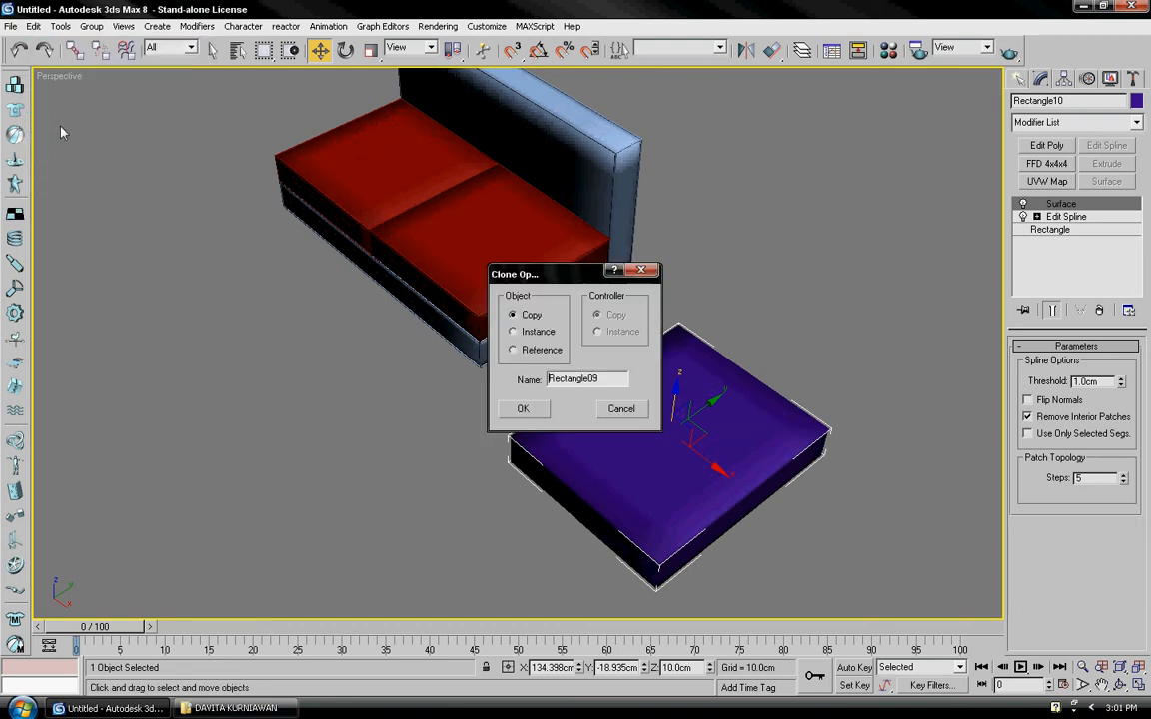
{"action": "left_click", "coordinate": [518, 410]}
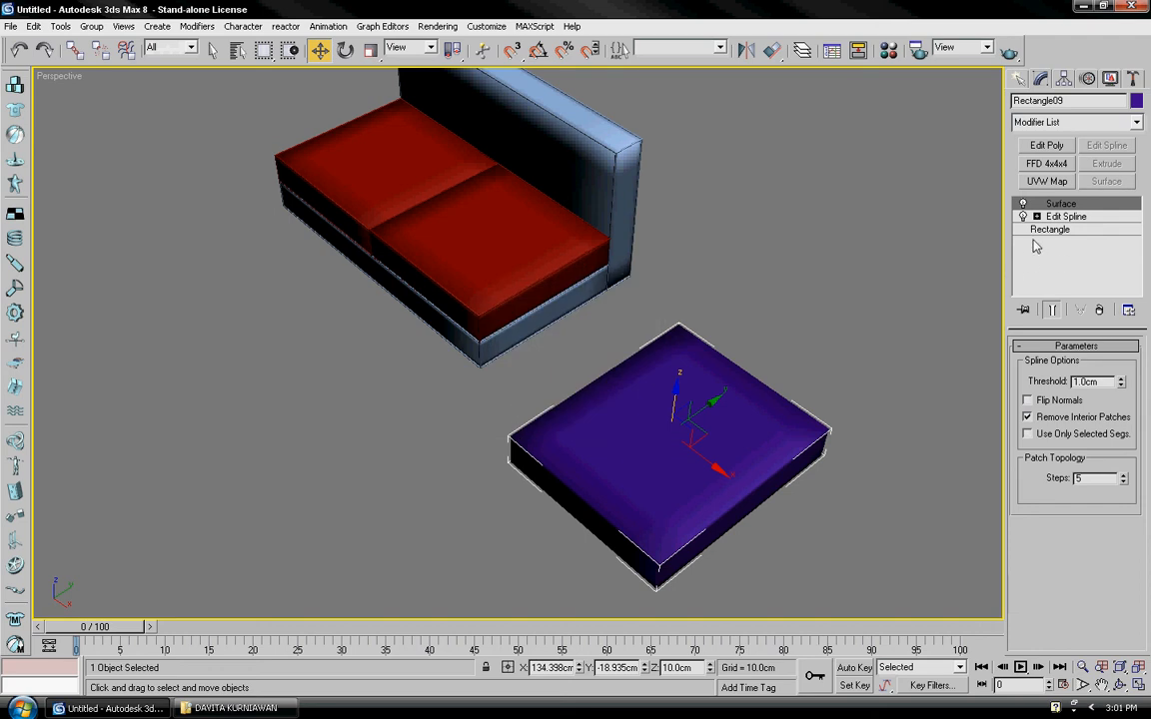
{"action": "right_click", "coordinate": [1052, 207]}
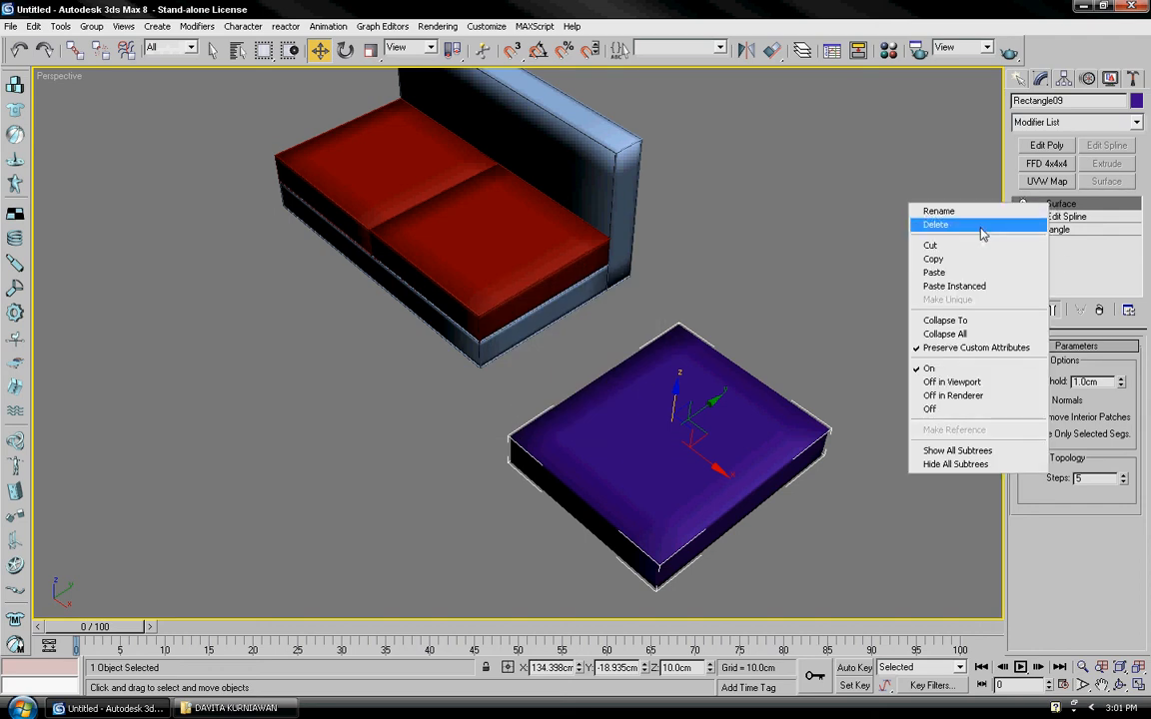
{"action": "left_click", "coordinate": [979, 228]}
{"action": "left_click", "coordinate": [940, 332]}
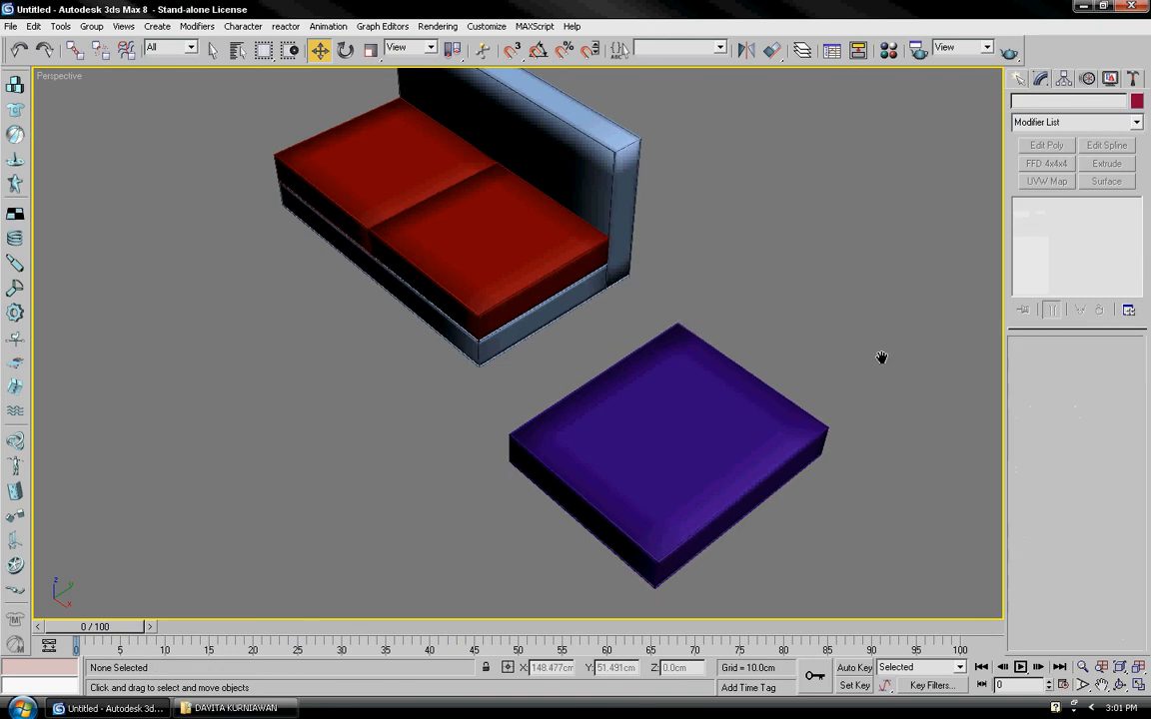
Group the purple block with its overlapping spline frame under the name "sandaran tangan"
{"action": "middle_click_drag", "start_coordinate": [881, 356], "coordinate": [850, 356], "text": "alt"}
{"action": "scroll", "coordinate": [812, 365], "scroll_direction": "up", "scroll_amount": 3}
{"action": "scroll", "coordinate": [740, 231], "scroll_direction": "down", "scroll_amount": 3}
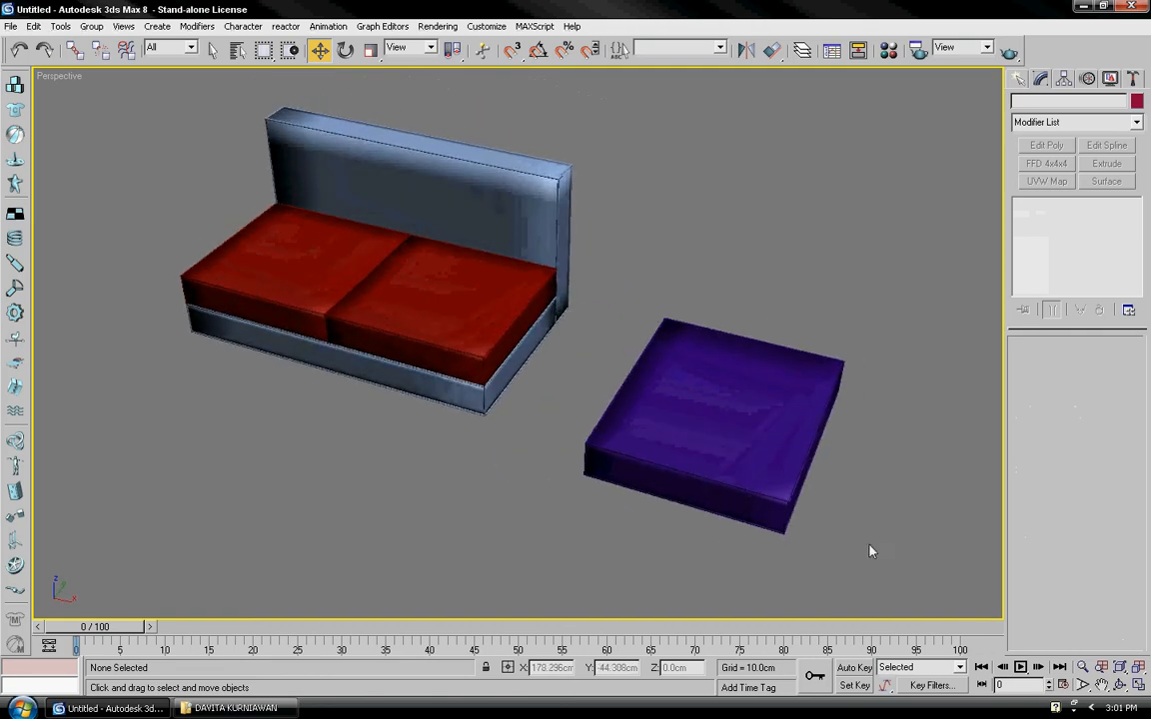
{"action": "left_click_drag", "start_coordinate": [912, 572], "coordinate": [587, 332]}
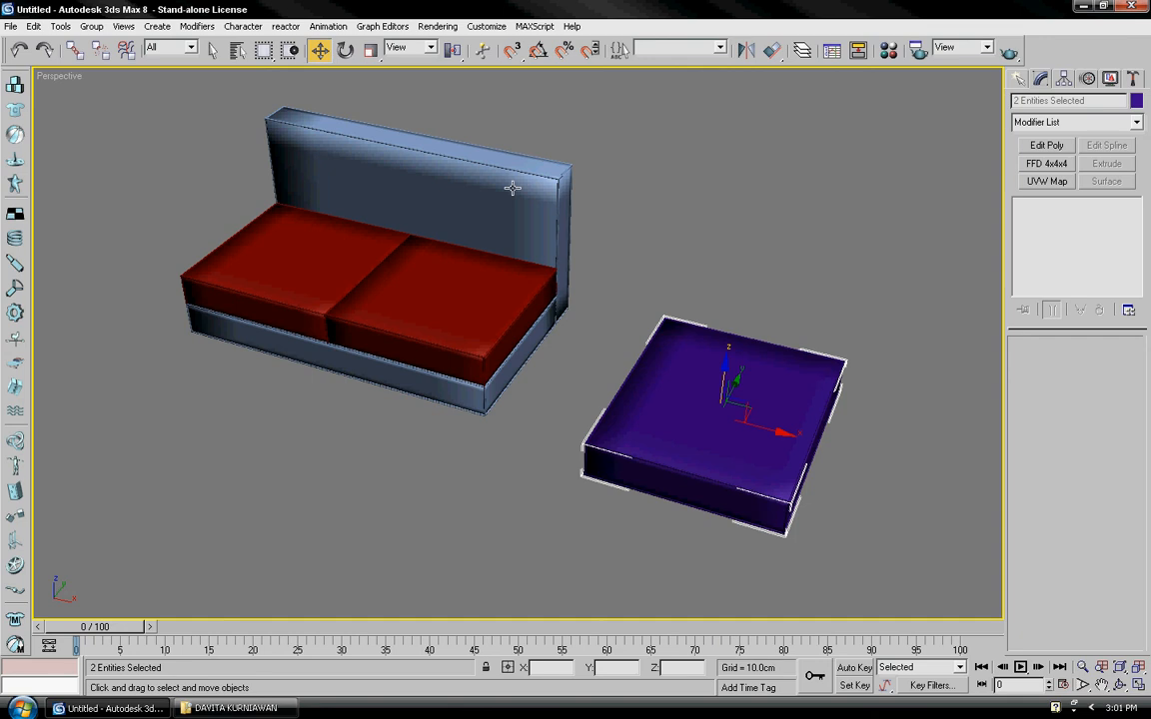
{"action": "left_click", "coordinate": [91, 26]}
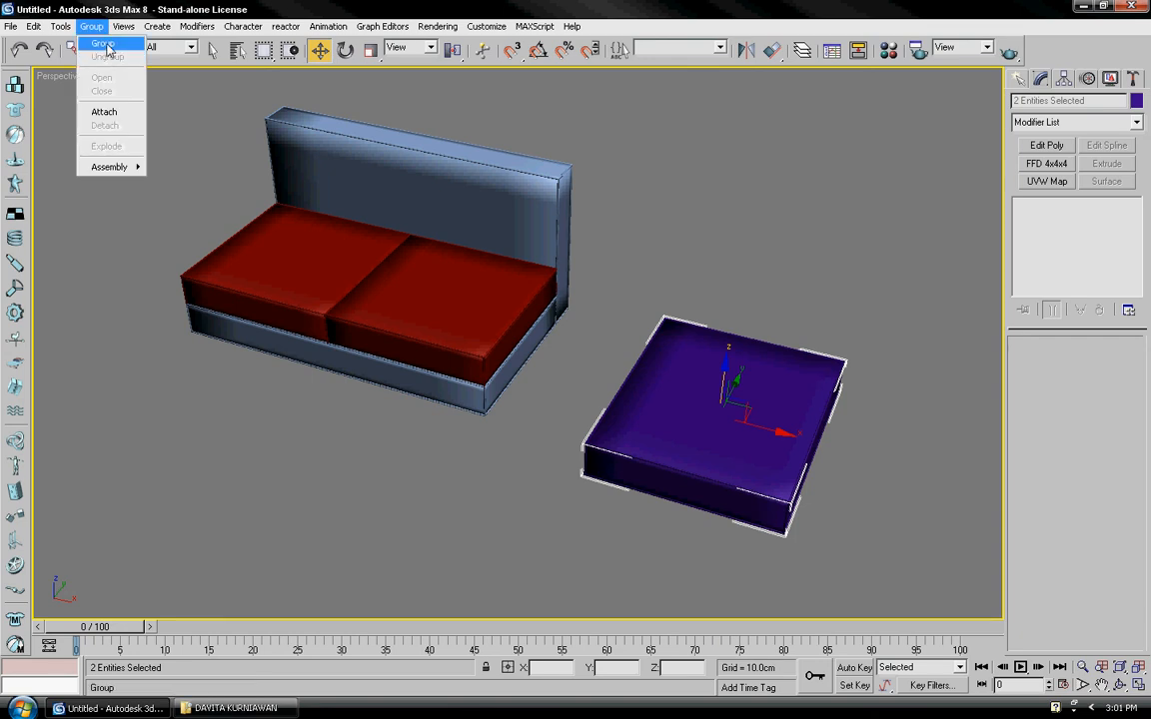
{"action": "left_click", "coordinate": [104, 45]}
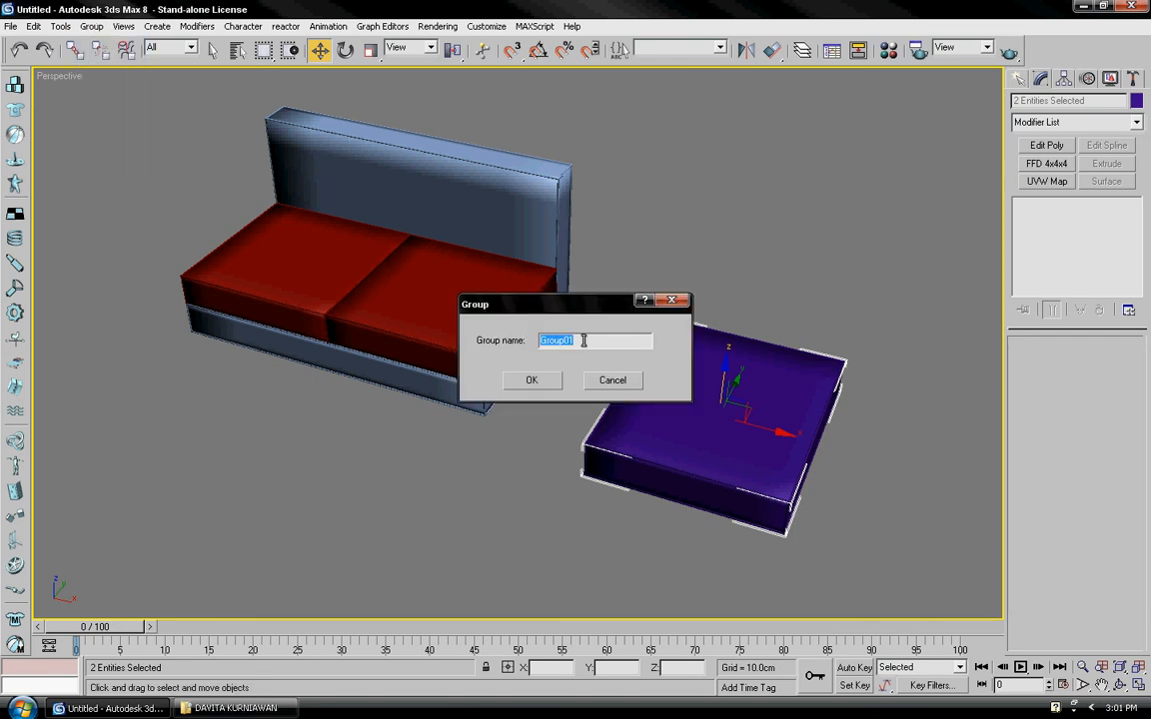
{"action": "type", "text": "sandaran tangan"}
{"action": "left_click", "coordinate": [548, 381]}
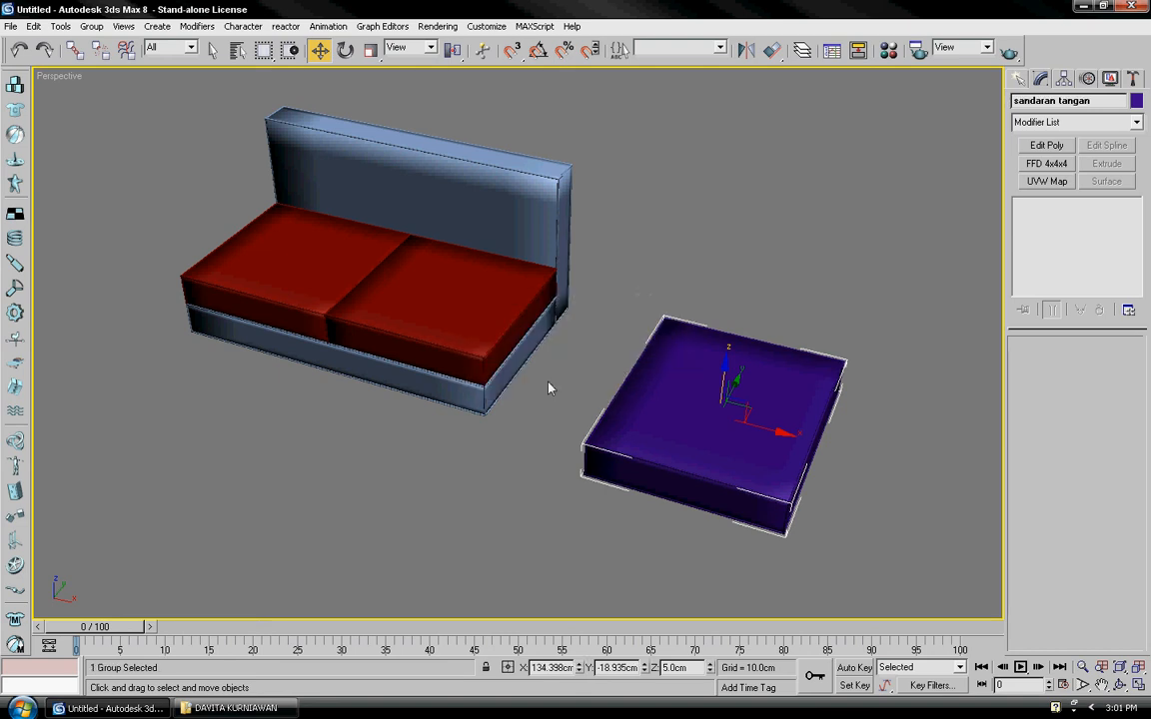
Rotate the sandaran tangan group to 90 degrees about the Y axis so it stands upright
{"action": "middle_click_drag", "start_coordinate": [616, 380], "coordinate": [565, 375]}
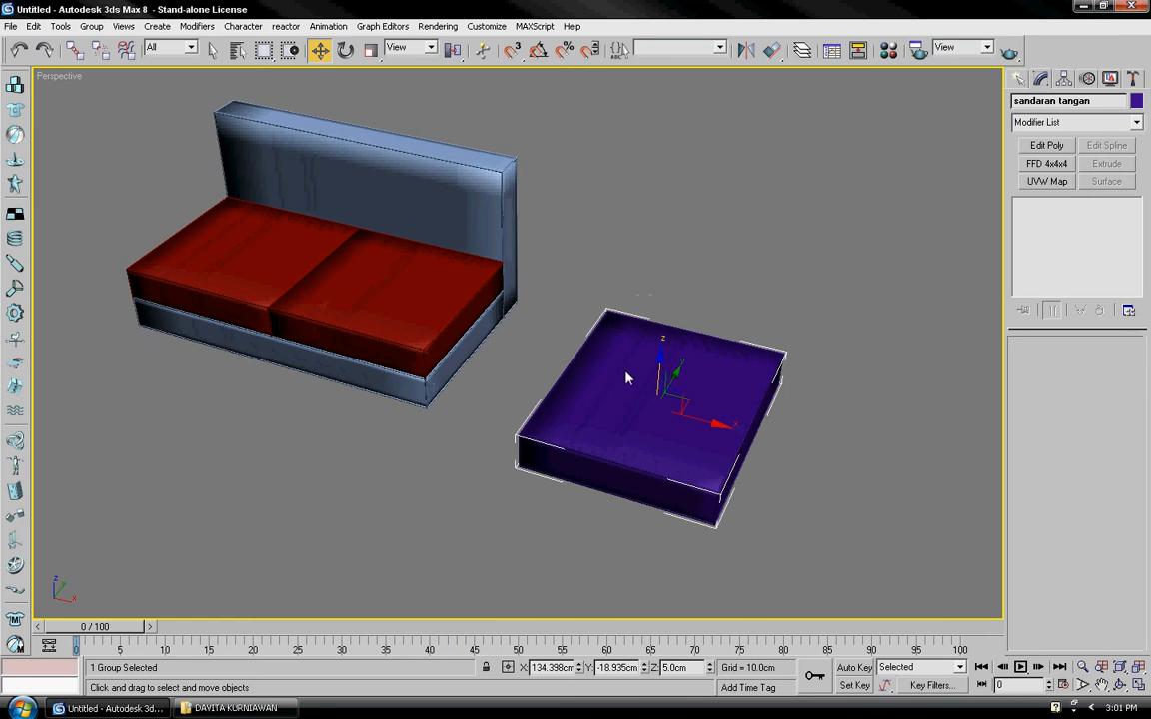
{"action": "left_click", "coordinate": [344, 49]}
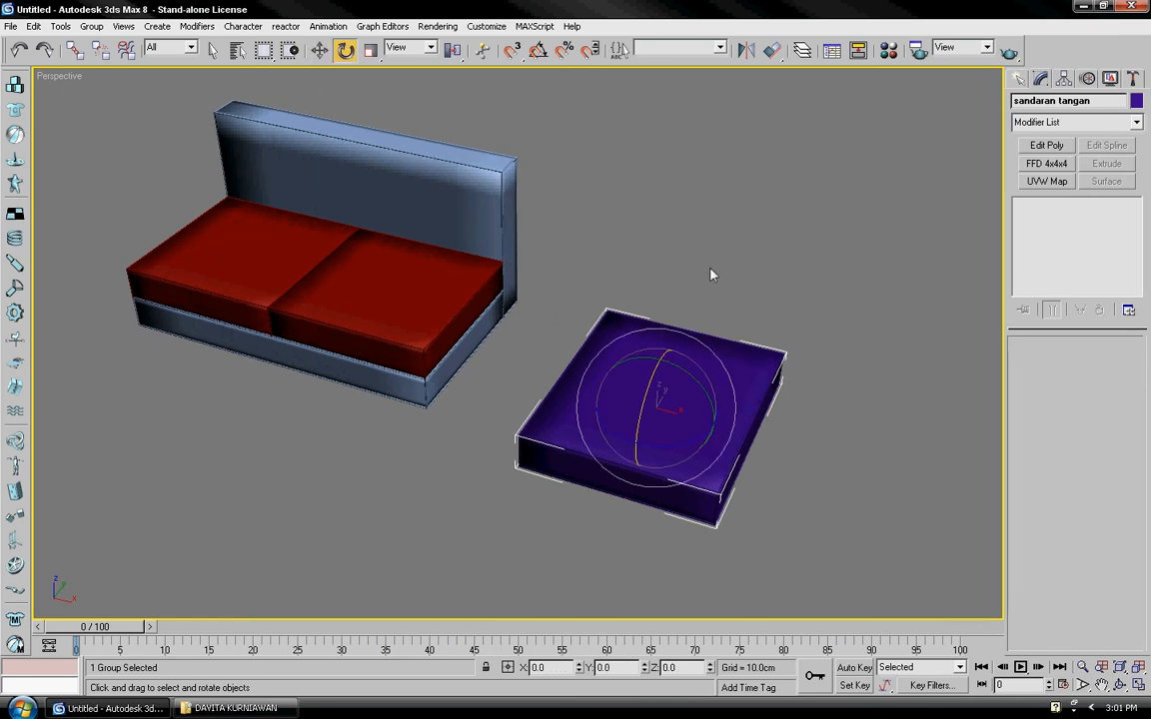
{"action": "middle_click_drag", "start_coordinate": [773, 398], "coordinate": [778, 411]}
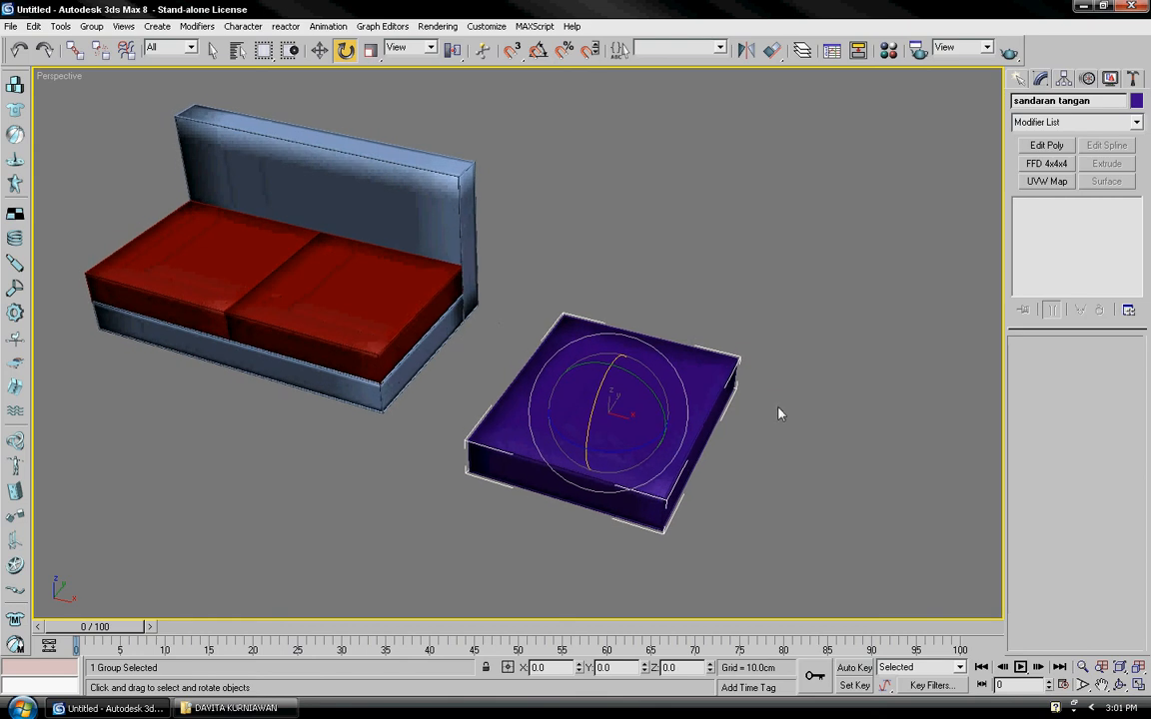
{"action": "left_click_drag", "start_coordinate": [655, 393], "coordinate": [646, 430]}
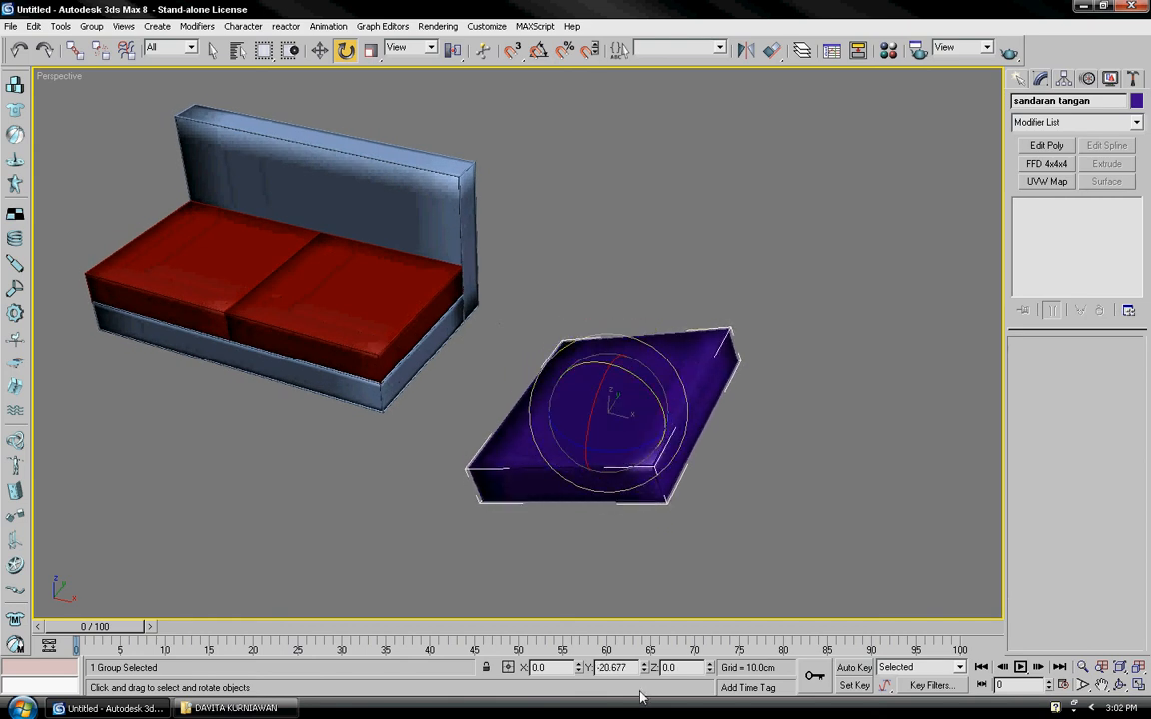
{"action": "left_click_drag", "start_coordinate": [627, 669], "coordinate": [572, 664]}
{"action": "type", "text": "90"}
{"action": "key", "text": "Return"}
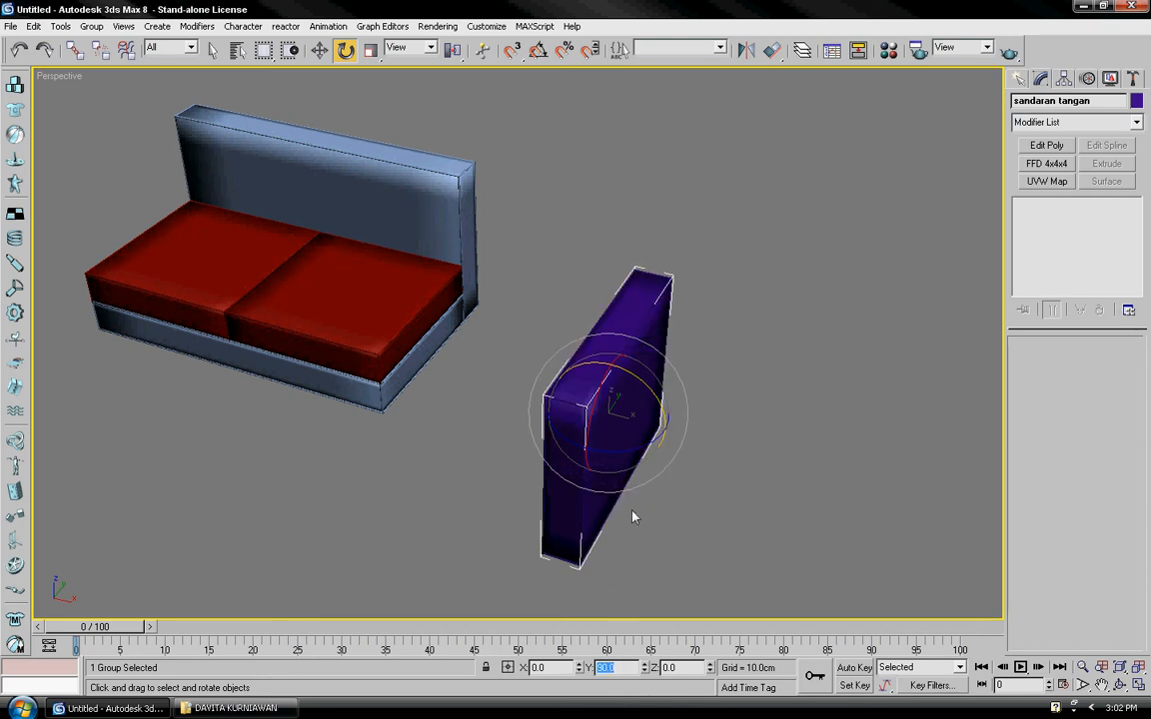
Switch the viewport from Perspective to the Front view with the armrest group still selected
{"action": "middle_click_drag", "start_coordinate": [688, 485], "coordinate": [758, 521]}
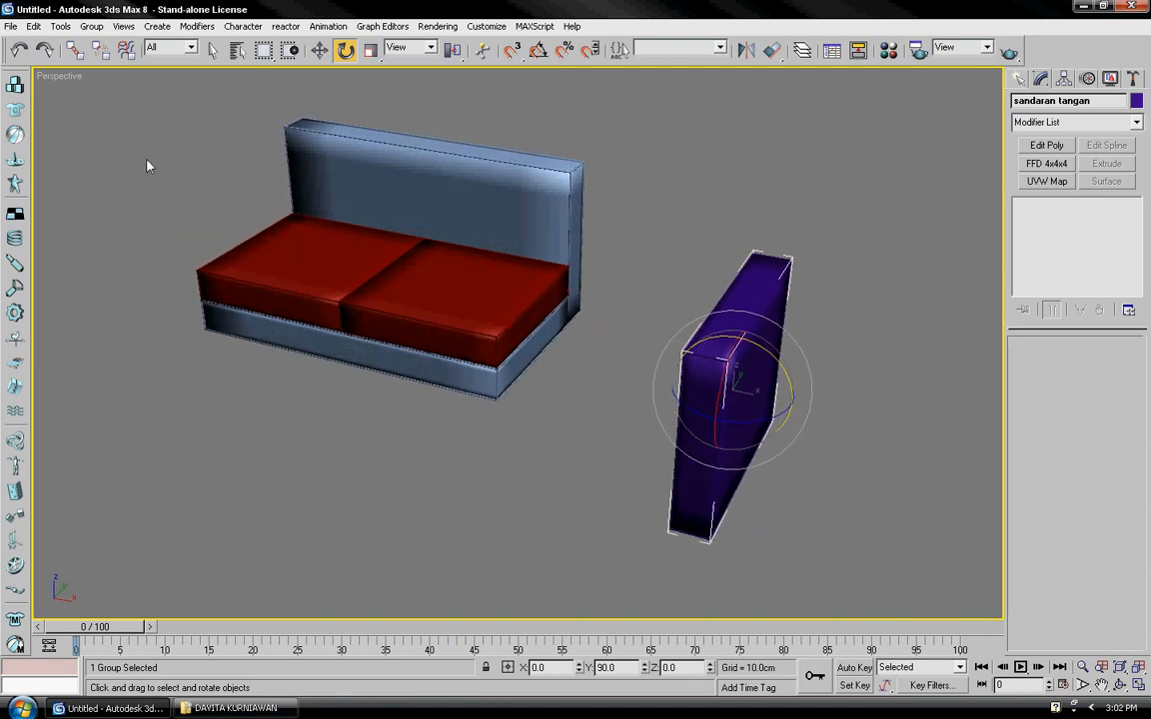
{"action": "right_click", "coordinate": [56, 80]}
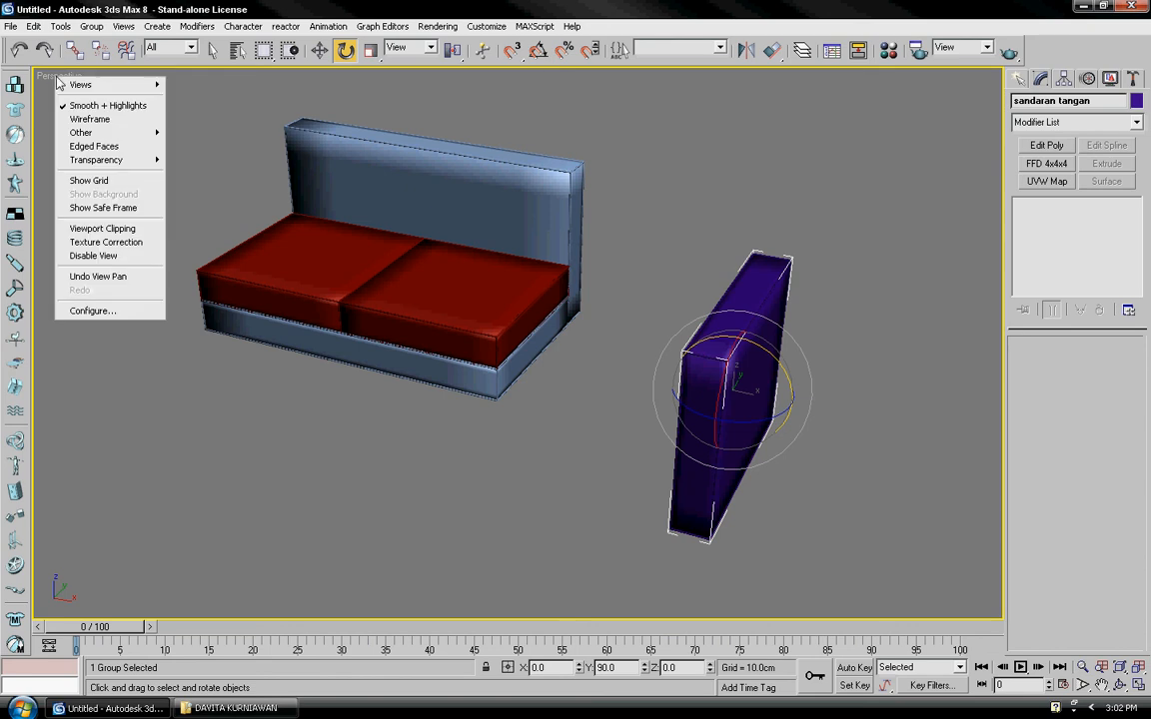
{"action": "mouse_move", "coordinate": [62, 86]}
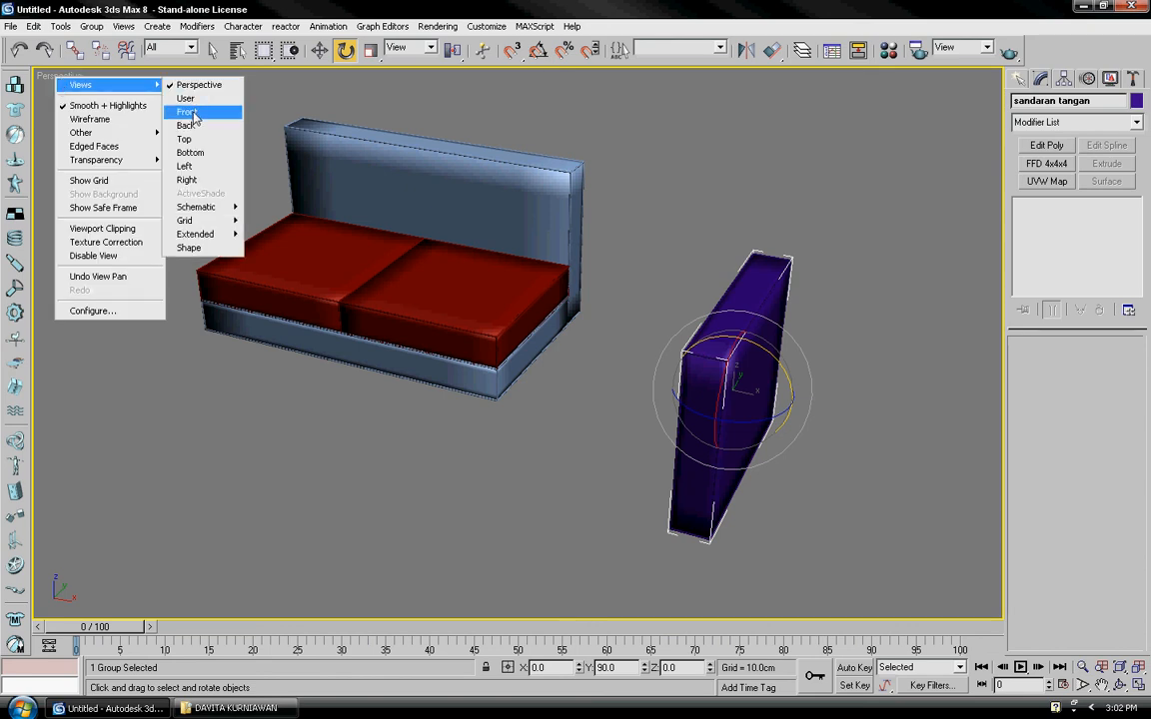
{"action": "left_click", "coordinate": [190, 112]}
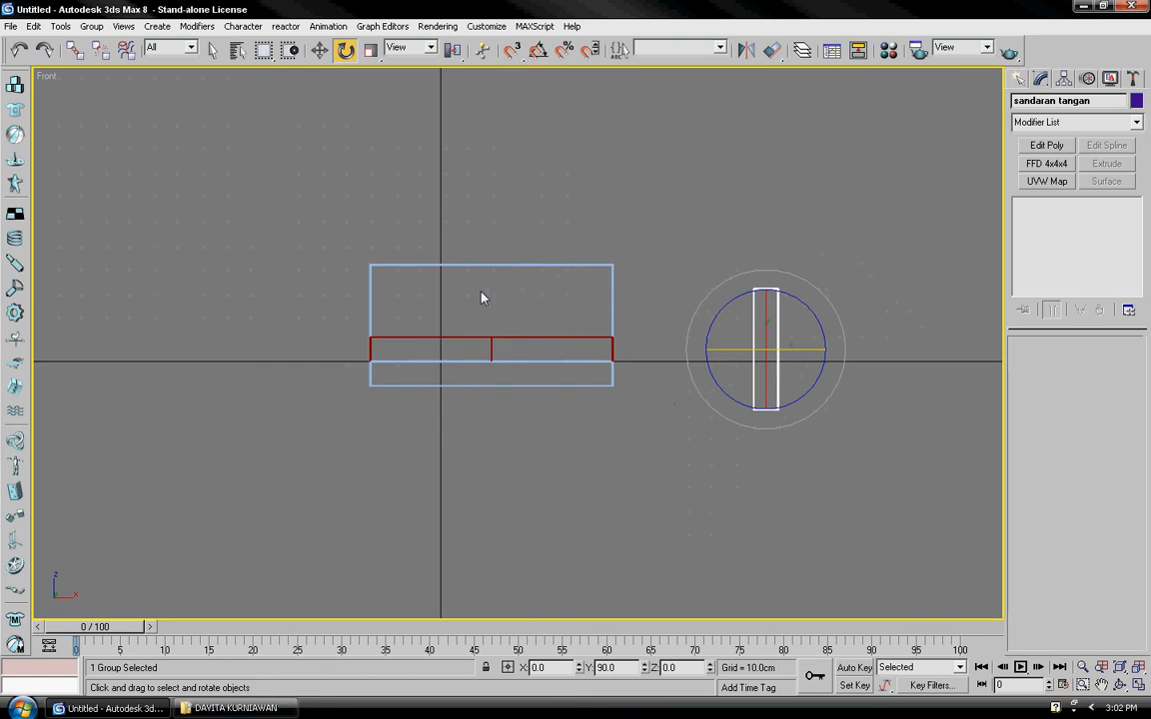
Move the sandaran tangan group flush against the sofa's right end, at about X 76.6 cm and Z -0.15 cm
{"action": "left_click", "coordinate": [319, 50]}
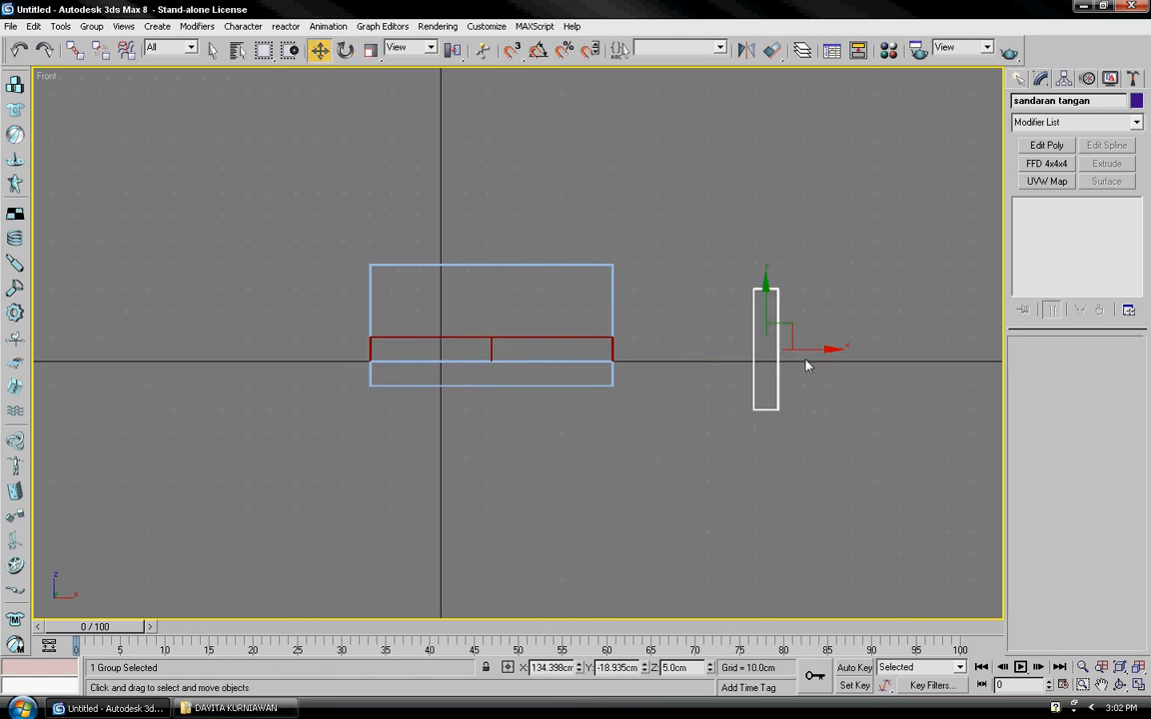
{"action": "left_click_drag", "start_coordinate": [805, 350], "coordinate": [666, 349]}
{"action": "scroll", "coordinate": [760, 290], "scroll_direction": "up", "scroll_amount": 2}
{"action": "middle_click_drag", "start_coordinate": [663, 347], "coordinate": [598, 309]}
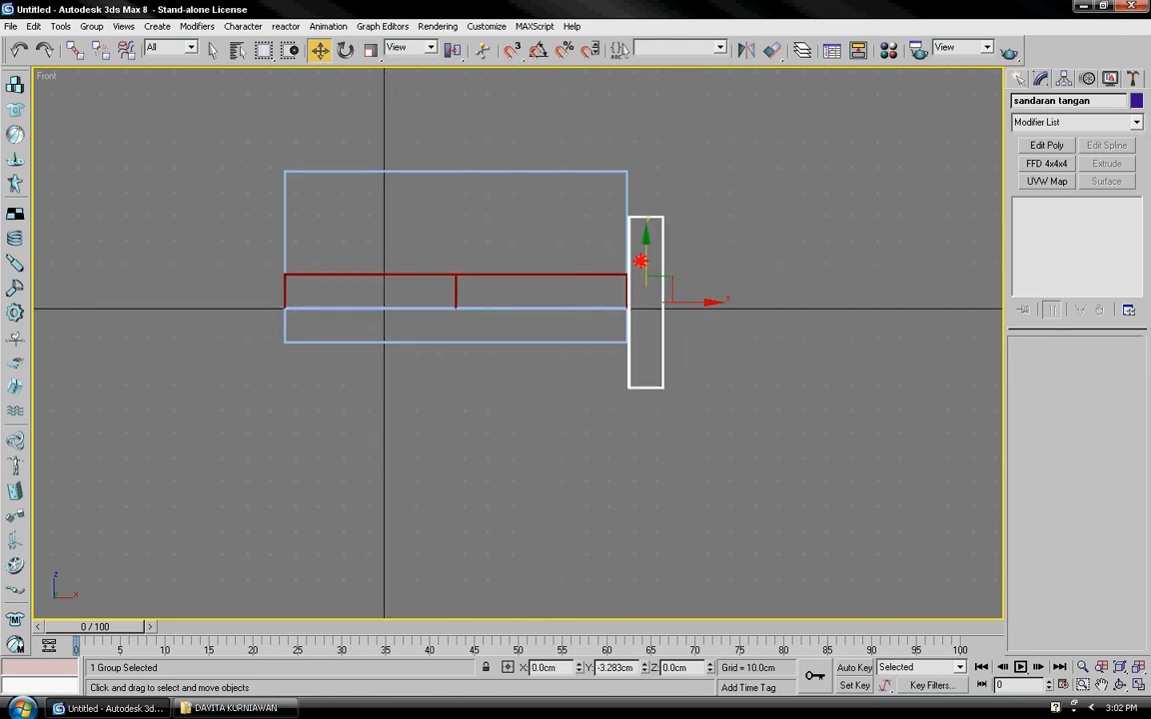
{"action": "left_click_drag", "start_coordinate": [645, 250], "coordinate": [645, 257]}
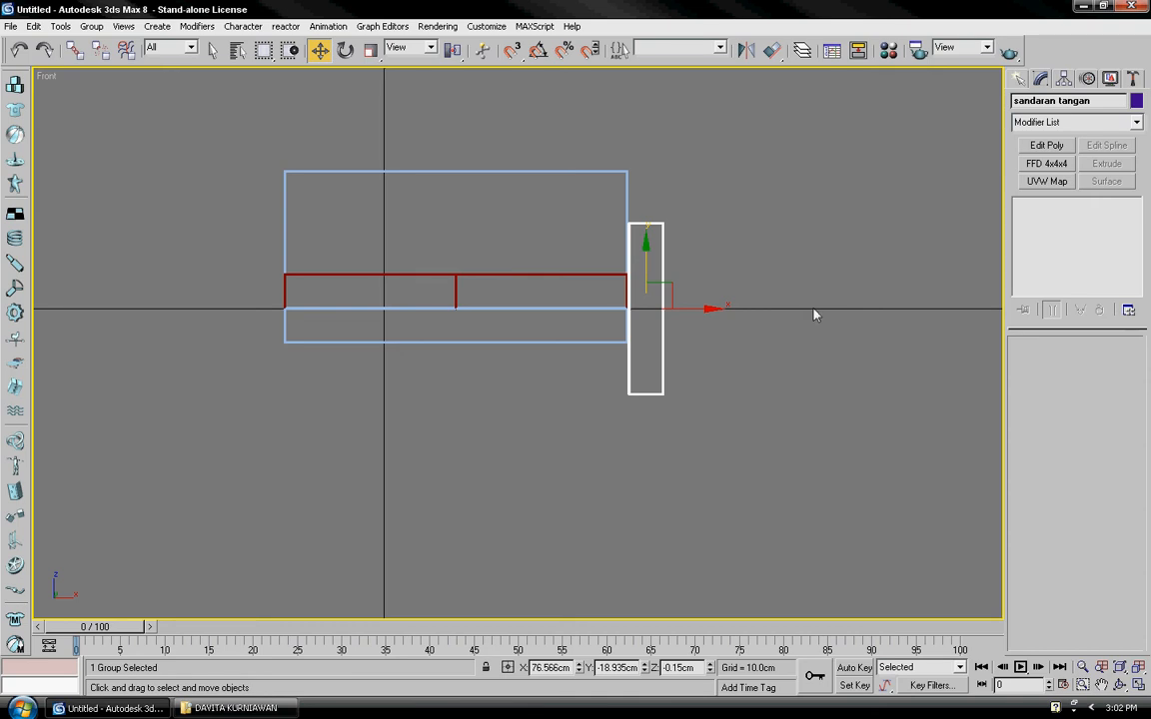
Set the armrest group's Y position to -20 cm and deselect it
{"action": "left_click", "coordinate": [690, 314]}
{"action": "left_click", "coordinate": [659, 302]}
{"action": "left_click", "coordinate": [679, 667]}
{"action": "double_click", "coordinate": [601, 668]}
{"action": "type", "text": "-20"}
{"action": "key", "text": "Return"}
{"action": "left_click", "coordinate": [627, 551]}
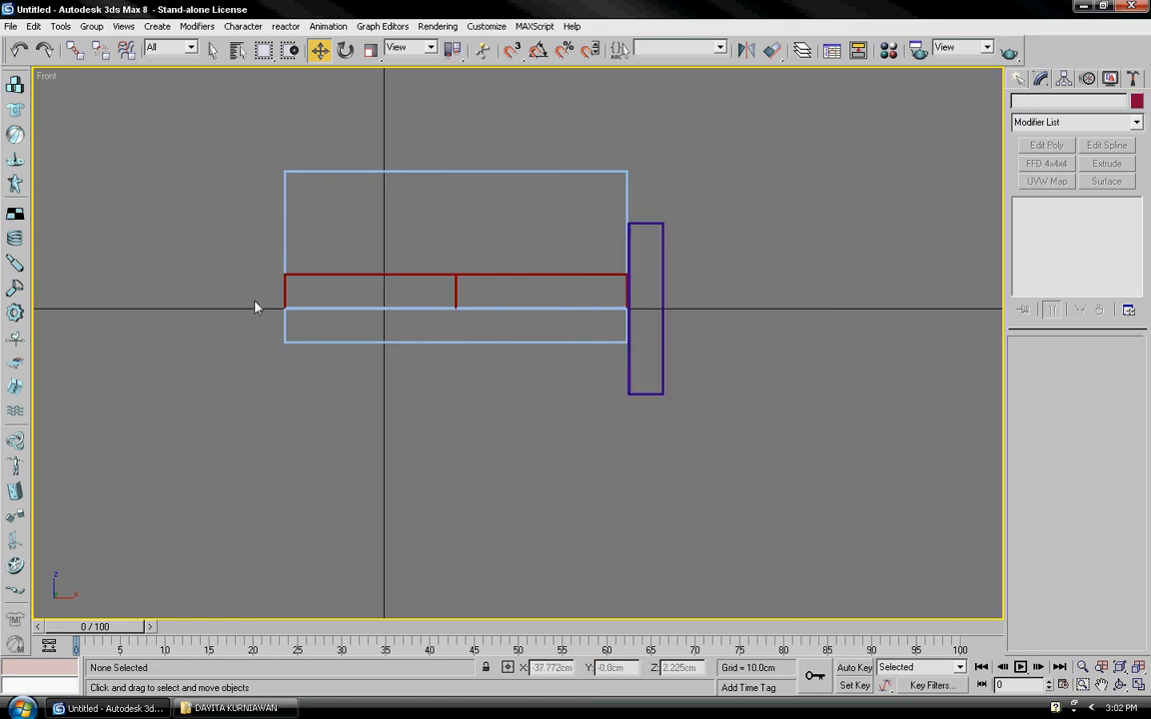
Switch the viewport to Top and slide the armrest group along Y to about 2.7 cm, level with the sofa's depth
{"action": "middle_click_drag", "start_coordinate": [256, 309], "coordinate": [303, 317]}
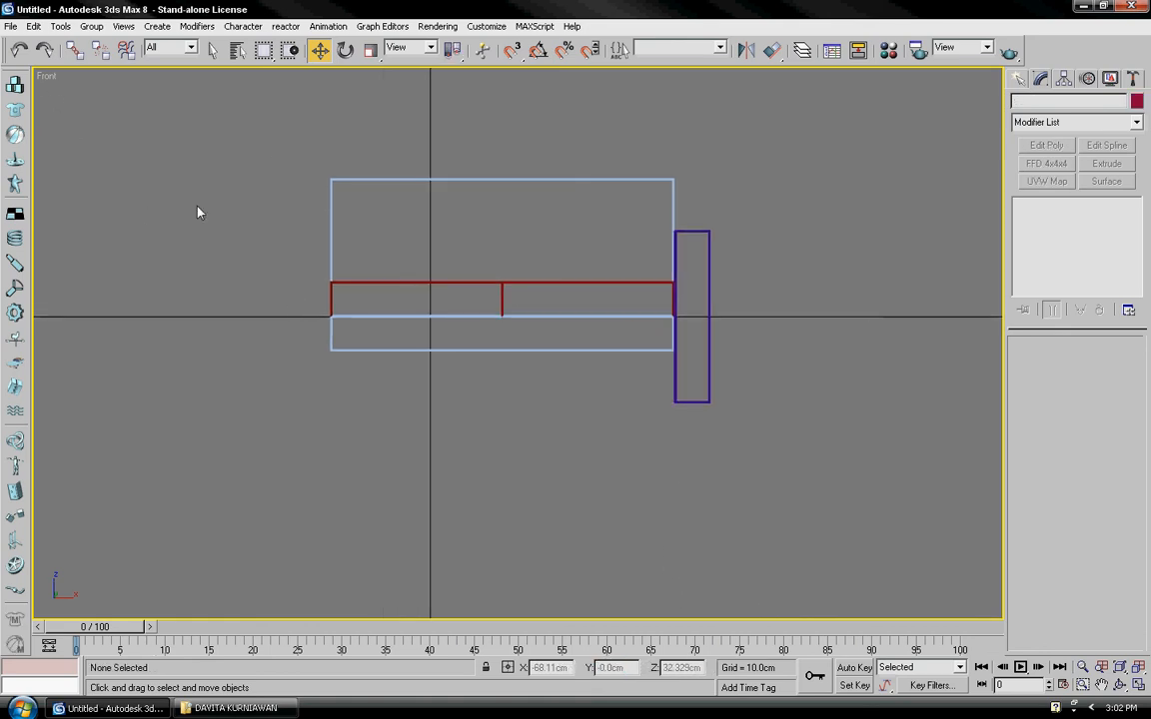
{"action": "right_click", "coordinate": [43, 82]}
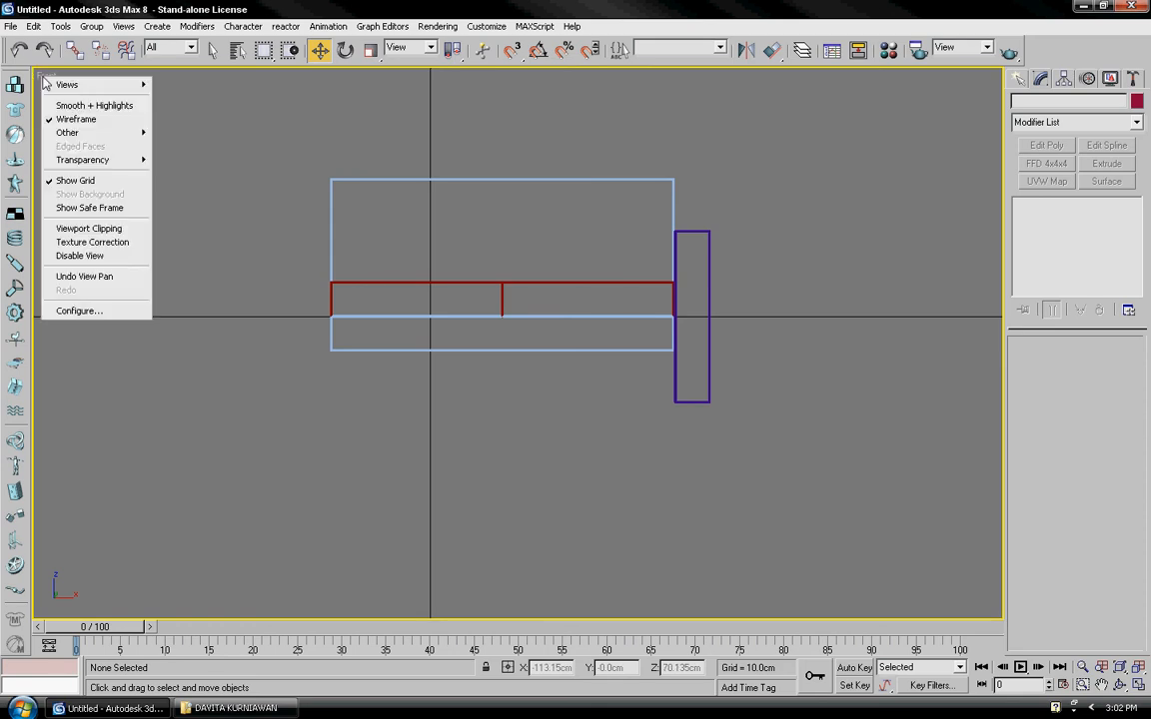
{"action": "mouse_move", "coordinate": [70, 85]}
{"action": "left_click", "coordinate": [198, 144]}
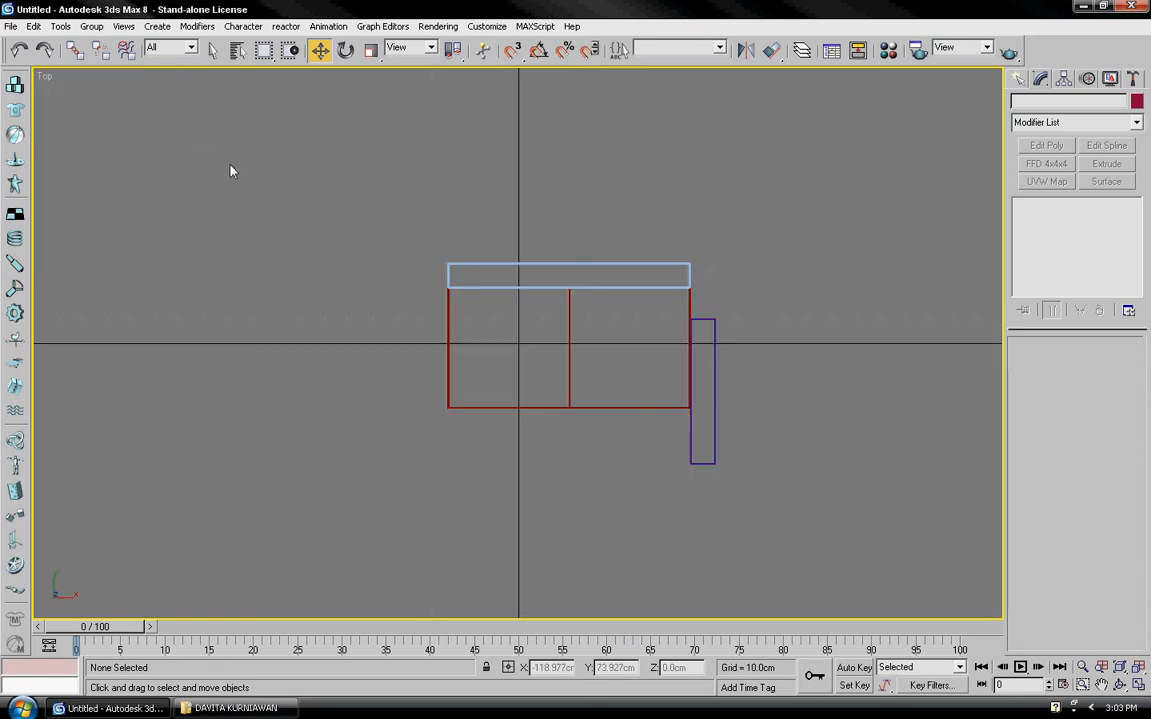
{"action": "middle_click_drag", "start_coordinate": [454, 254], "coordinate": [373, 251]}
{"action": "middle_click_drag", "start_coordinate": [624, 314], "coordinate": [523, 321]}
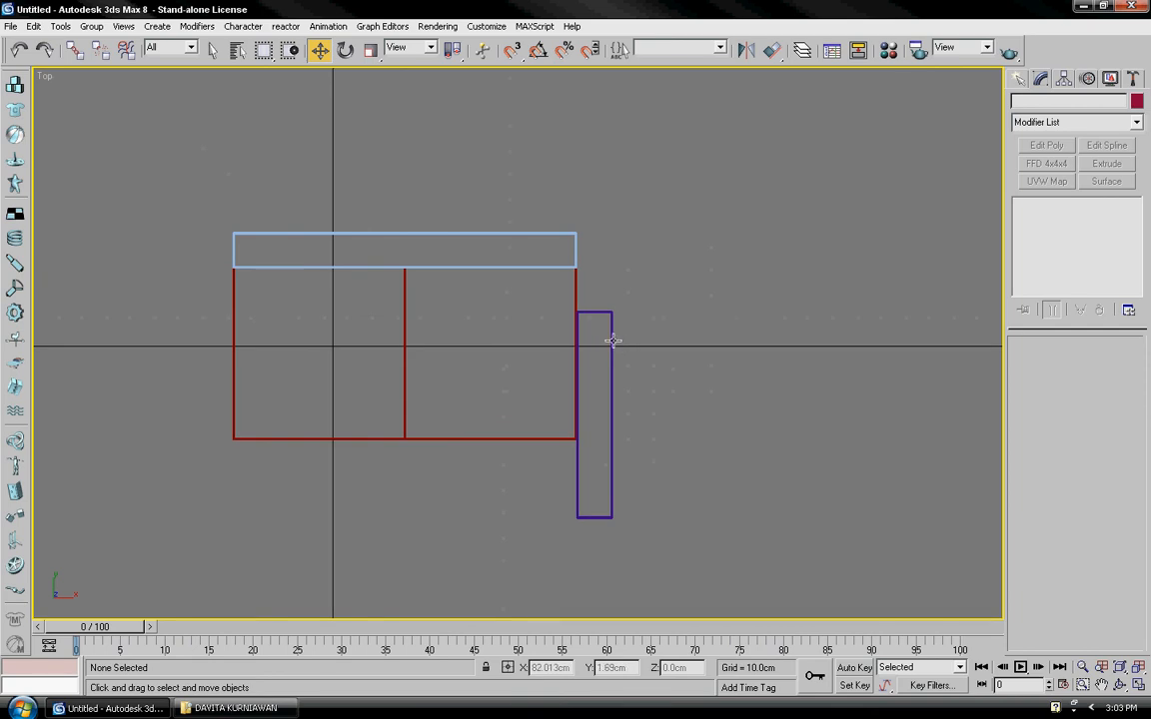
{"action": "left_click", "coordinate": [613, 340]}
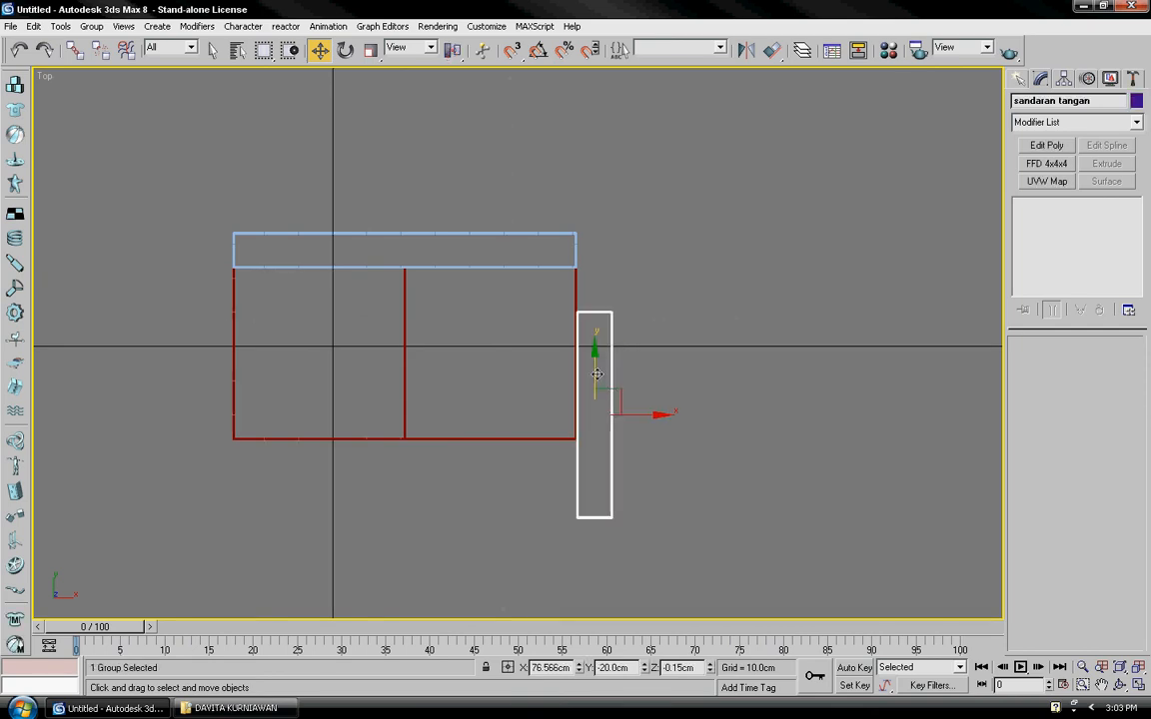
{"action": "left_click_drag", "start_coordinate": [596, 373], "coordinate": [600, 296]}
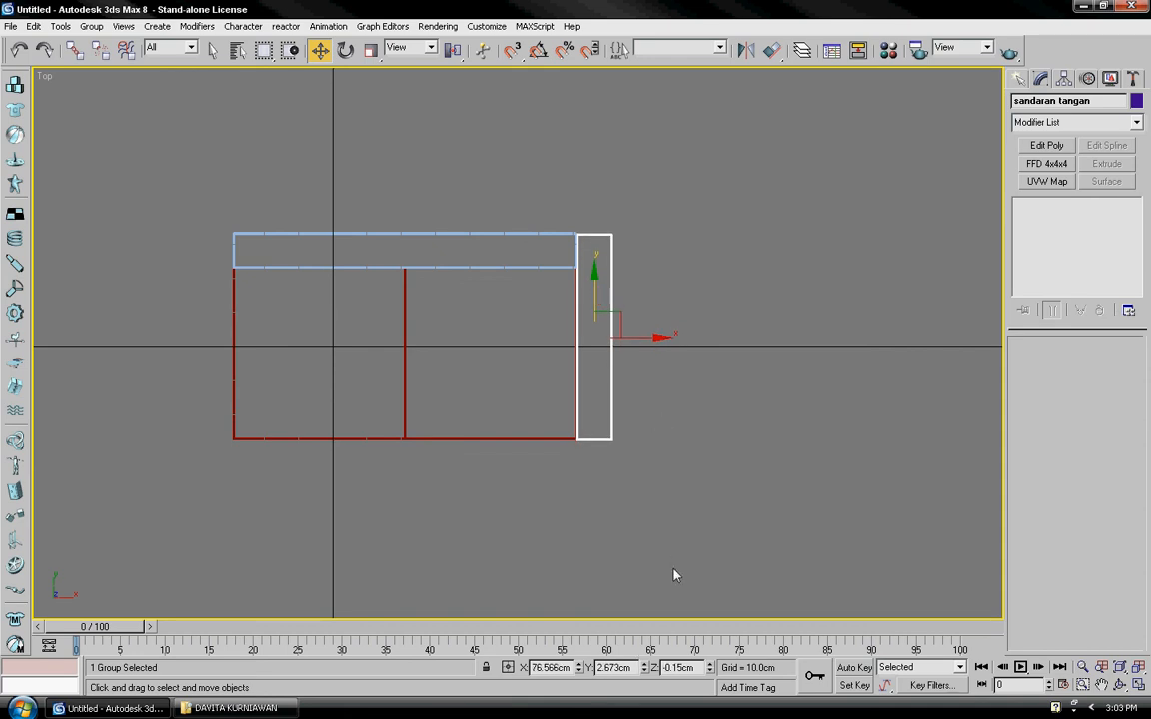
Try the armrest group's Y position at 1 cm, set it to 3 cm, and deselect the group
{"action": "double_click", "coordinate": [631, 673]}
{"action": "type", "text": "1"}
{"action": "key", "text": "Return"}
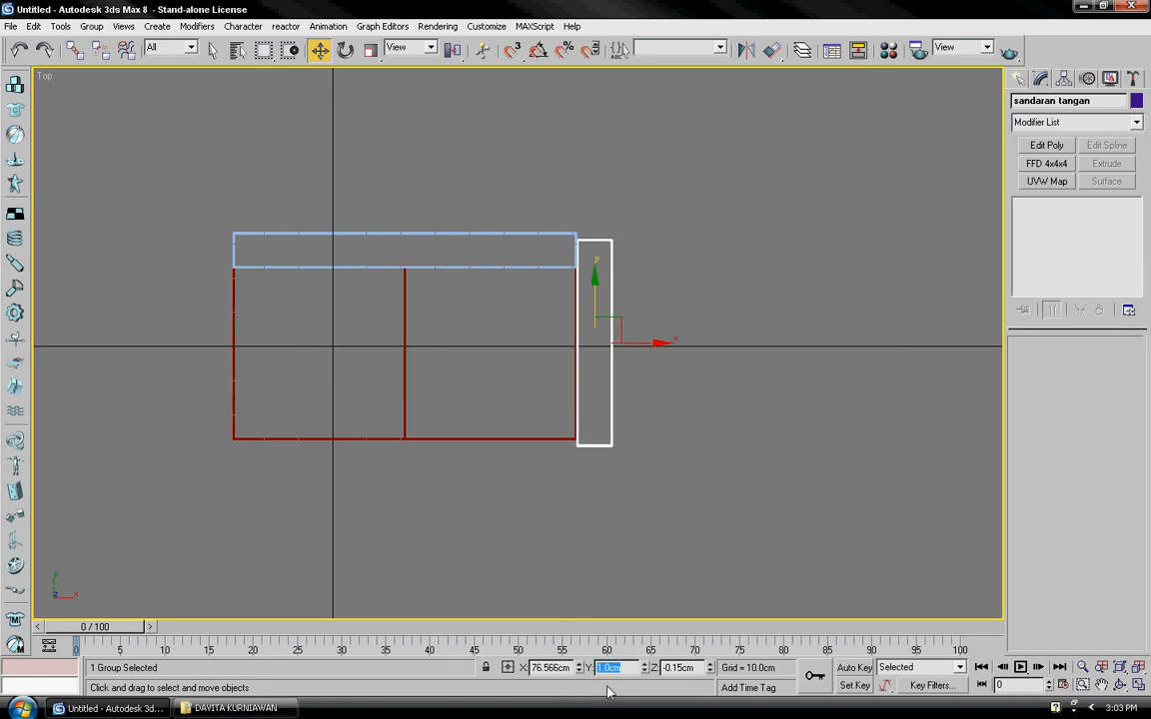
{"action": "type", "text": "3"}
{"action": "key", "text": "Return"}
{"action": "left_click", "coordinate": [624, 483]}
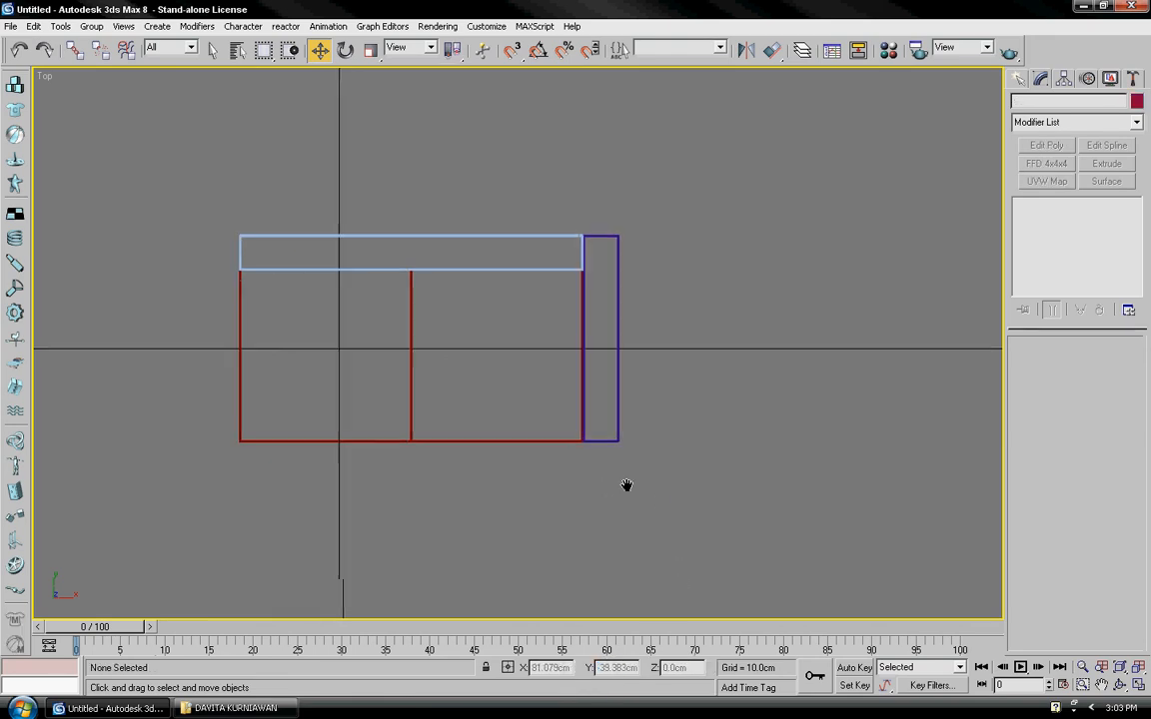
Copy the armrest group along X to the sofa's opposite end, at about X -34.6 cm, as one independent copy, and deselect it
{"action": "middle_click_drag", "start_coordinate": [625, 482], "coordinate": [736, 463]}
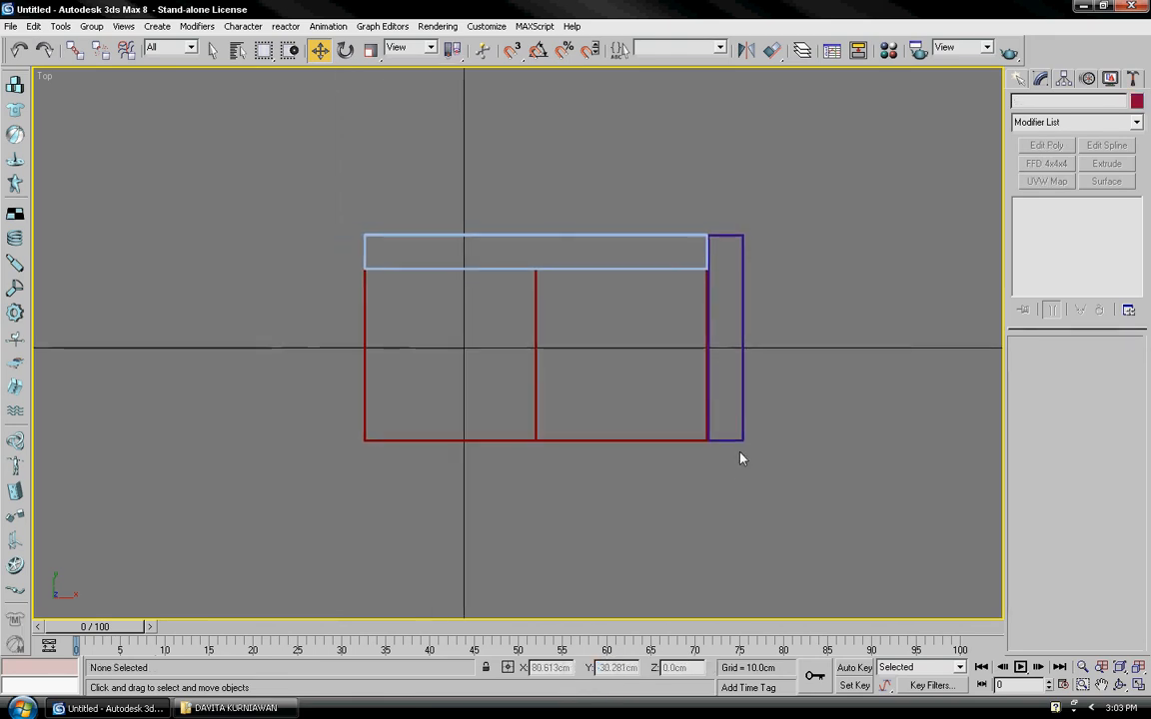
{"action": "left_click", "coordinate": [741, 437]}
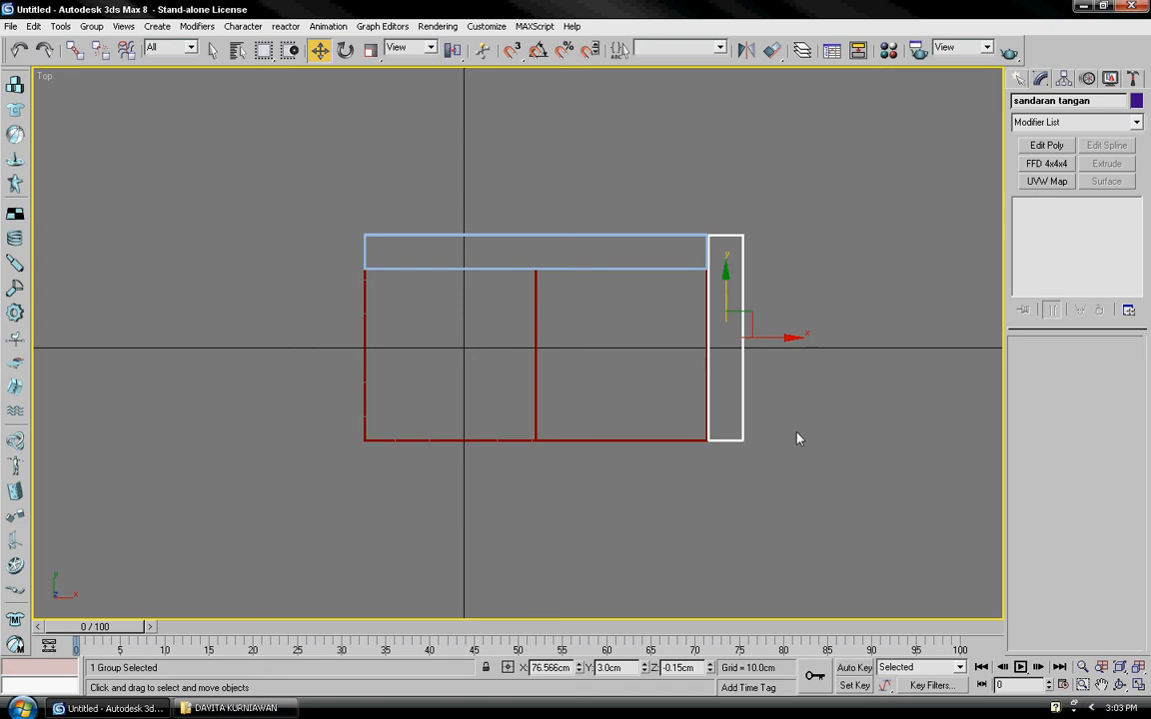
{"action": "left_click", "coordinate": [748, 444]}
{"action": "left_click", "coordinate": [743, 439]}
{"action": "left_click_drag", "start_coordinate": [789, 340], "coordinate": [411, 334], "text": "shift"}
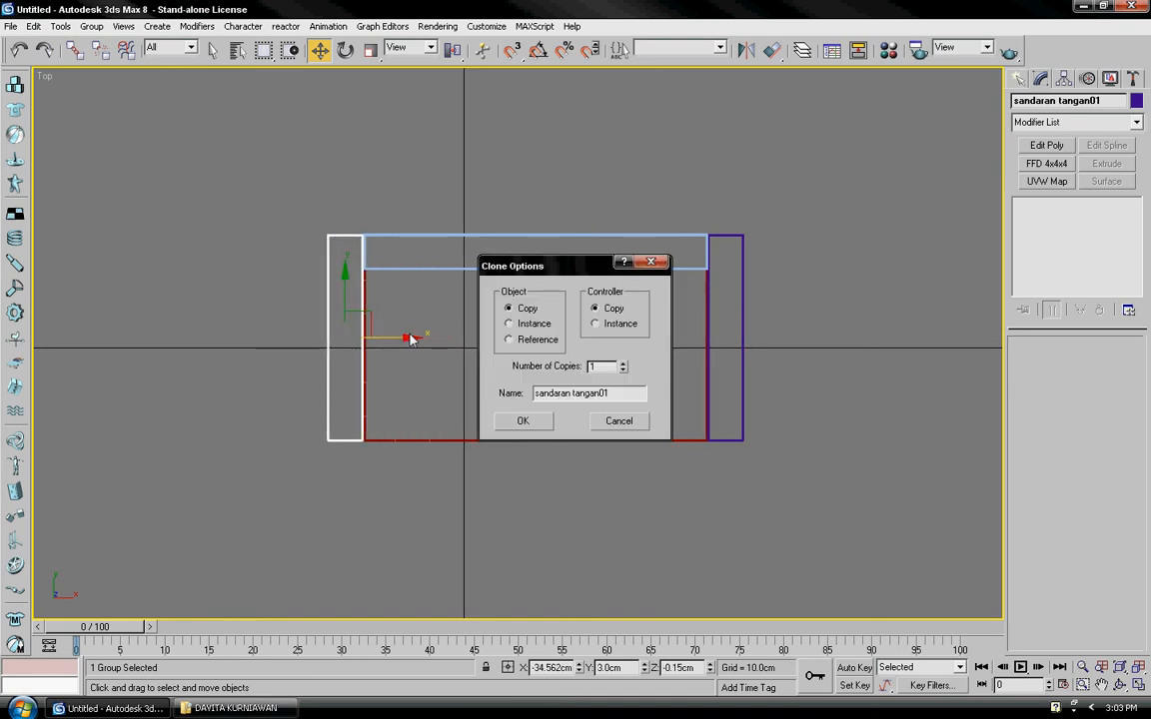
{"action": "left_click", "coordinate": [523, 424]}
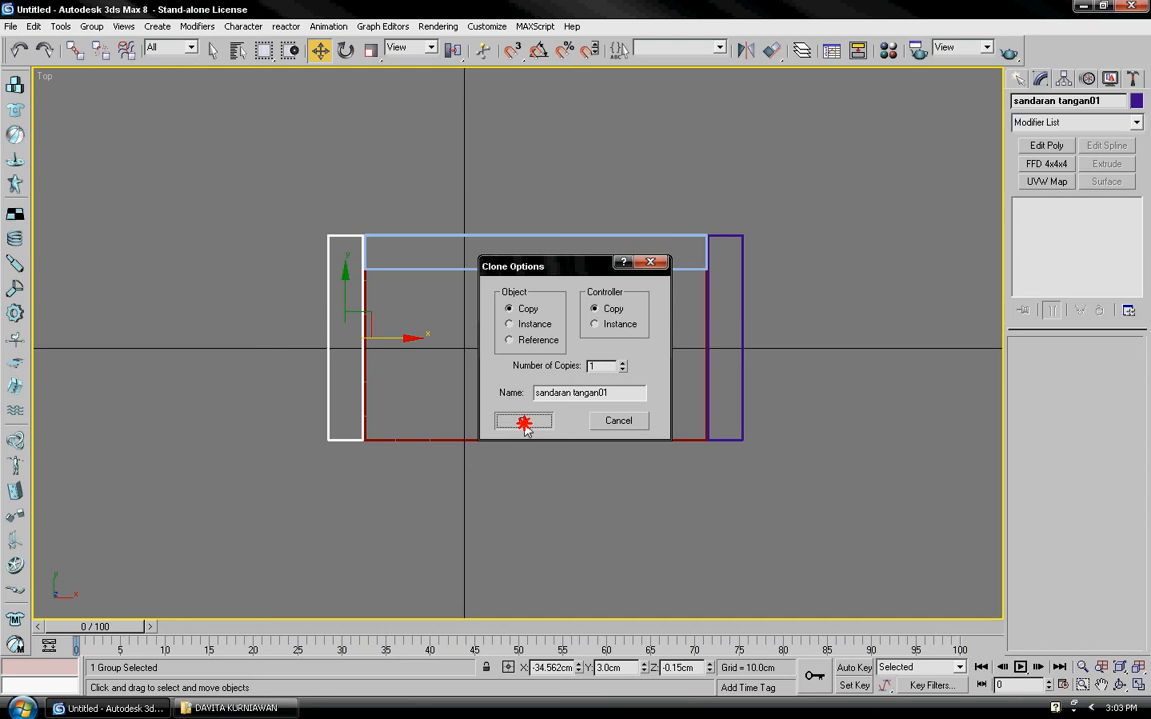
{"action": "left_click", "coordinate": [555, 536]}
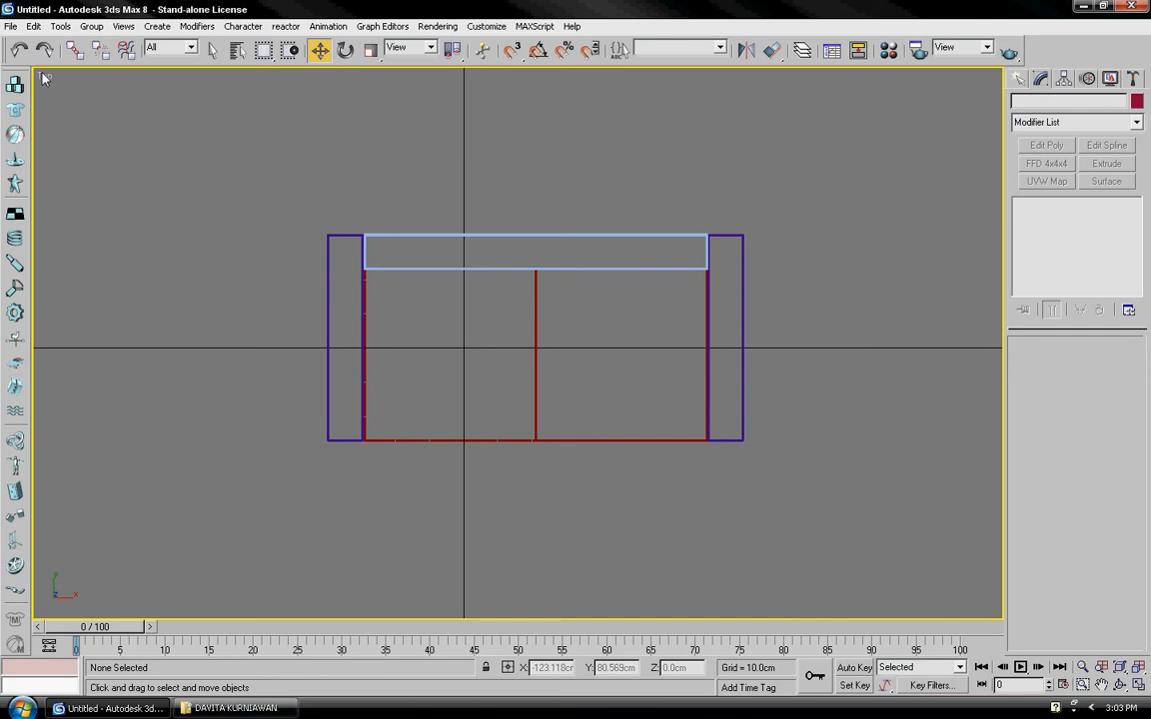
Switch the viewport to Perspective and examine the assembled sofa with both armrests from a front corner
{"action": "mouse_move", "coordinate": [68, 91]}
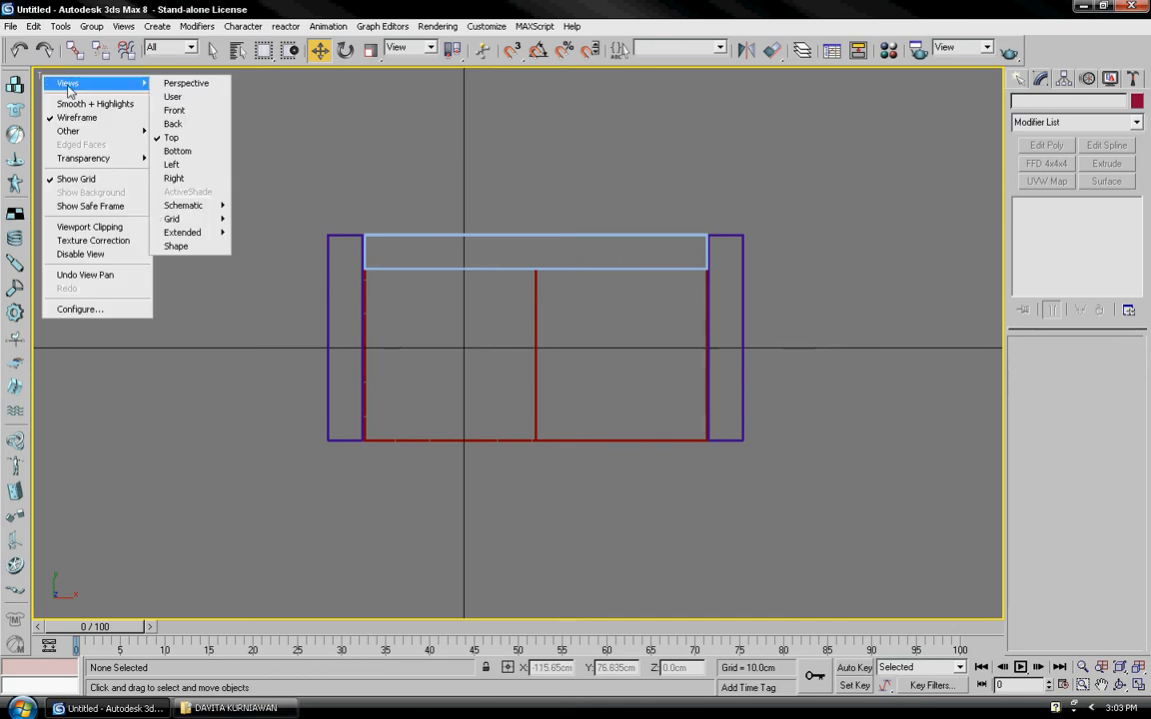
{"action": "left_click", "coordinate": [177, 88]}
{"action": "mouse_move", "coordinate": [471, 310]}
{"action": "middle_mouse_down", "text": "alt"}
{"action": "mouse_move", "coordinate": [594, 405]}
{"action": "mouse_move", "coordinate": [427, 418]}
{"action": "mouse_move", "coordinate": [639, 422]}
{"action": "mouse_move", "coordinate": [644, 436]}
{"action": "mouse_move", "coordinate": [687, 436]}
{"action": "mouse_move", "coordinate": [563, 401]}
{"action": "mouse_move", "coordinate": [648, 385]}
{"action": "mouse_move", "coordinate": [645, 399]}
{"action": "mouse_move", "coordinate": [659, 374]}
{"action": "mouse_move", "coordinate": [645, 407]}
{"action": "mouse_move", "coordinate": [627, 368]}
{"action": "mouse_move", "coordinate": [620, 380]}
{"action": "middle_mouse_up", "text": "alt"}
{"action": "scroll", "coordinate": [647, 397], "scroll_direction": "up", "scroll_amount": 3}
{"action": "scroll", "coordinate": [647, 396], "scroll_direction": "down", "scroll_amount": 4}
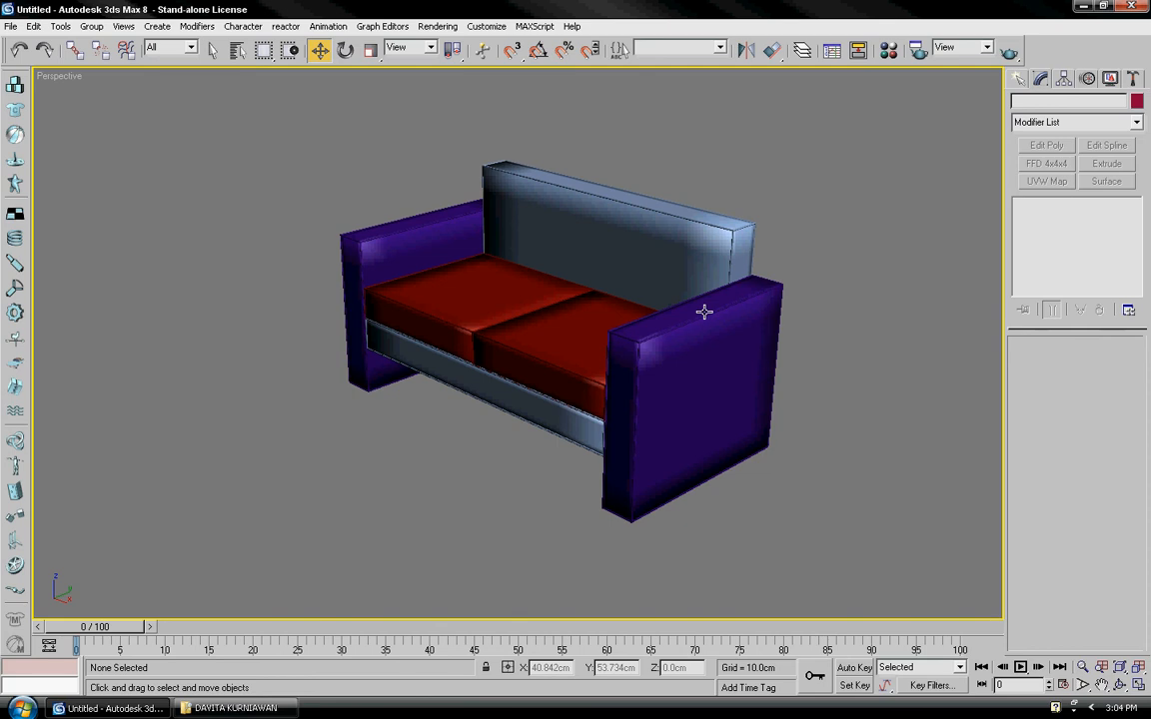
Load Fabric_Tan_Carpet from the material library into the first Material Editor sample slot
{"action": "left_click", "coordinate": [888, 52]}
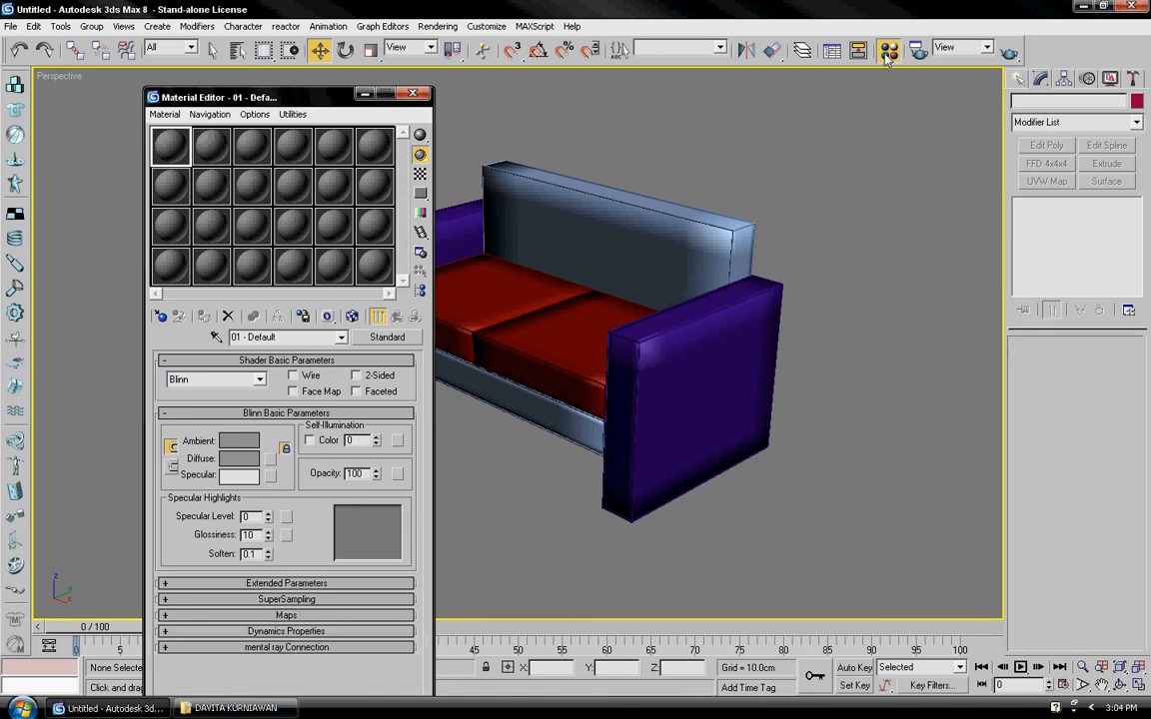
{"action": "left_click", "coordinate": [387, 336]}
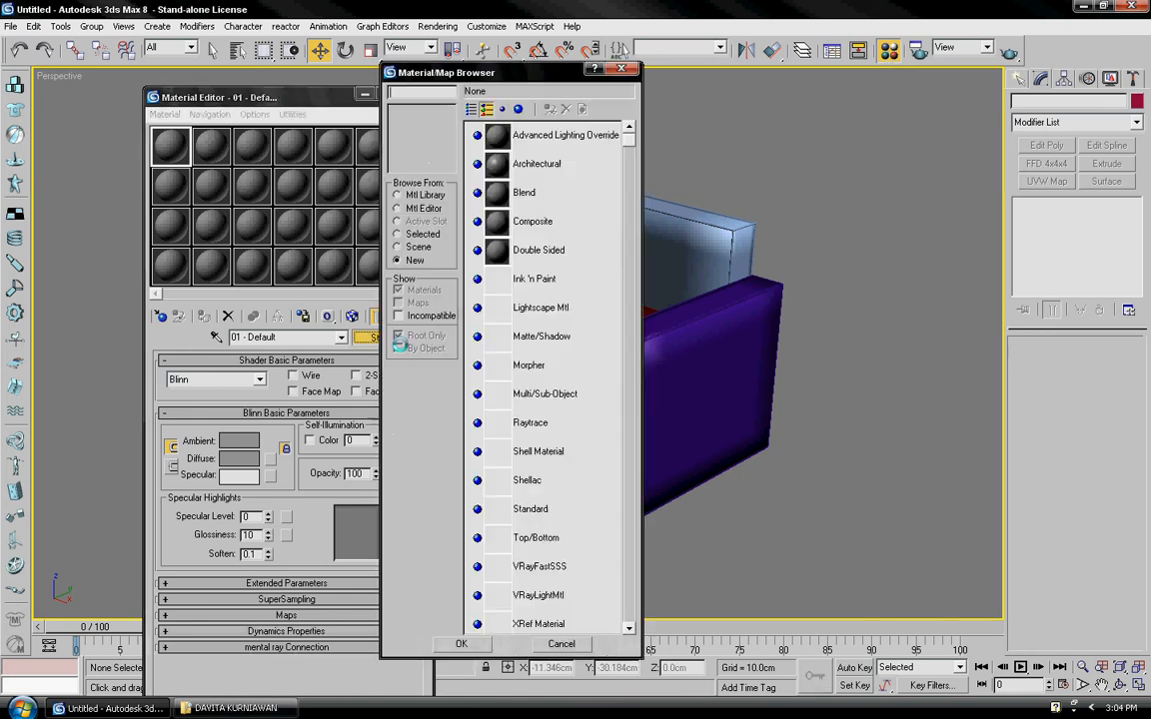
{"action": "left_click", "coordinate": [397, 195]}
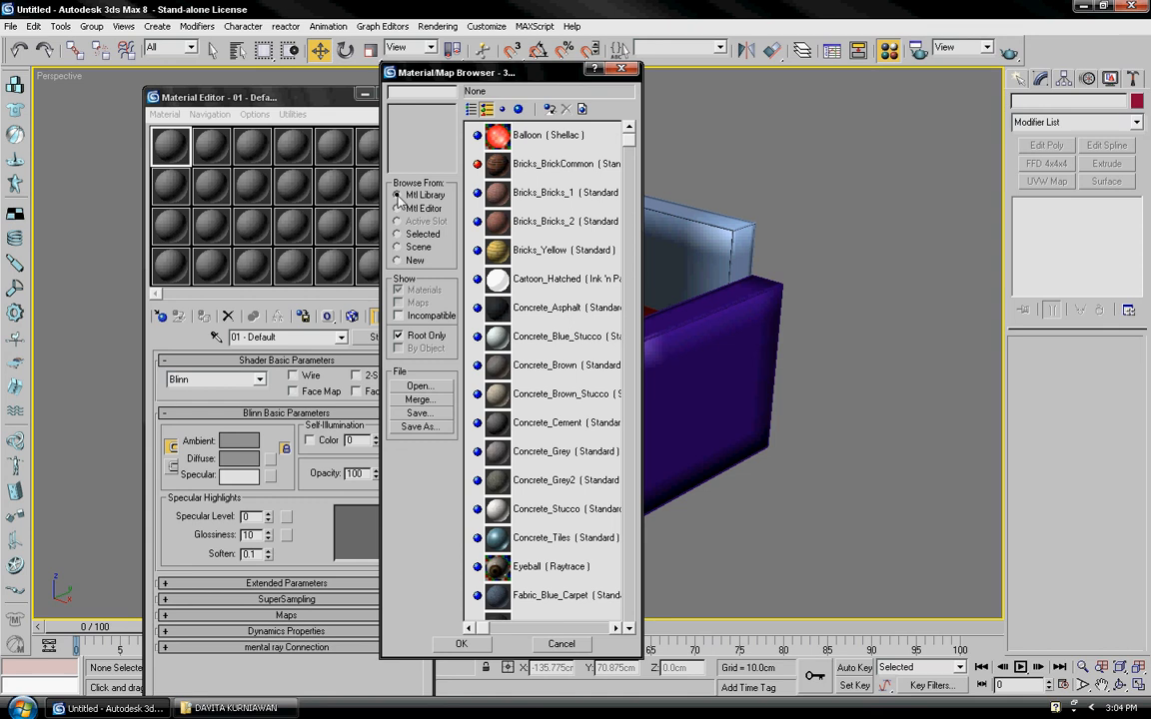
{"action": "left_click_drag", "start_coordinate": [627, 136], "coordinate": [620, 204]}
{"action": "left_click", "coordinate": [524, 385]}
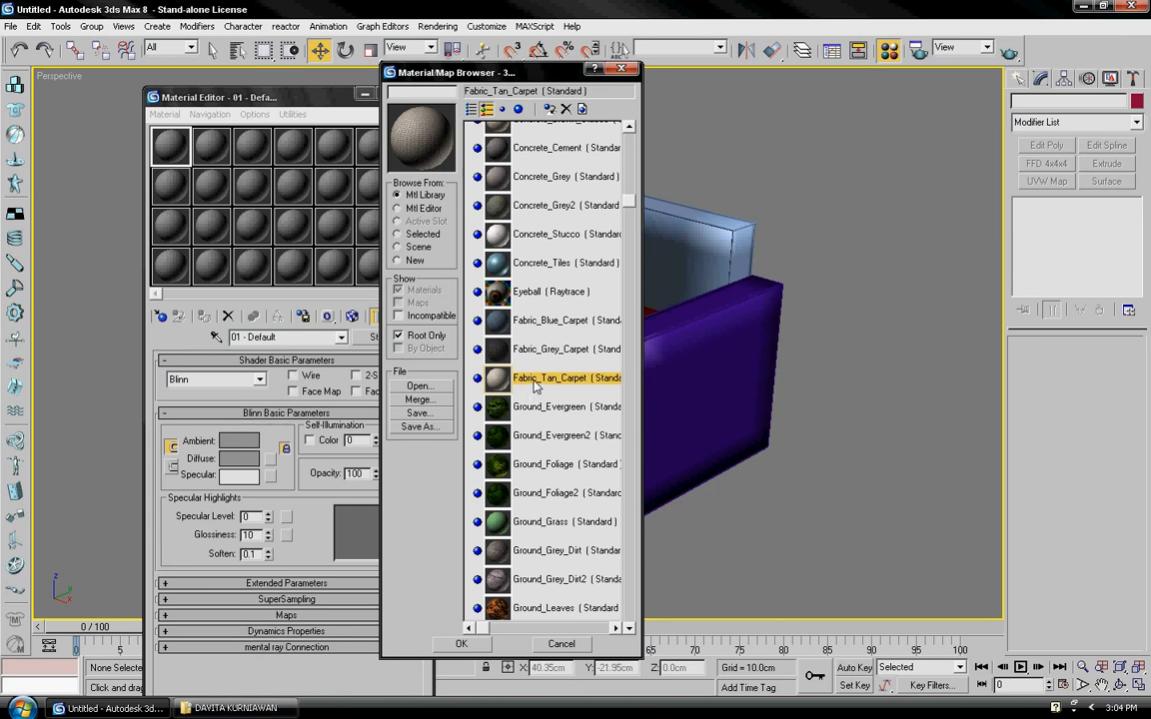
{"action": "double_click", "coordinate": [536, 388]}
{"action": "left_click_drag", "start_coordinate": [312, 98], "coordinate": [271, 91]}
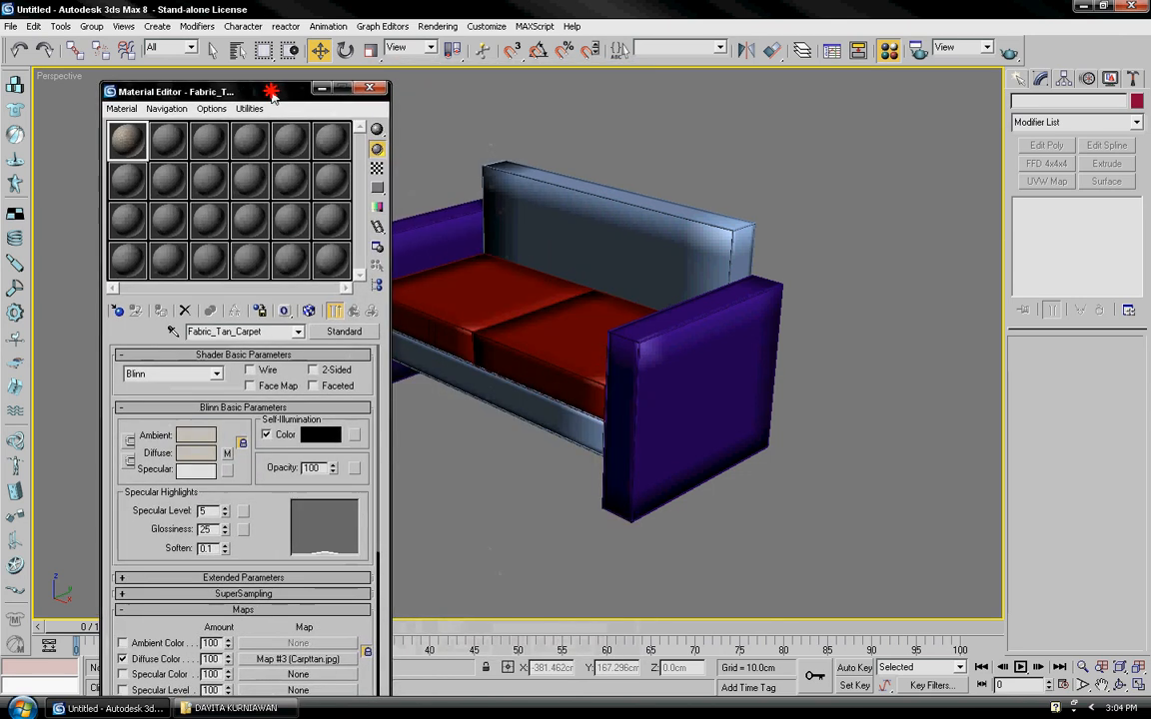
Apply the Fabric_Tan_Carpet material to the sofa 03 backrest group
{"action": "left_click_drag", "start_coordinate": [126, 145], "coordinate": [589, 222]}
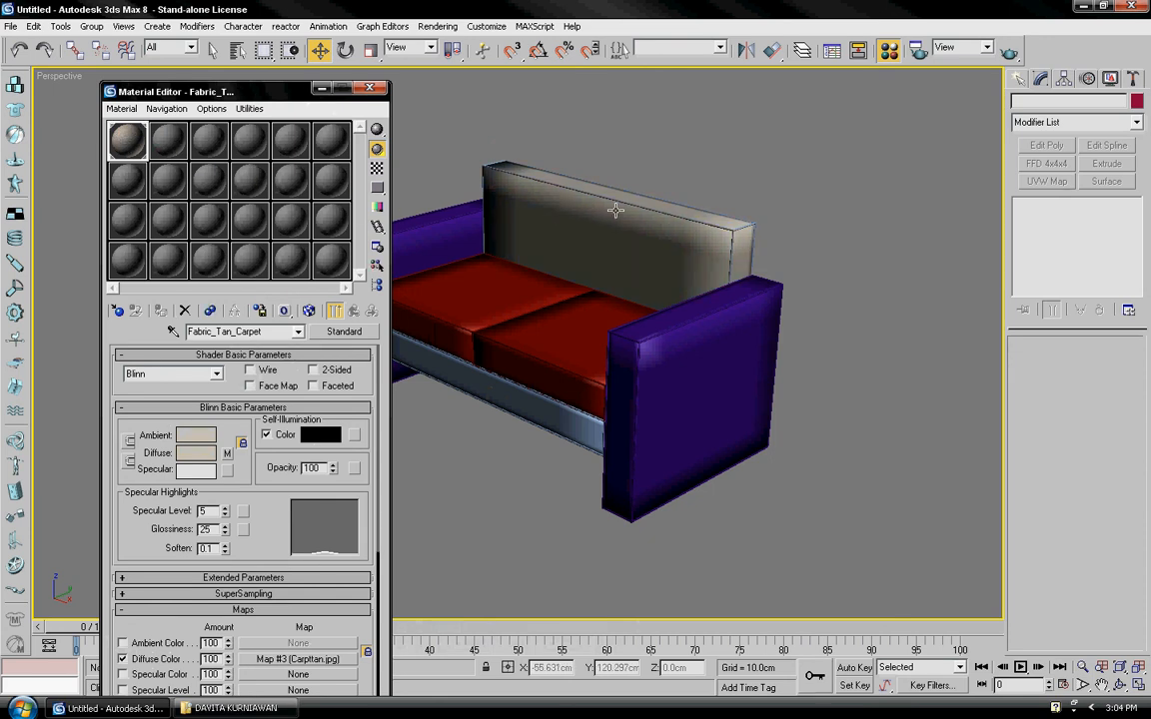
{"action": "left_click", "coordinate": [616, 210]}
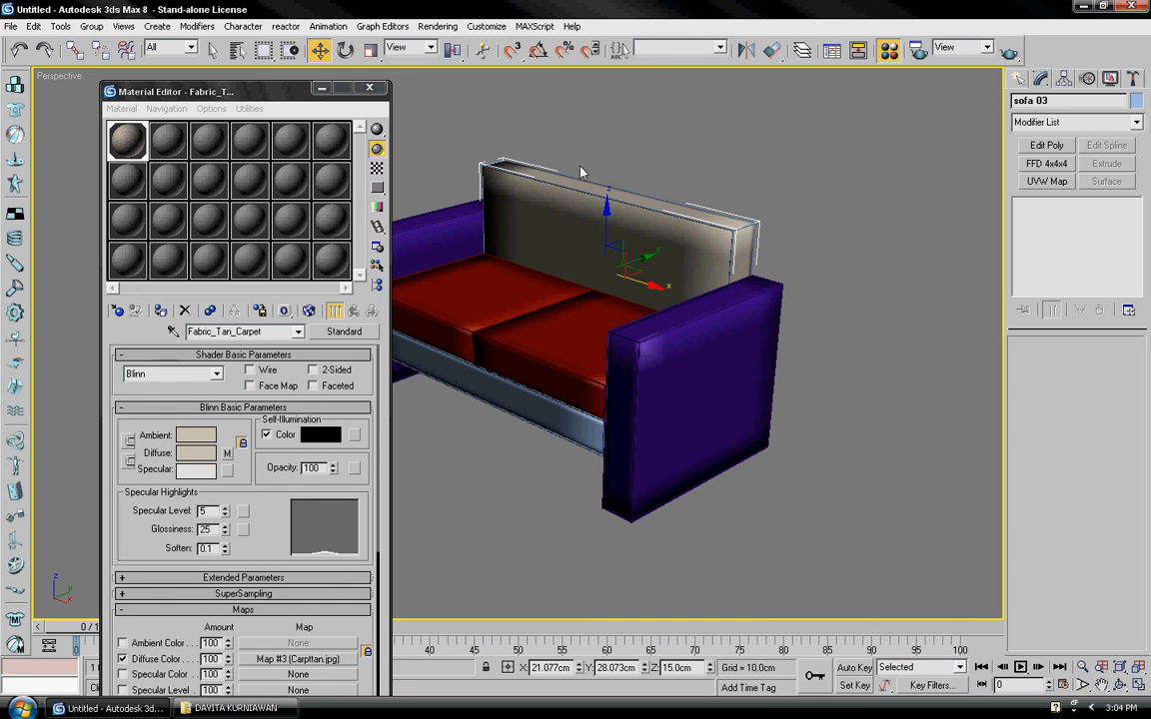
{"action": "left_click", "coordinate": [162, 312]}
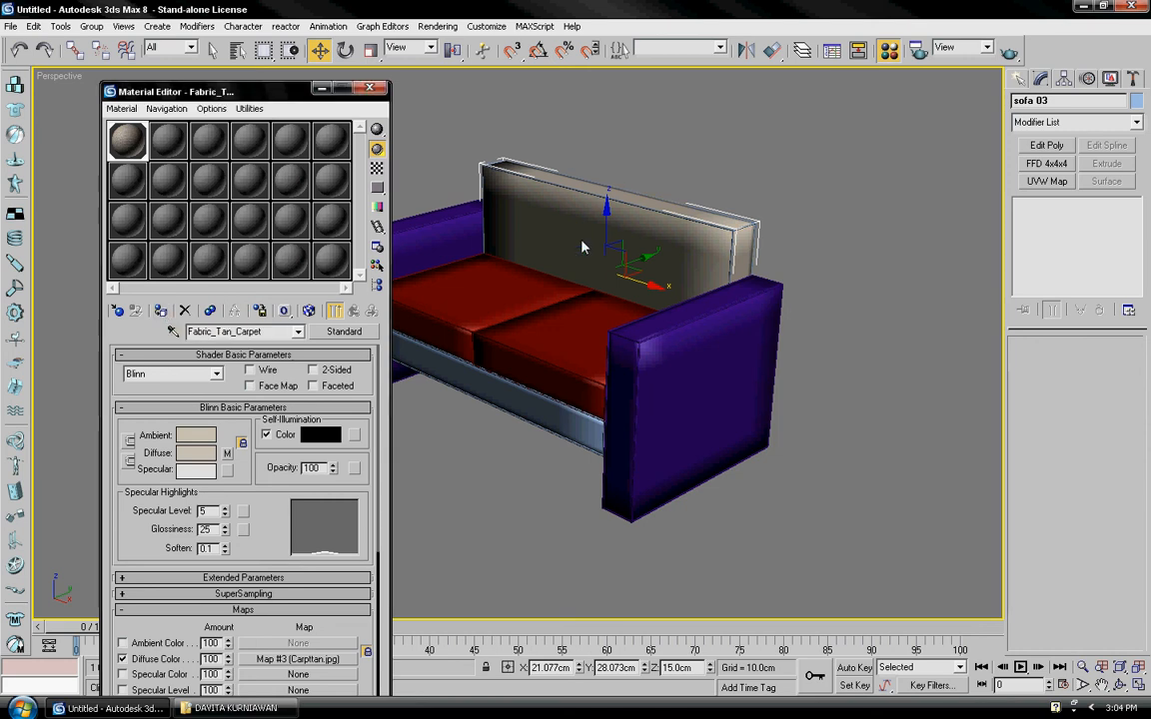
Add a UVW Map modifier to the sofa 03 backrest group and set its mapping to Box
{"action": "middle_click_drag", "start_coordinate": [516, 257], "coordinate": [509, 283]}
{"action": "scroll", "coordinate": [565, 289], "scroll_direction": "up", "scroll_amount": 3}
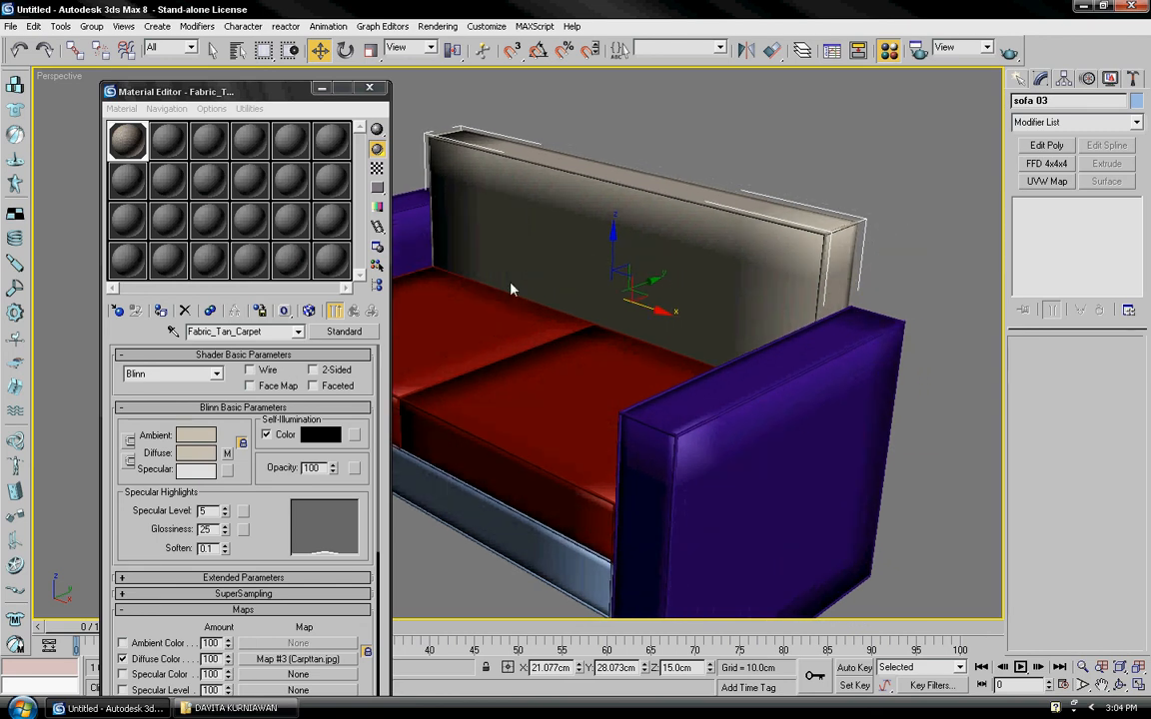
{"action": "middle_click_drag", "start_coordinate": [649, 244], "coordinate": [597, 237]}
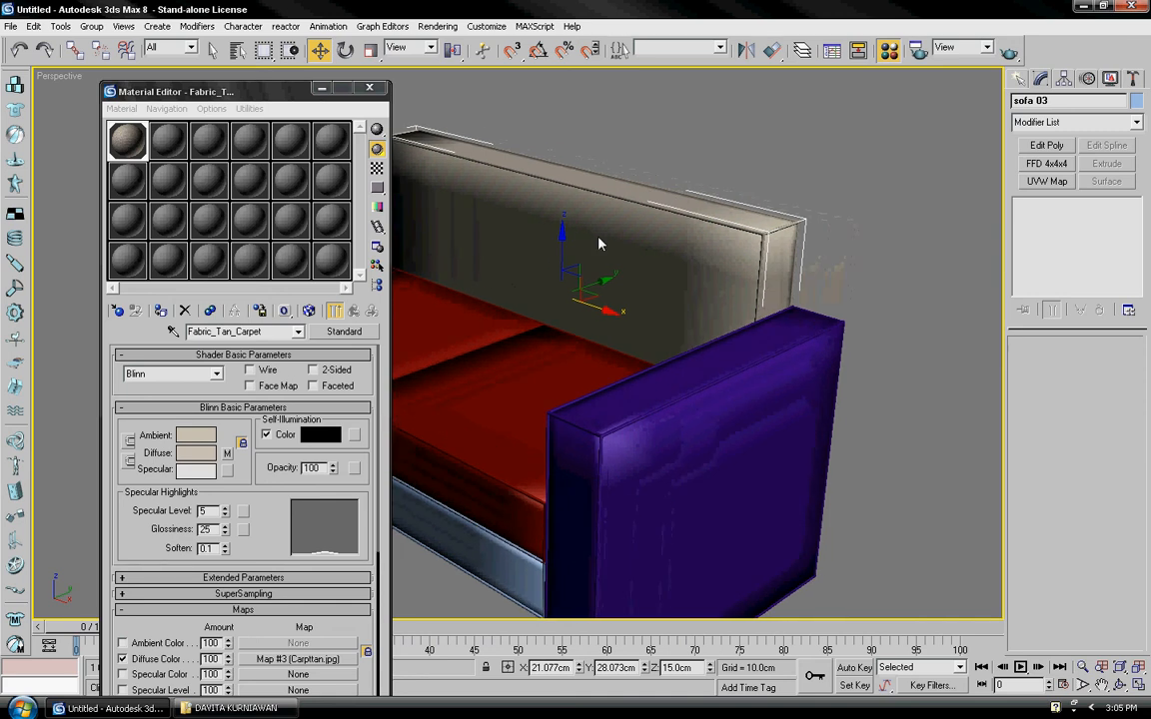
{"action": "left_click", "coordinate": [1138, 124]}
{"action": "left_click_drag", "start_coordinate": [1138, 148], "coordinate": [1138, 420]}
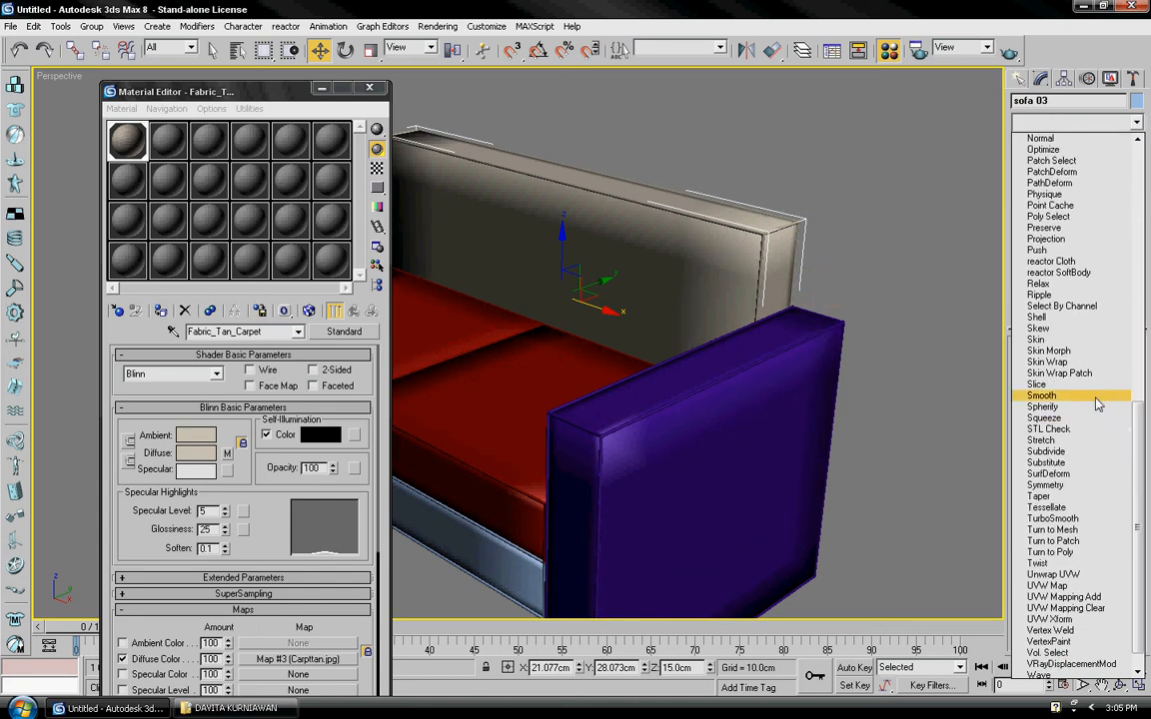
{"action": "left_click", "coordinate": [1084, 586]}
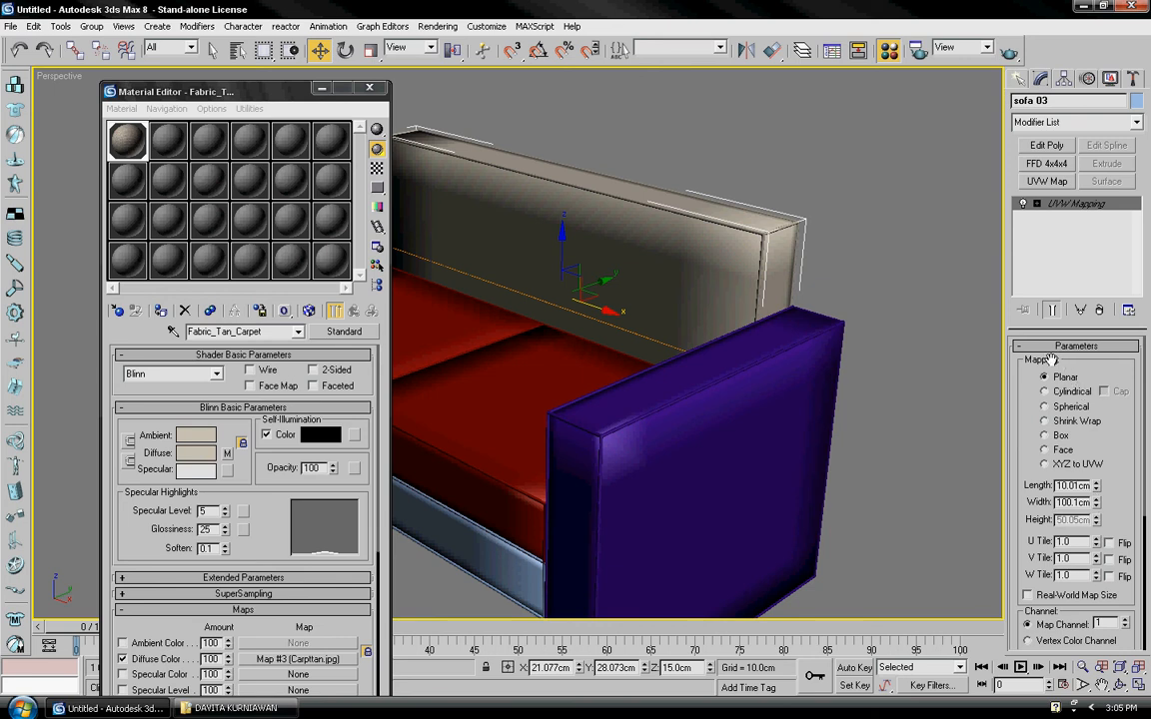
{"action": "left_click", "coordinate": [1044, 436]}
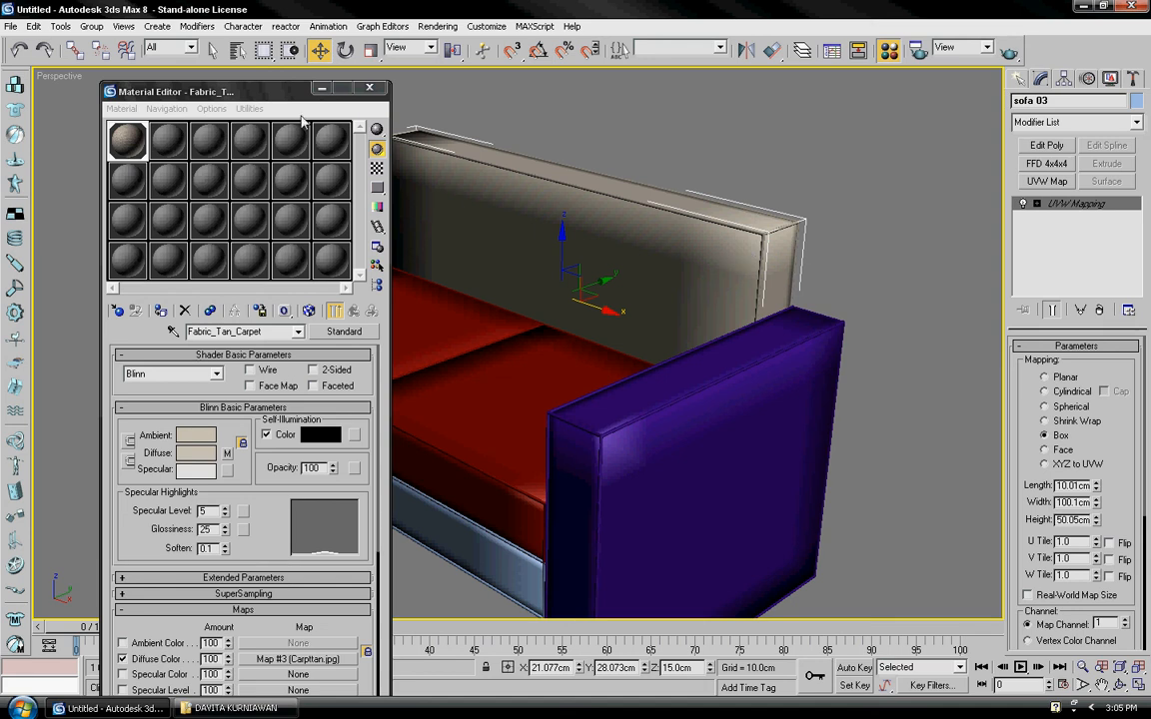
Open the material's diffuse bitmap Carpttan.jpg and show that map on the backrest in the viewport
{"action": "mouse_move", "coordinate": [285, 94]}
{"action": "left_mouse_down"}
{"action": "mouse_move", "coordinate": [291, 116]}
{"action": "mouse_move", "coordinate": [273, 114]}
{"action": "left_mouse_up"}
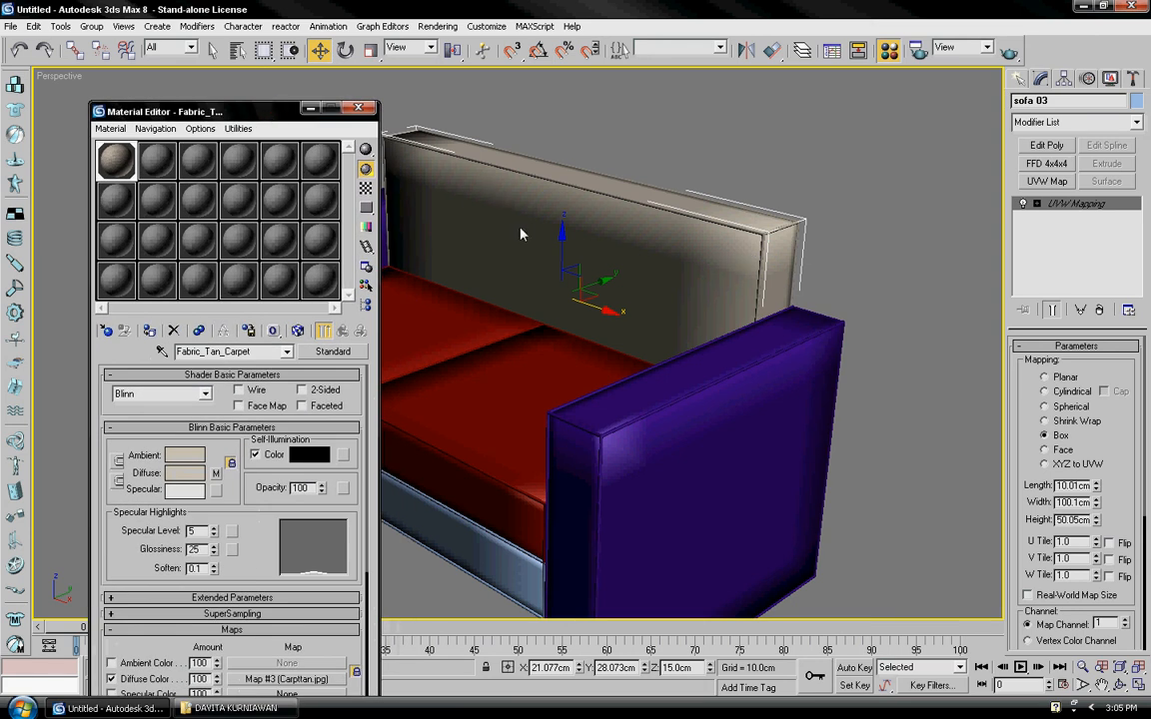
{"action": "left_click", "coordinate": [216, 474]}
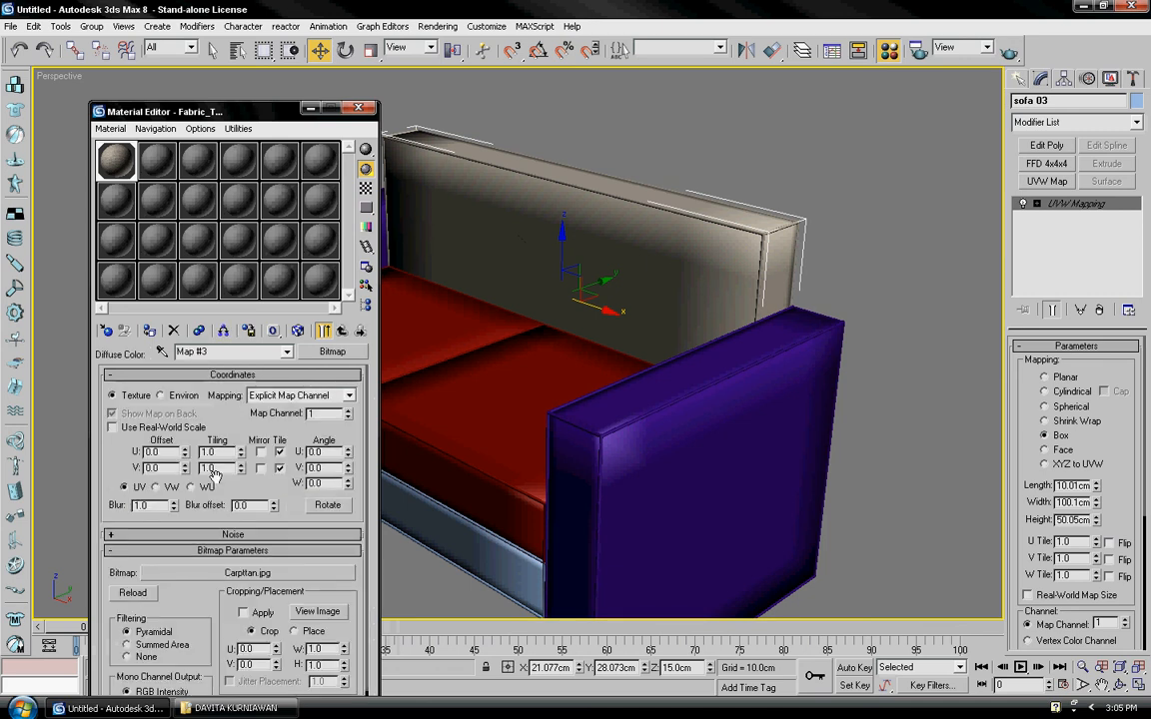
{"action": "left_click", "coordinate": [298, 332]}
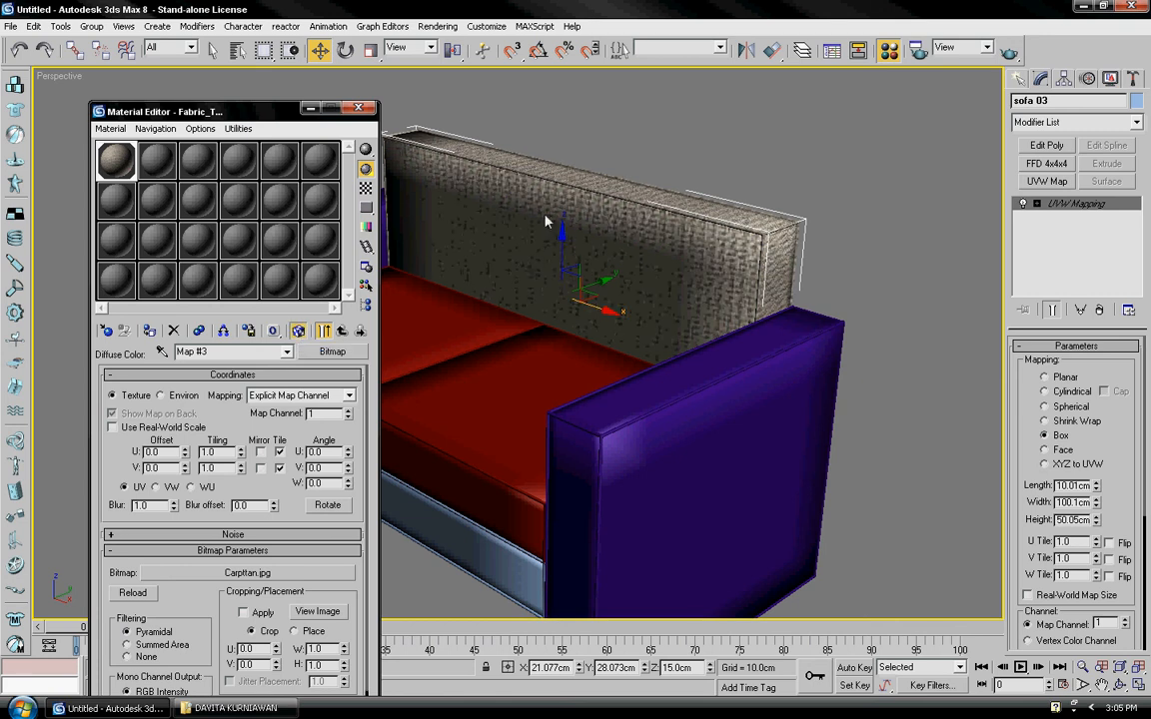
Set the length, width and height of the sofa 03 backrest's box mapping to 50 cm each
{"action": "mouse_move", "coordinate": [531, 230]}
{"action": "middle_mouse_down"}
{"action": "mouse_move", "coordinate": [595, 210]}
{"action": "mouse_move", "coordinate": [510, 237]}
{"action": "middle_mouse_up"}
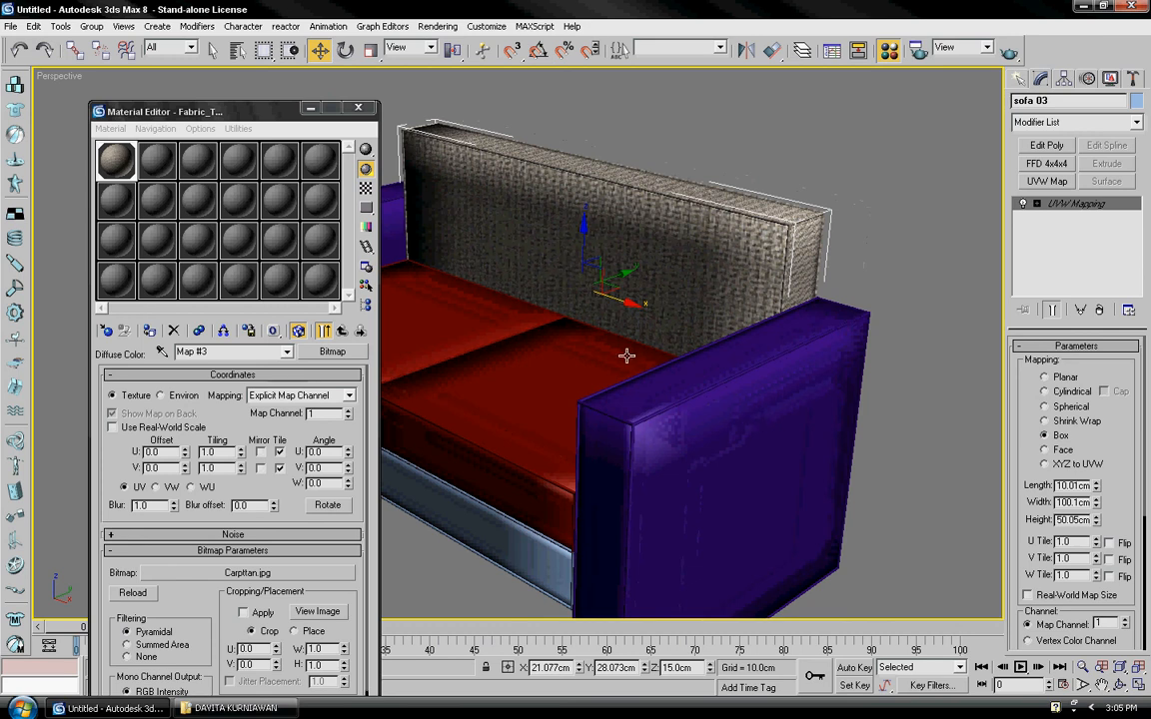
{"action": "mouse_move", "coordinate": [619, 355]}
{"action": "middle_mouse_down"}
{"action": "mouse_move", "coordinate": [591, 349]}
{"action": "mouse_move", "coordinate": [612, 397]}
{"action": "mouse_move", "coordinate": [616, 340]}
{"action": "middle_mouse_up"}
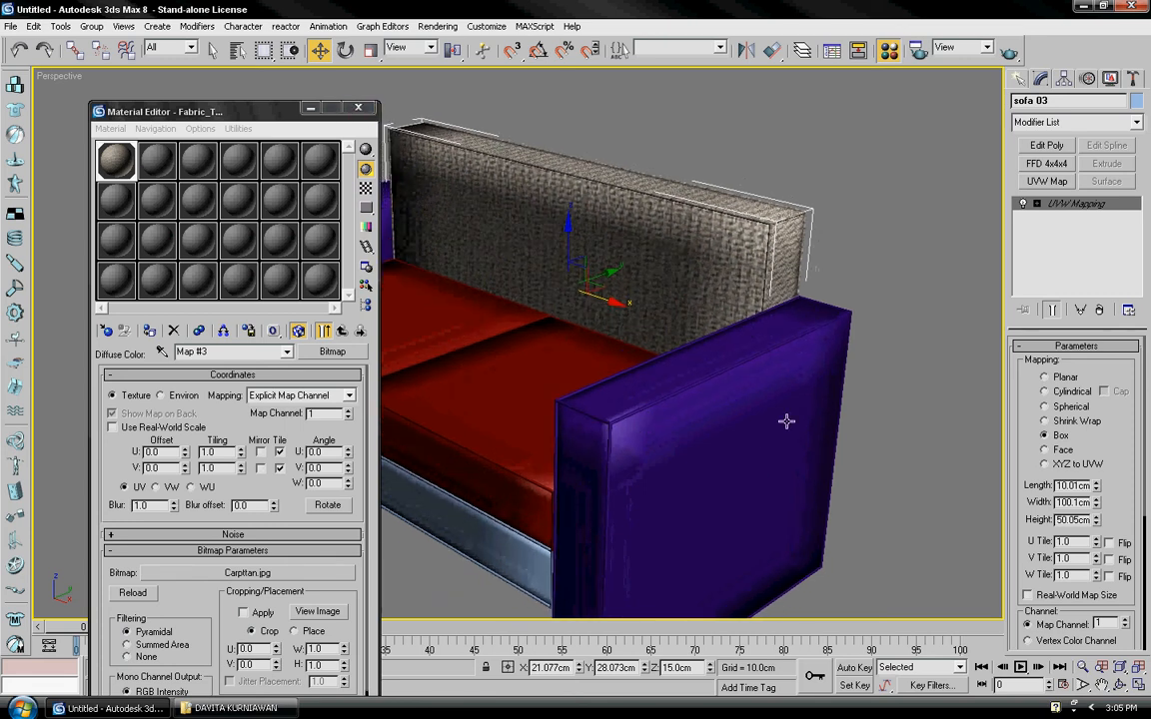
{"action": "double_click", "coordinate": [1059, 486]}
{"action": "type", "text": "50"}
{"action": "key", "text": "Tab"}
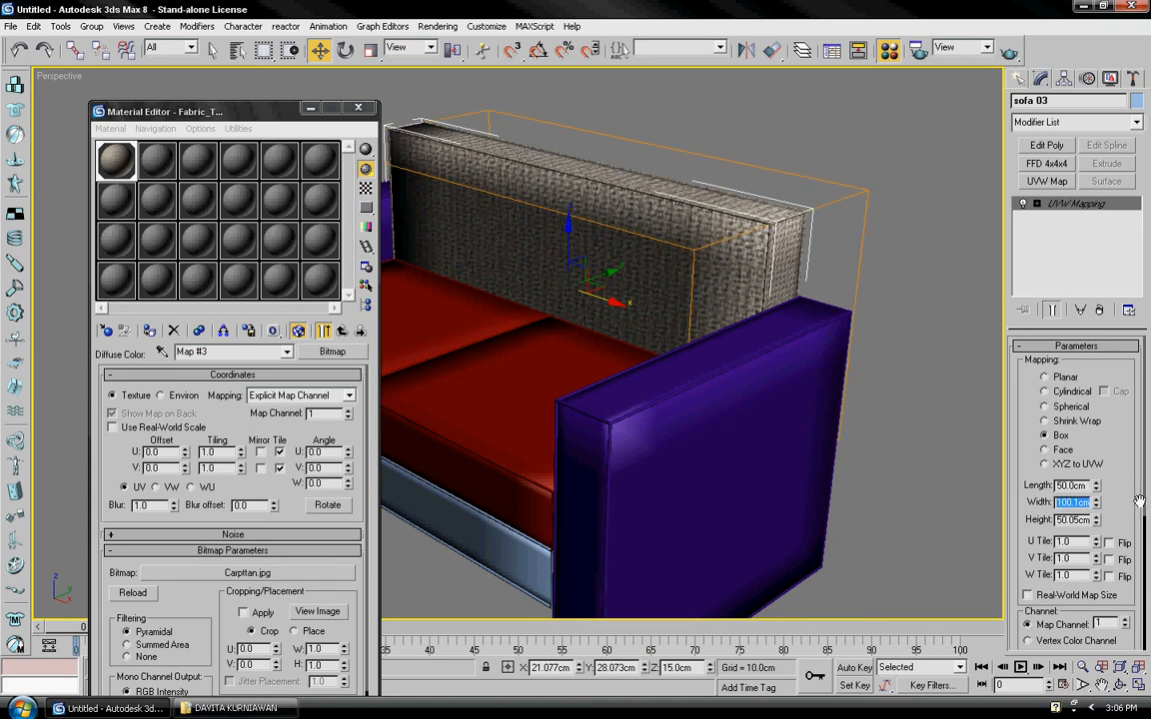
{"action": "type", "text": "500"}
{"action": "key", "text": "Tab"}
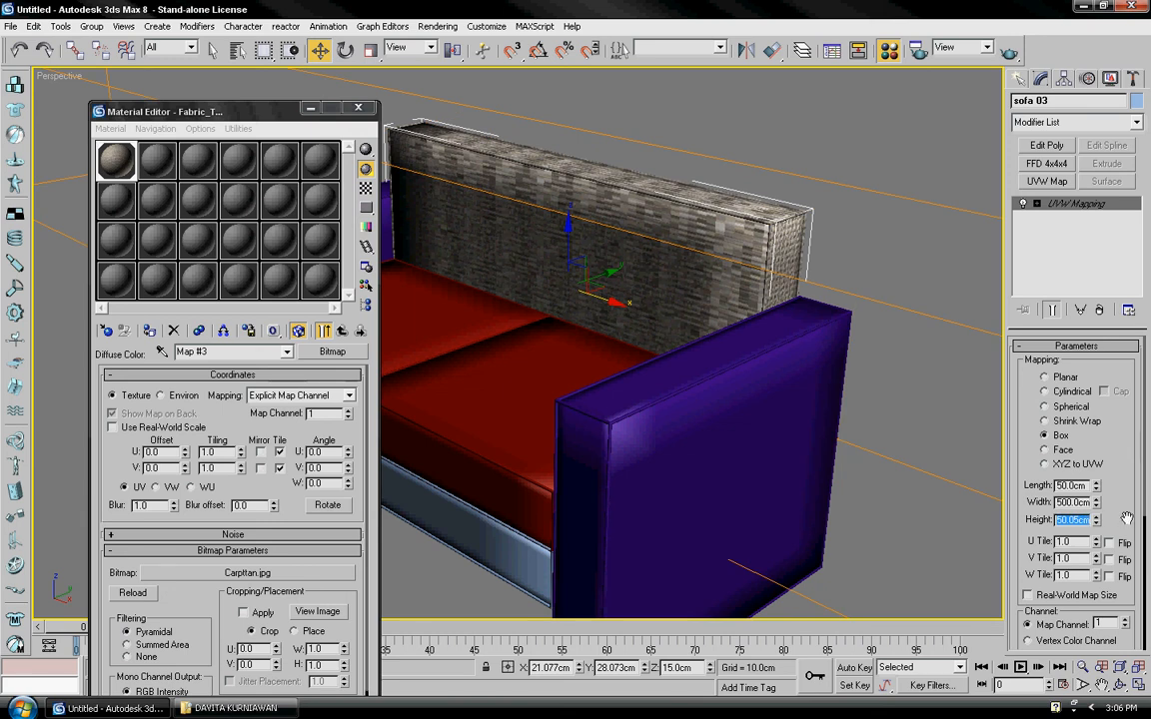
{"action": "type", "text": "50"}
{"action": "key", "text": "Return"}
{"action": "double_click", "coordinate": [1056, 503]}
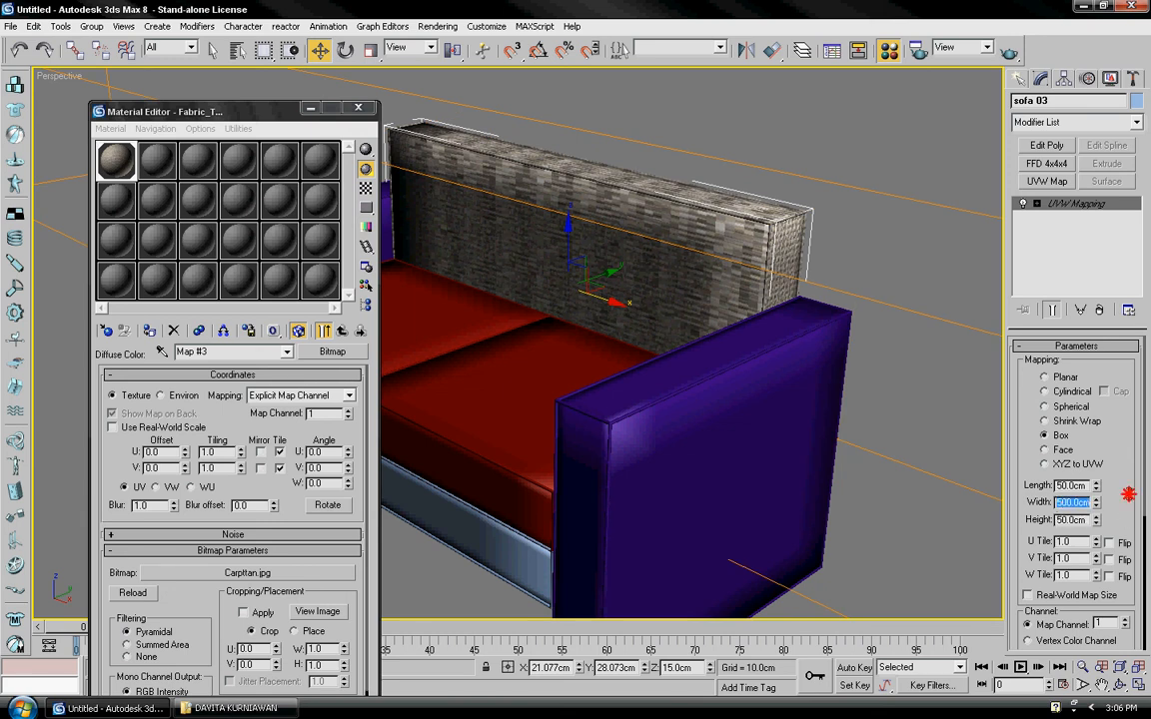
{"action": "type", "text": "50"}
{"action": "key", "text": "Return"}
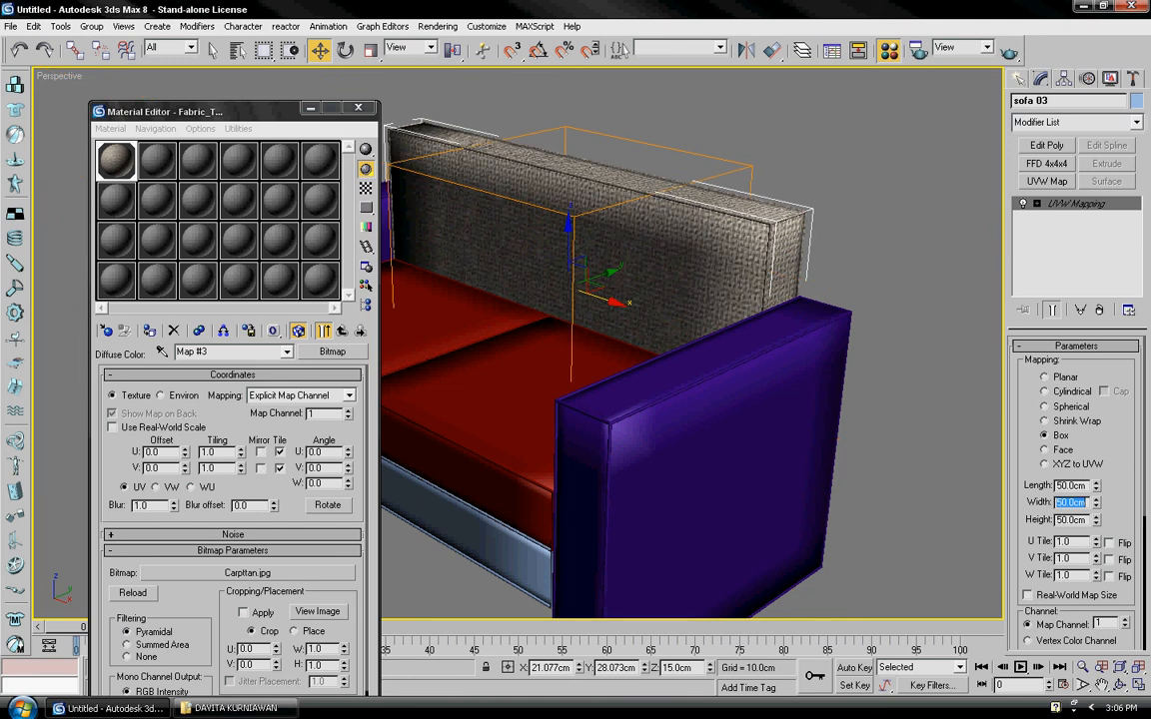
Apply the Fabric_Tan_Carpet material to the sandaran tangan01 armrest
{"action": "middle_click_drag", "start_coordinate": [516, 294], "coordinate": [653, 318], "text": "alt"}
{"action": "middle_click_drag", "start_coordinate": [421, 198], "coordinate": [496, 222]}
{"action": "scroll", "coordinate": [469, 190], "scroll_direction": "down", "scroll_amount": 3}
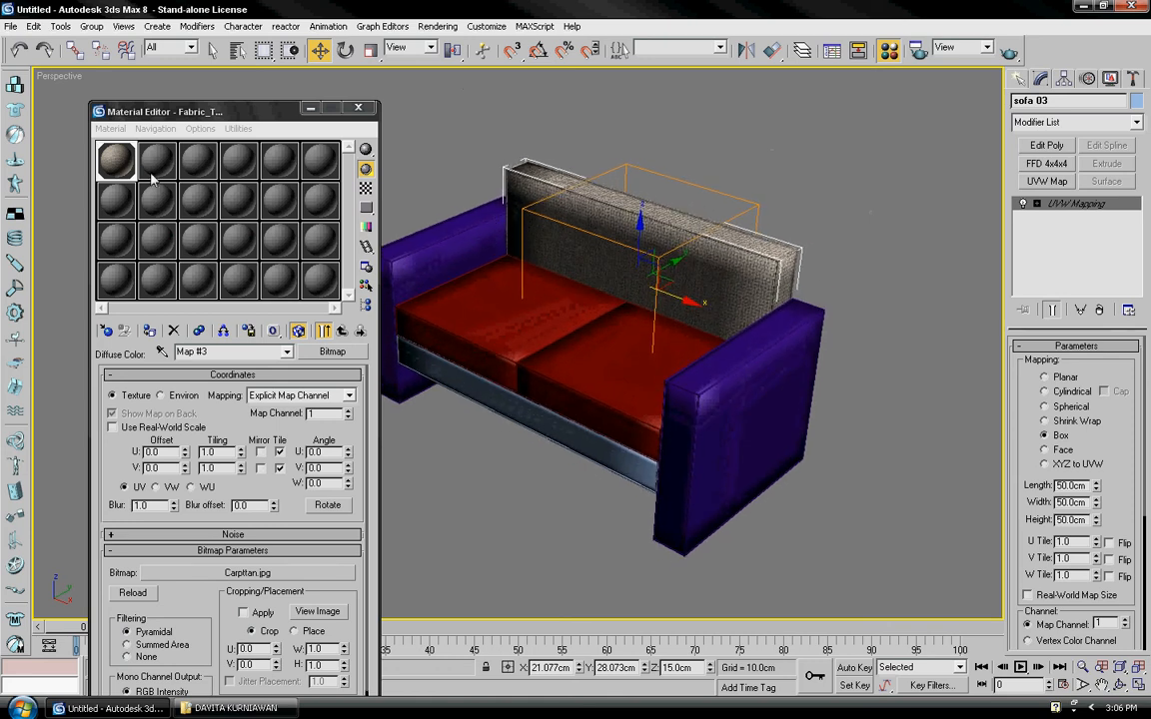
{"action": "left_click", "coordinate": [417, 250]}
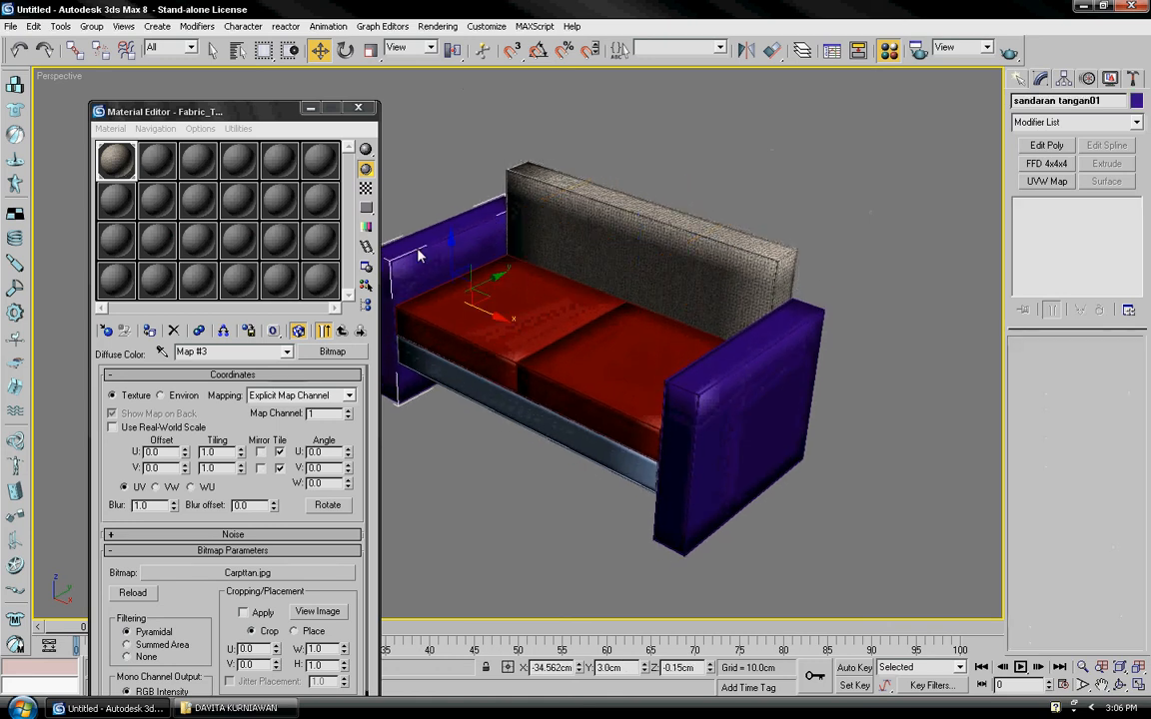
{"action": "left_click", "coordinate": [152, 339]}
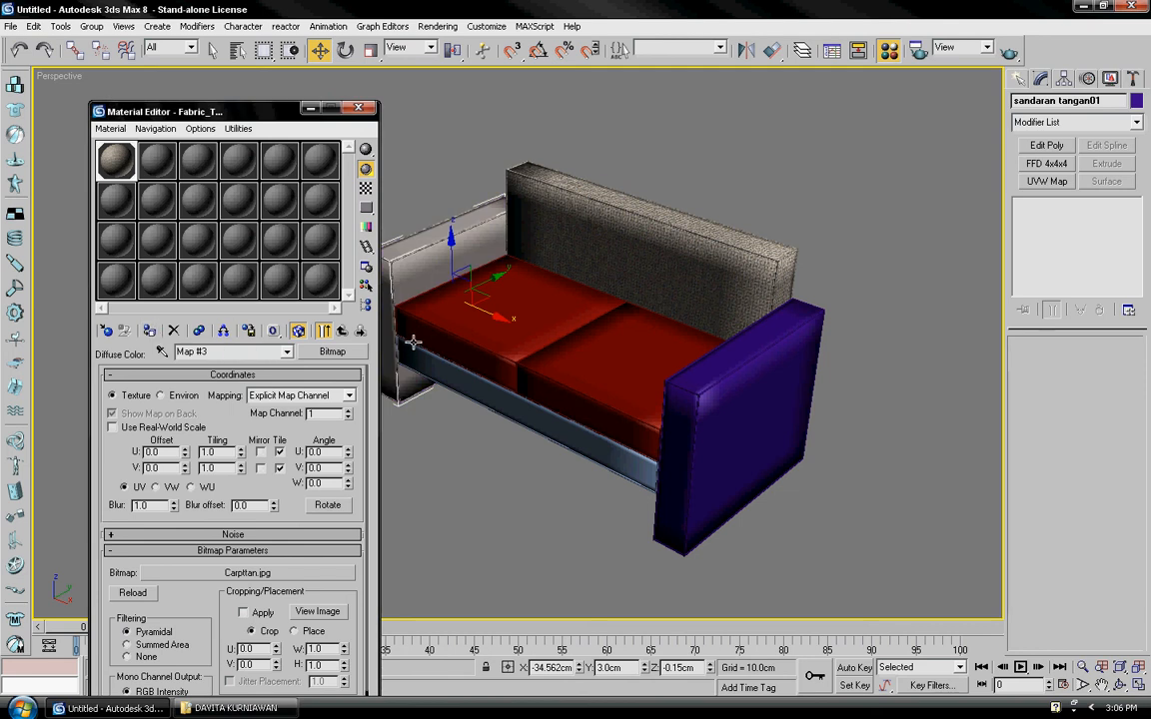
Apply the Fabric_Tan_Carpet material to both red seat cushions, sofa and sofa01
{"action": "left_click", "coordinate": [441, 327]}
{"action": "left_click", "coordinate": [149, 331]}
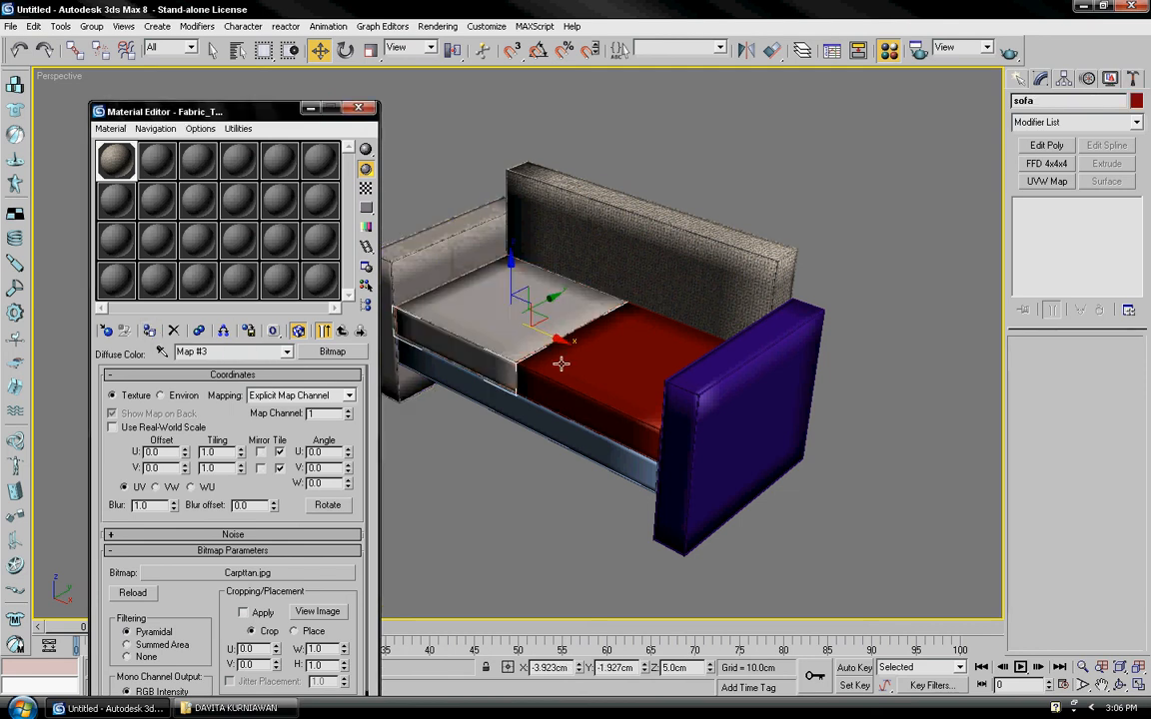
{"action": "left_click", "coordinate": [526, 327]}
{"action": "left_click", "coordinate": [149, 331]}
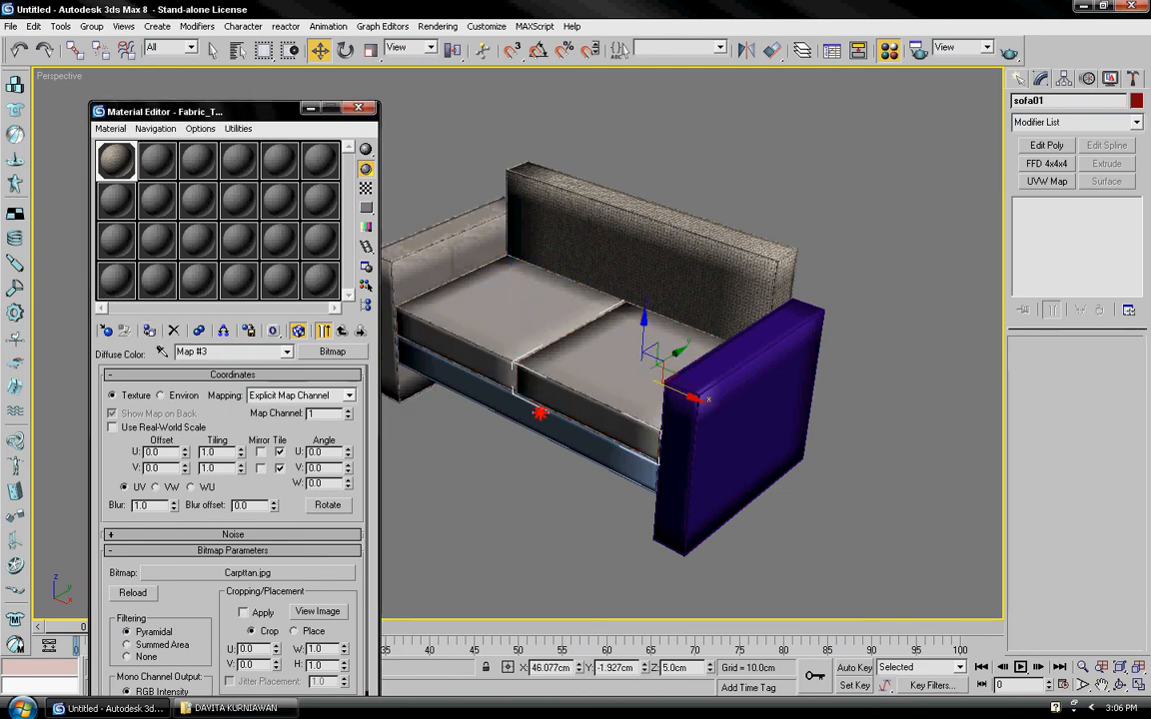
Apply the Fabric_Tan_Carpet material to the sofa 2 base frame and the remaining purple armrest, sandaran tangan
{"action": "left_click", "coordinate": [492, 372]}
{"action": "left_click", "coordinate": [149, 330]}
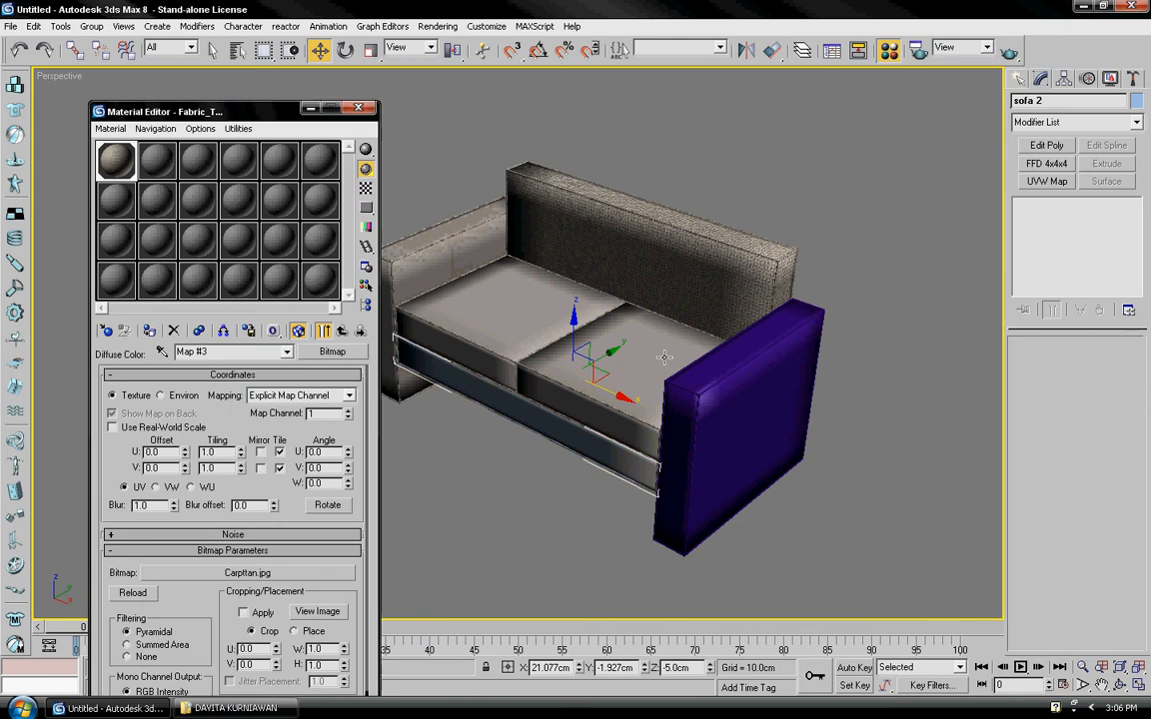
{"action": "left_click", "coordinate": [809, 327]}
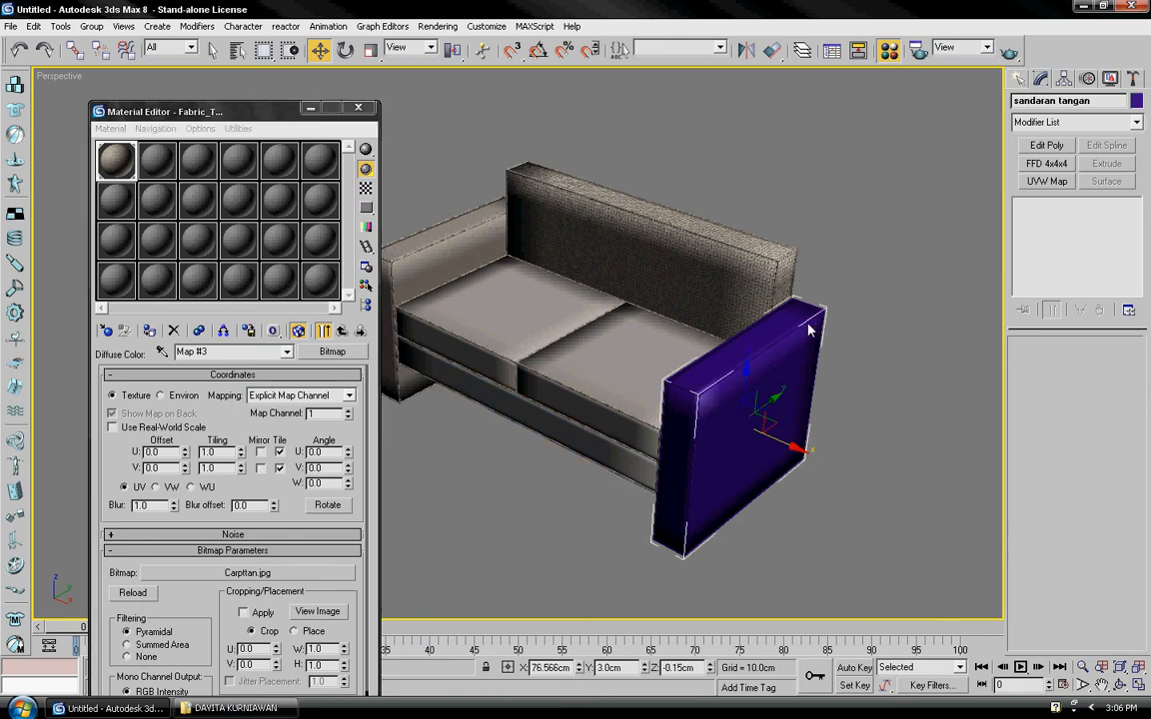
{"action": "left_click", "coordinate": [149, 335]}
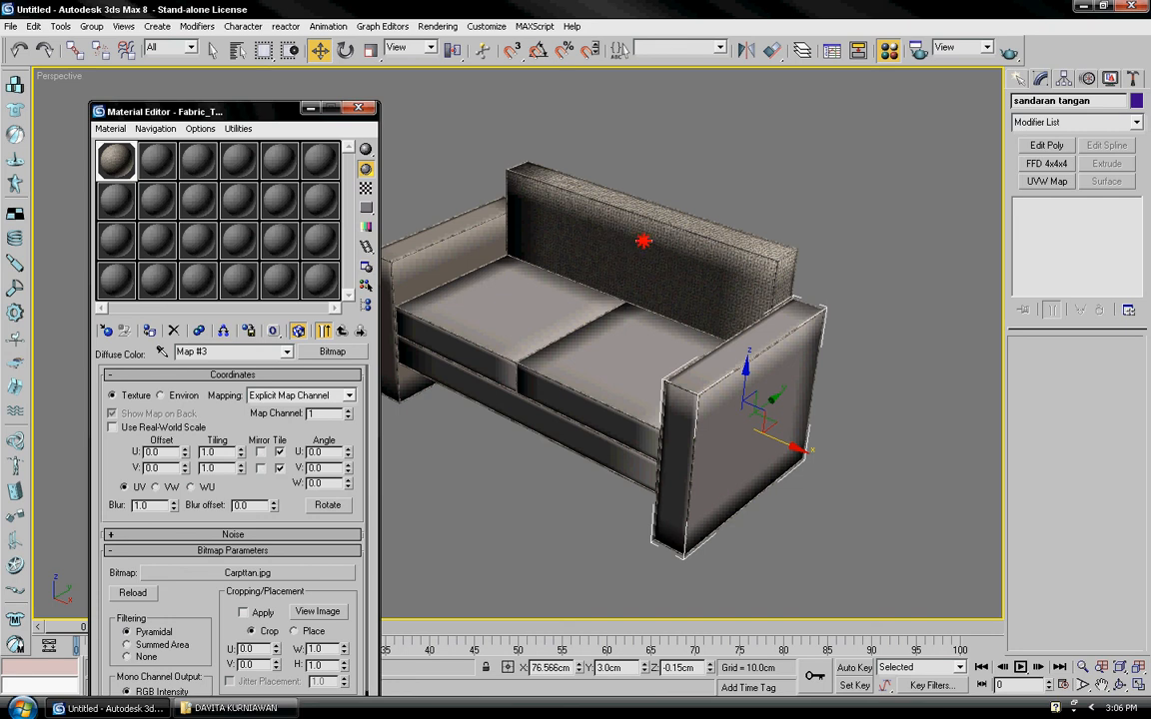
Copy the UVW Mapping modifier from the sofa 03 backrest
{"action": "left_click", "coordinate": [644, 241]}
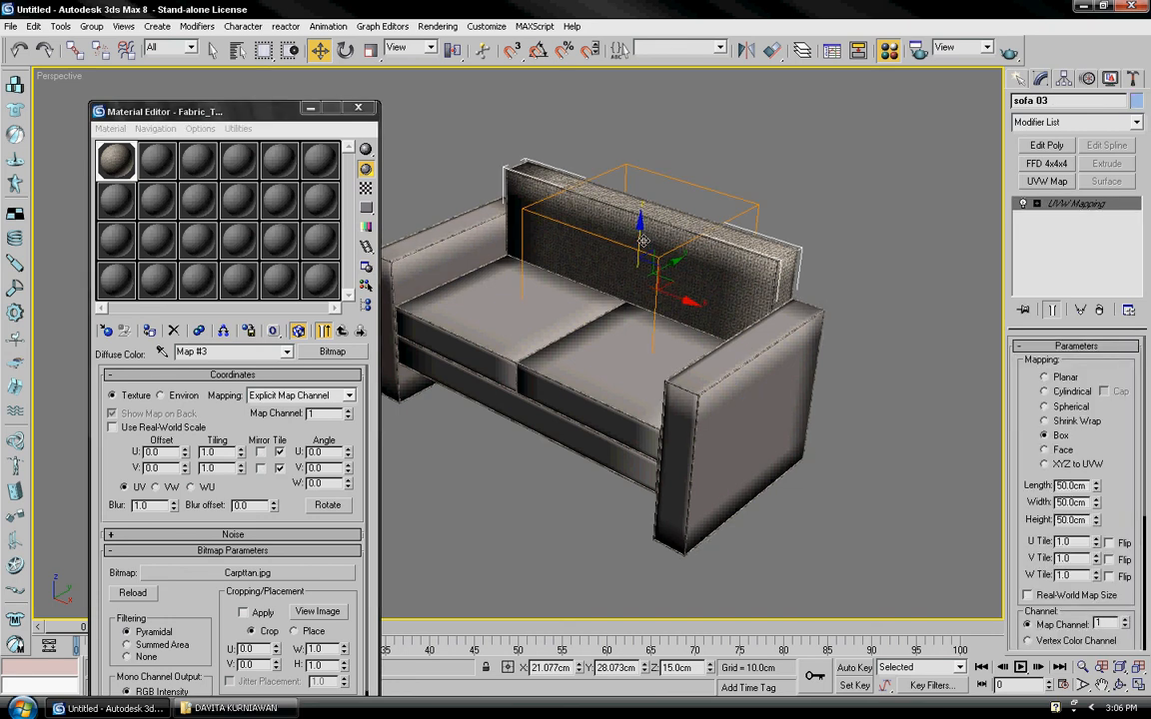
{"action": "right_click", "coordinate": [1079, 205]}
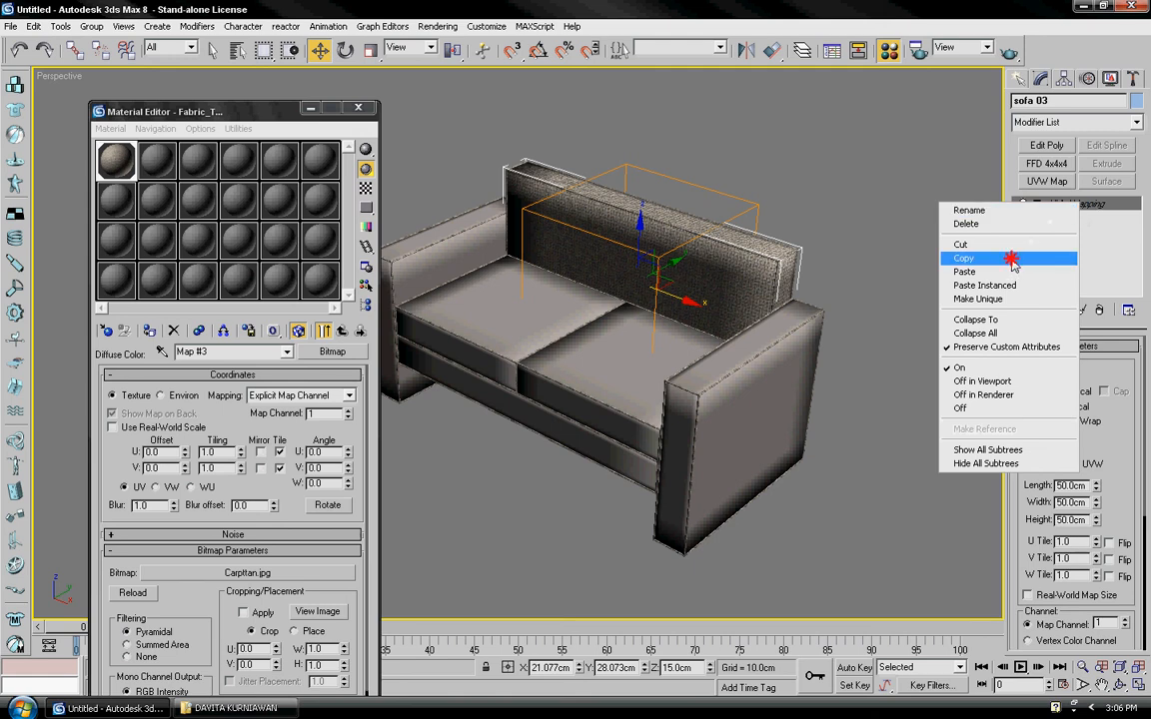
{"action": "left_click", "coordinate": [959, 258]}
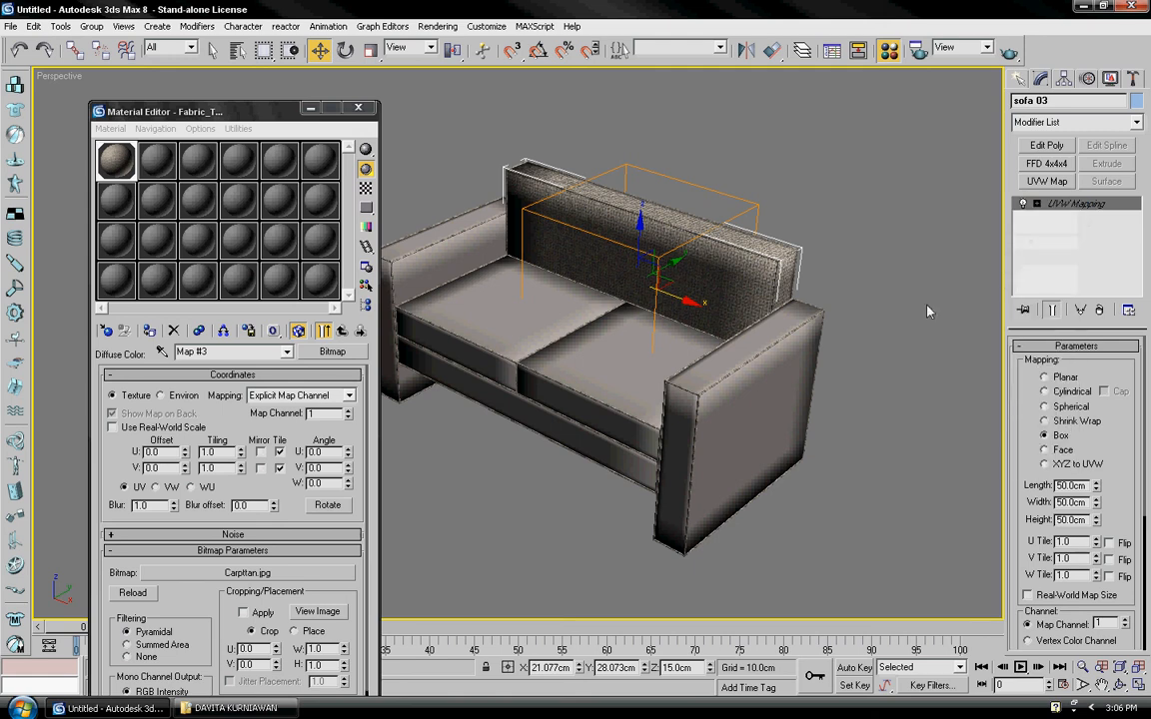
Add a UVW Map modifier to the sandaran tangan armrest and paste the backrest's copied mapping onto it
{"action": "left_click", "coordinate": [800, 390]}
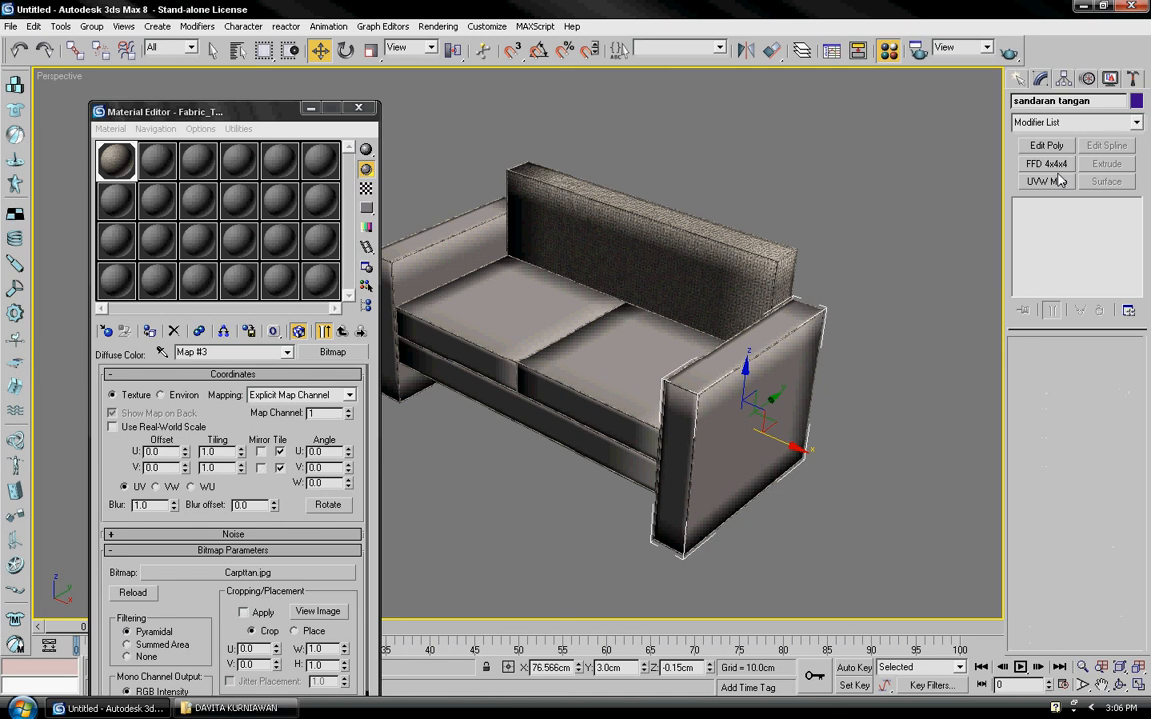
{"action": "left_click", "coordinate": [1135, 121]}
{"action": "left_click_drag", "start_coordinate": [1138, 168], "coordinate": [1118, 411]}
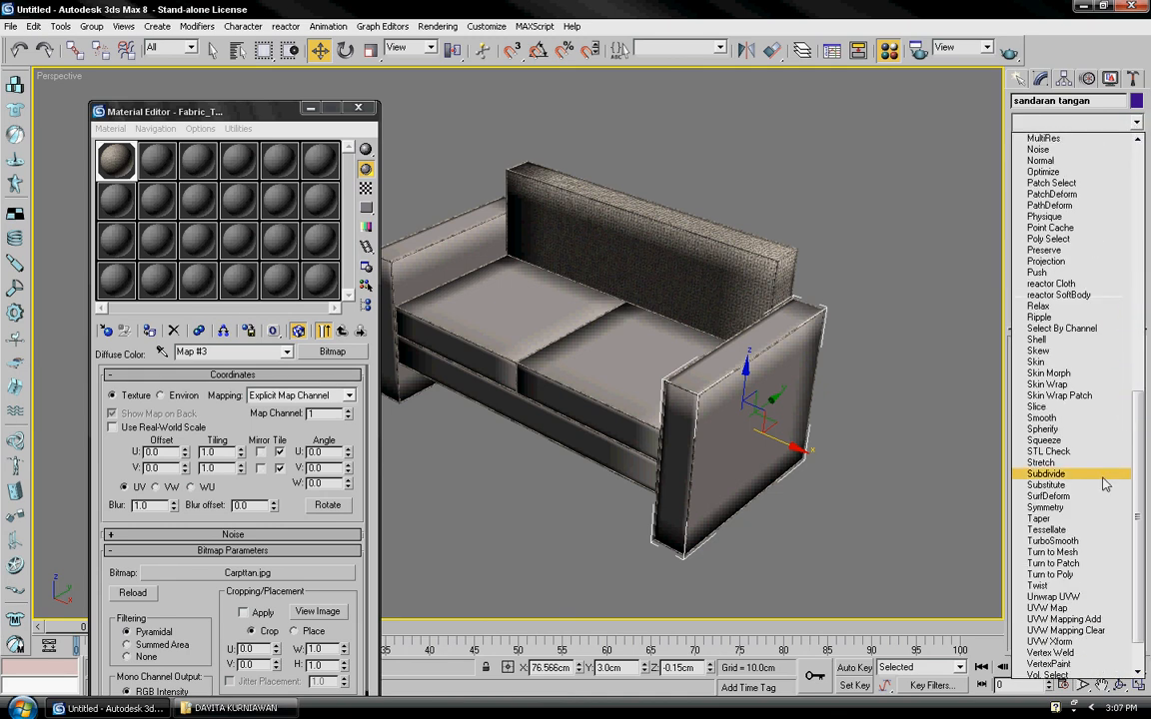
{"action": "left_click", "coordinate": [1084, 607]}
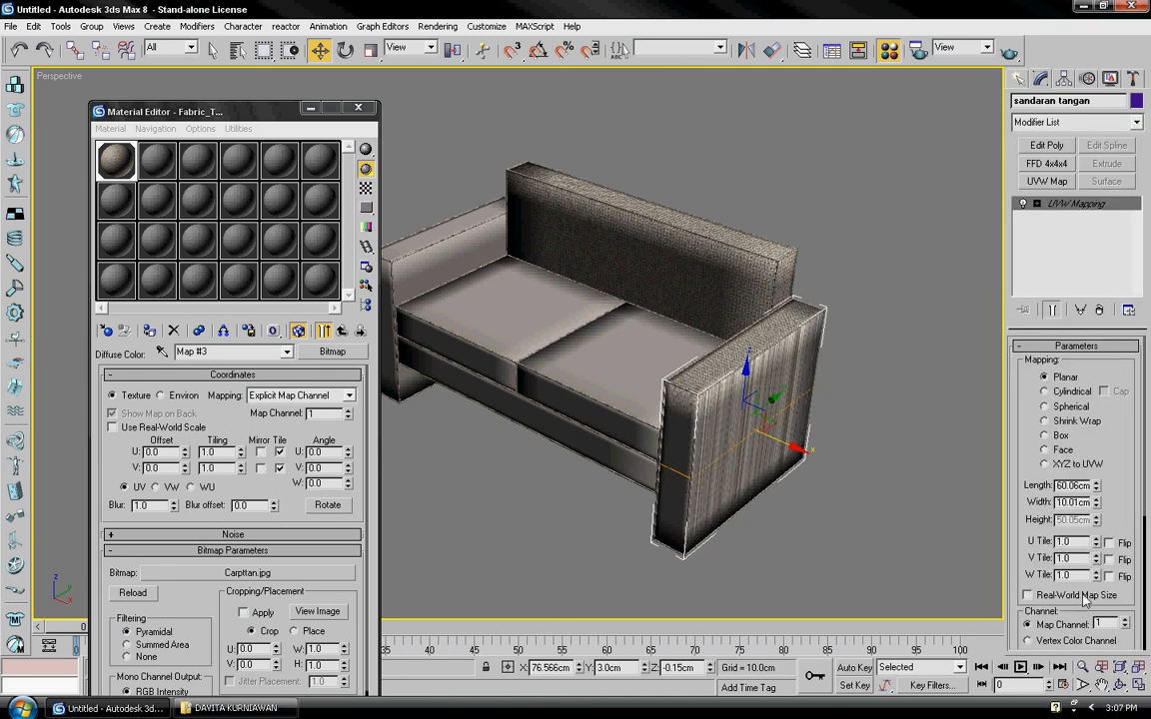
{"action": "right_click", "coordinate": [1077, 206]}
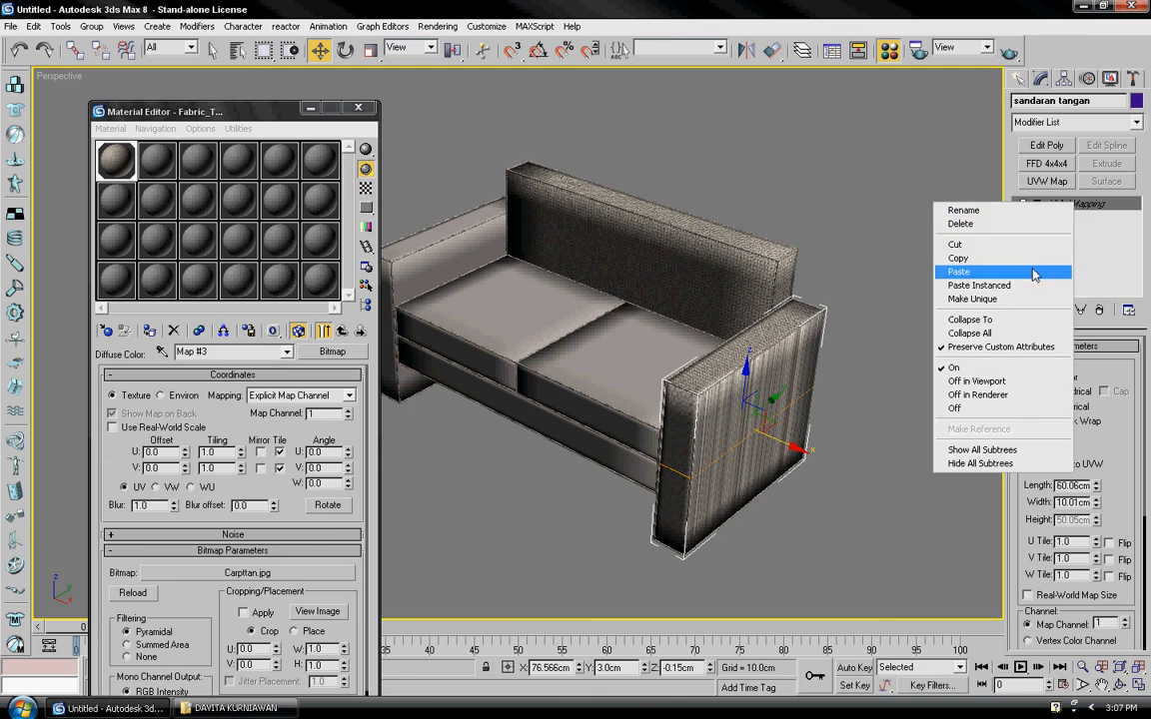
{"action": "left_click", "coordinate": [944, 243]}
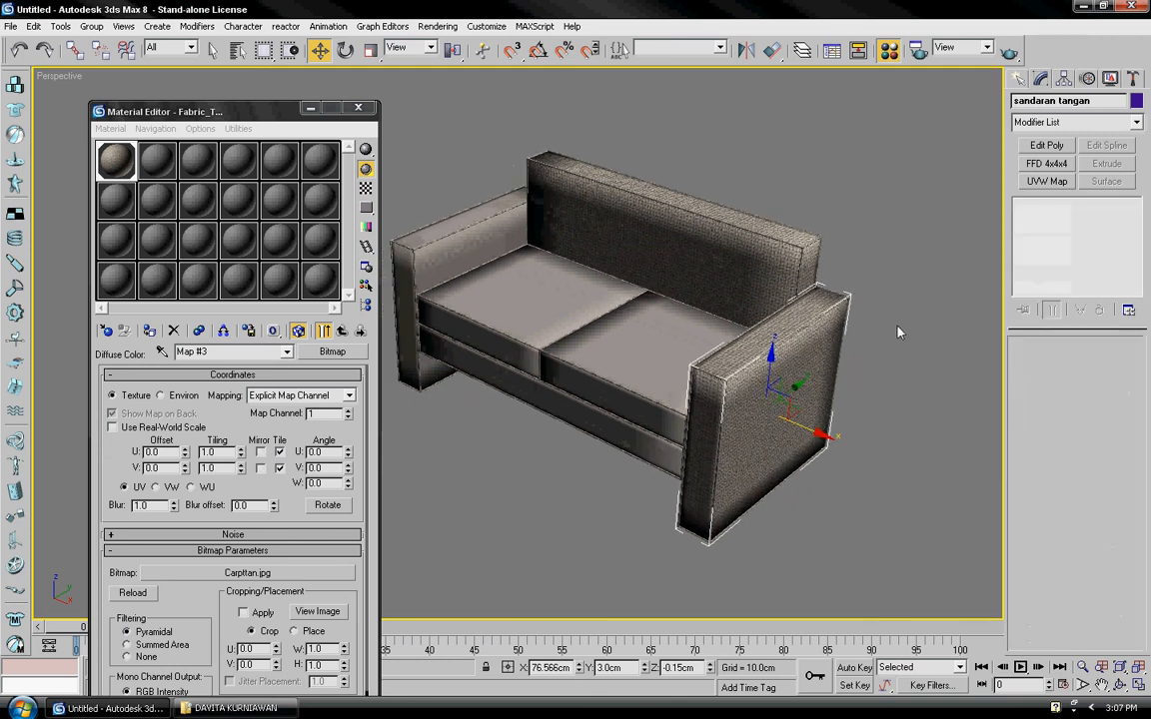
Close the Material Editor and examine the fabric texture on the whole sofa
{"action": "mouse_move", "coordinate": [897, 333]}
{"action": "middle_mouse_down"}
{"action": "mouse_move", "coordinate": [868, 342]}
{"action": "mouse_move", "coordinate": [875, 327]}
{"action": "middle_mouse_up"}
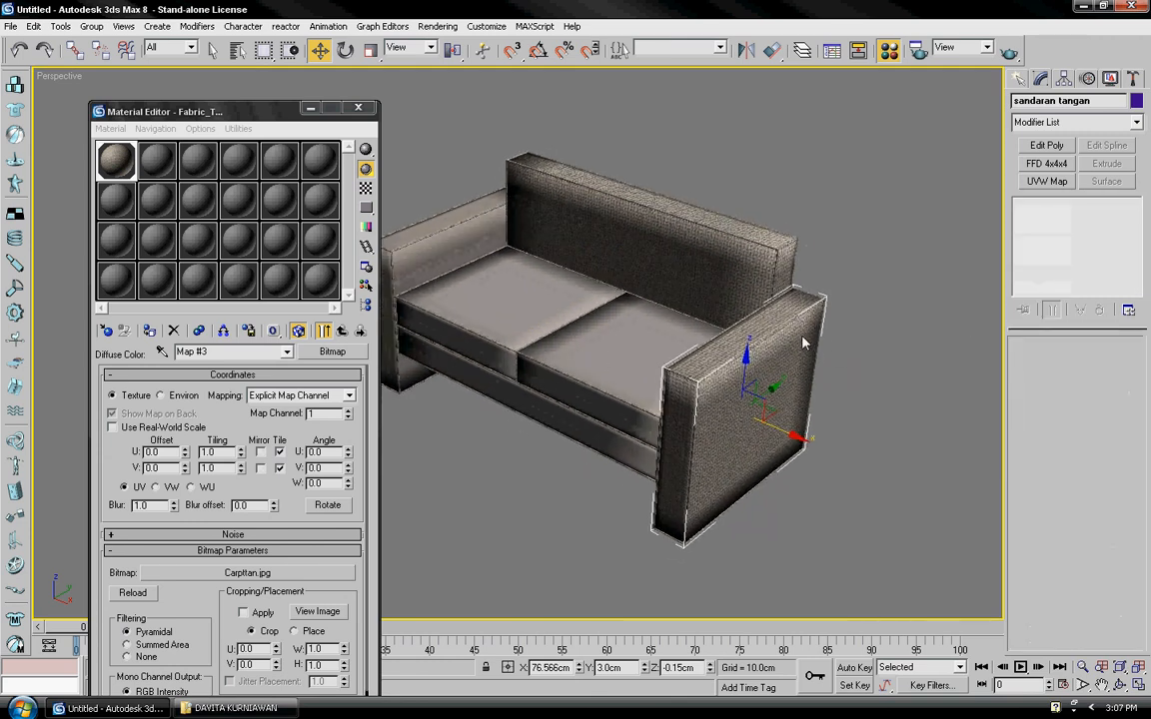
{"action": "middle_click_drag", "start_coordinate": [802, 338], "coordinate": [812, 339]}
{"action": "left_click", "coordinate": [358, 108]}
{"action": "middle_click_drag", "start_coordinate": [809, 267], "coordinate": [707, 268]}
{"action": "middle_click_drag", "start_coordinate": [710, 361], "coordinate": [740, 316]}
{"action": "scroll", "coordinate": [748, 310], "scroll_direction": "up", "scroll_amount": 3}
{"action": "scroll", "coordinate": [681, 305], "scroll_direction": "down", "scroll_amount": 3}
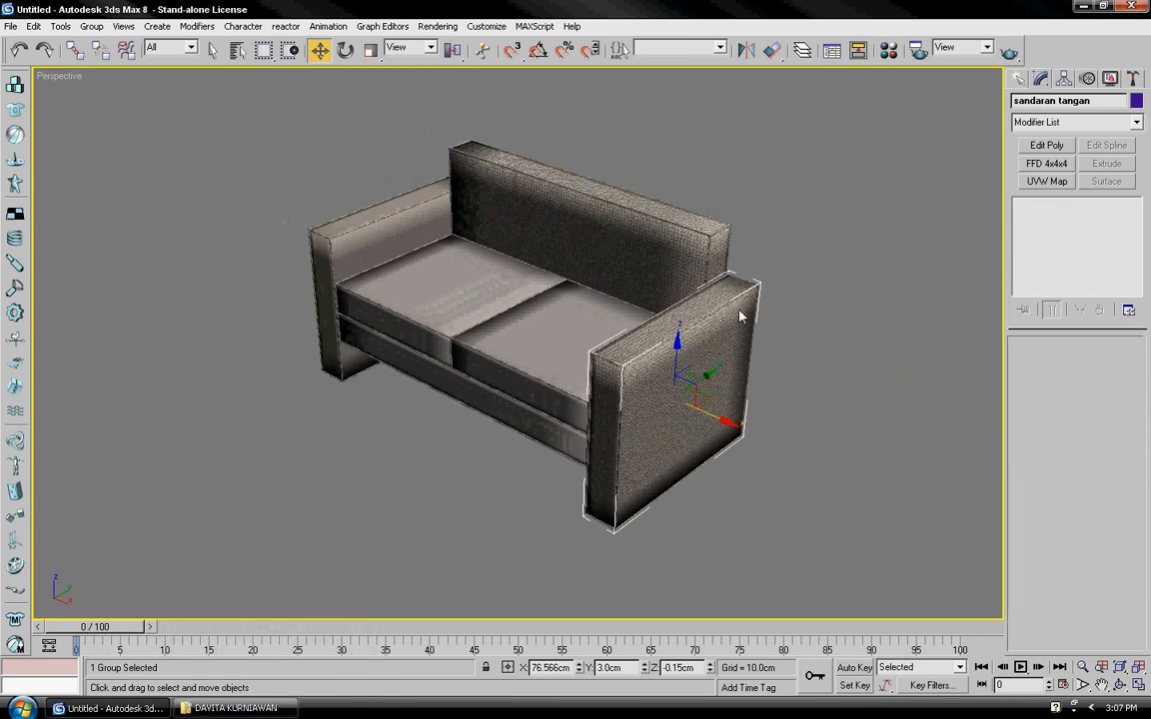
{"action": "middle_click_drag", "start_coordinate": [817, 306], "coordinate": [817, 321]}
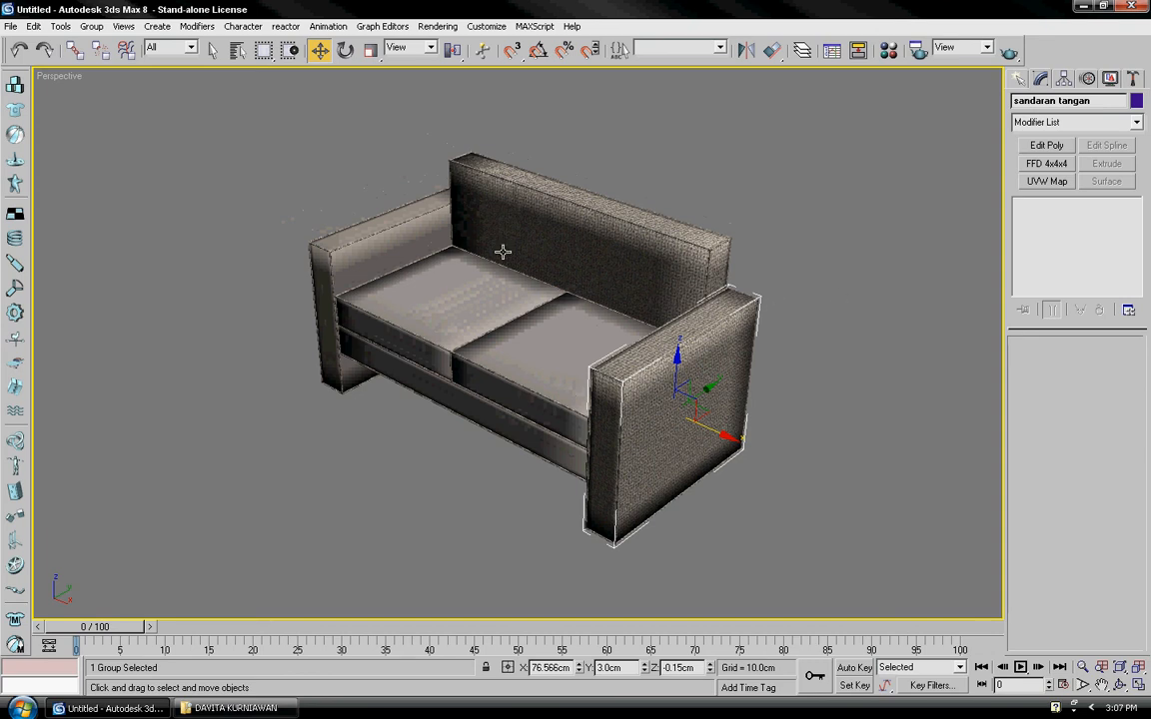
{"action": "middle_click_drag", "start_coordinate": [536, 248], "coordinate": [578, 264]}
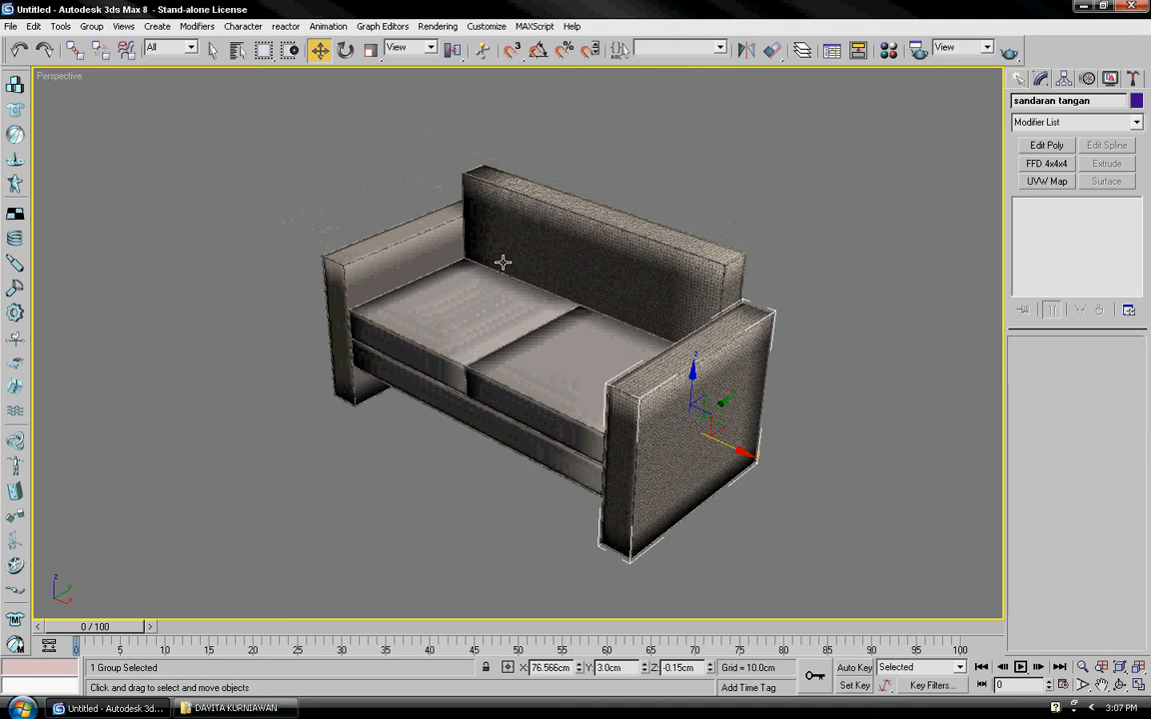
Add a UVW Map modifier to the sandaran tangan01 armrest and paste the backrest's copied mapping onto it
{"action": "left_click", "coordinate": [391, 256]}
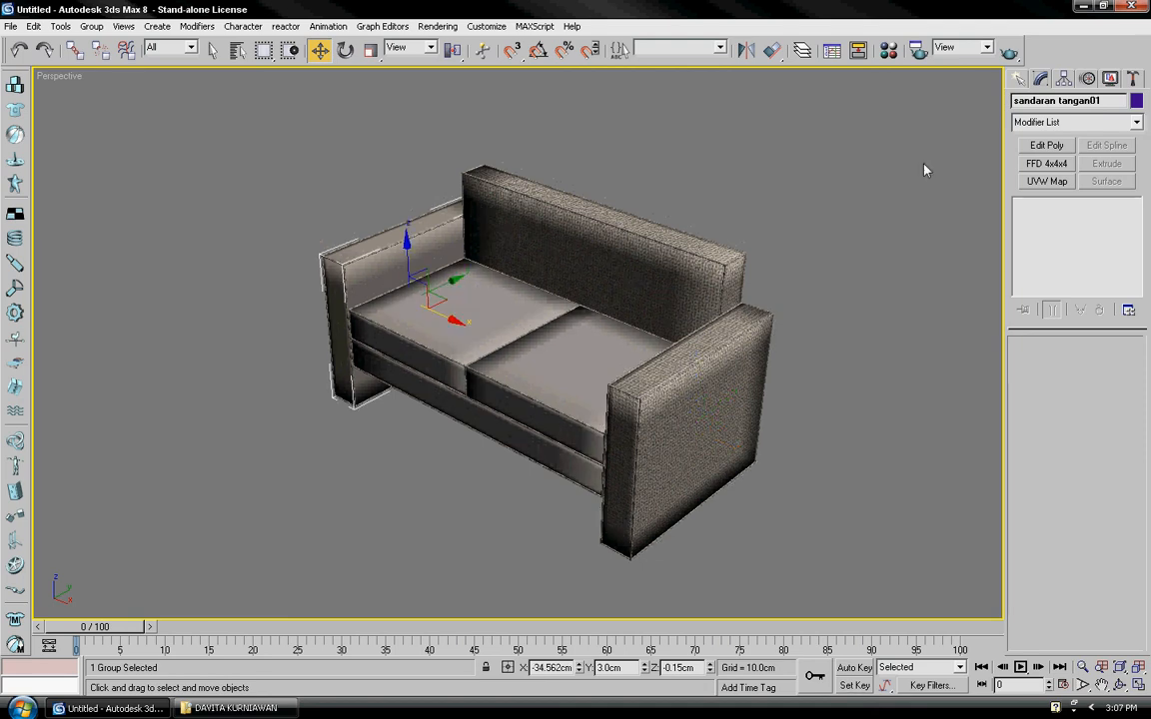
{"action": "left_click", "coordinate": [1136, 124]}
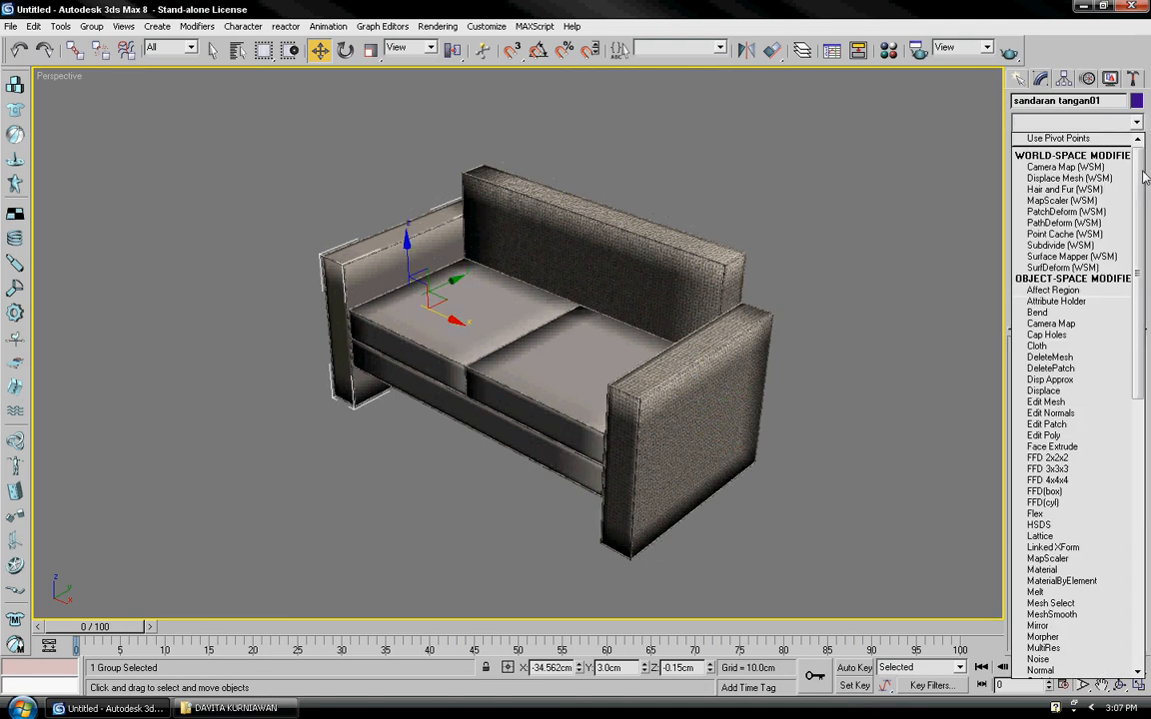
{"action": "left_click_drag", "start_coordinate": [1136, 141], "coordinate": [1134, 420]}
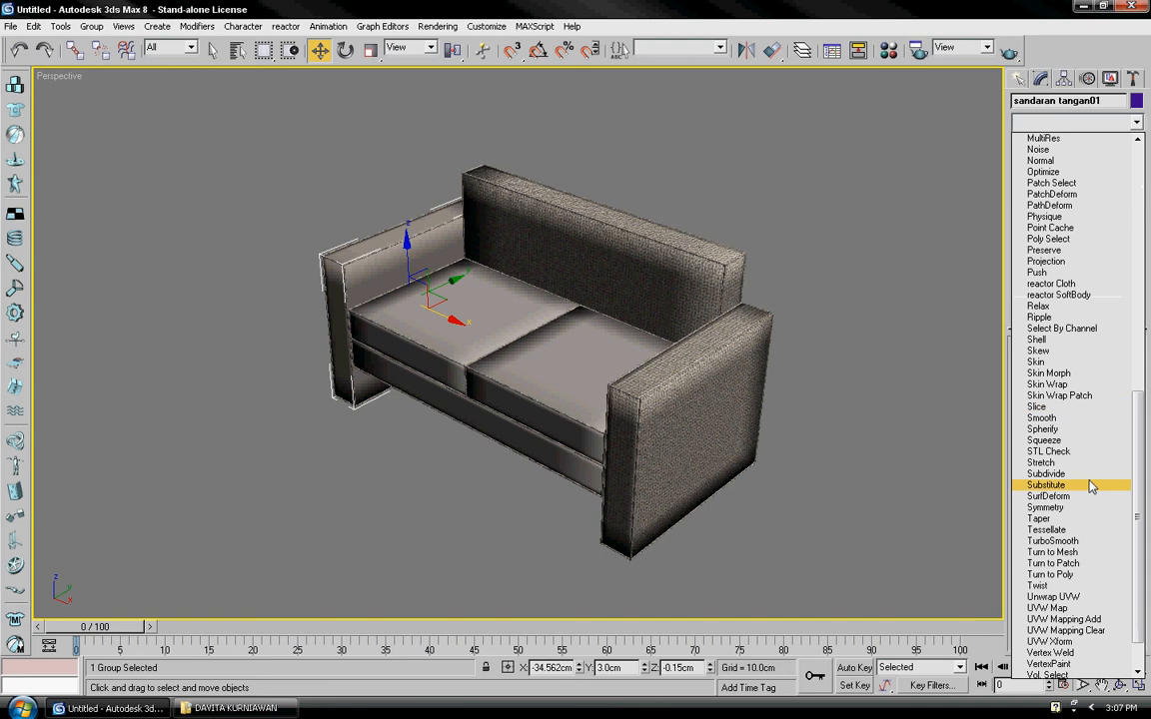
{"action": "left_click", "coordinate": [1049, 608]}
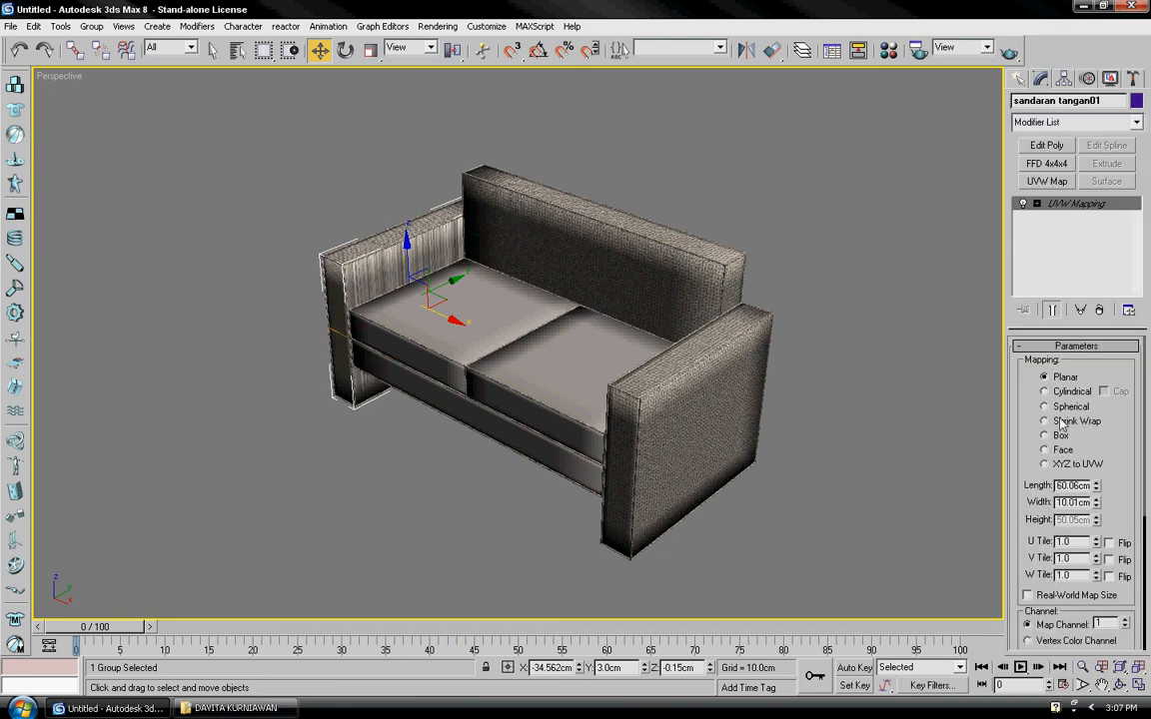
{"action": "right_click", "coordinate": [1065, 206]}
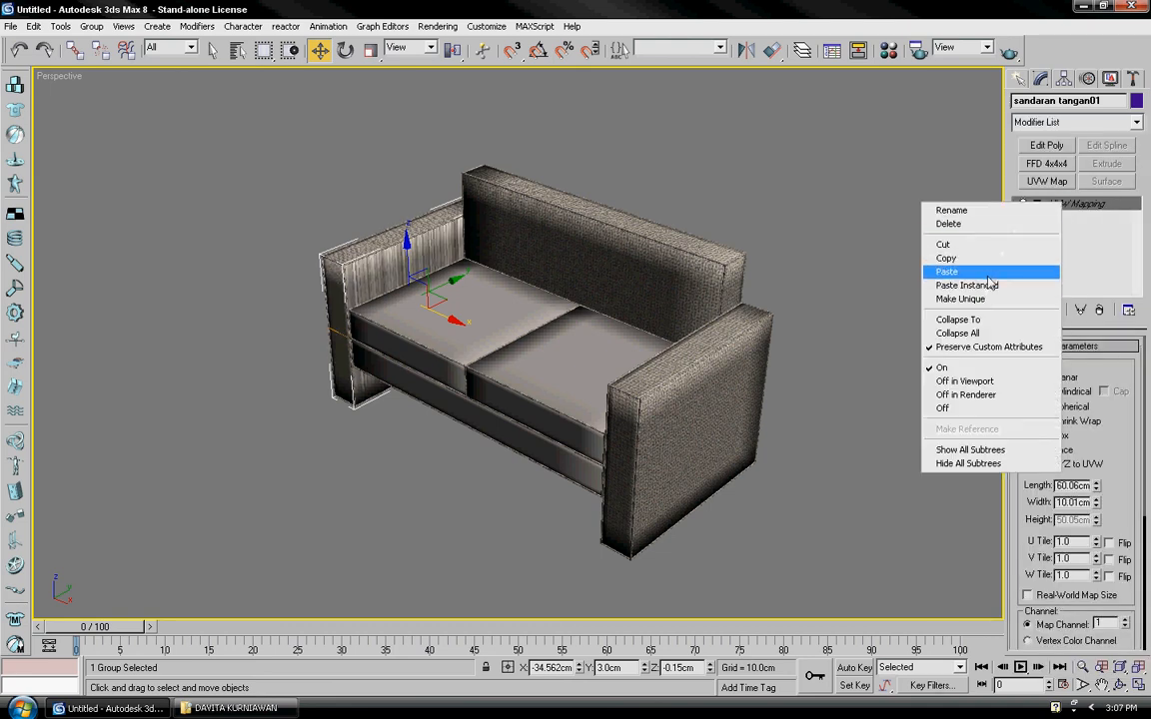
{"action": "left_click", "coordinate": [988, 274]}
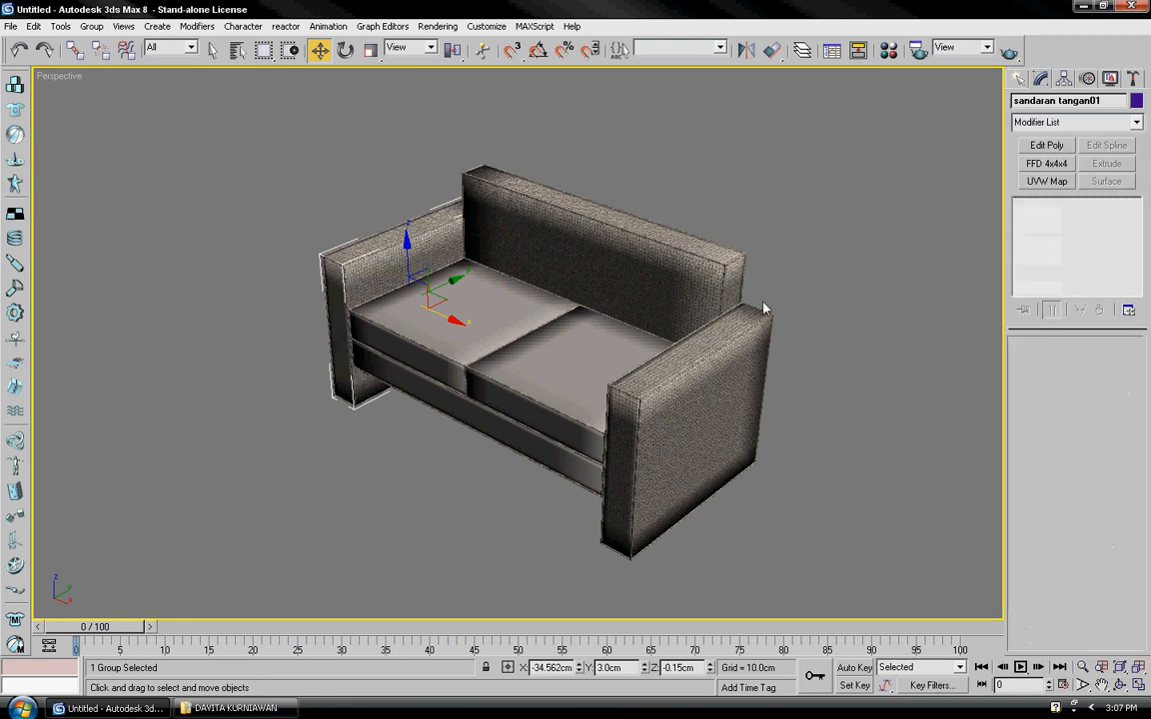
Add a UVW Map modifier to the sofa seat cushion and paste the backrest's copied mapping onto it
{"action": "left_click", "coordinate": [494, 339]}
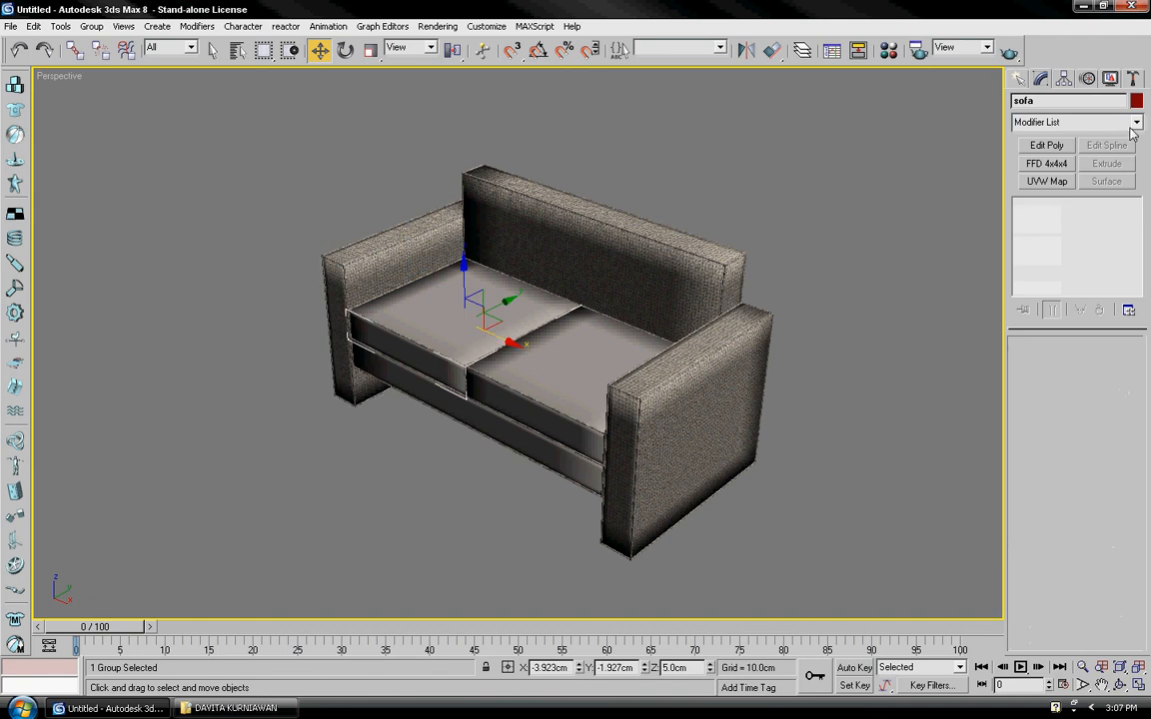
{"action": "left_click", "coordinate": [1021, 121]}
{"action": "scroll", "coordinate": [1109, 480], "scroll_direction": "down", "scroll_amount": 15}
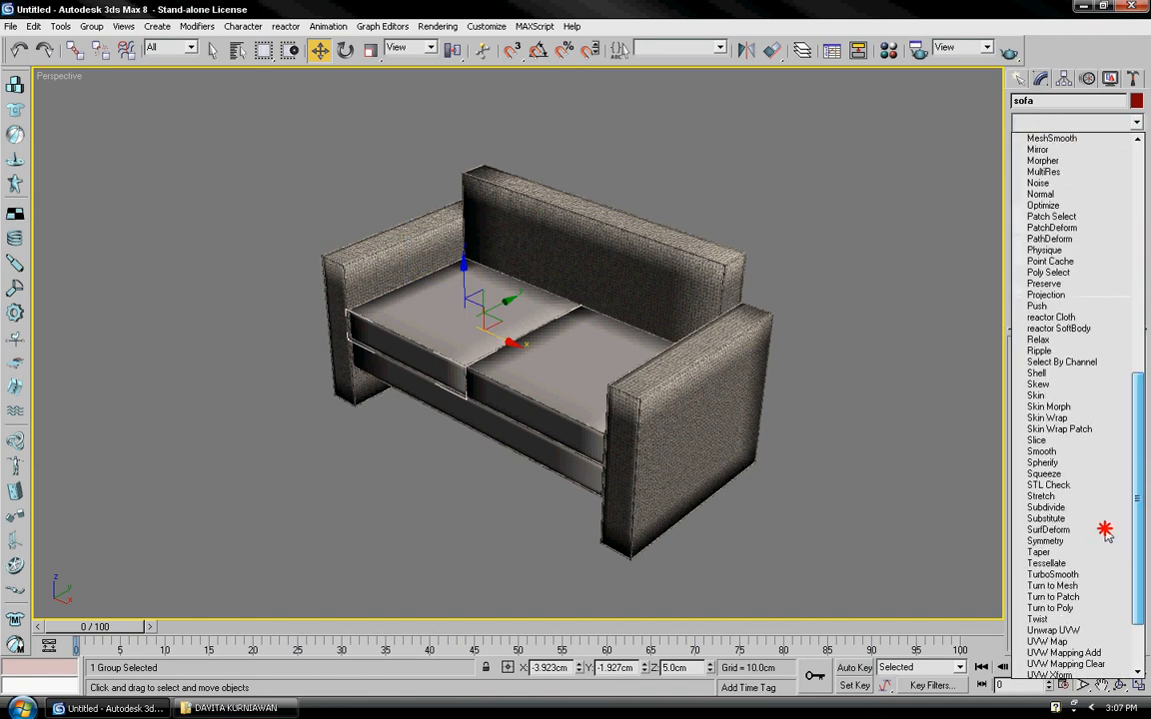
{"action": "left_click", "coordinate": [1066, 556]}
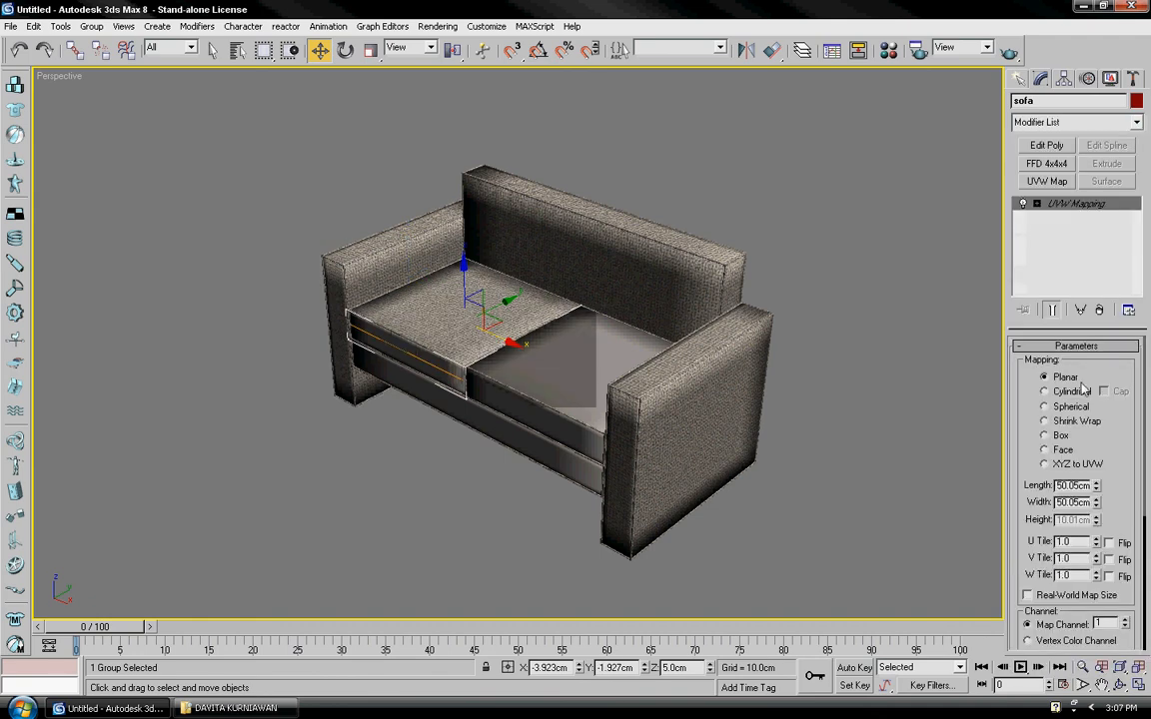
{"action": "right_click", "coordinate": [1060, 205]}
{"action": "left_click", "coordinate": [1005, 271]}
Add a UVW Map modifier to the sofa01 seat cushion and paste the backrest's copied mapping onto it
{"action": "left_click", "coordinate": [550, 374]}
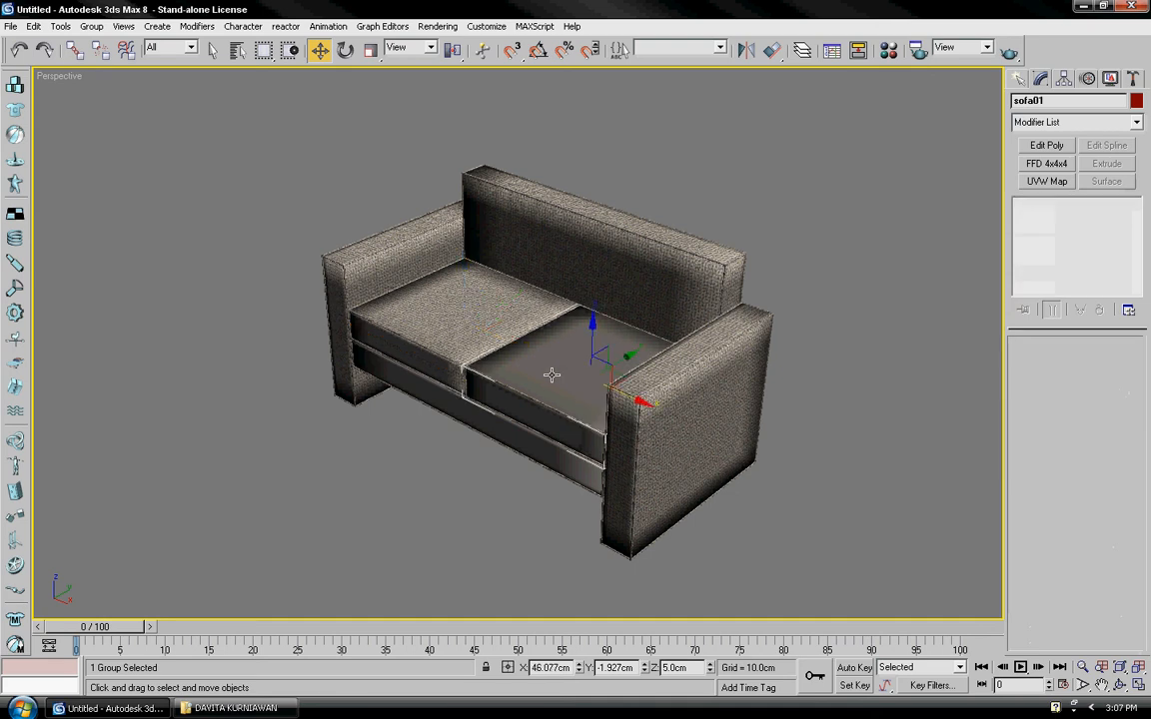
{"action": "left_click", "coordinate": [1069, 122]}
{"action": "scroll", "coordinate": [1059, 450], "scroll_direction": "down", "scroll_amount": 15}
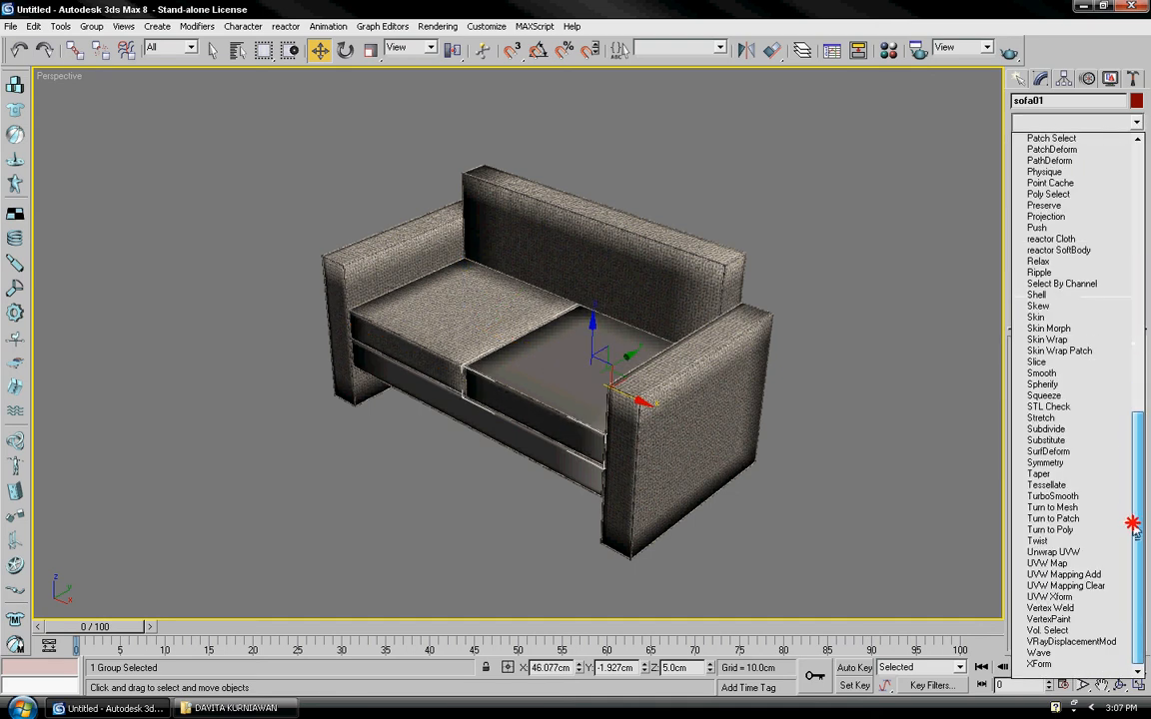
{"action": "left_click", "coordinate": [1049, 563]}
{"action": "right_click", "coordinate": [1056, 205]}
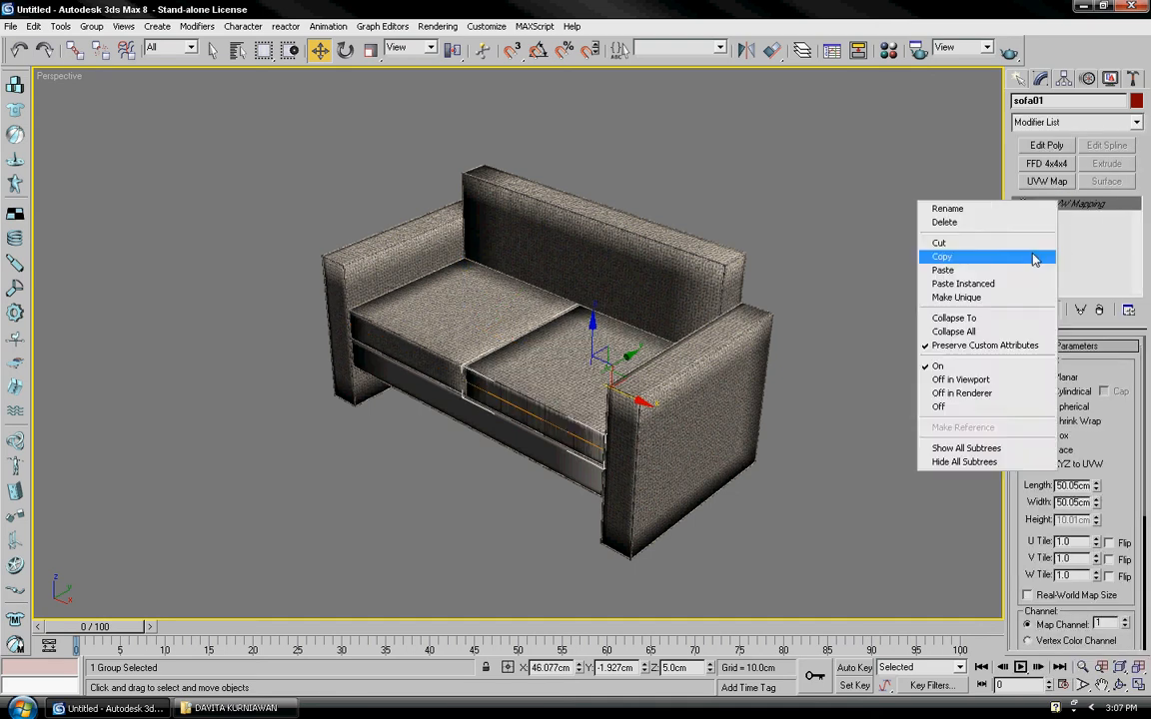
{"action": "left_click", "coordinate": [1010, 272]}
Add a UVW Map modifier to the sofa 2 base, paste the backrest's copied mapping onto it, and deselect it
{"action": "left_click", "coordinate": [528, 453]}
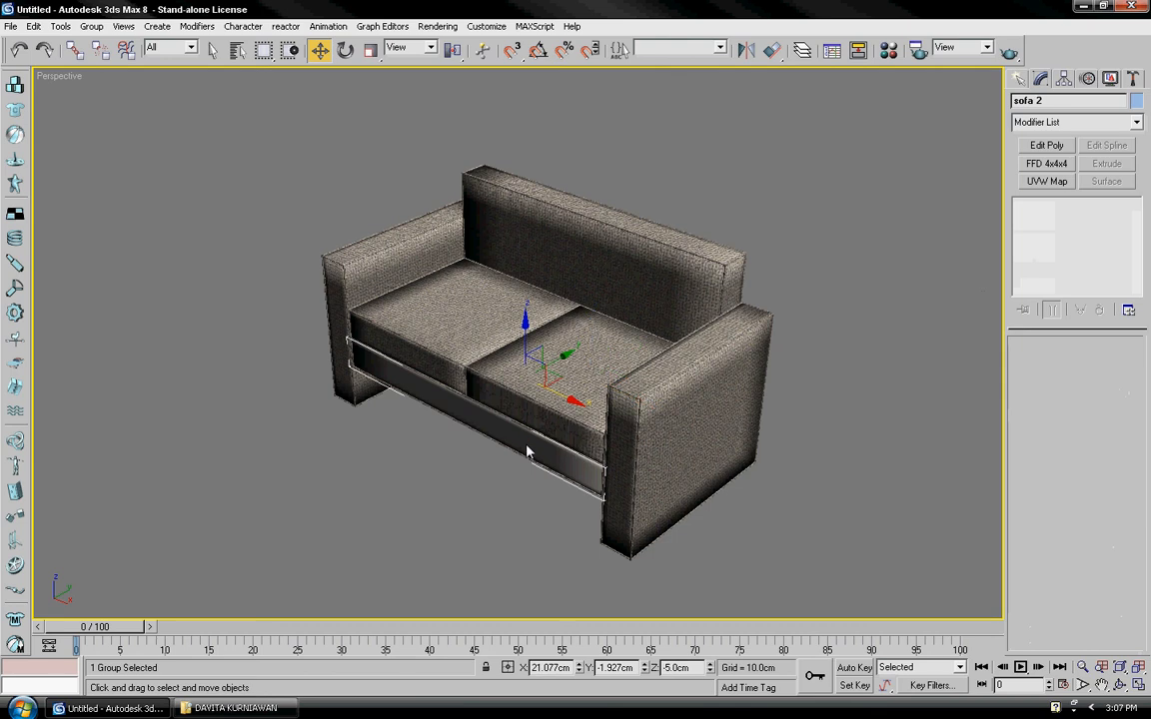
{"action": "left_click", "coordinate": [1069, 122]}
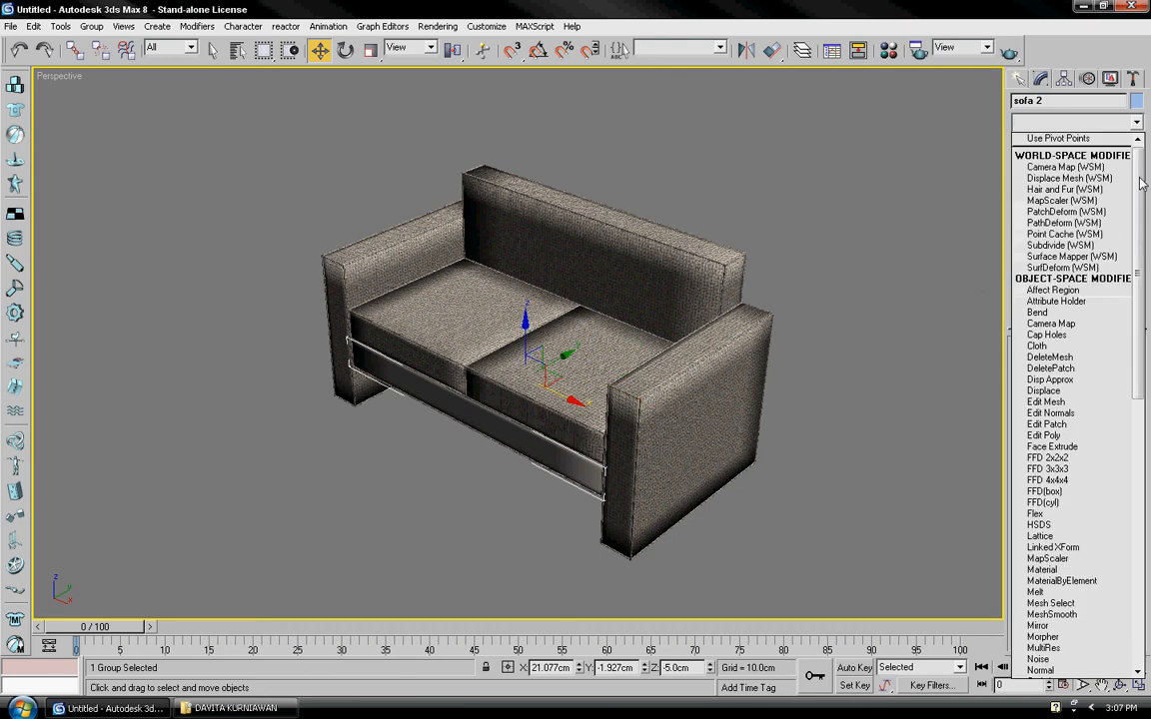
{"action": "scroll", "coordinate": [1124, 506], "scroll_direction": "down", "scroll_amount": 15}
{"action": "left_click", "coordinate": [1047, 563]}
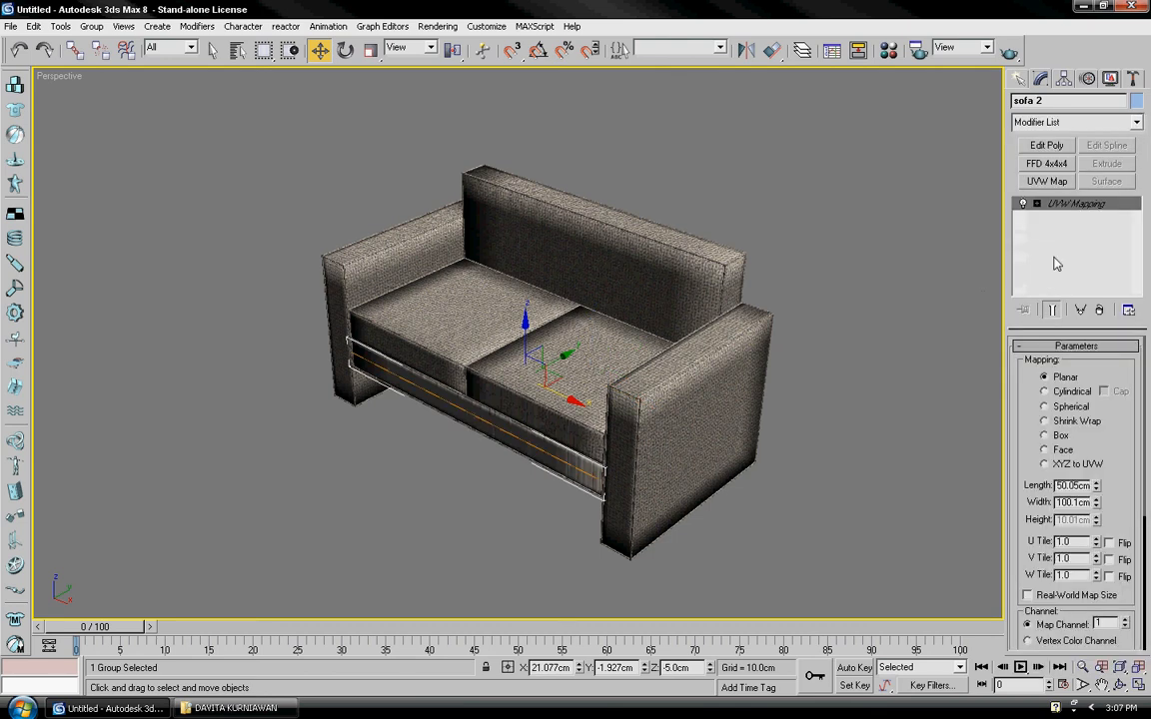
{"action": "right_click", "coordinate": [1060, 208]}
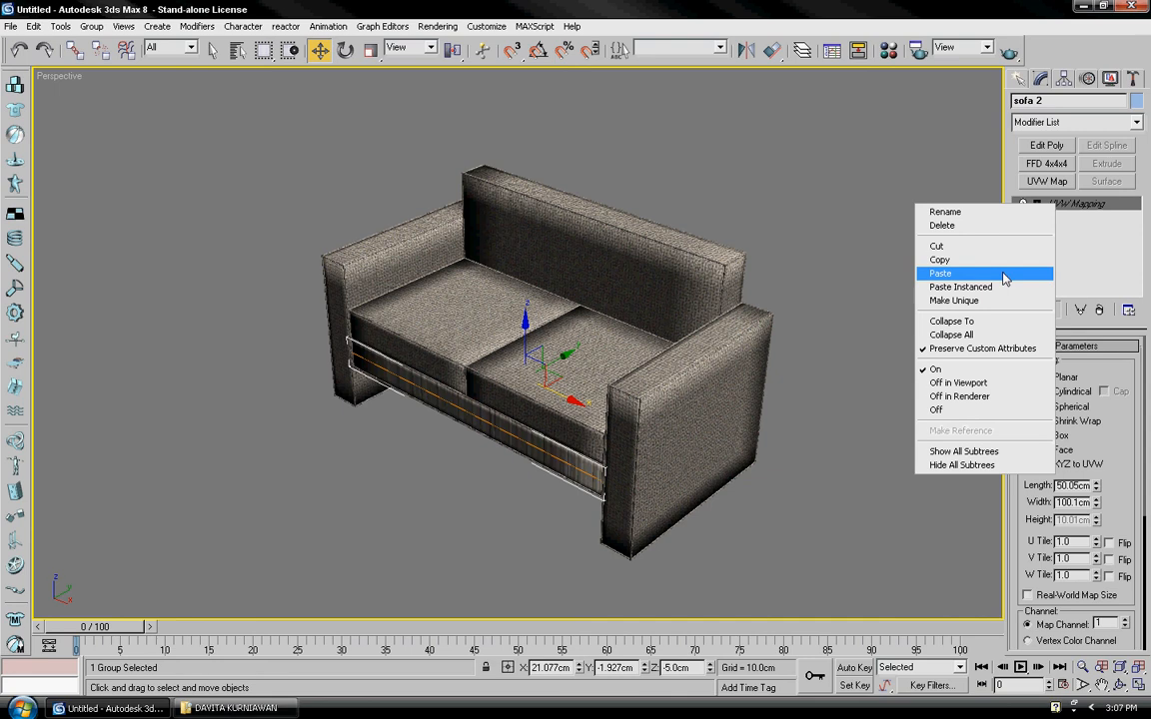
{"action": "left_click", "coordinate": [1004, 274]}
{"action": "left_click", "coordinate": [774, 390]}
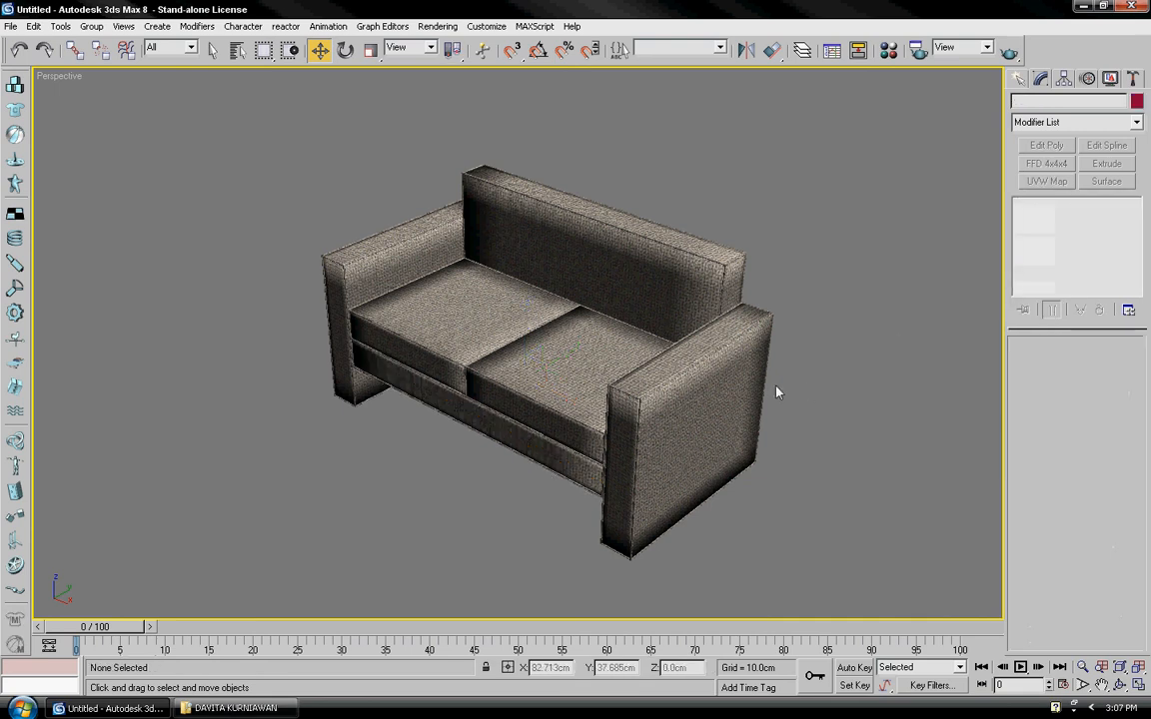
Examine the fully textured sofa from other angles and restore the four-viewport layout with room around the sofa in Top view
{"action": "middle_click_drag", "start_coordinate": [774, 391], "coordinate": [693, 378], "text": "alt"}
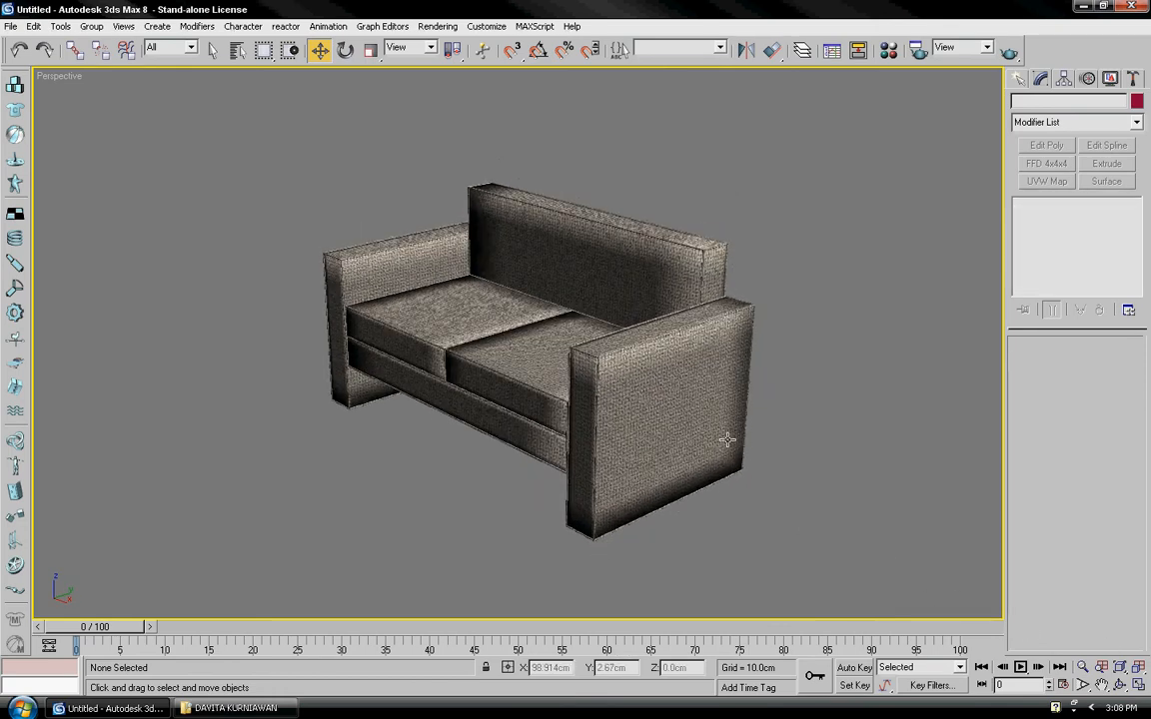
{"action": "middle_click_drag", "start_coordinate": [727, 439], "coordinate": [727, 444]}
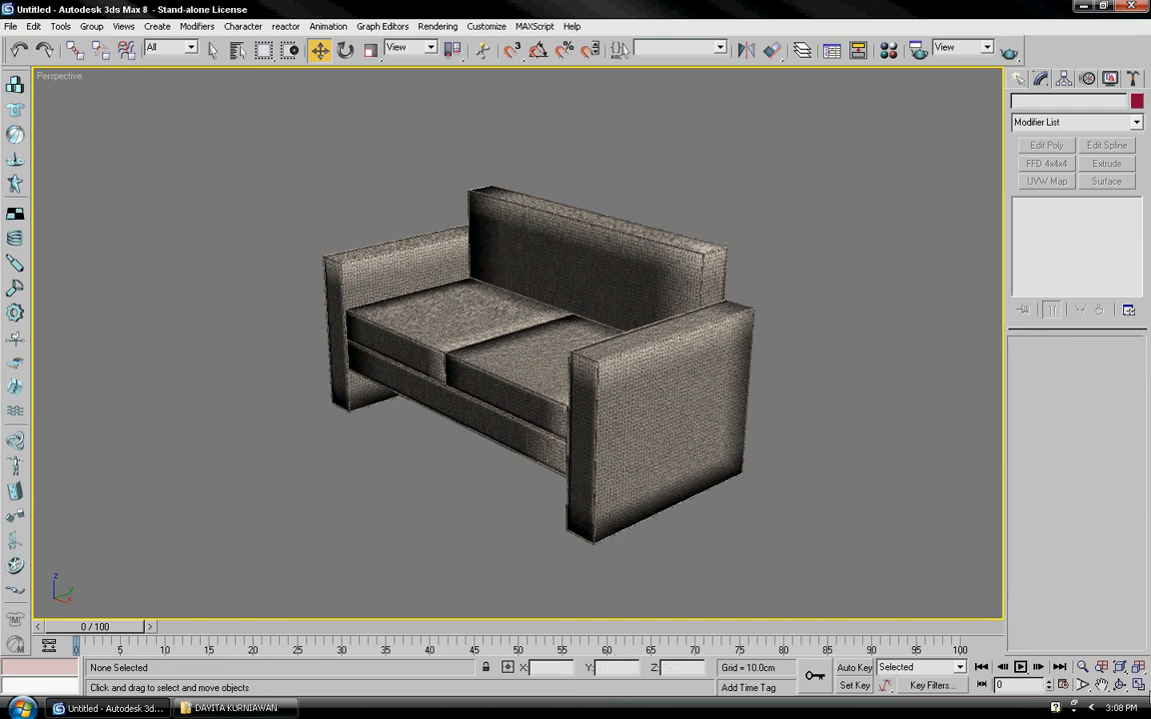
{"action": "left_click", "coordinate": [1138, 684]}
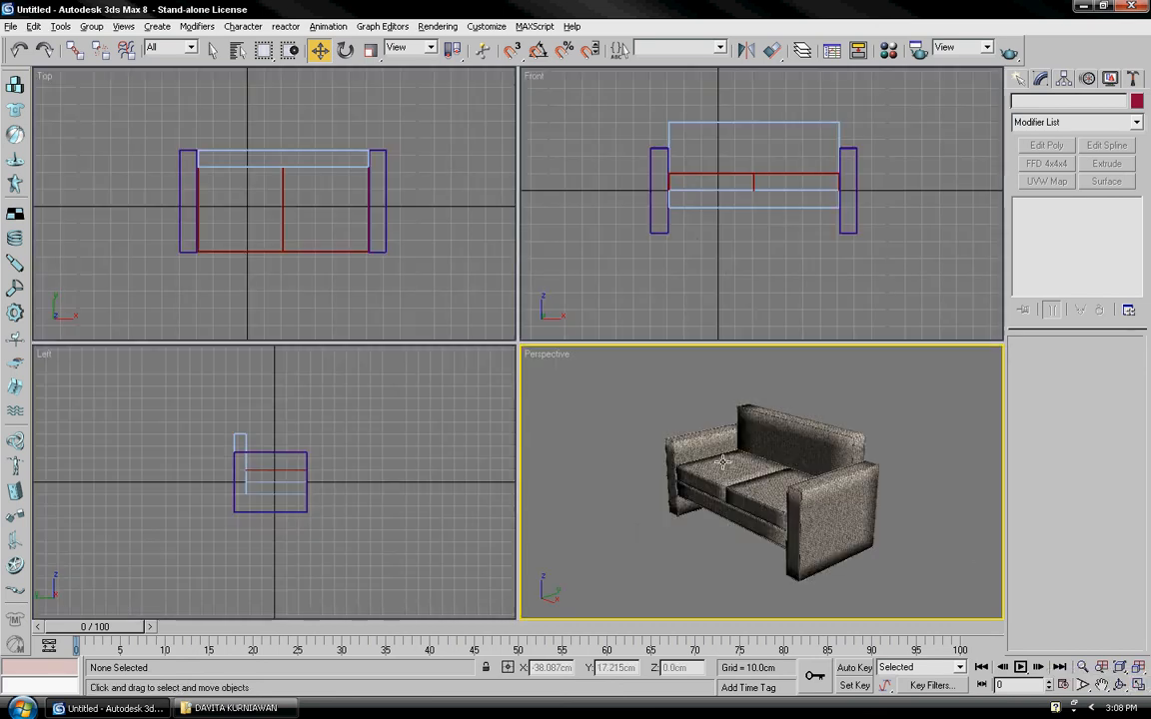
{"action": "mouse_move", "coordinate": [723, 460]}
{"action": "middle_mouse_down", "text": "alt"}
{"action": "mouse_move", "coordinate": [741, 455]}
{"action": "mouse_move", "coordinate": [732, 442]}
{"action": "mouse_move", "coordinate": [709, 452]}
{"action": "mouse_move", "coordinate": [729, 433]}
{"action": "mouse_move", "coordinate": [714, 441]}
{"action": "middle_mouse_up", "text": "alt"}
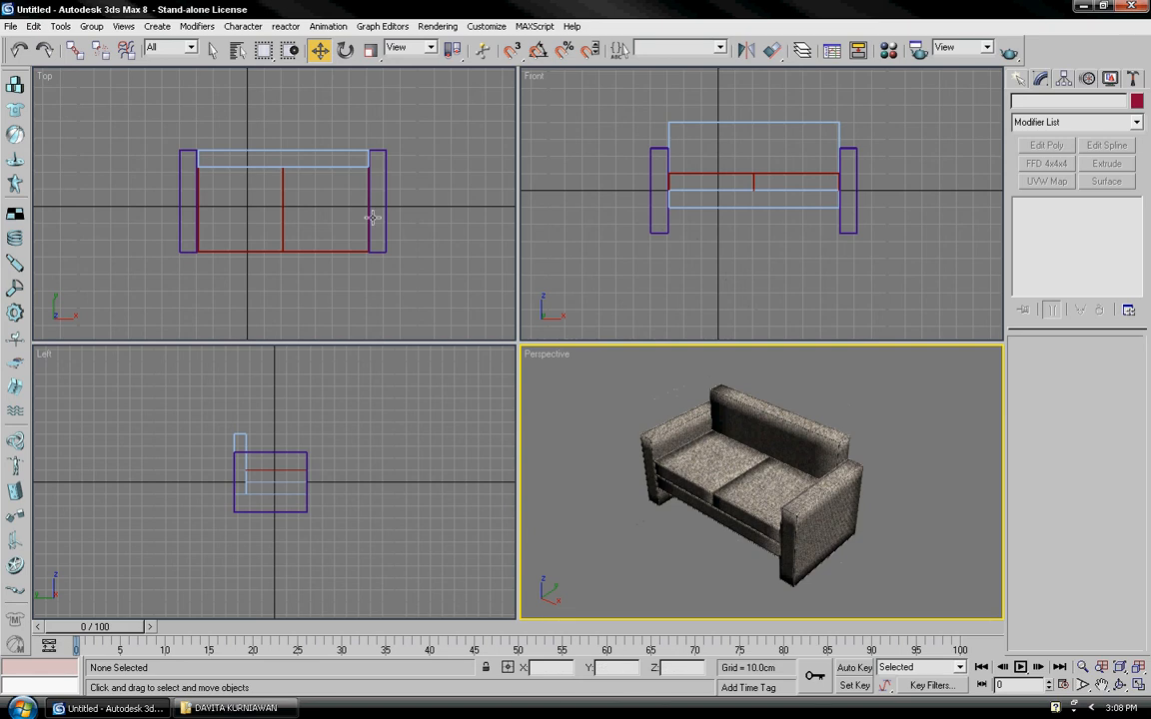
{"action": "middle_click_drag", "start_coordinate": [373, 217], "coordinate": [389, 225]}
{"action": "scroll", "coordinate": [383, 229], "scroll_direction": "down", "scroll_amount": 2}
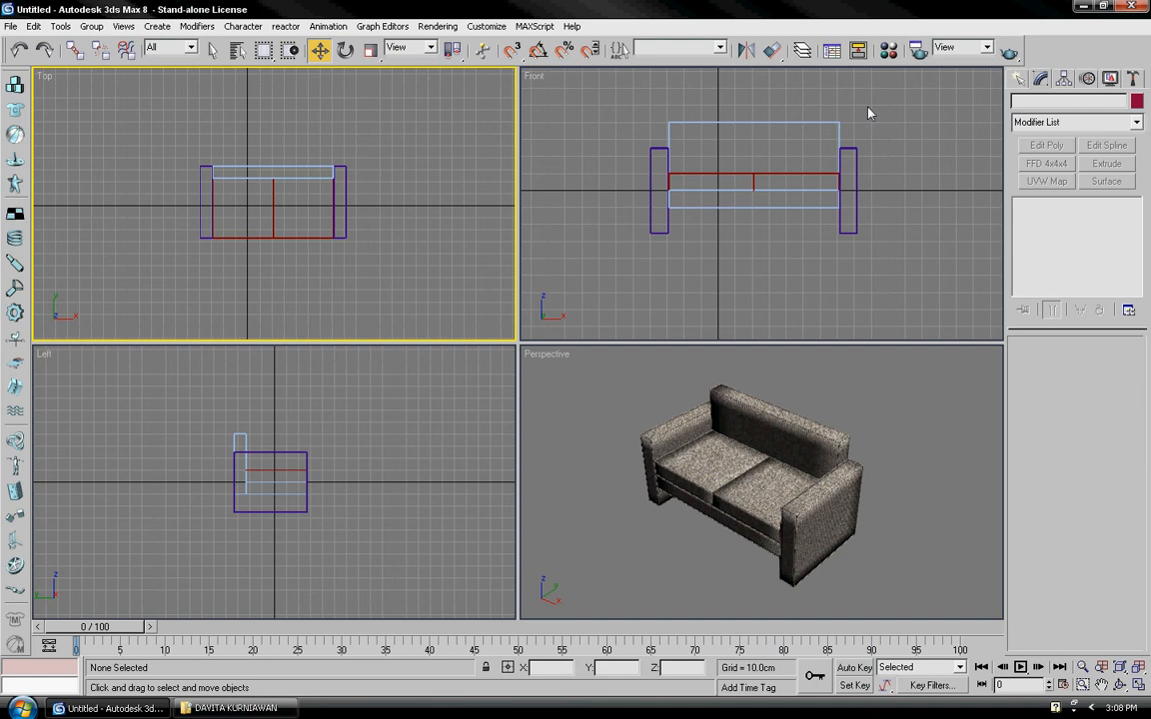
Create a standard Target Spot light in Top view, placed behind and to the right of the sofa and aimed at its centre
{"action": "left_click", "coordinate": [1019, 79]}
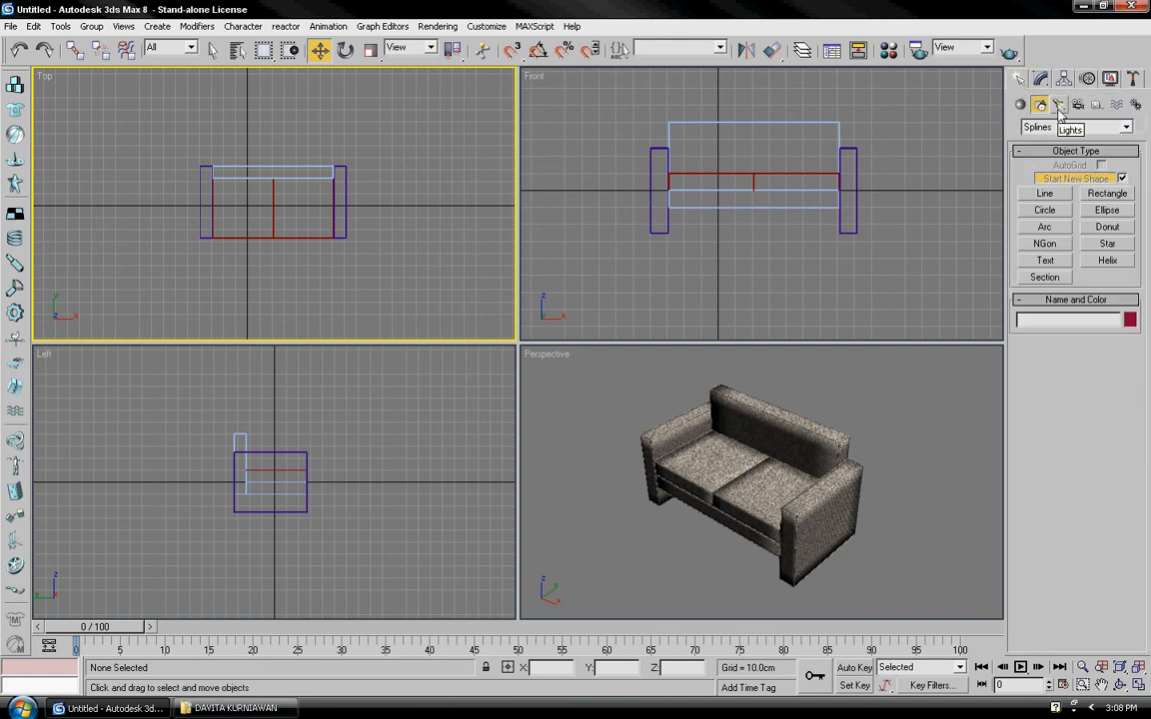
{"action": "left_click", "coordinate": [1058, 103]}
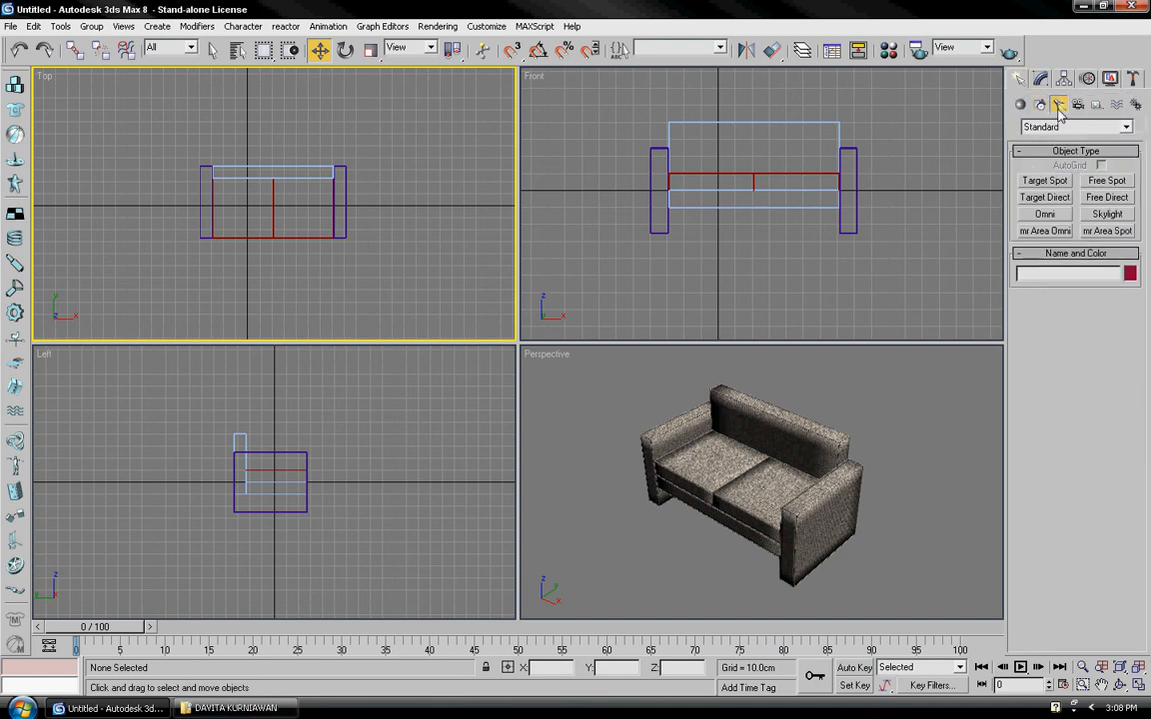
{"action": "left_click", "coordinate": [1044, 181]}
{"action": "scroll", "coordinate": [420, 176], "scroll_direction": "down", "scroll_amount": 3}
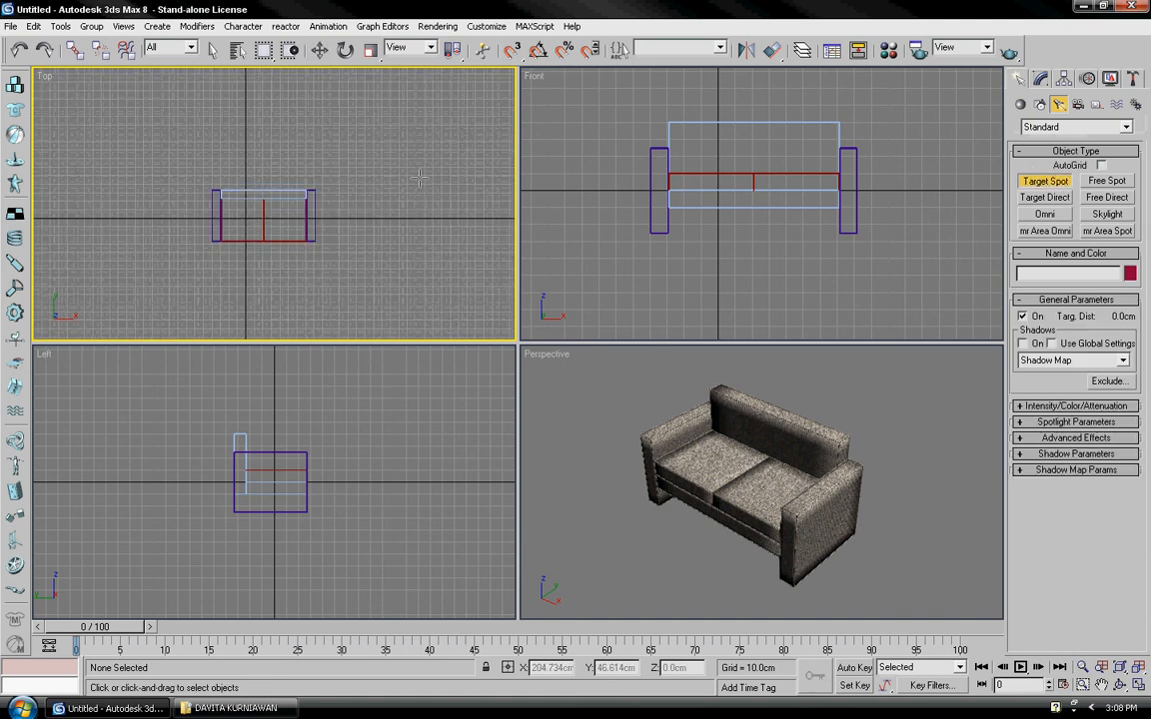
{"action": "left_click_drag", "start_coordinate": [453, 104], "coordinate": [264, 219]}
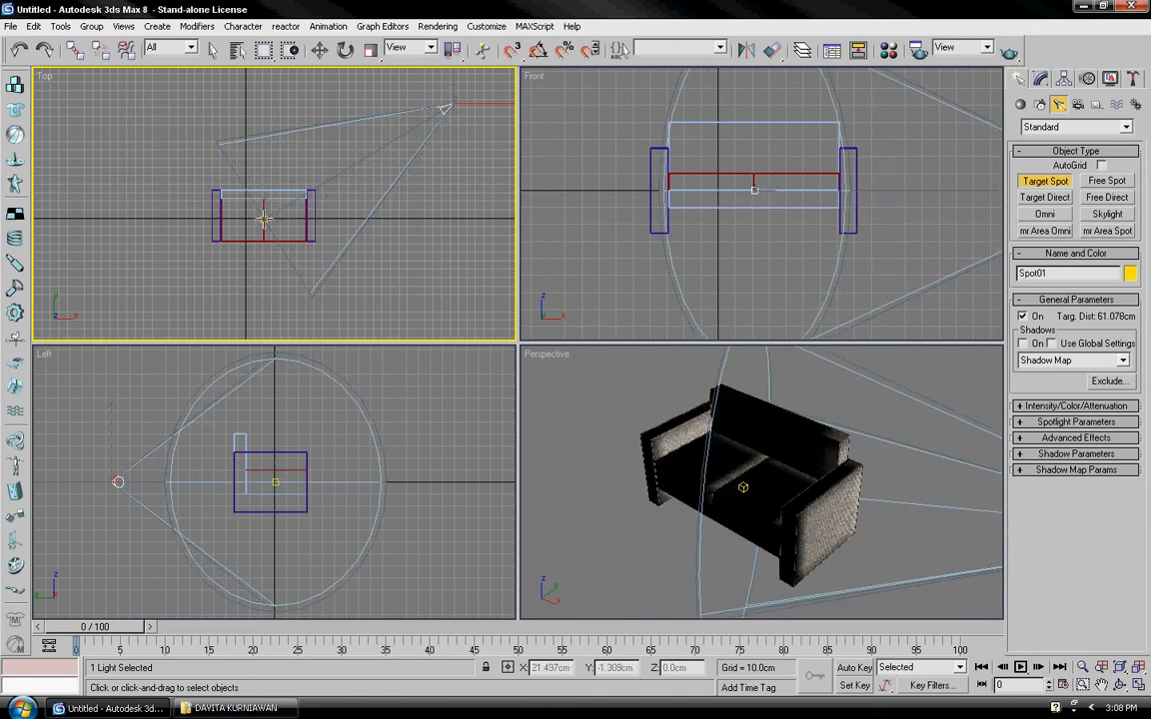
{"action": "right_click", "coordinate": [383, 237]}
Raise the spotlight to a height of about 161 cm in Front view and turn on its shadows
{"action": "scroll", "coordinate": [616, 226], "scroll_direction": "down", "scroll_amount": 6}
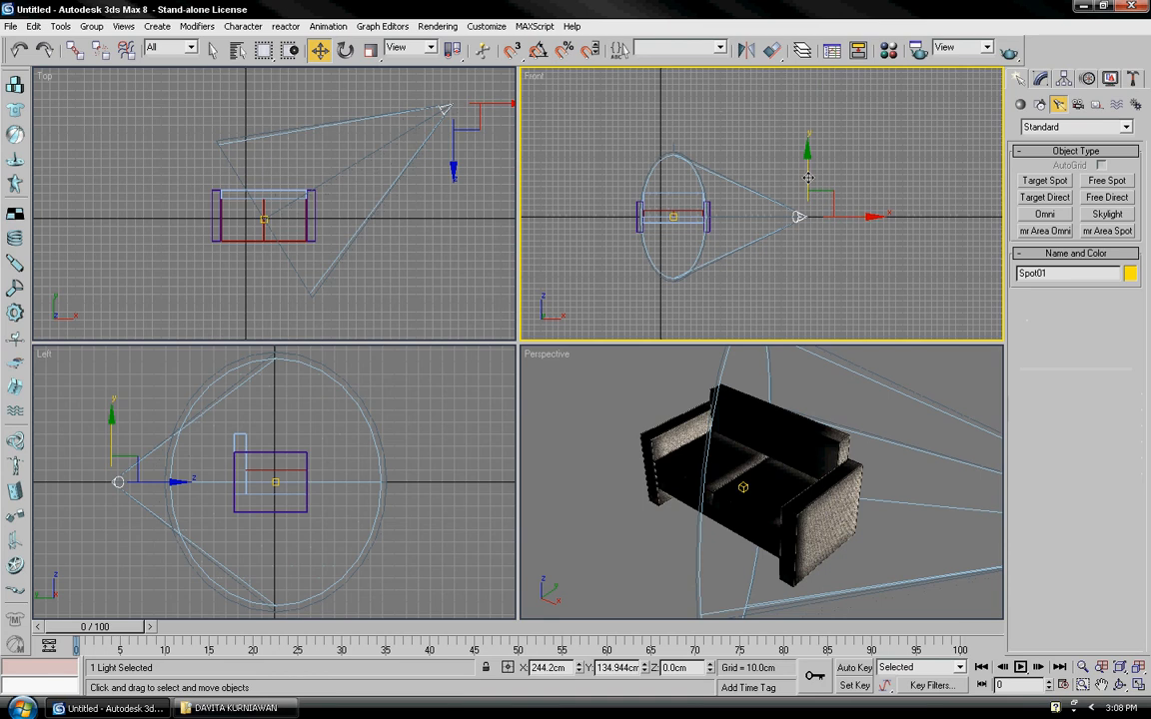
{"action": "left_click_drag", "start_coordinate": [807, 178], "coordinate": [793, 83]}
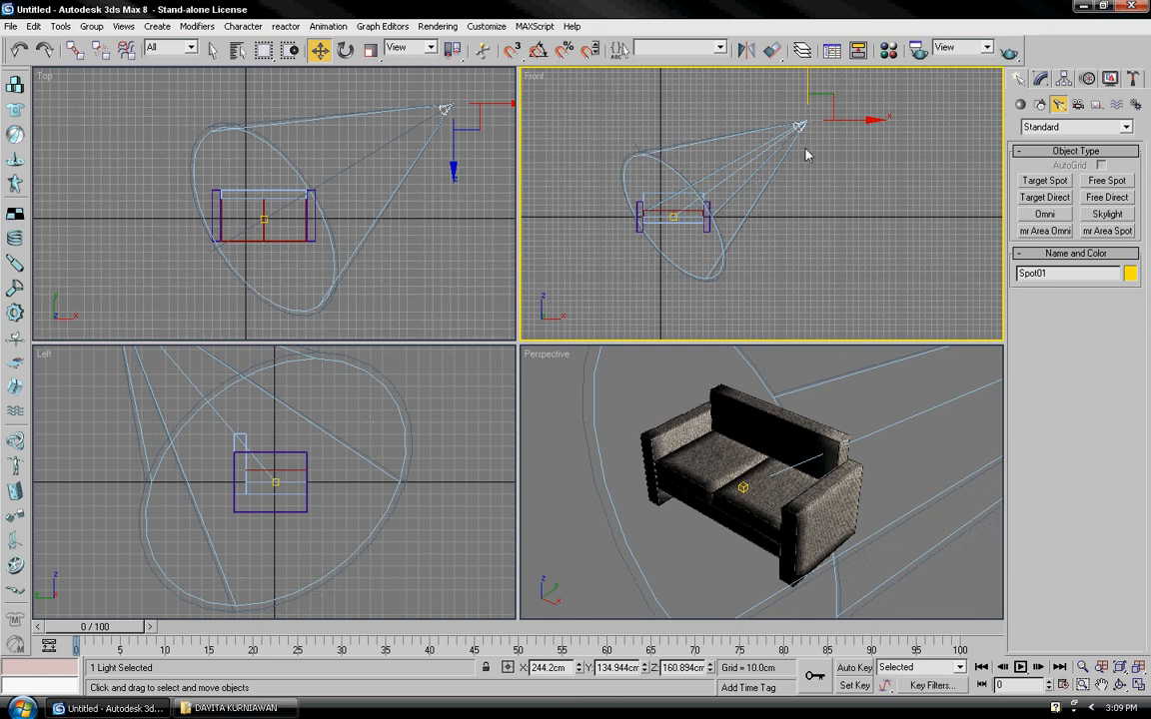
{"action": "left_click", "coordinate": [1040, 79]}
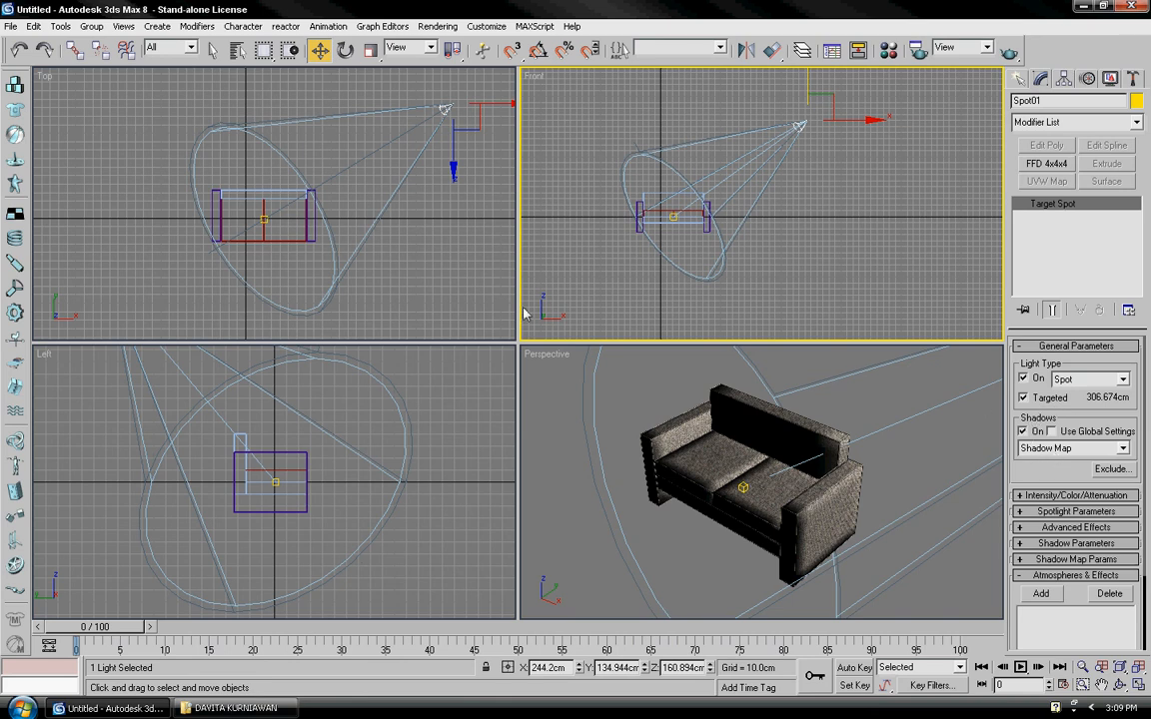
{"action": "left_click", "coordinate": [433, 308]}
Place a standard Omni light in Top view, in front and to the left of the sofa, at about X -121 cm, Y -127 cm
{"action": "scroll", "coordinate": [451, 282], "scroll_direction": "down", "scroll_amount": 3}
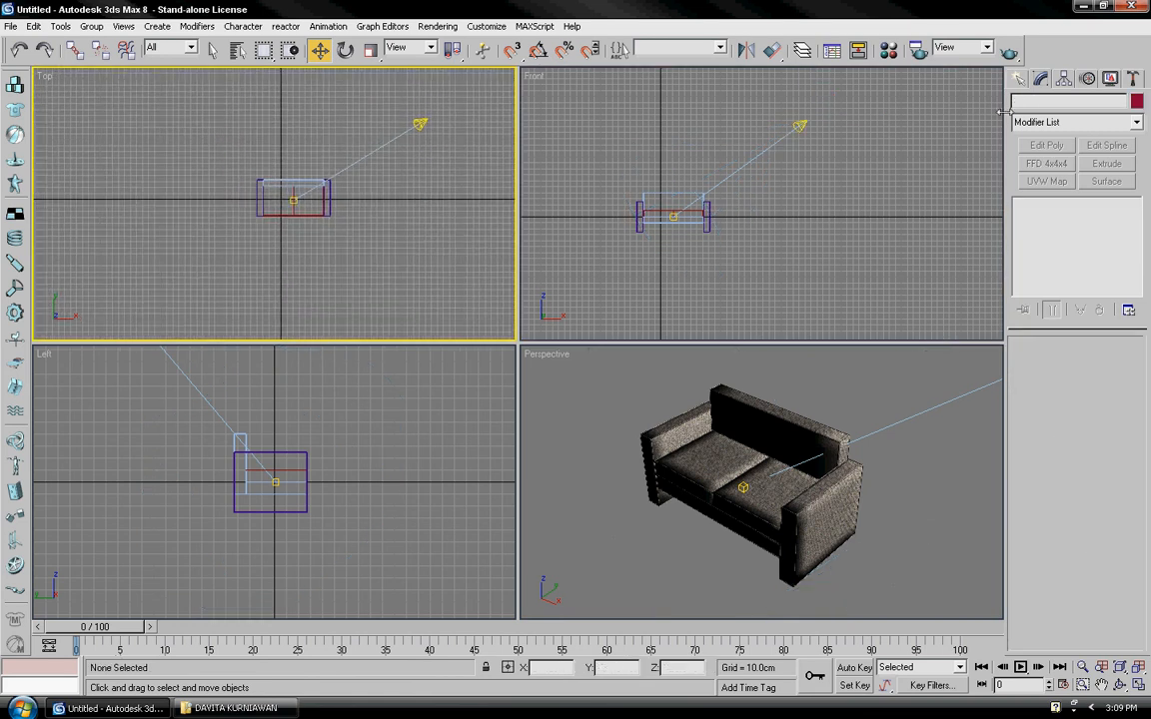
{"action": "left_click", "coordinate": [1018, 78]}
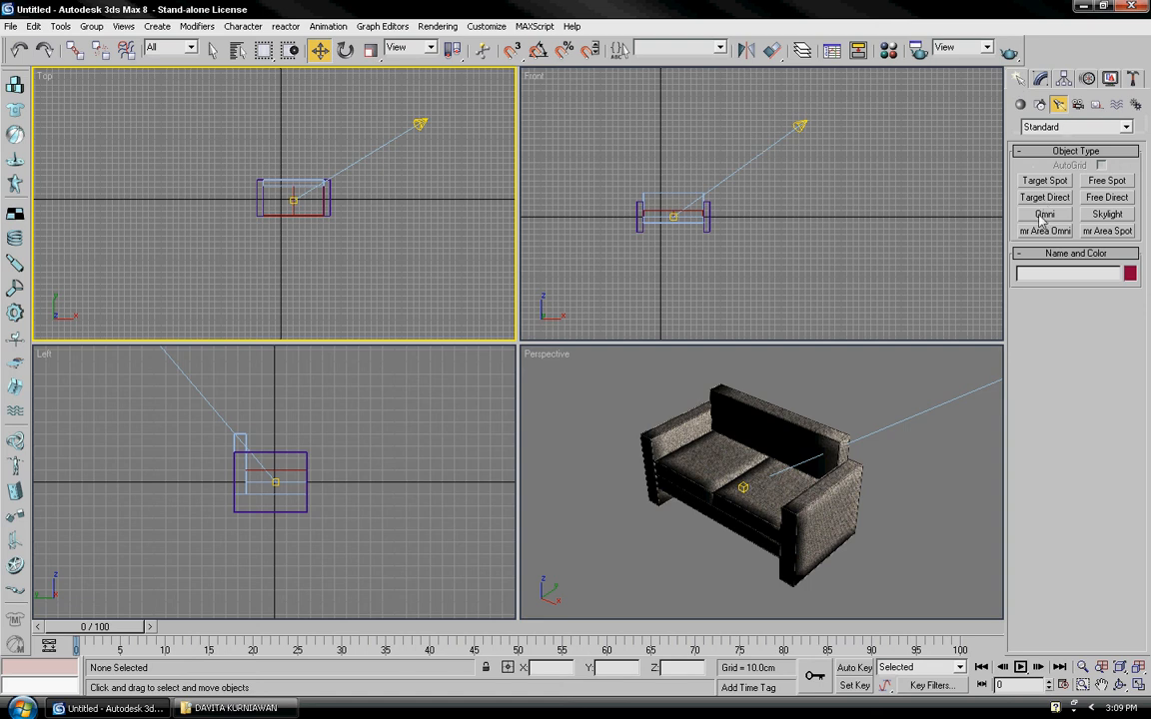
{"action": "left_click", "coordinate": [1044, 214]}
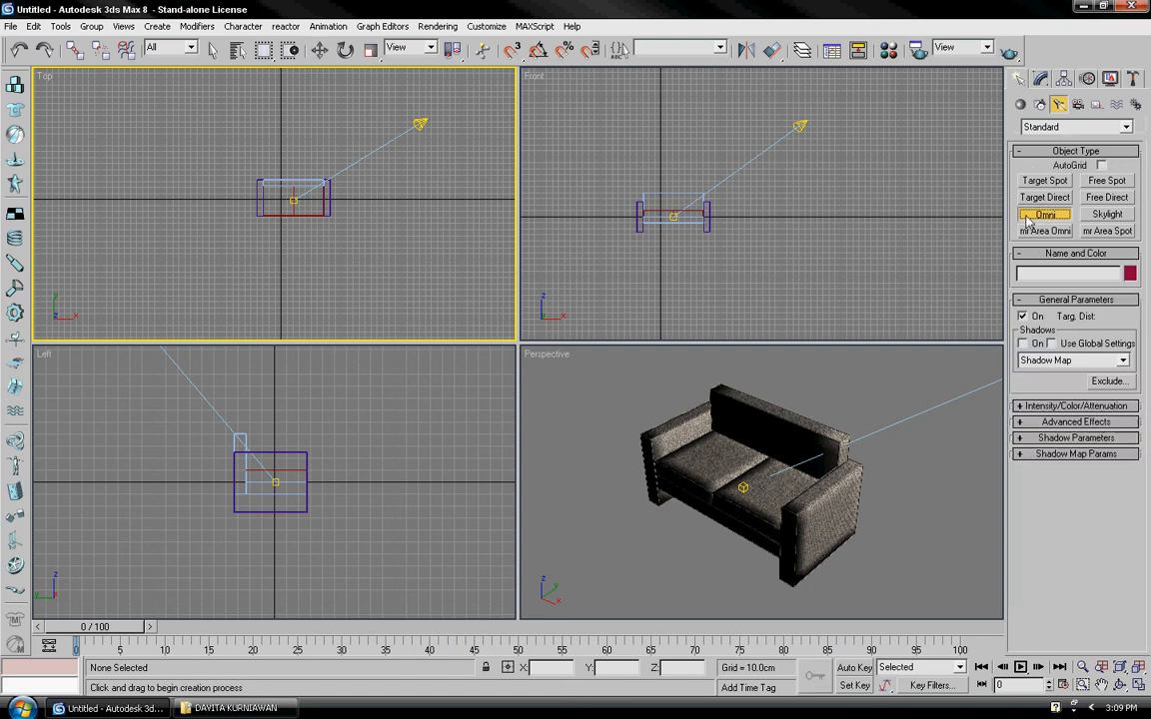
{"action": "left_click", "coordinate": [208, 276]}
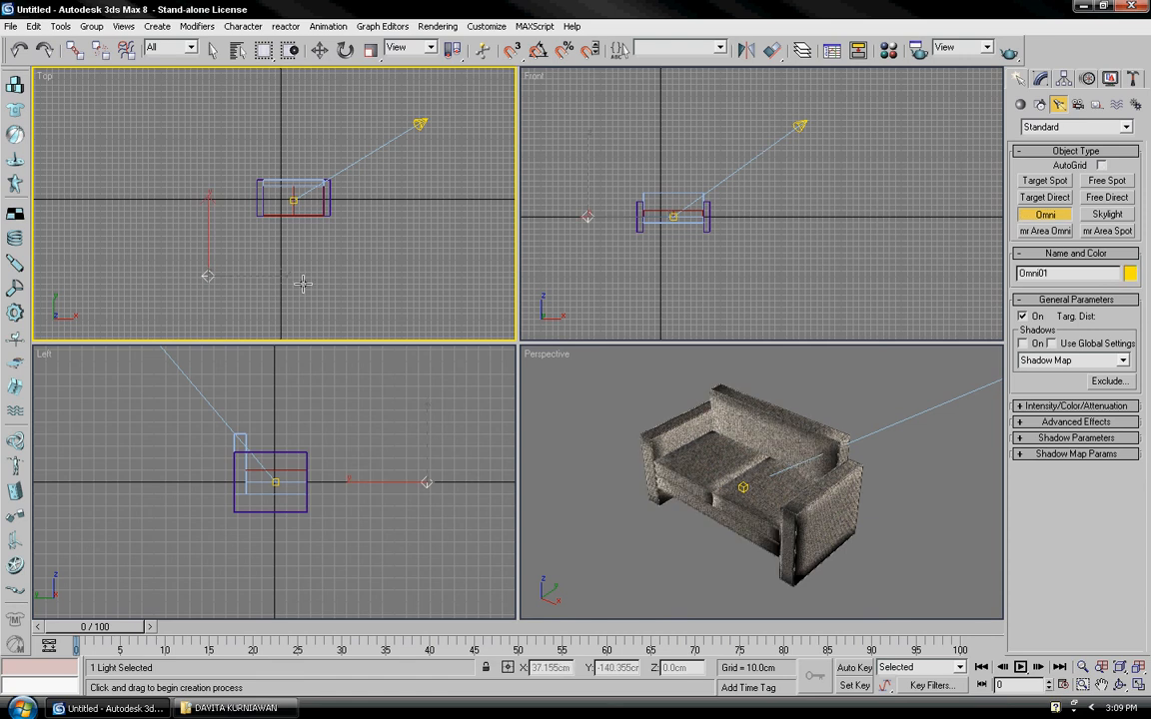
Raise the omni light to a height of about 95 cm in Front view and turn on its shadows
{"action": "key", "text": "w"}
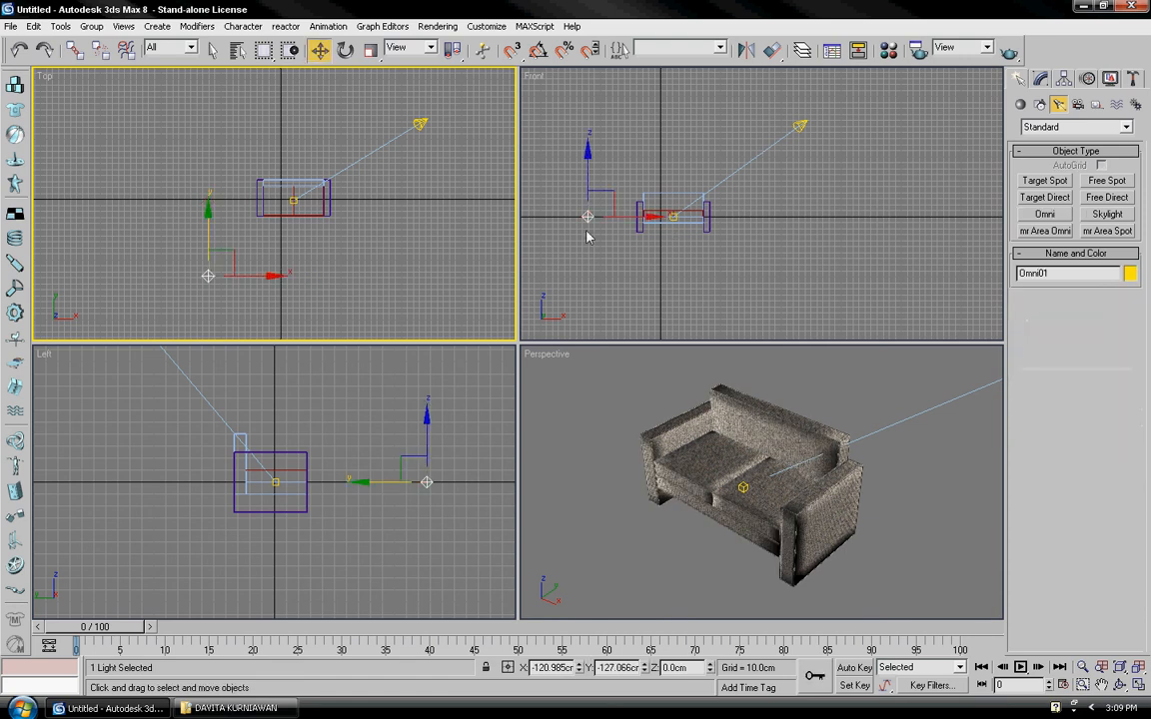
{"action": "middle_click_drag", "start_coordinate": [588, 238], "coordinate": [717, 259]}
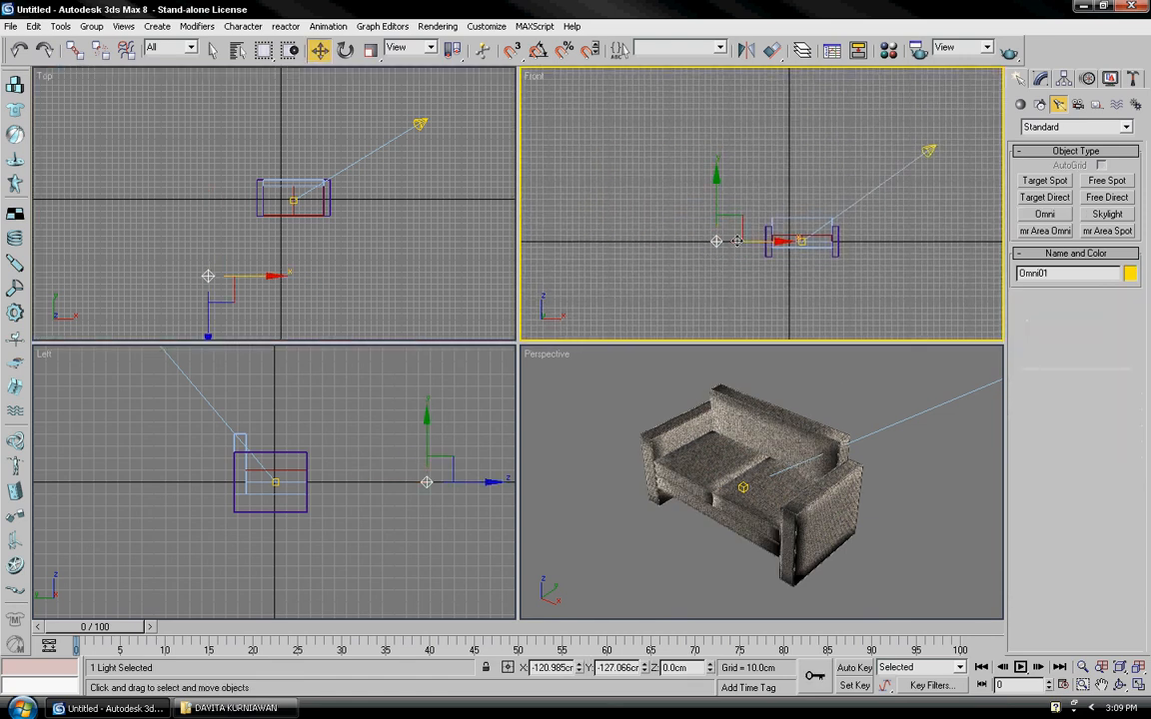
{"action": "left_click_drag", "start_coordinate": [715, 198], "coordinate": [714, 140]}
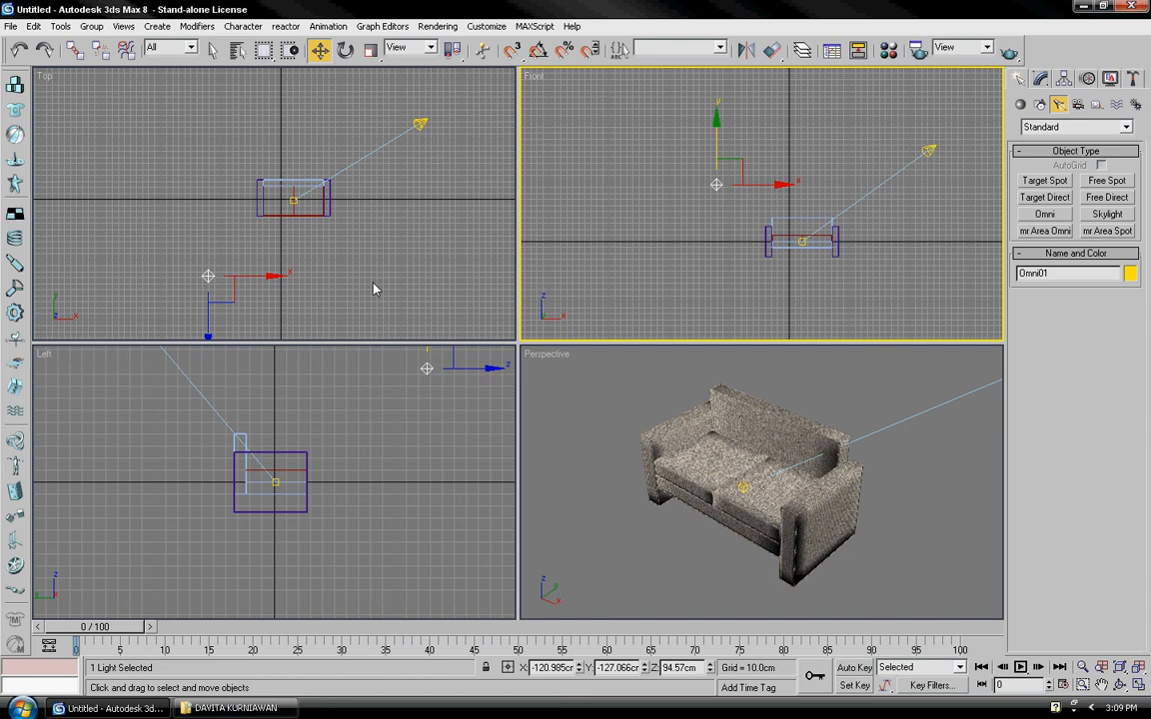
{"action": "left_click", "coordinate": [1039, 78]}
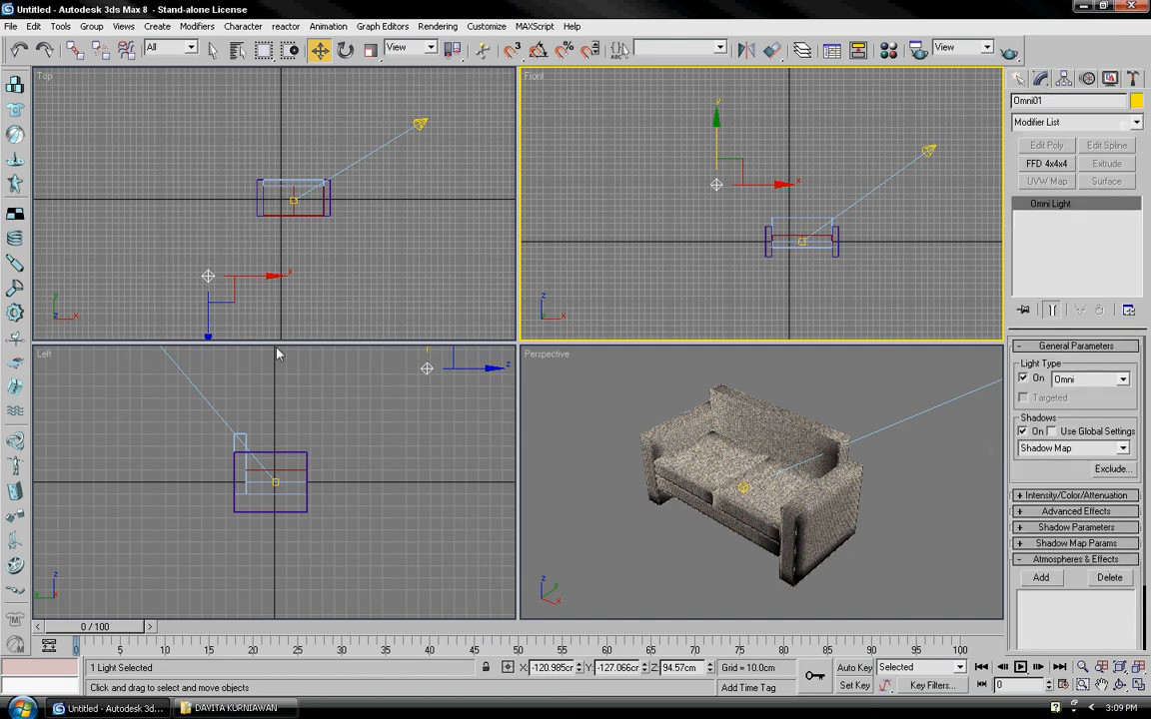
Clone the omni light in Top view as a single Copy, shifted along X to about 153 cm, in front and to the right of the sofa
{"action": "right_click", "coordinate": [337, 314]}
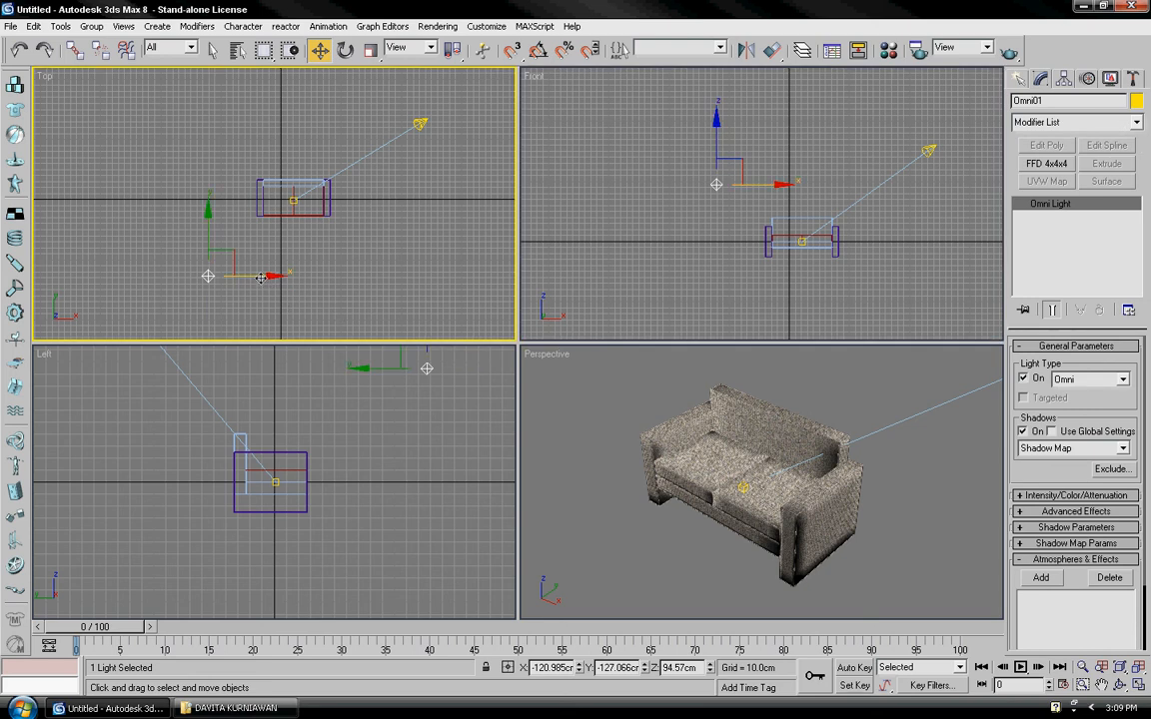
{"action": "left_click", "coordinate": [314, 294]}
{"action": "left_click", "coordinate": [210, 277]}
{"action": "left_click_drag", "start_coordinate": [265, 277], "coordinate": [429, 269], "text": "shift"}
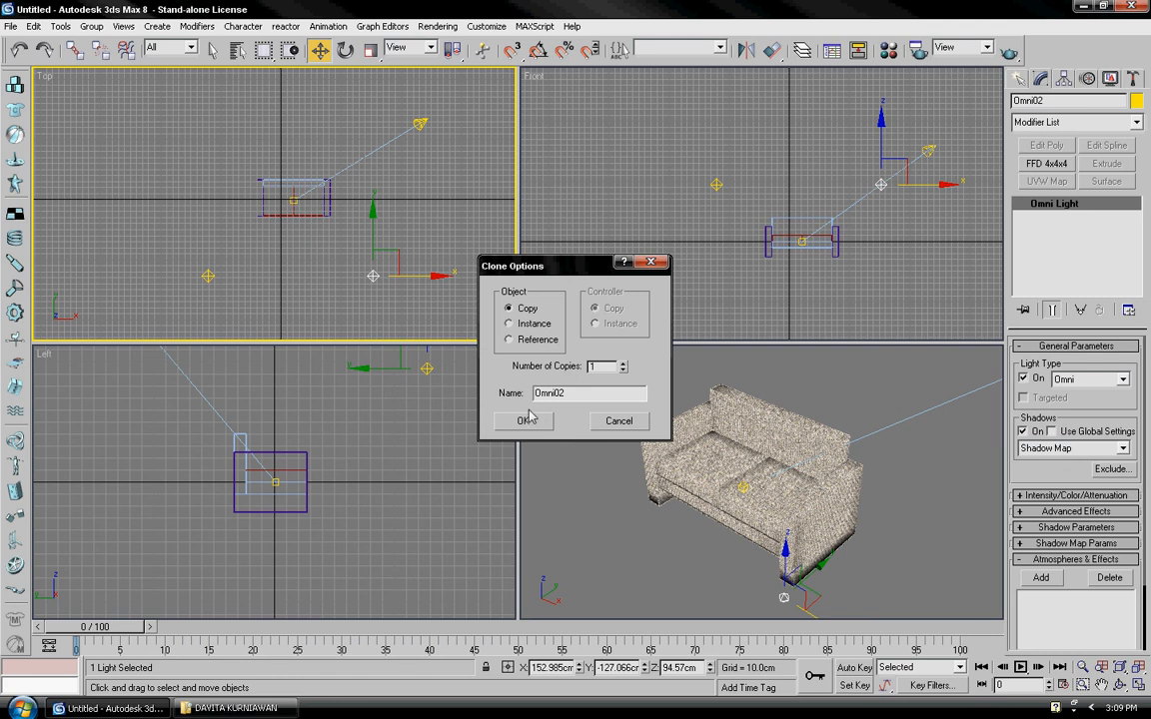
{"action": "left_click", "coordinate": [529, 418]}
Lower the copied omni light in Front view to slightly below the ground line, beside the sofa's right armrest, and deselect it
{"action": "middle_click", "coordinate": [920, 238]}
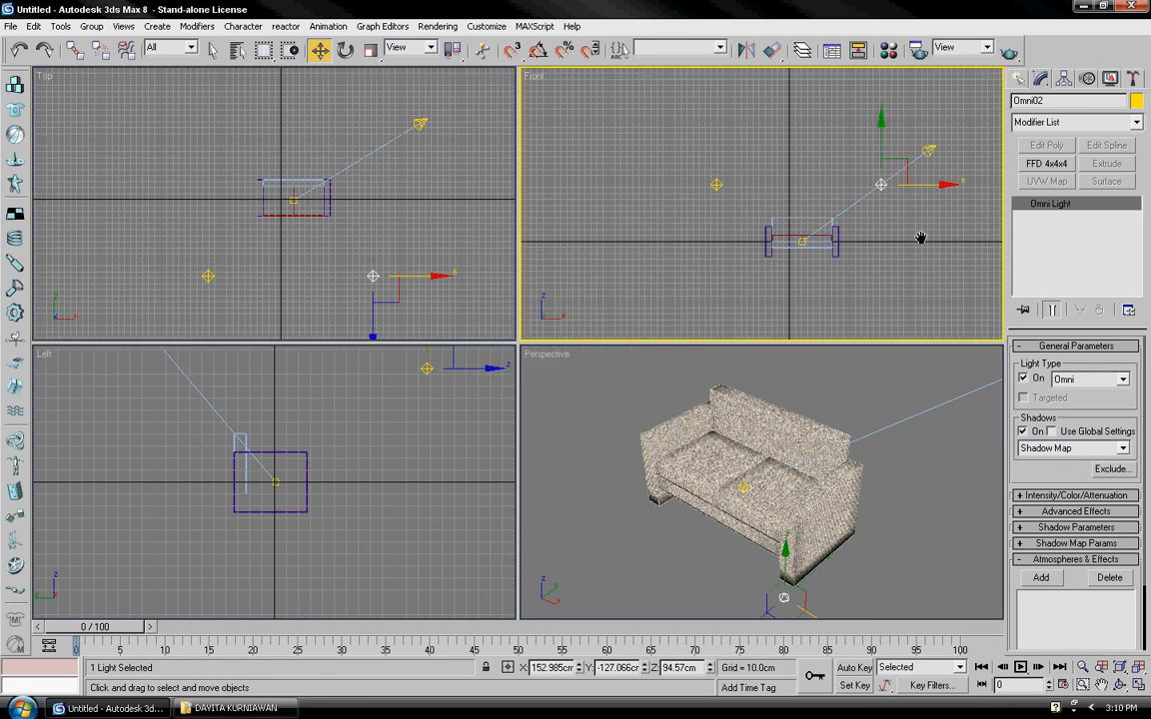
{"action": "middle_click_drag", "start_coordinate": [920, 238], "coordinate": [857, 233]}
{"action": "left_click_drag", "start_coordinate": [837, 145], "coordinate": [840, 215]}
{"action": "left_click", "coordinate": [832, 284]}
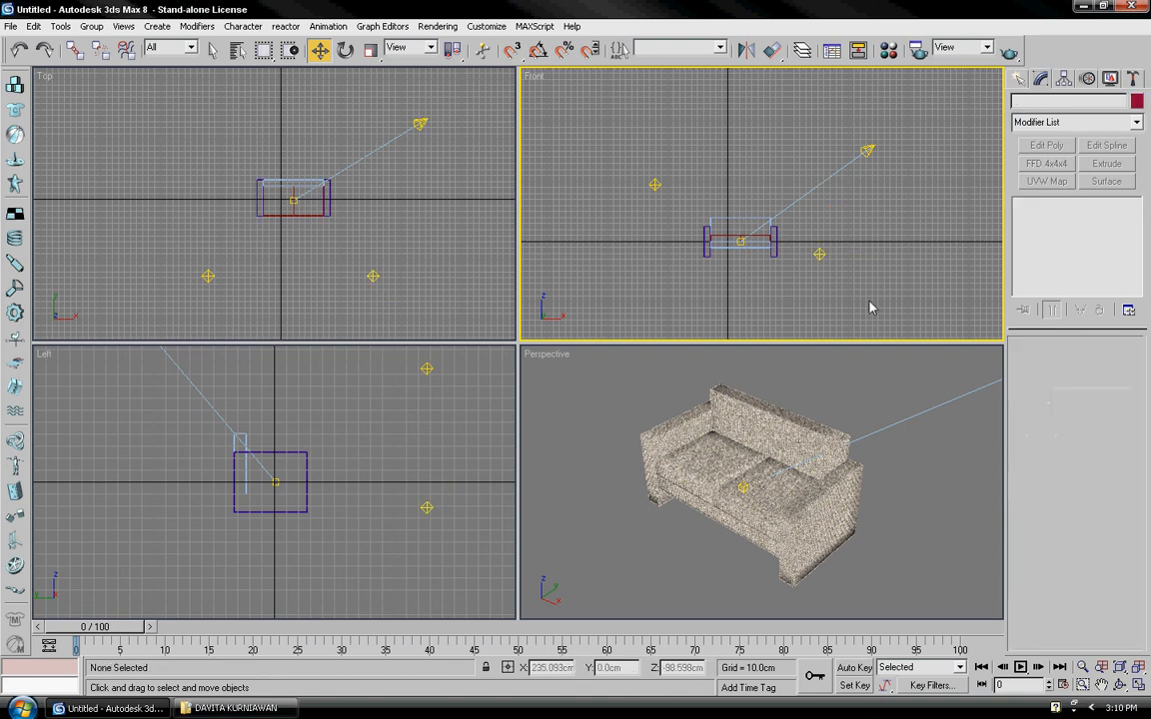
{"action": "middle_click_drag", "start_coordinate": [377, 243], "coordinate": [432, 244]}
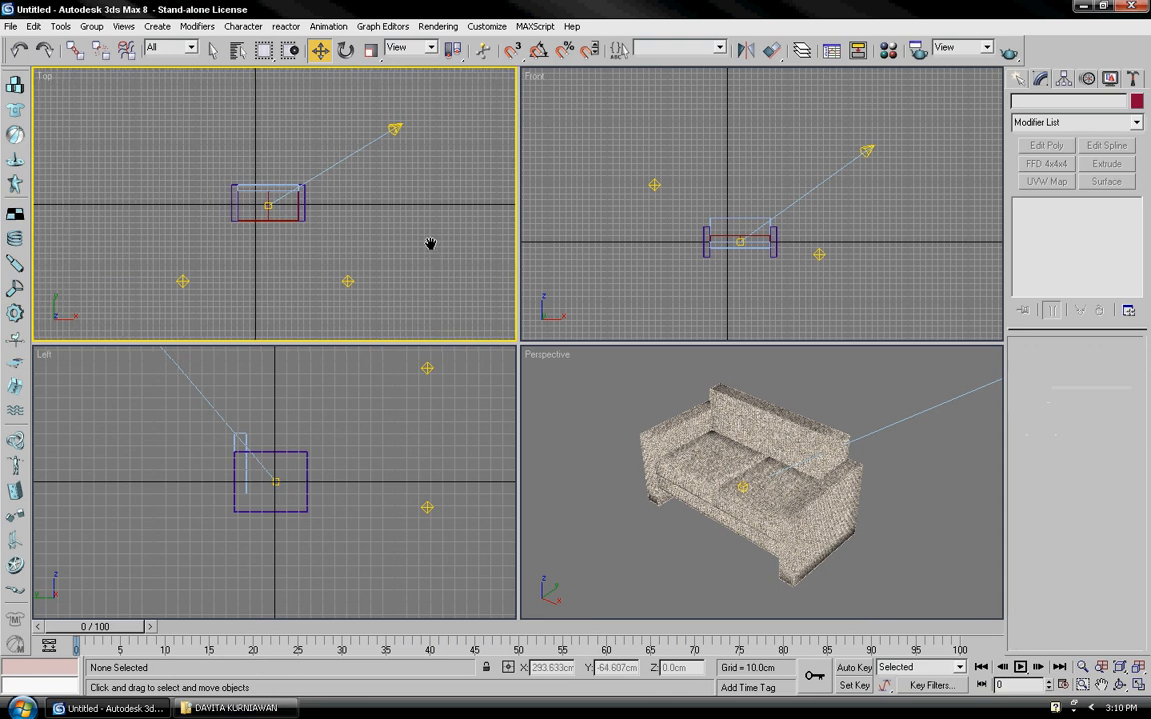
{"action": "left_click", "coordinate": [301, 222]}
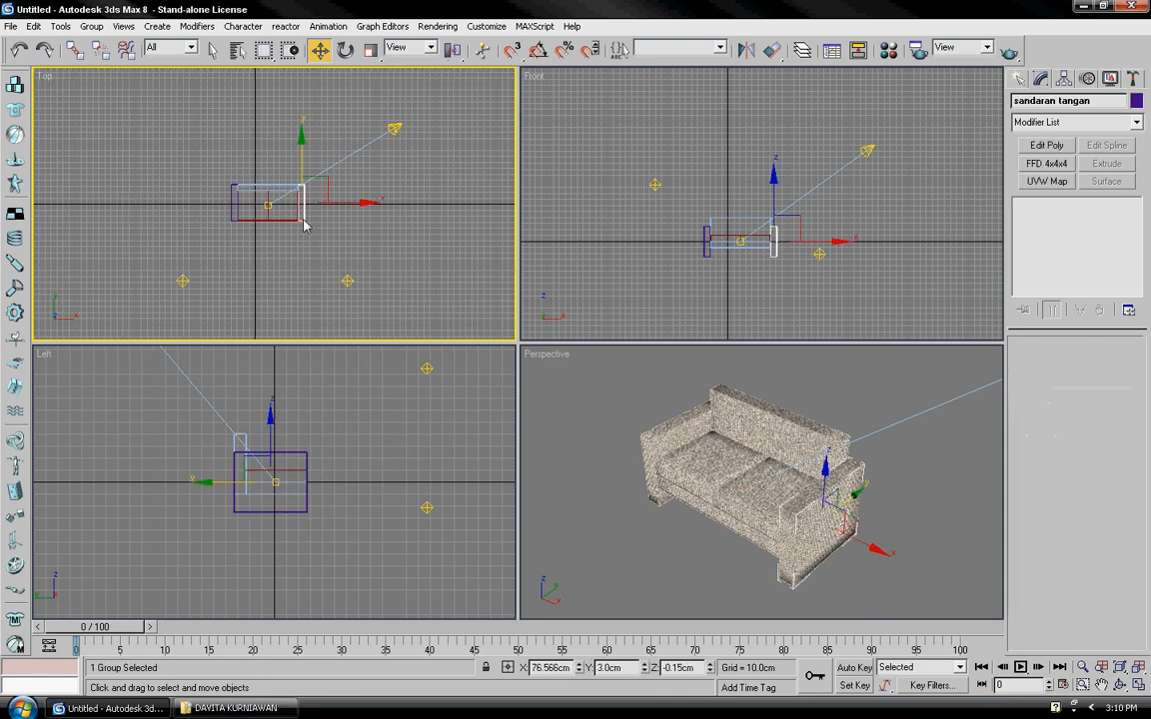
{"action": "left_click", "coordinate": [333, 239]}
{"action": "middle_click_drag", "start_coordinate": [334, 239], "coordinate": [362, 211]}
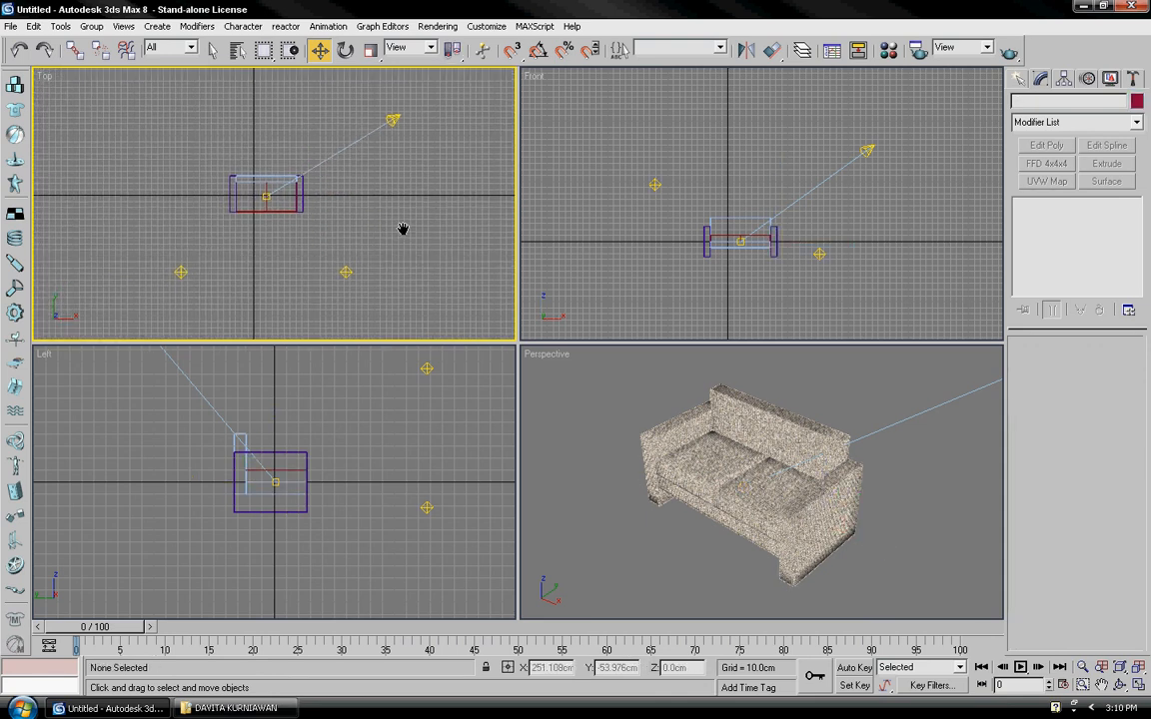
Create a standard Cylinder in Top view centred on the sofa, about 112 cm in radius and extruded about 25 cm downward
{"action": "left_click", "coordinate": [1018, 77]}
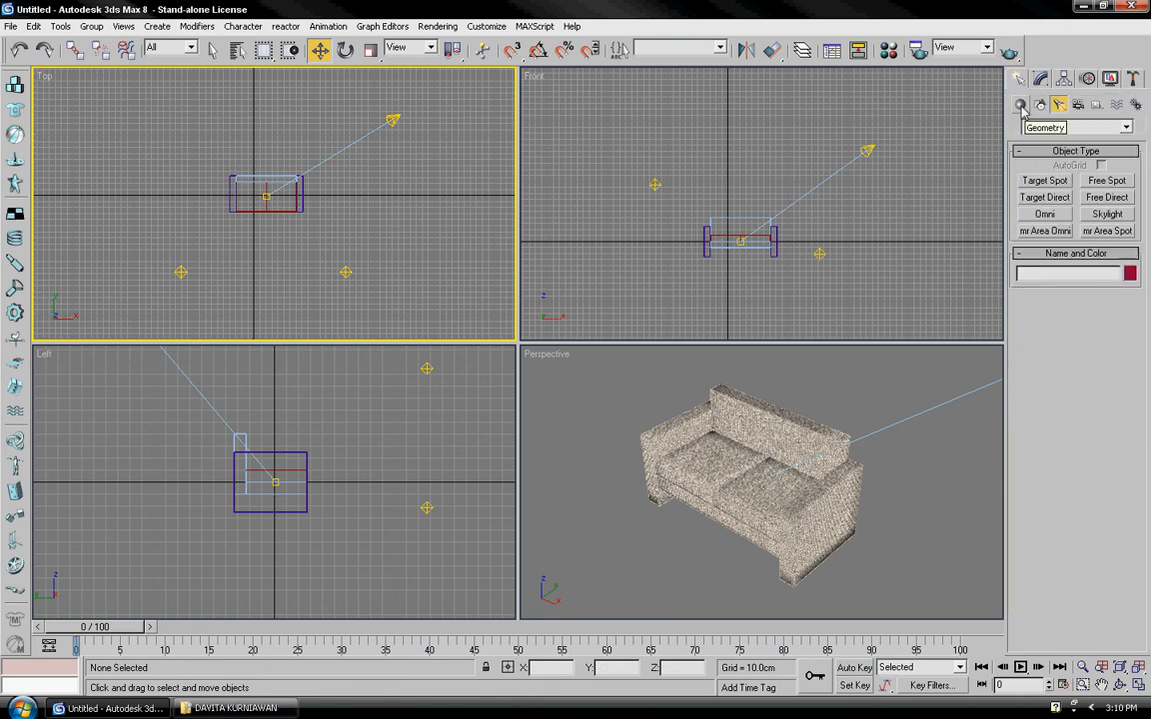
{"action": "left_click", "coordinate": [1020, 105]}
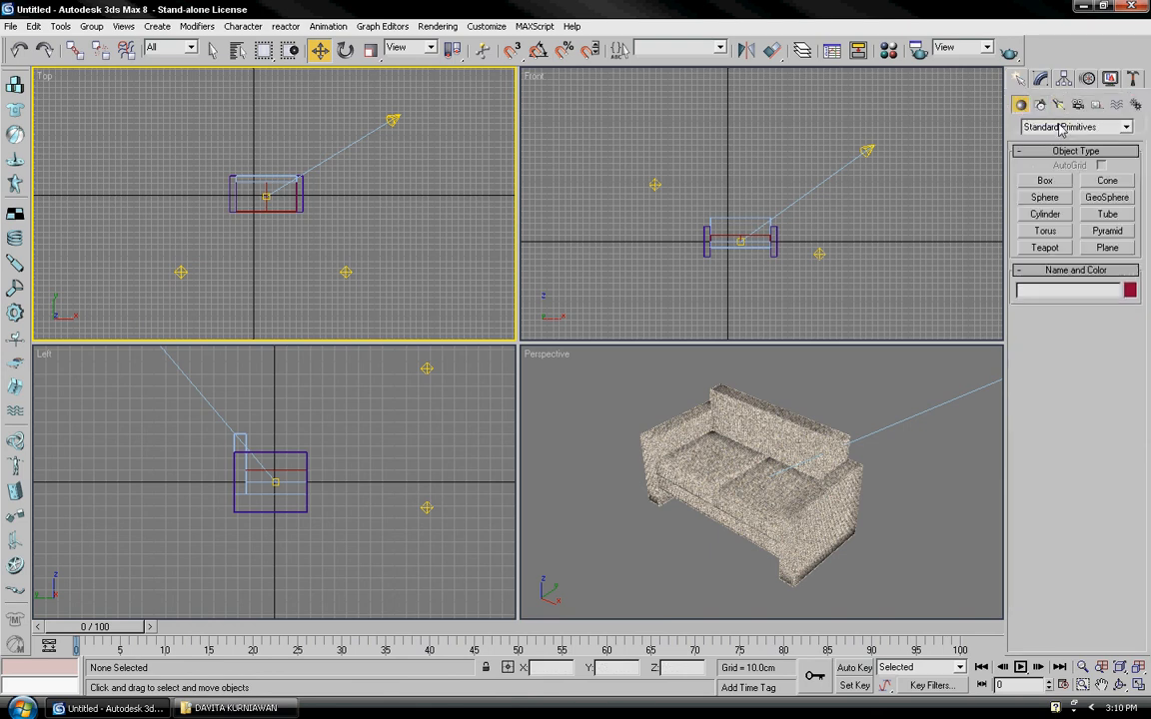
{"action": "left_click", "coordinate": [1046, 215]}
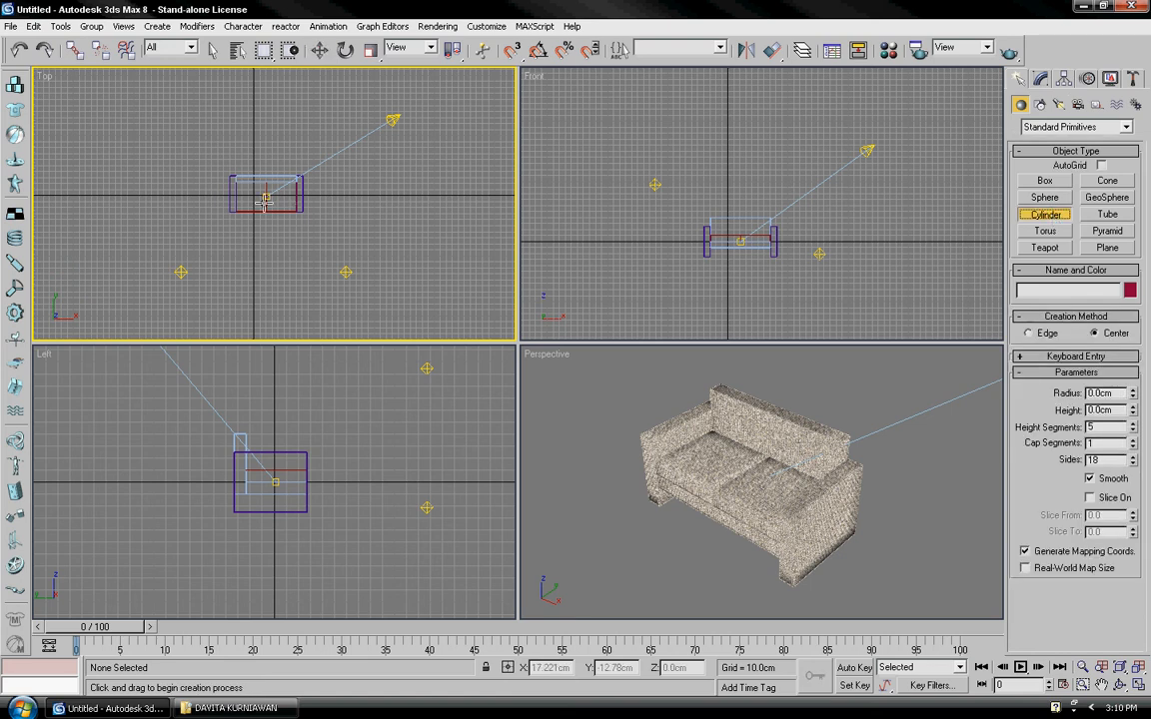
{"action": "left_click_drag", "start_coordinate": [266, 194], "coordinate": [211, 149]}
{"action": "right_click", "coordinate": [187, 190]}
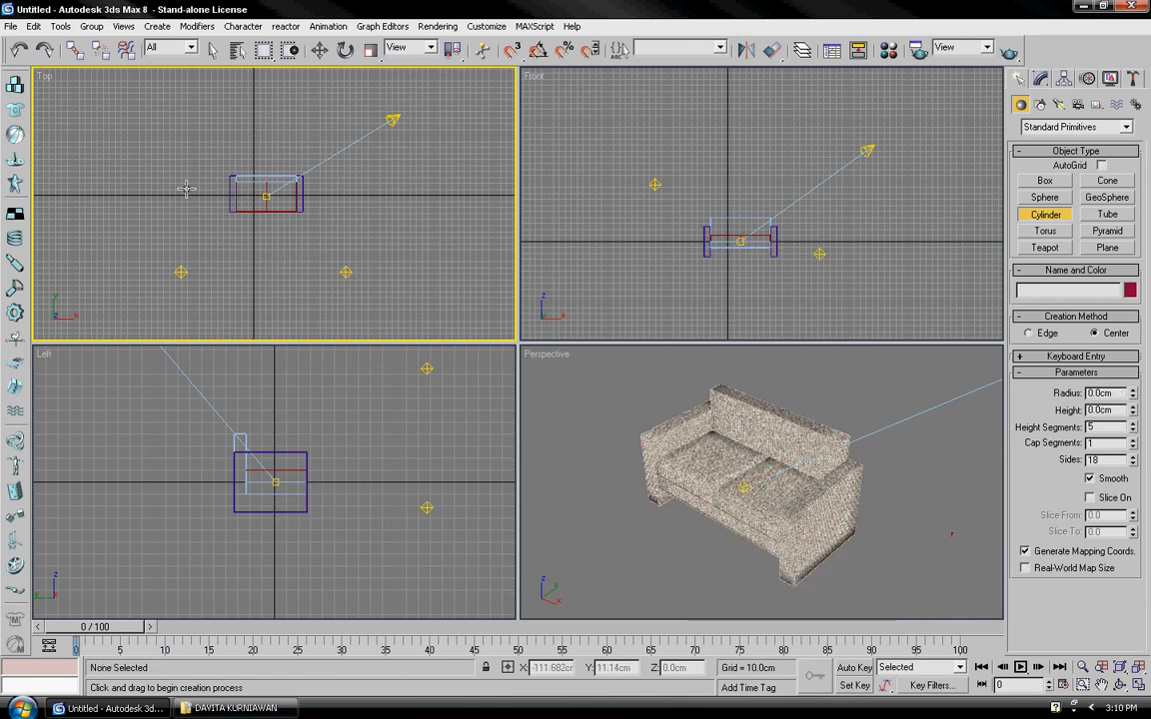
{"action": "left_click_drag", "start_coordinate": [267, 195], "coordinate": [211, 158]}
{"action": "left_click", "coordinate": [215, 172]}
{"action": "key", "text": "w"}
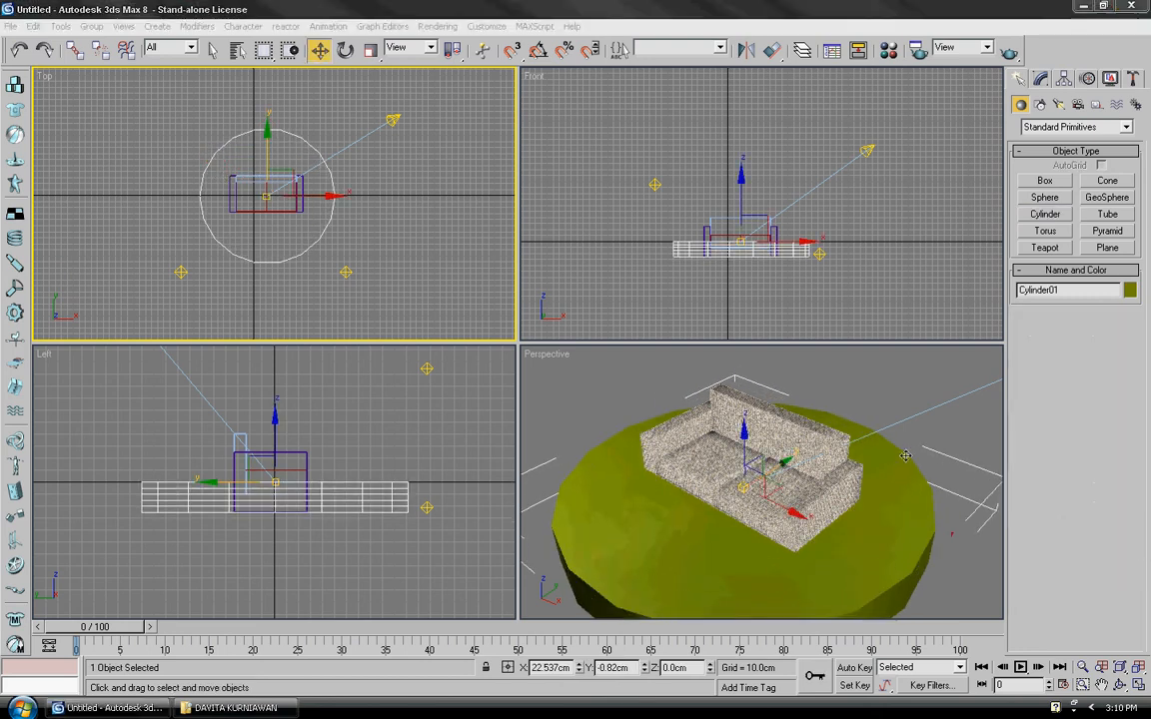
Set the cylinder's radius to 100 cm, height to 1 cm and sides to 55 to make a thin, smooth round floor
{"action": "left_click", "coordinate": [1040, 78]}
{"action": "double_click", "coordinate": [1090, 367]}
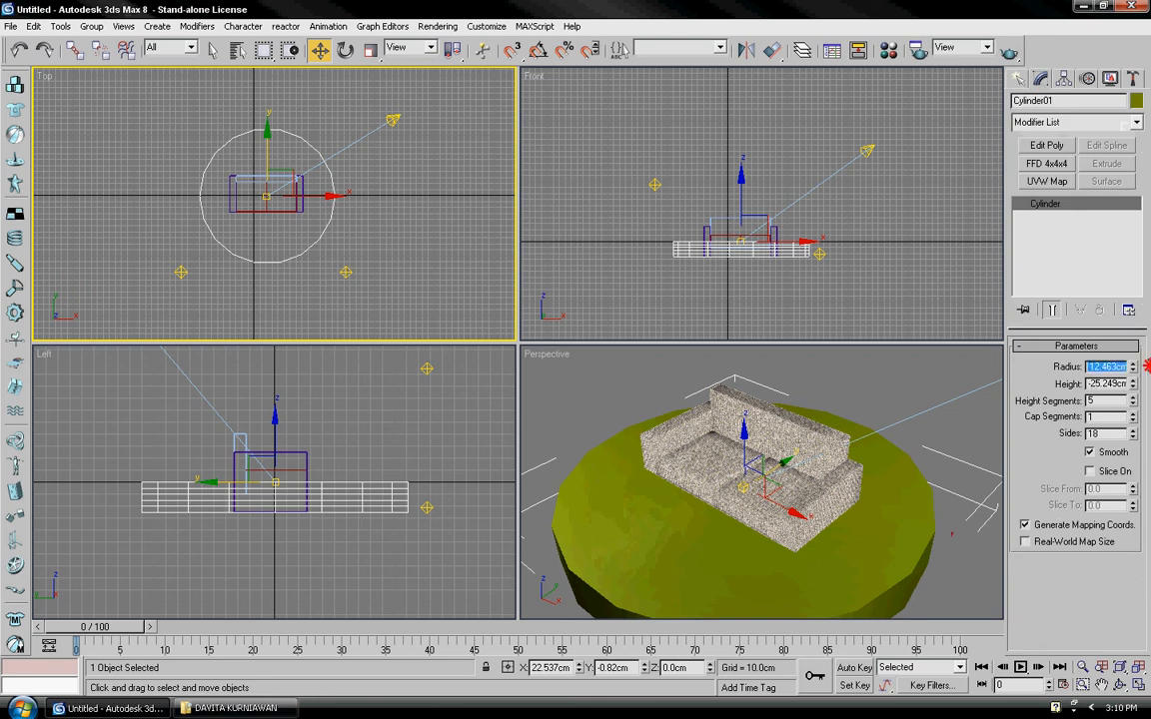
{"action": "type", "text": "100"}
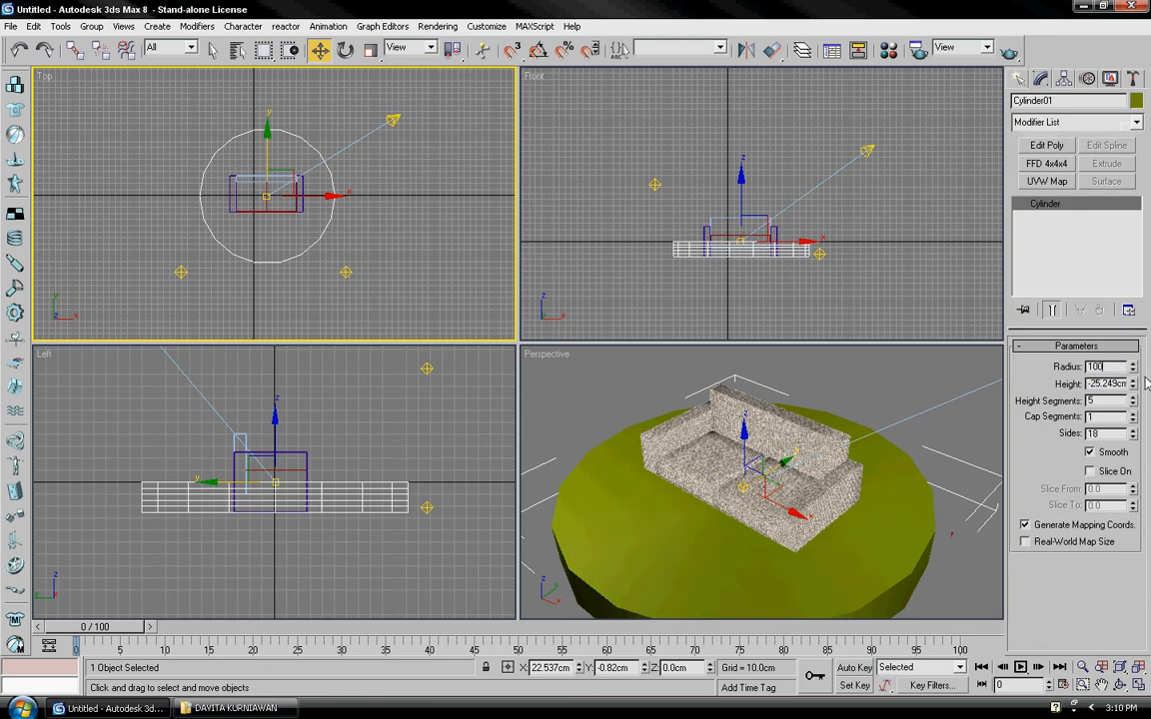
{"action": "double_click", "coordinate": [1107, 383]}
{"action": "type", "text": "1"}
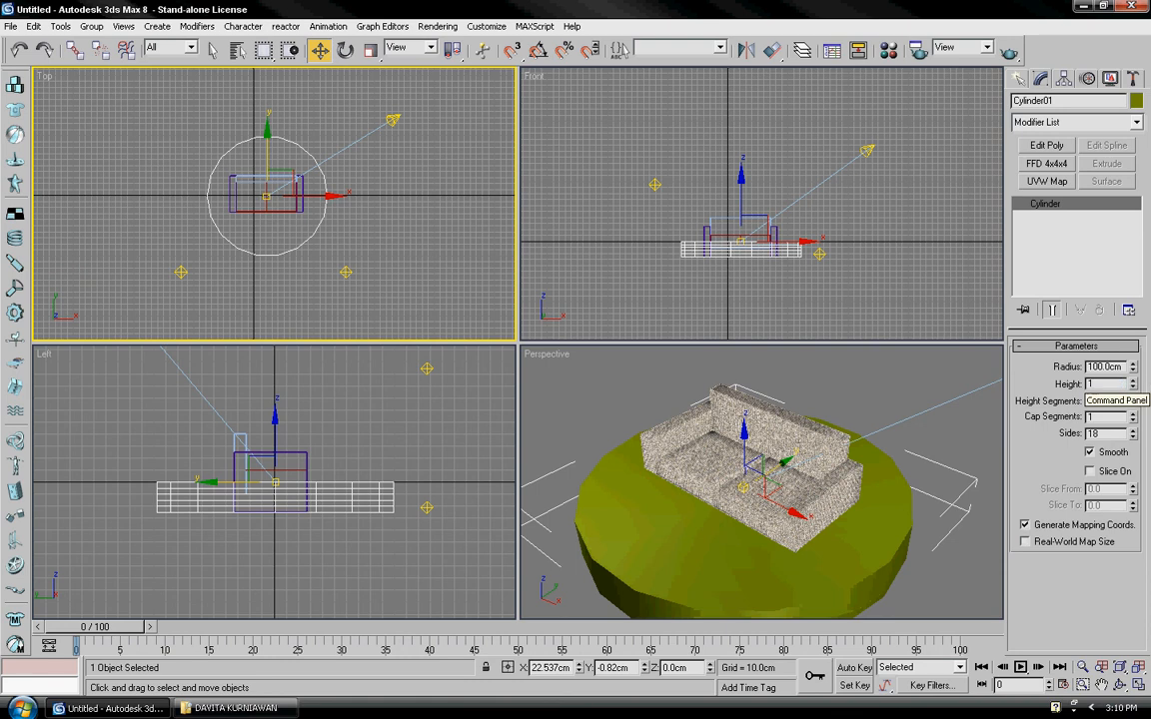
{"action": "key", "text": "Return"}
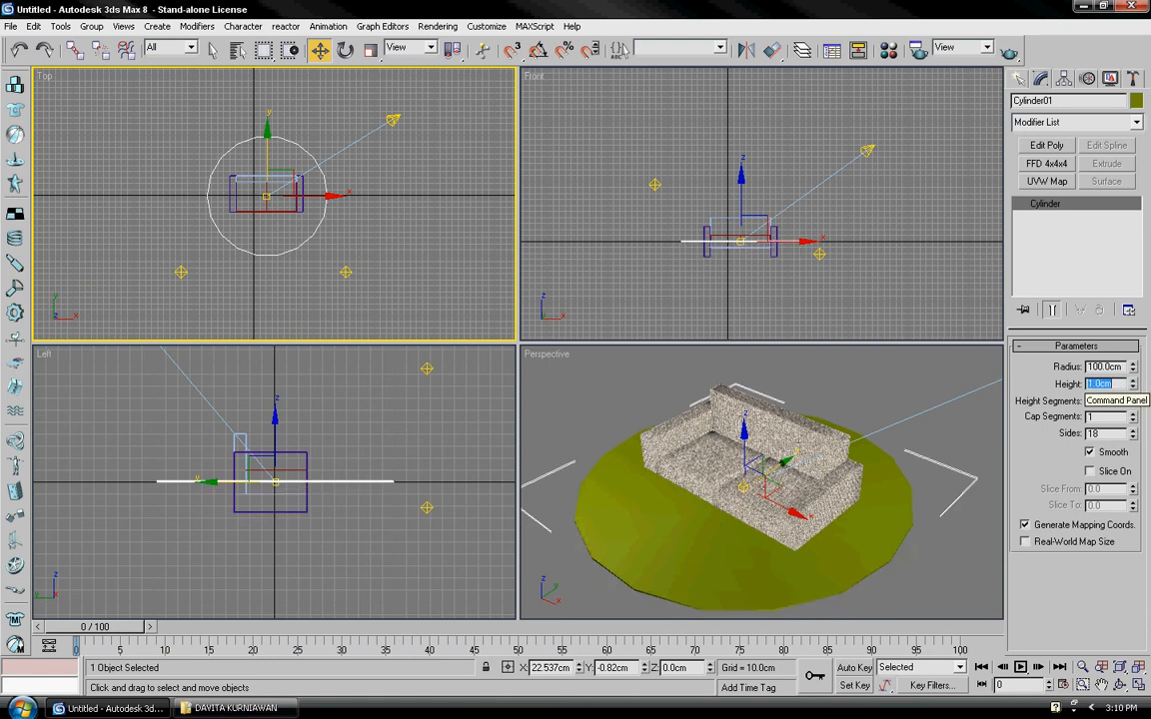
{"action": "double_click", "coordinate": [1108, 435]}
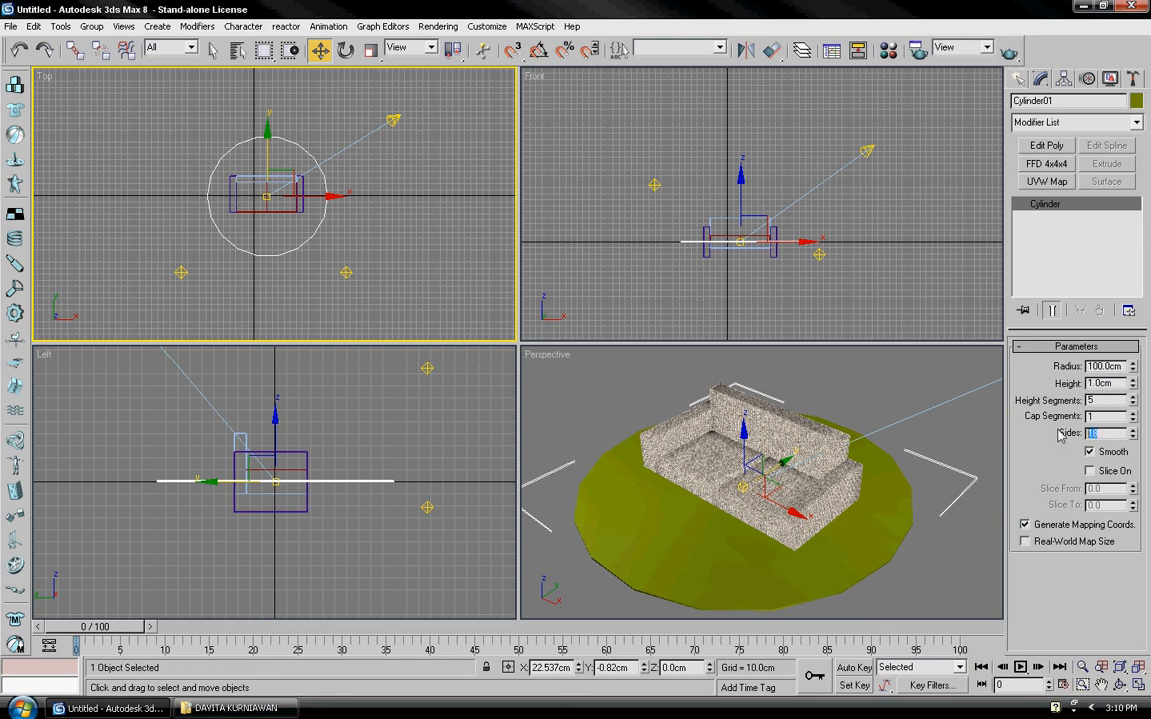
{"action": "type", "text": "55"}
{"action": "key", "text": "Return"}
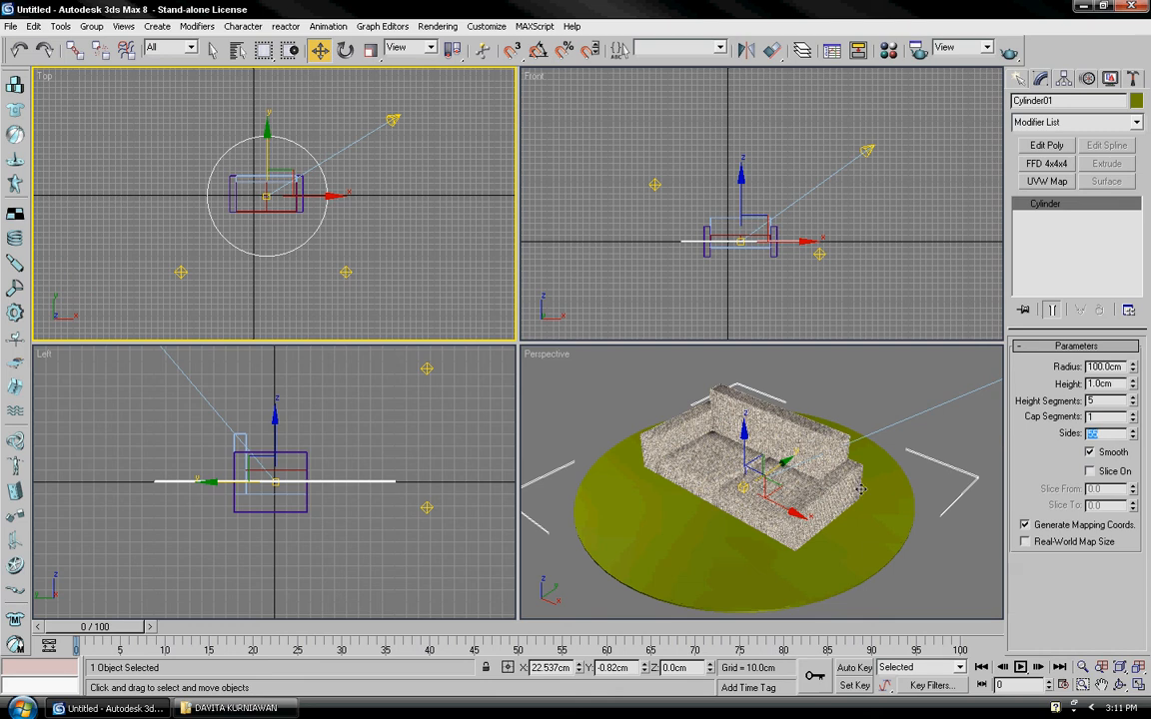
Lower the floor disc in Front view to about Z -27.7 cm, directly beneath the sofa's armrests, and deselect it
{"action": "middle_click_drag", "start_coordinate": [868, 512], "coordinate": [859, 463], "text": "alt"}
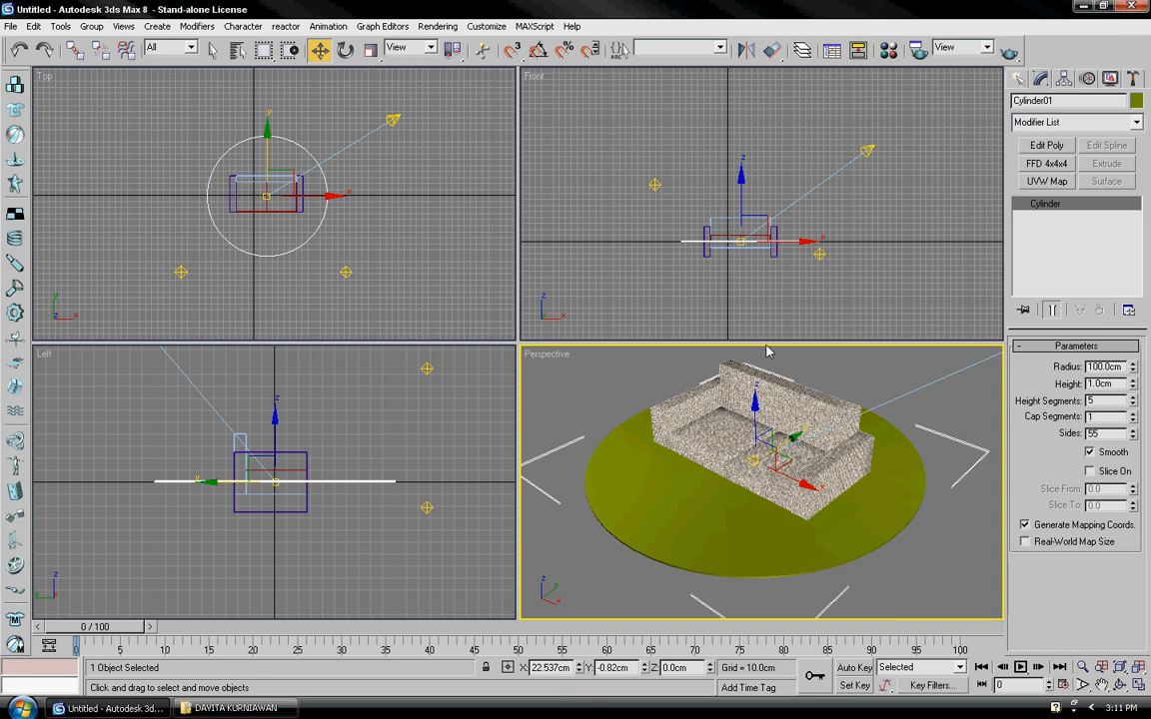
{"action": "right_click", "coordinate": [639, 226]}
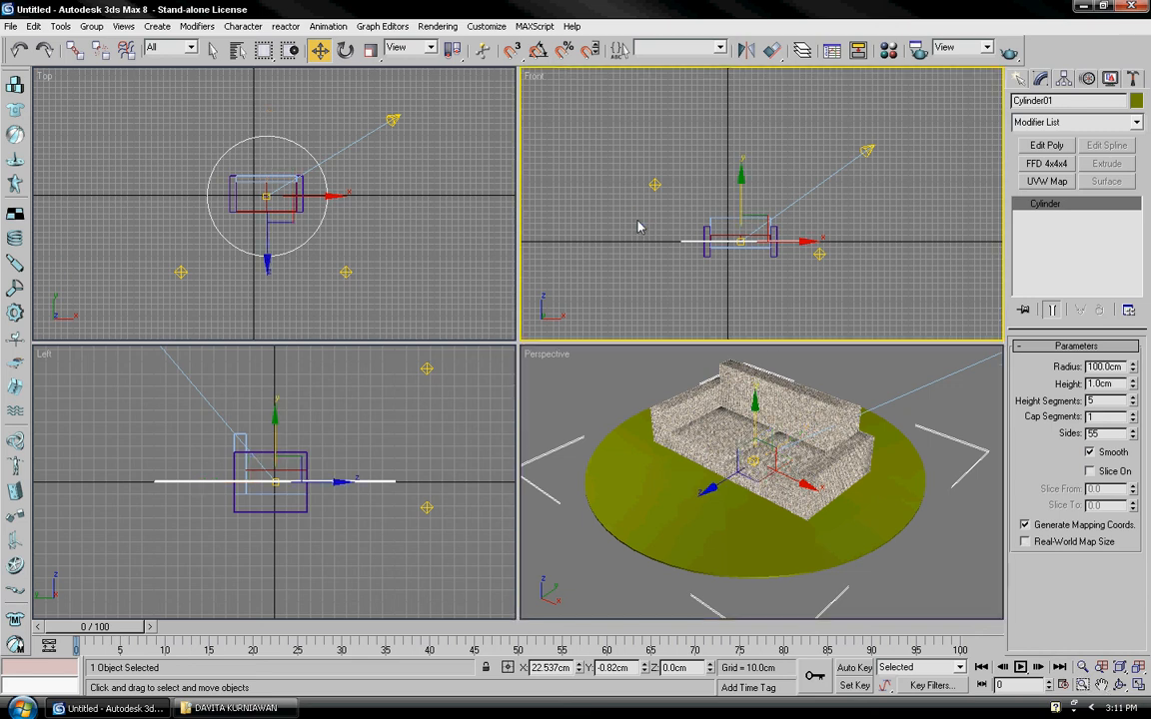
{"action": "left_click", "coordinate": [741, 187]}
{"action": "left_click_drag", "start_coordinate": [742, 187], "coordinate": [744, 205]}
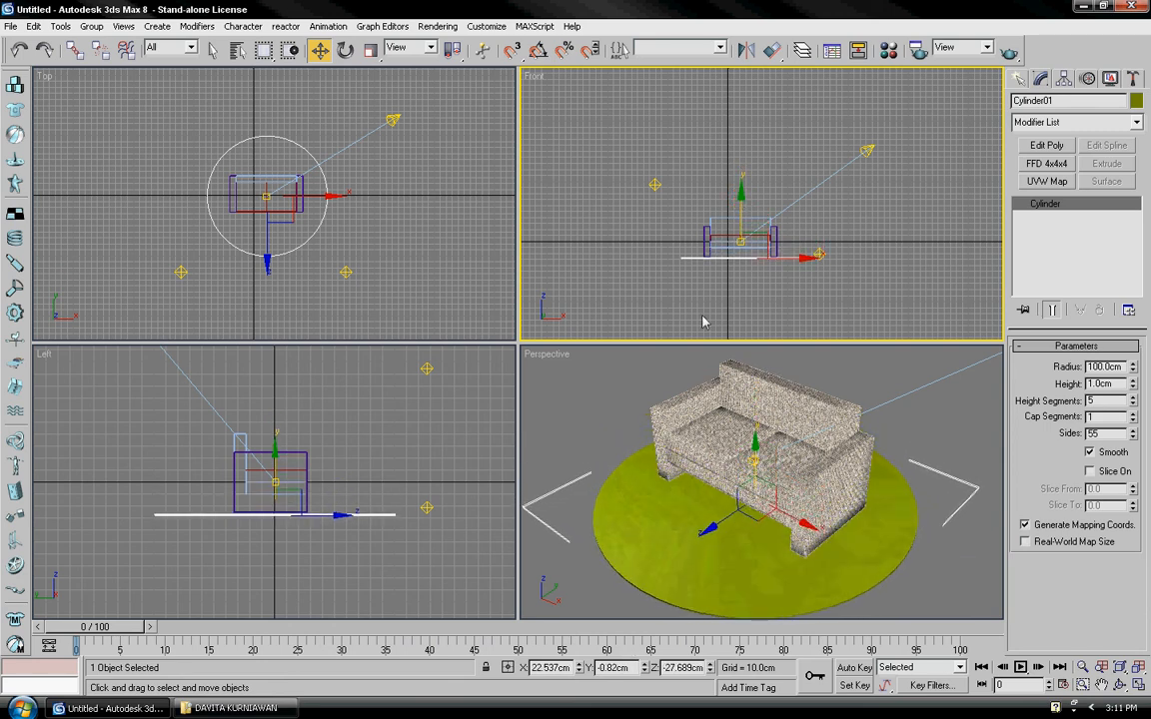
{"action": "left_click", "coordinate": [605, 432]}
Place a Target camera in Top view, in front and to the right of the sofa, aimed at the sofa's centre
{"action": "middle_click_drag", "start_coordinate": [384, 291], "coordinate": [392, 285]}
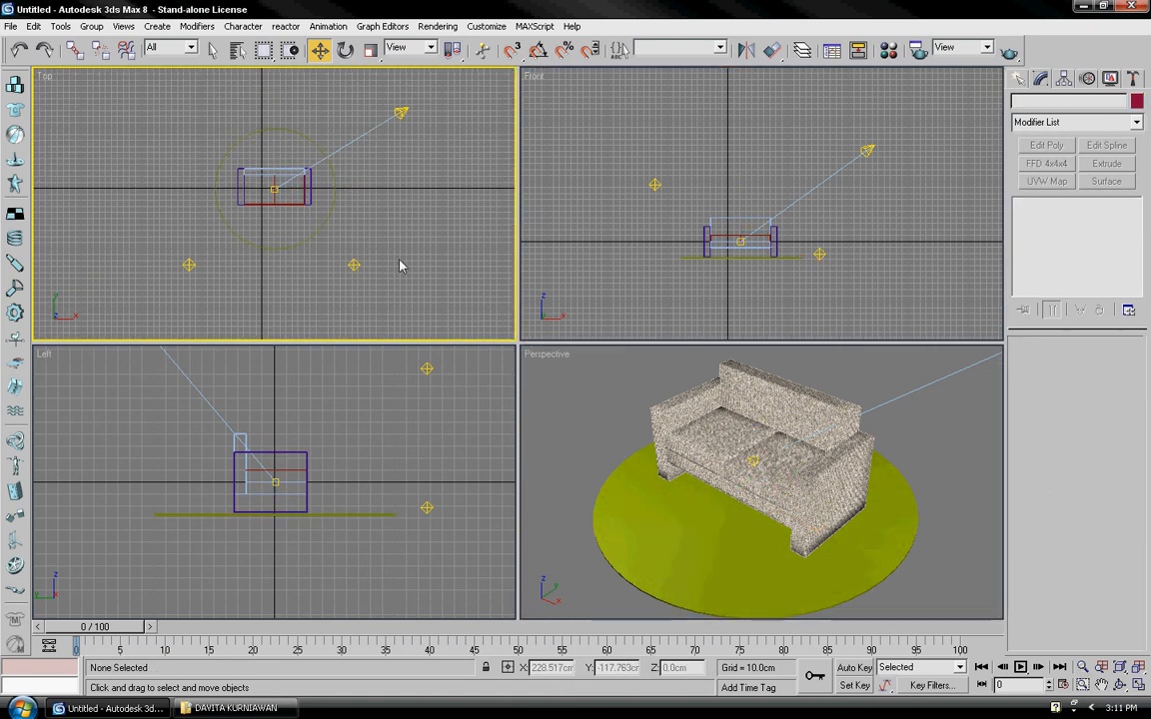
{"action": "middle_click_drag", "start_coordinate": [400, 265], "coordinate": [390, 272]}
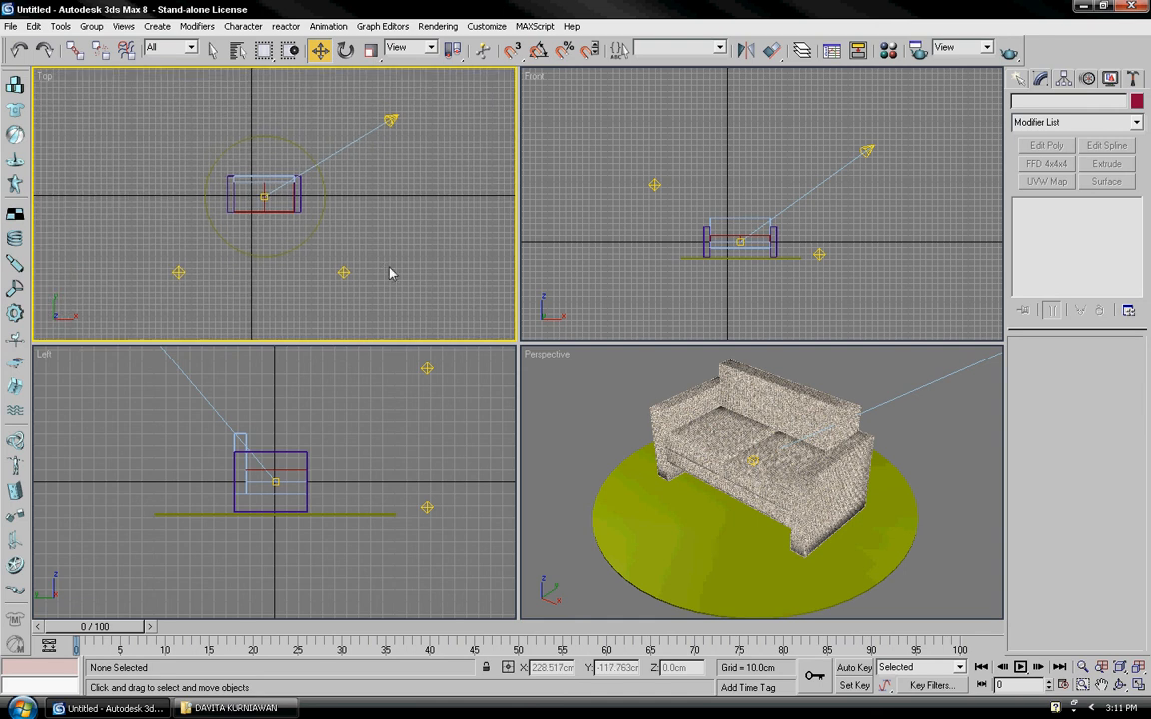
{"action": "left_click", "coordinate": [1017, 79]}
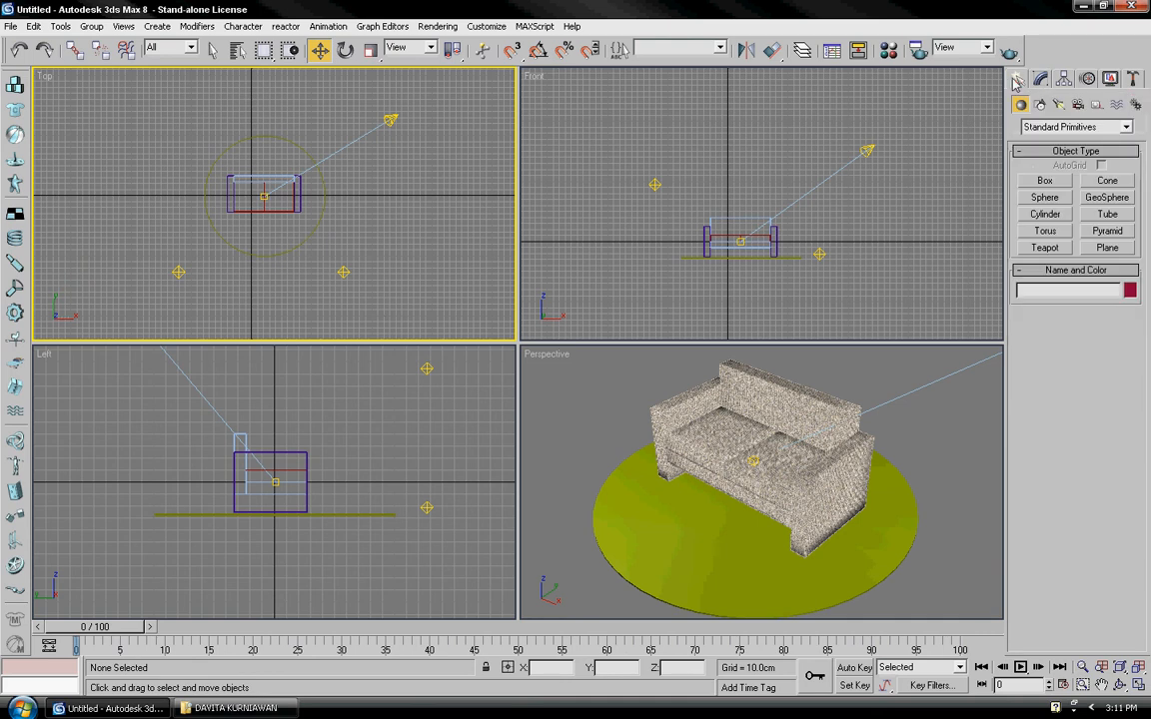
{"action": "left_click", "coordinate": [1077, 105]}
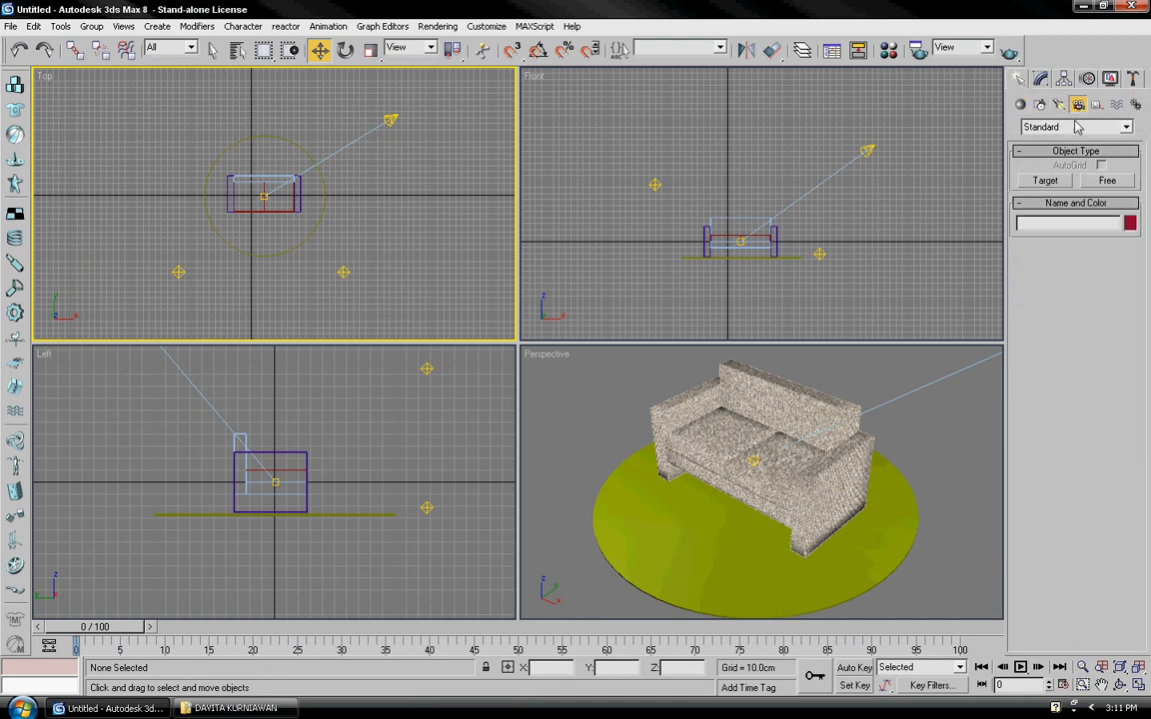
{"action": "left_click", "coordinate": [1046, 181]}
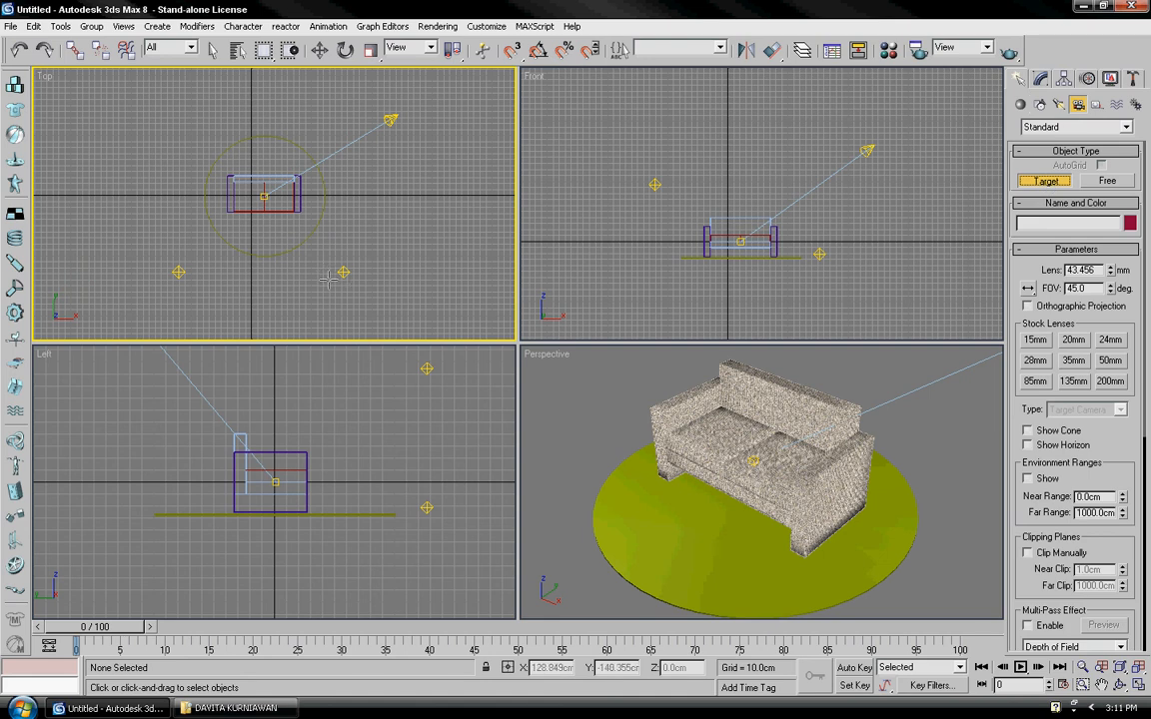
{"action": "left_click_drag", "start_coordinate": [329, 281], "coordinate": [271, 202]}
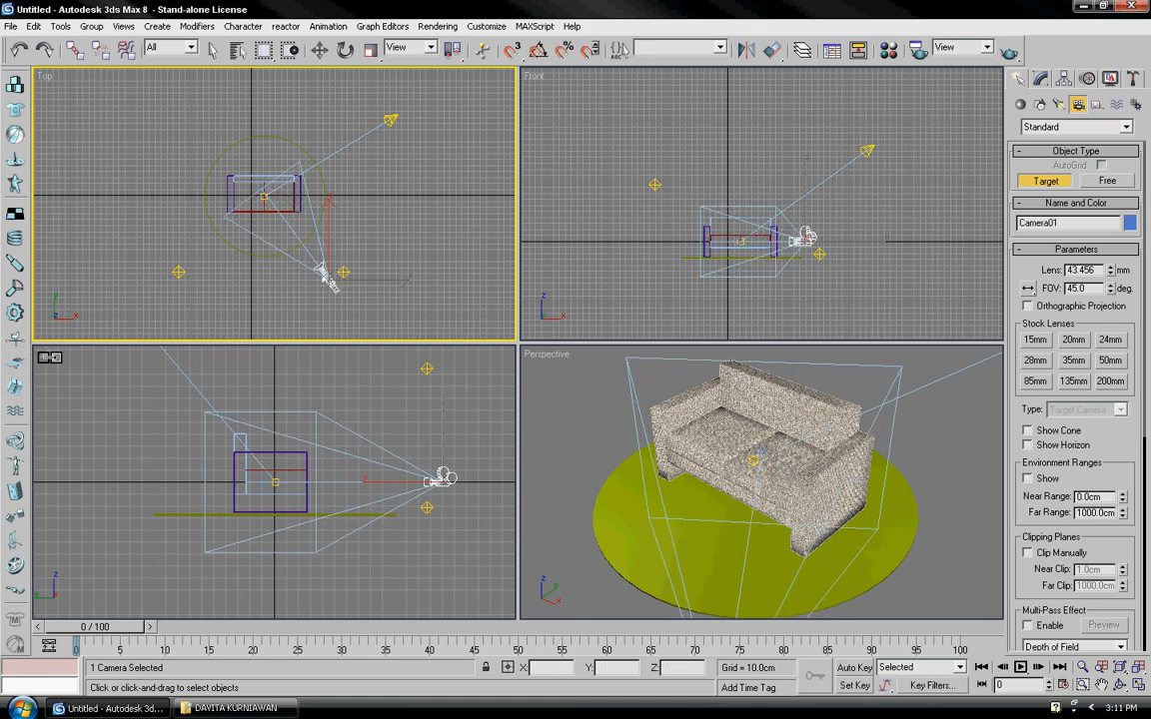
Switch the Left viewport to the Camera01 view and shade it with Smooth + Highlights
{"action": "left_click", "coordinate": [41, 359]}
{"action": "right_click", "coordinate": [41, 359]}
{"action": "mouse_move", "coordinate": [50, 363]}
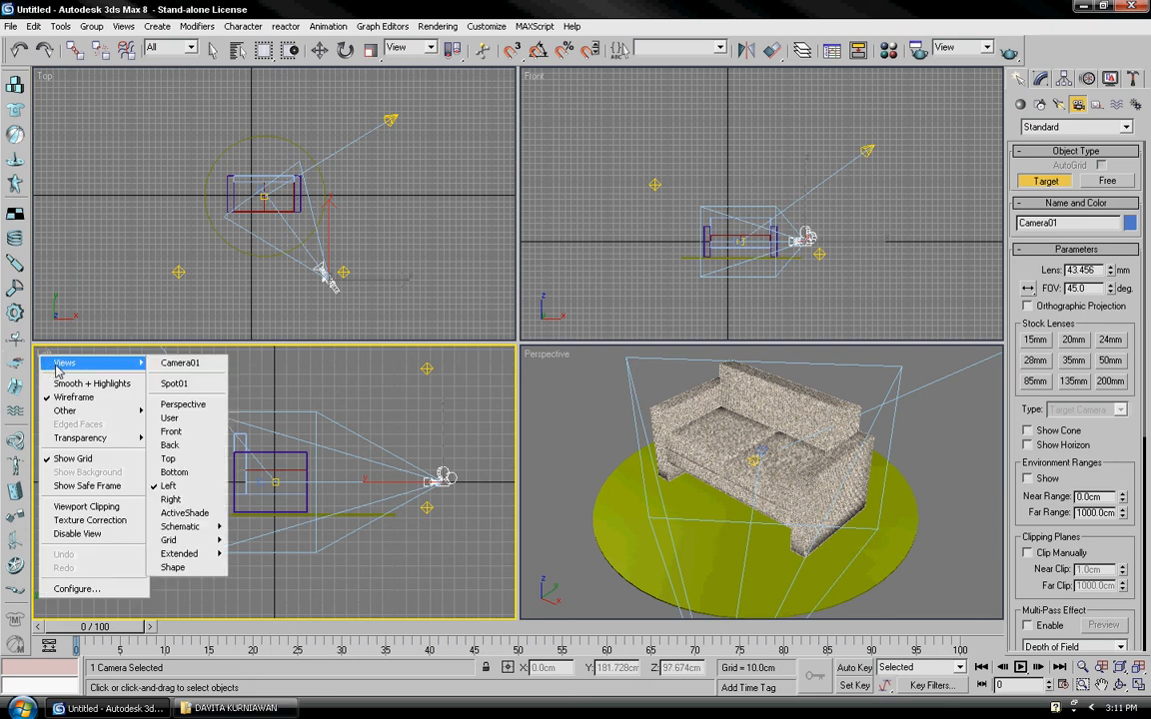
{"action": "left_click", "coordinate": [164, 370]}
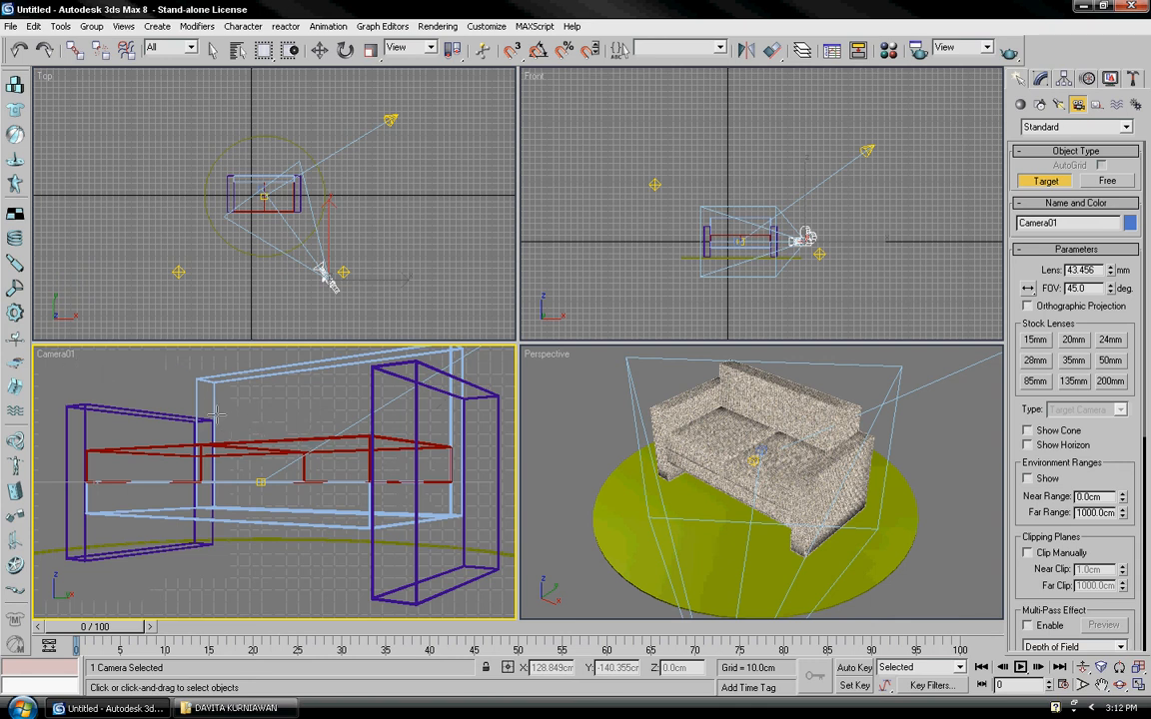
{"action": "right_click", "coordinate": [57, 359]}
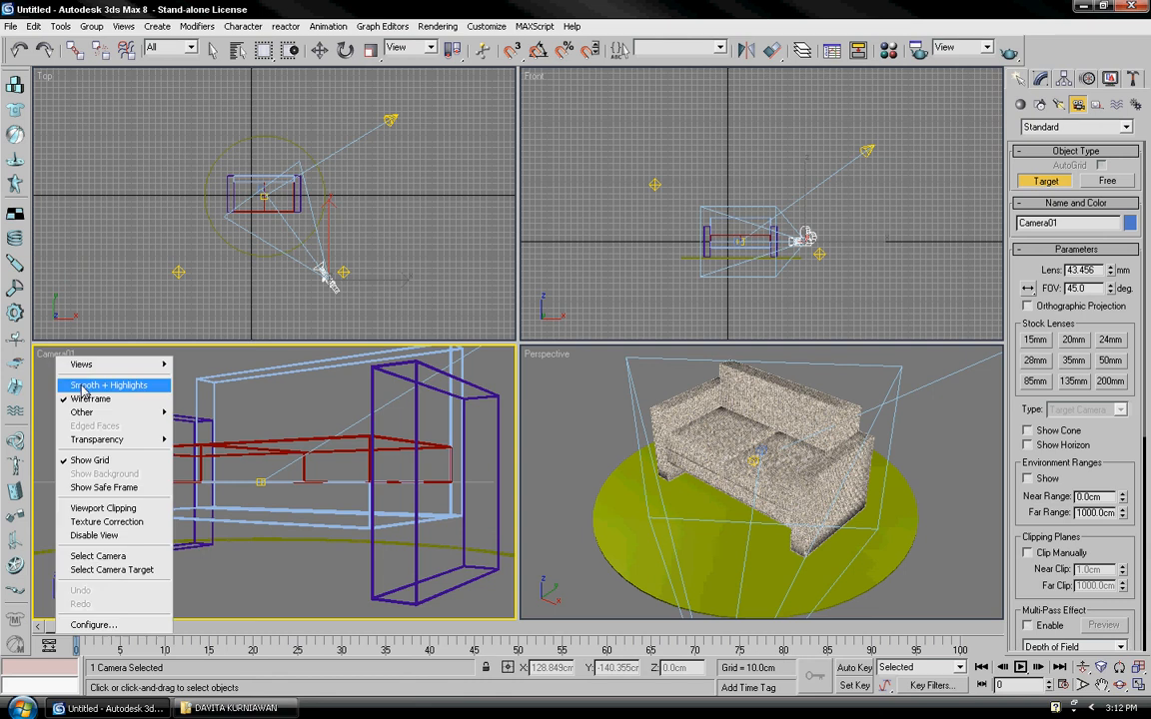
{"action": "left_click", "coordinate": [84, 387]}
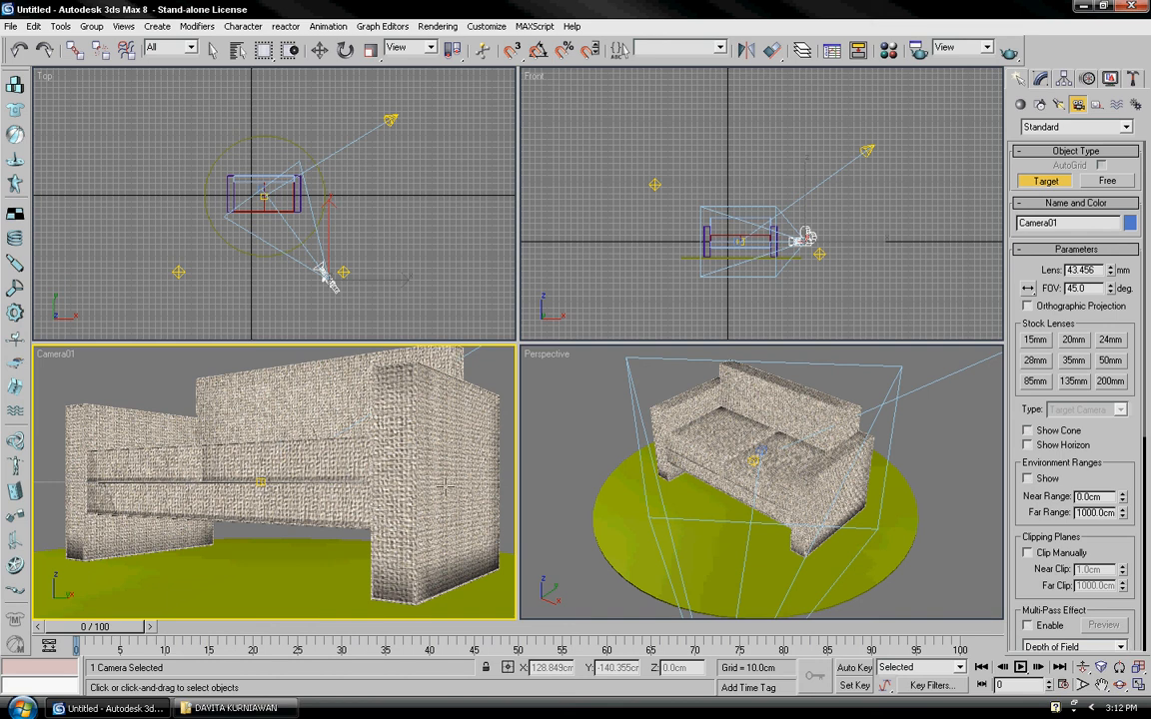
Widen the camera's field of view and orbit the camera upward so it looks down on the sofa's seat from above
{"action": "left_click", "coordinate": [1084, 685]}
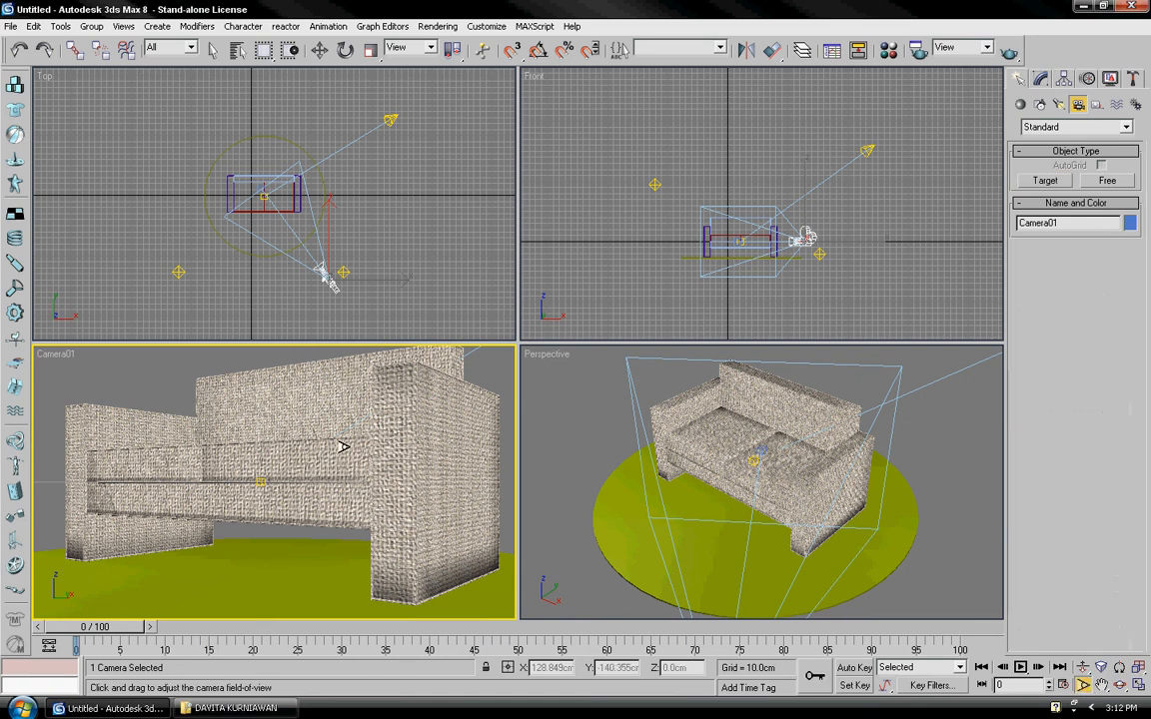
{"action": "left_click_drag", "start_coordinate": [303, 437], "coordinate": [302, 461]}
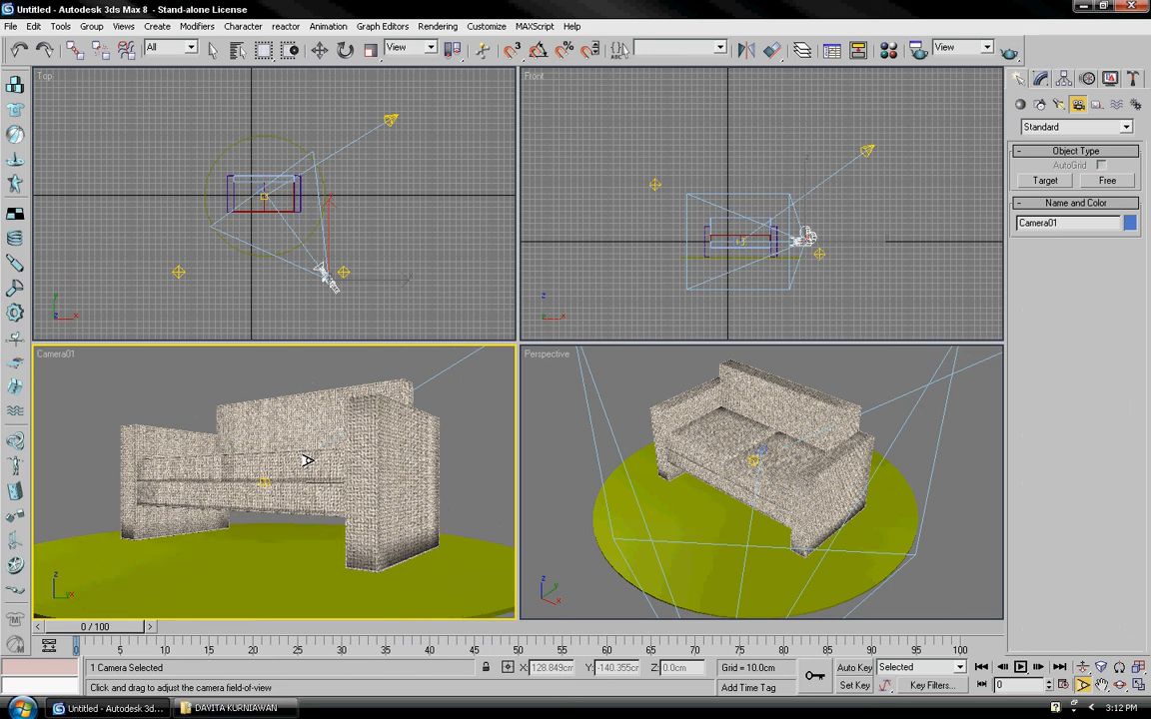
{"action": "left_click", "coordinate": [1122, 687]}
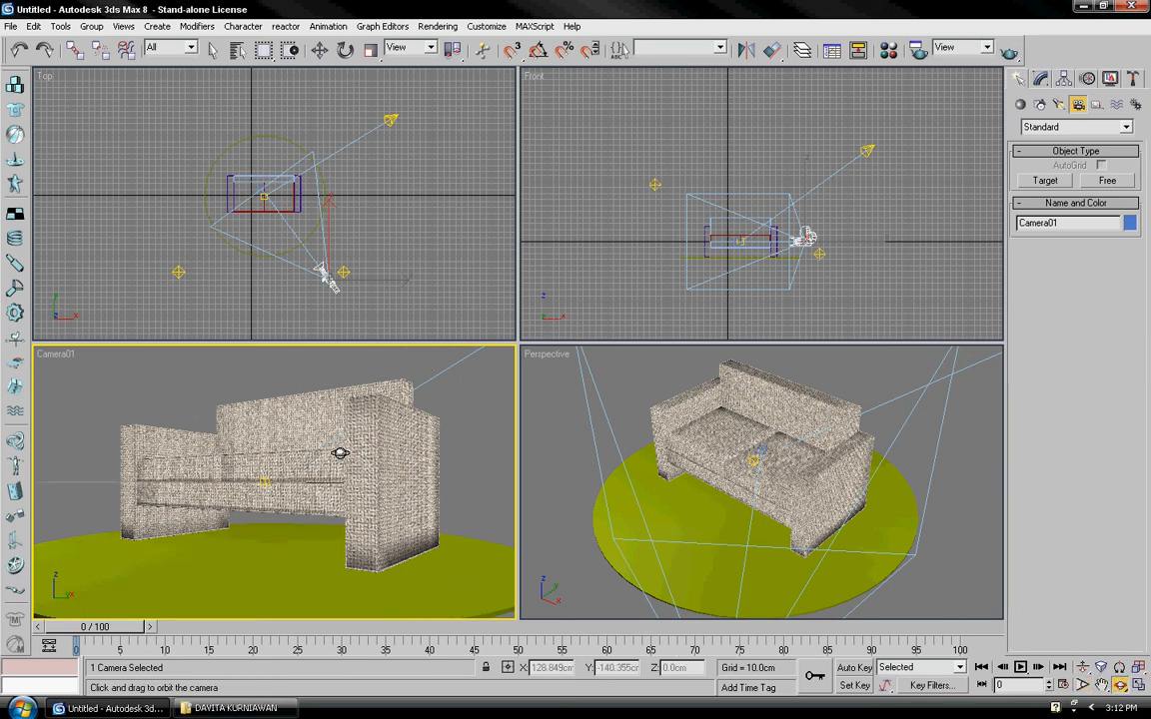
{"action": "mouse_move", "coordinate": [340, 453]}
{"action": "left_mouse_down"}
{"action": "mouse_move", "coordinate": [341, 480]}
{"action": "mouse_move", "coordinate": [349, 450]}
{"action": "left_mouse_up"}
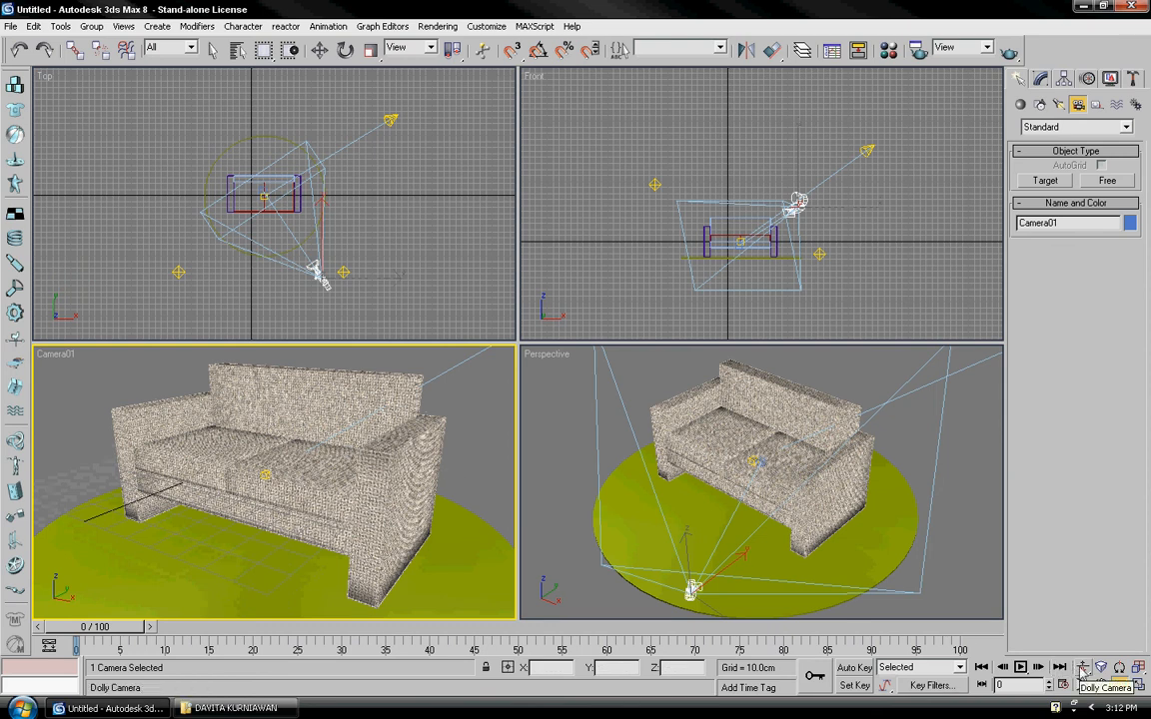
Dolly the camera back to fit the sofa and most of the floor disc, and show the safe frame in the camera view
{"action": "left_click", "coordinate": [1082, 667]}
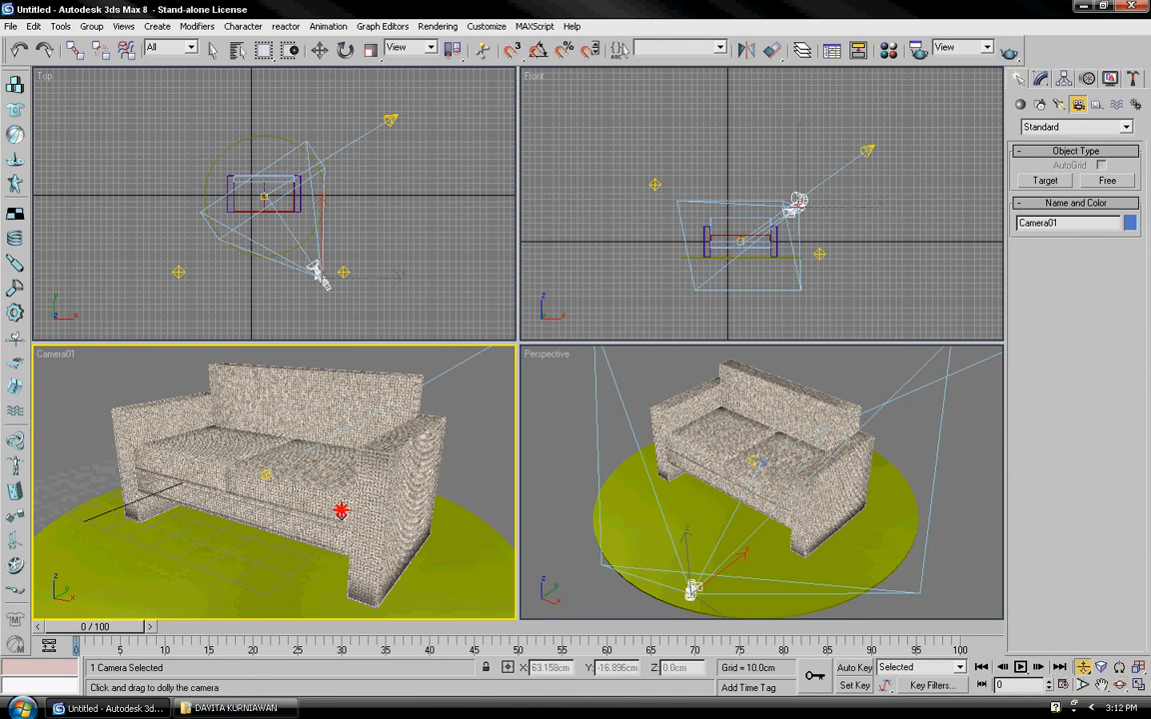
{"action": "mouse_move", "coordinate": [340, 511]}
{"action": "left_mouse_down"}
{"action": "mouse_move", "coordinate": [334, 539]}
{"action": "mouse_move", "coordinate": [299, 480]}
{"action": "left_mouse_up"}
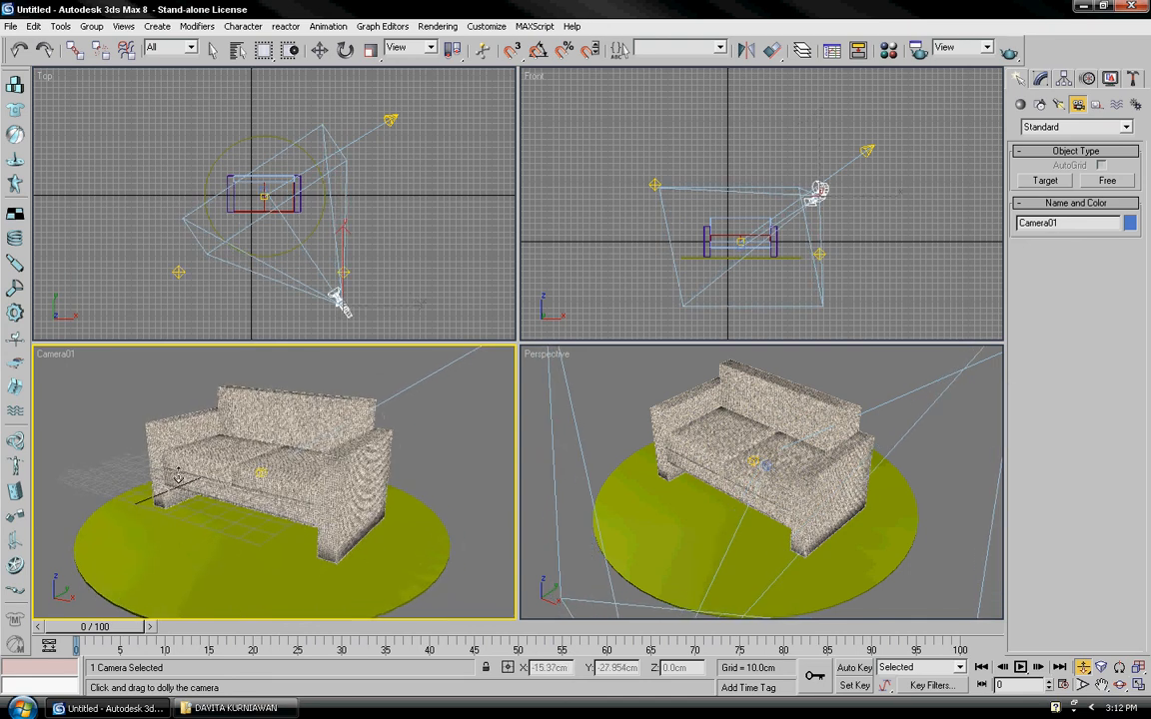
{"action": "right_click", "coordinate": [53, 357]}
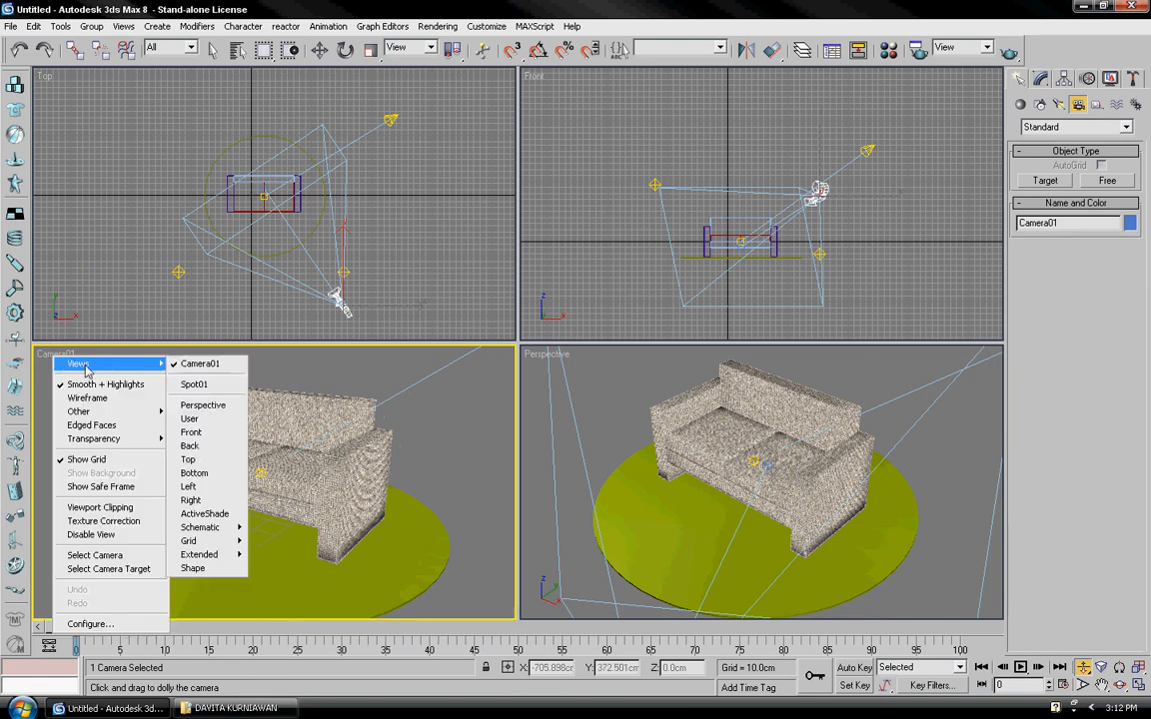
{"action": "left_click", "coordinate": [74, 490]}
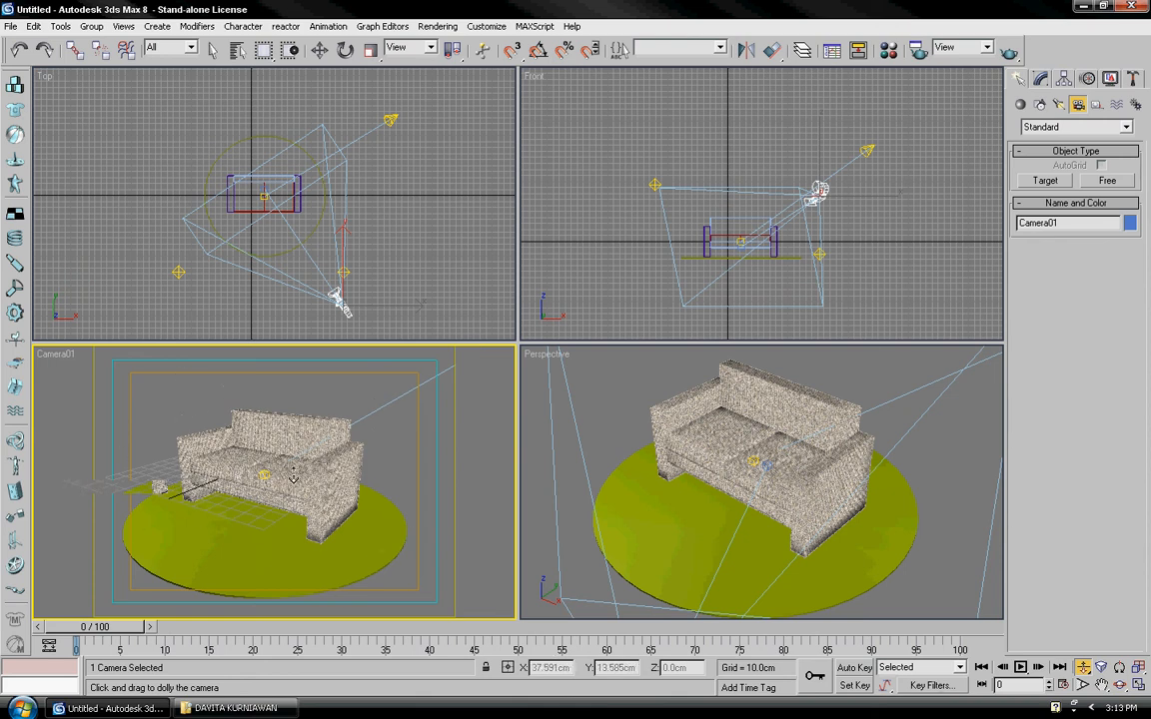
Test-render the Camera01 view, inspect the sofa and floor, and close the rendered frame
{"action": "key", "text": "w"}
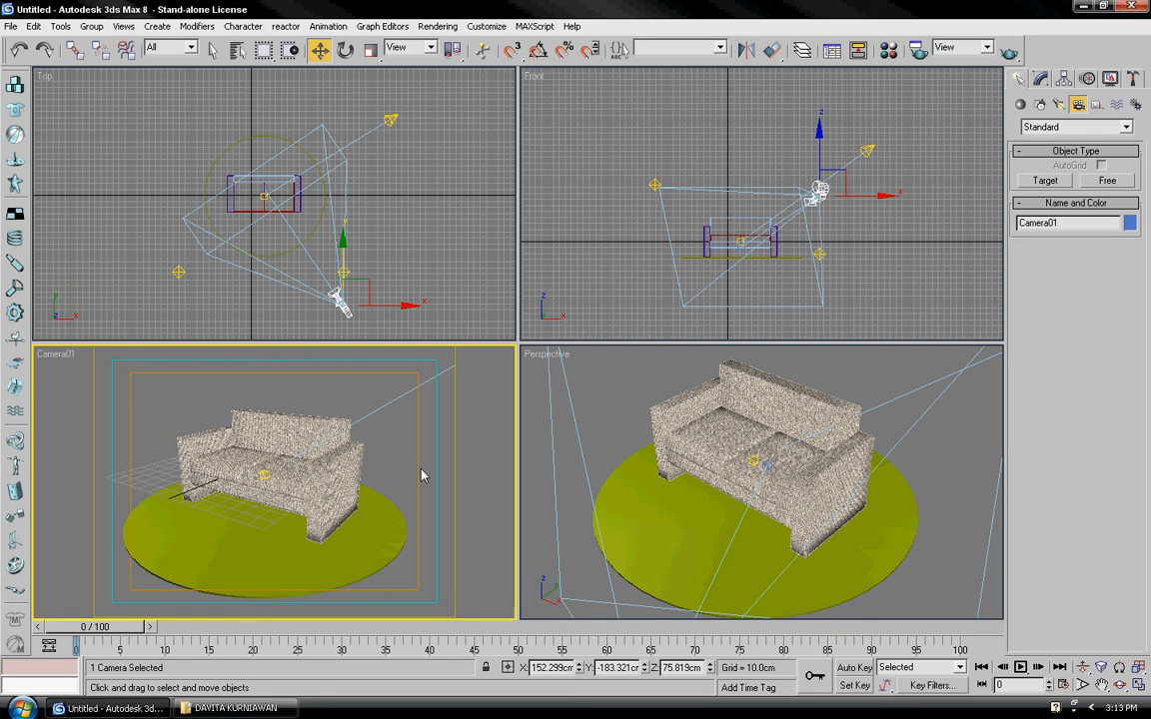
{"action": "key", "text": "shift+q"}
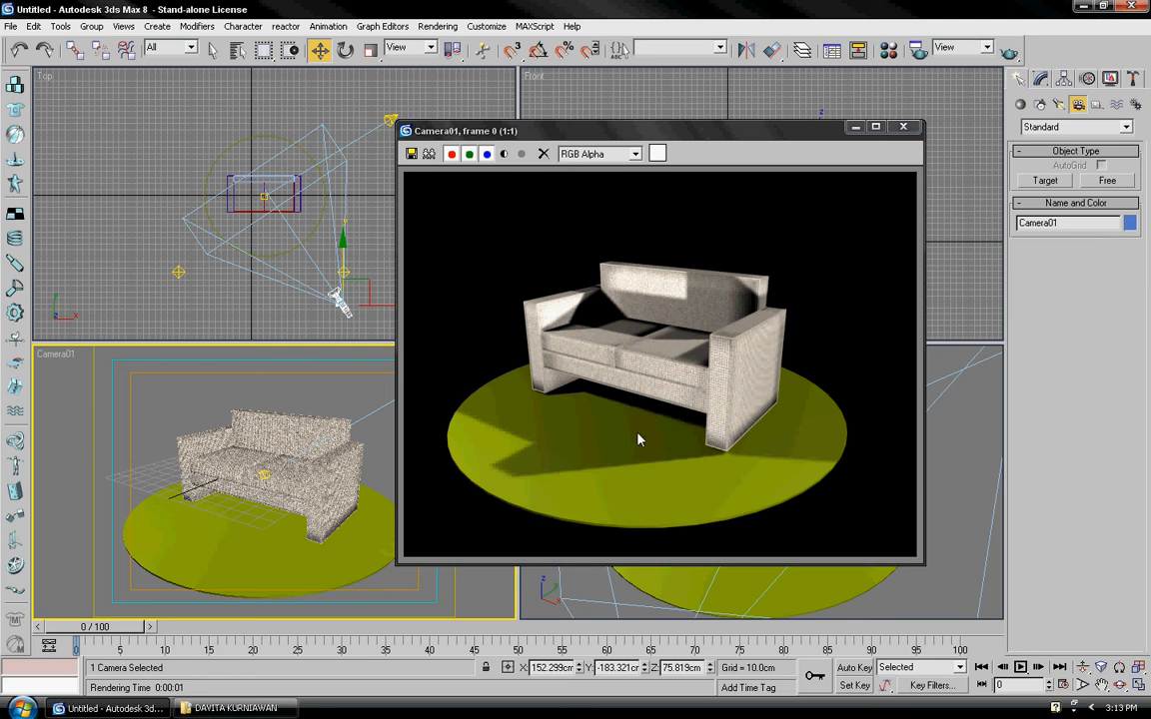
{"action": "left_click", "coordinate": [906, 128]}
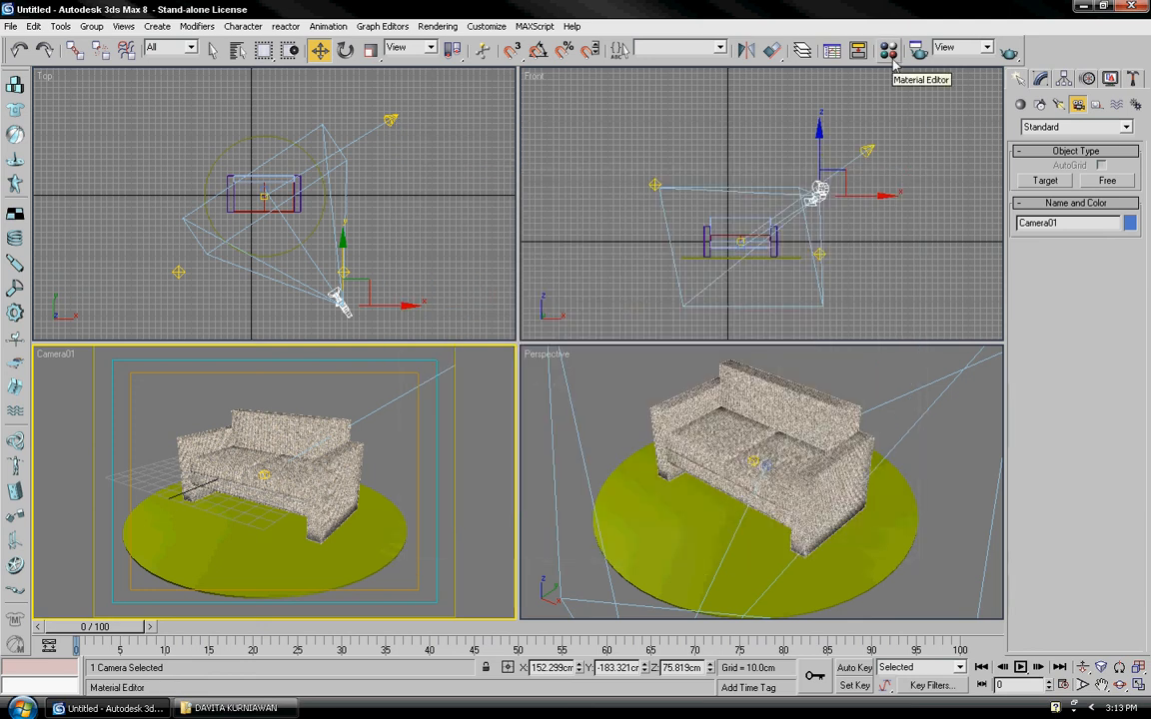
Give the second sample slot's standard material a light beige diffuse color of about RGB 211, 199, 178
{"action": "left_click", "coordinate": [891, 55]}
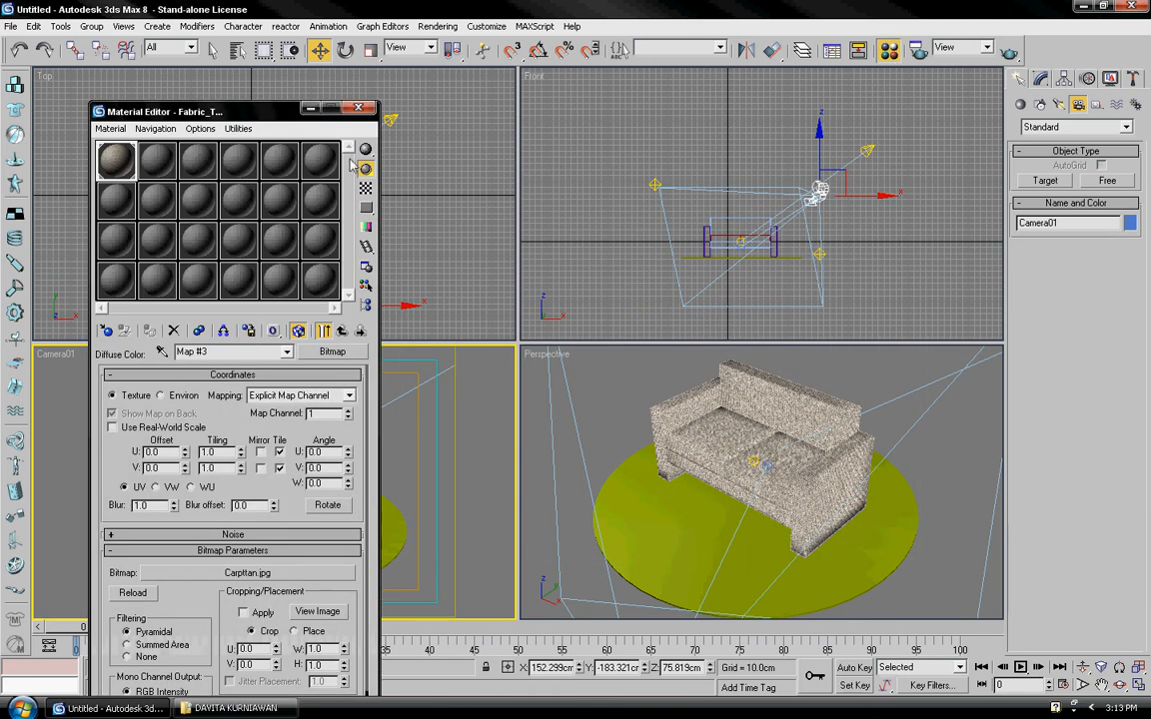
{"action": "left_click", "coordinate": [160, 168]}
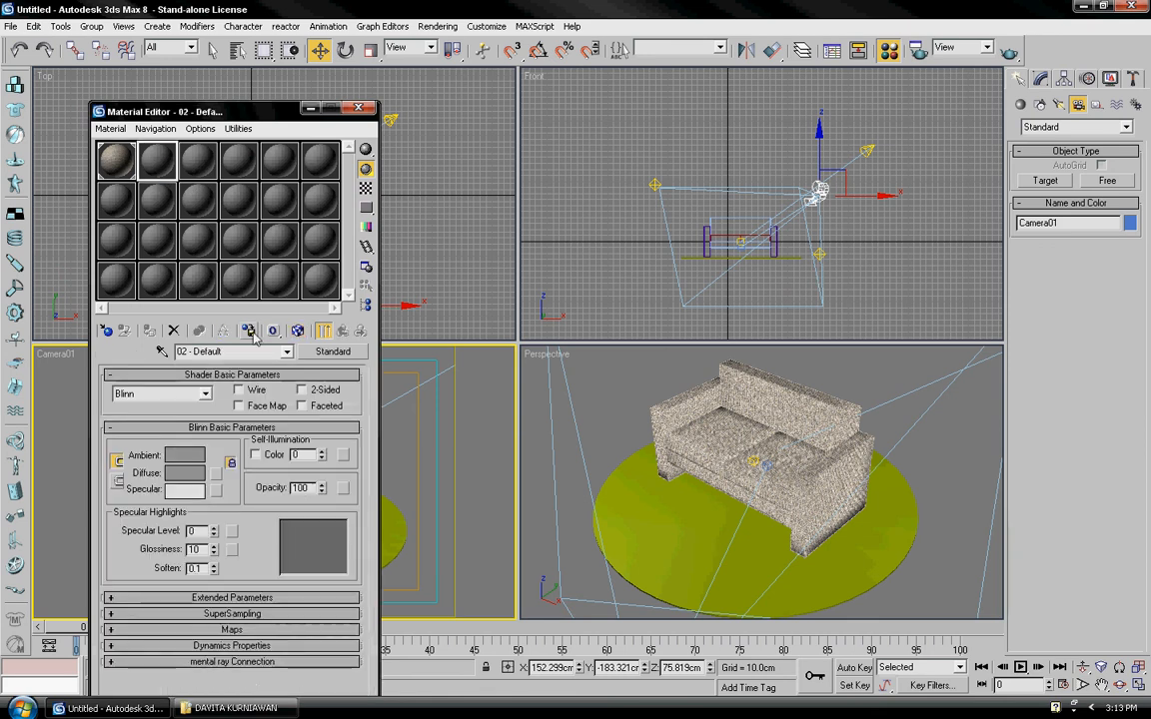
{"action": "left_click", "coordinate": [184, 476]}
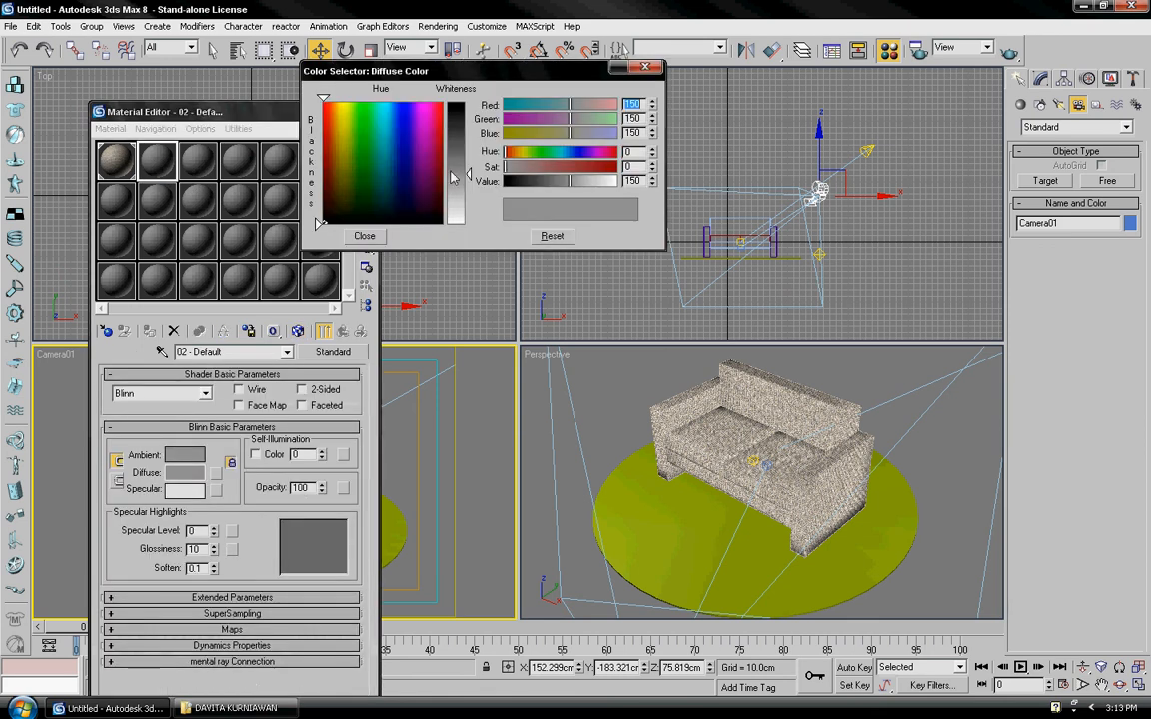
{"action": "left_click_drag", "start_coordinate": [342, 160], "coordinate": [336, 171]}
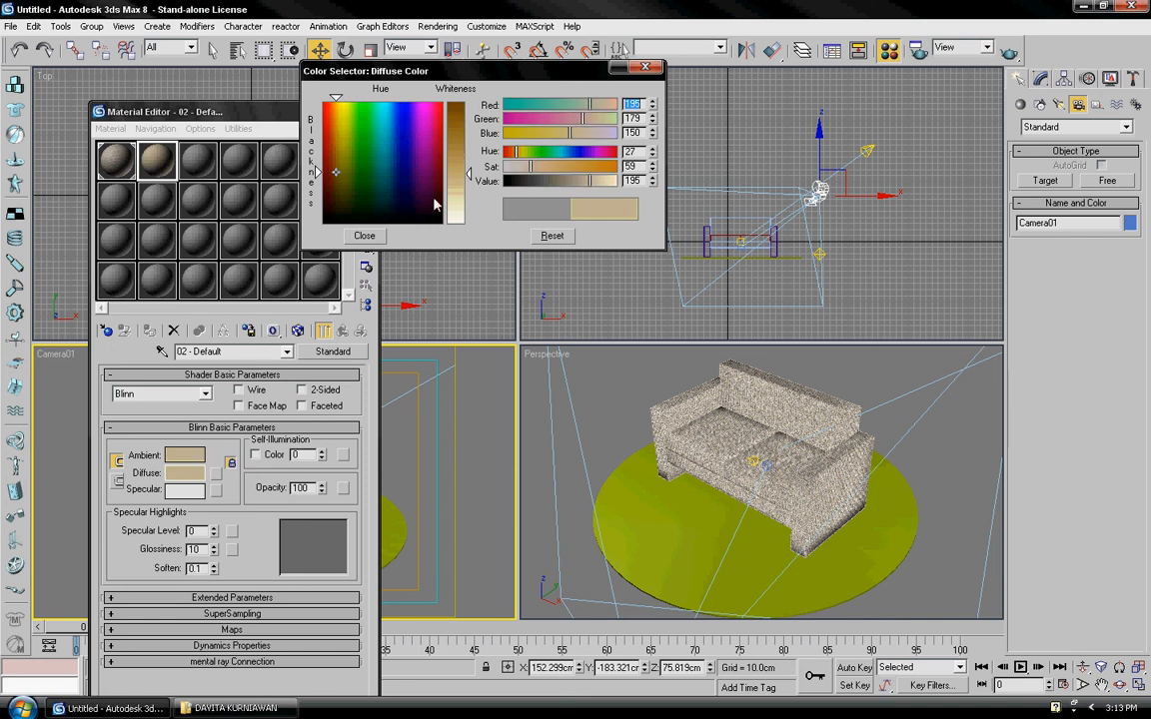
{"action": "left_click_drag", "start_coordinate": [469, 175], "coordinate": [469, 188]}
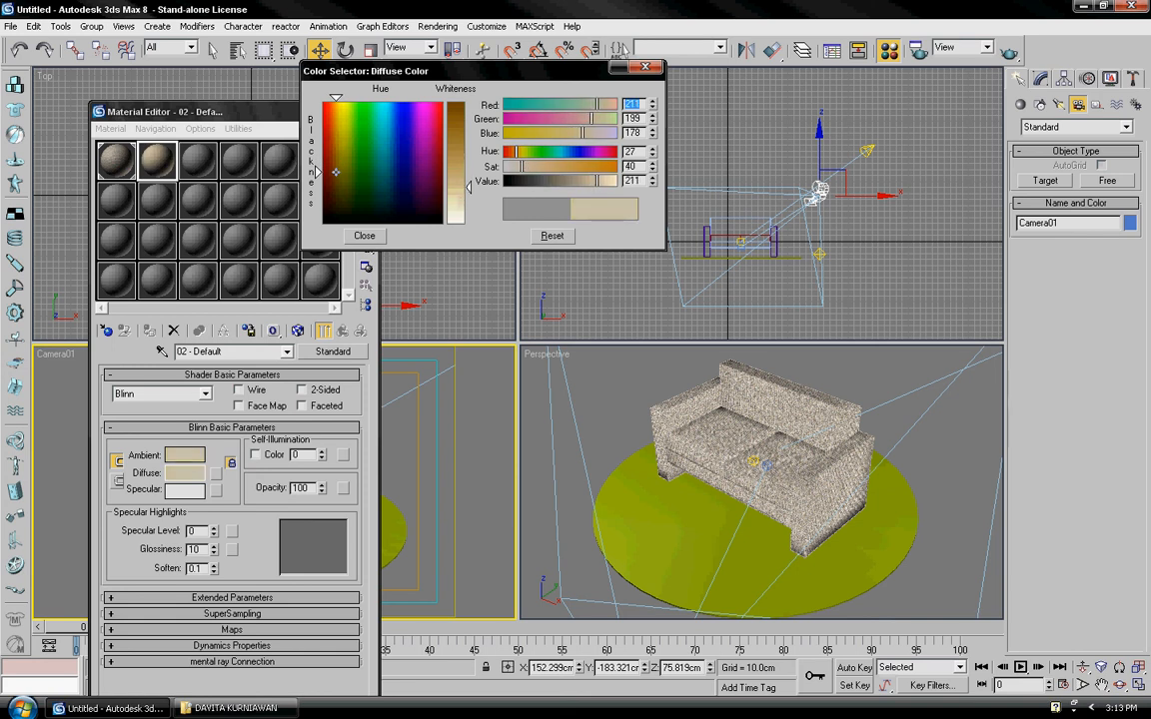
{"action": "left_click", "coordinate": [364, 235]}
Apply the beige material to the round floor disc in the Camera01 view and close the Material Editor
{"action": "left_click_drag", "start_coordinate": [238, 111], "coordinate": [785, 79]}
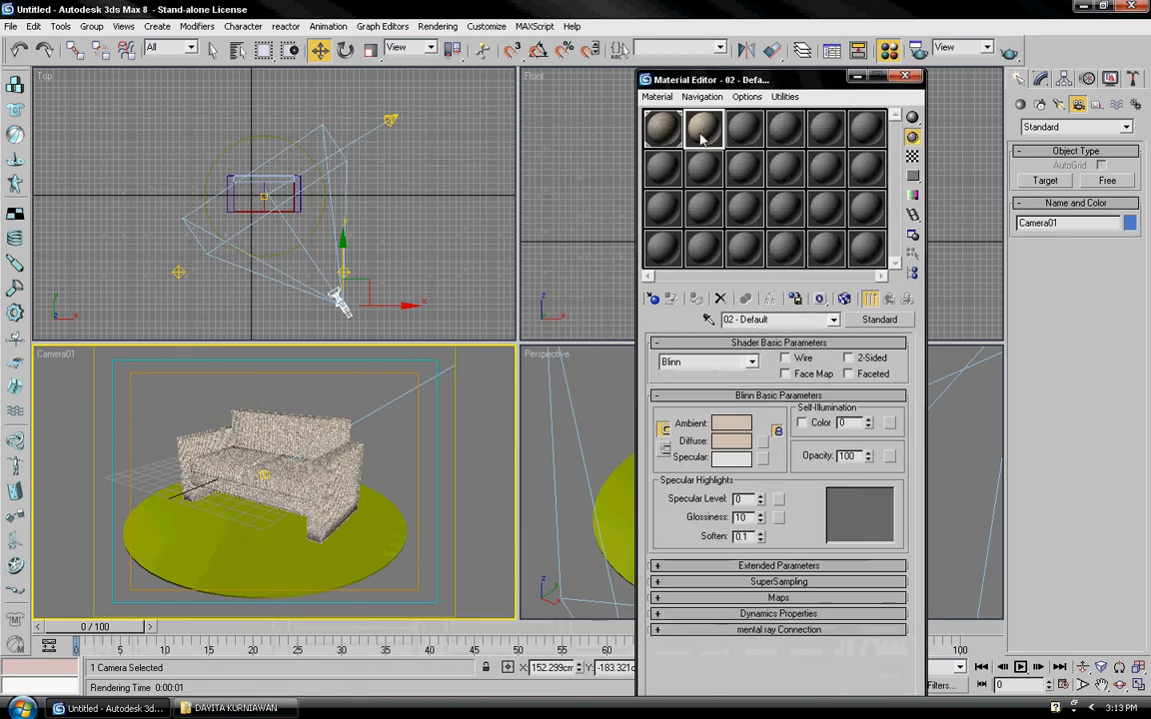
{"action": "left_click_drag", "start_coordinate": [705, 130], "coordinate": [251, 552]}
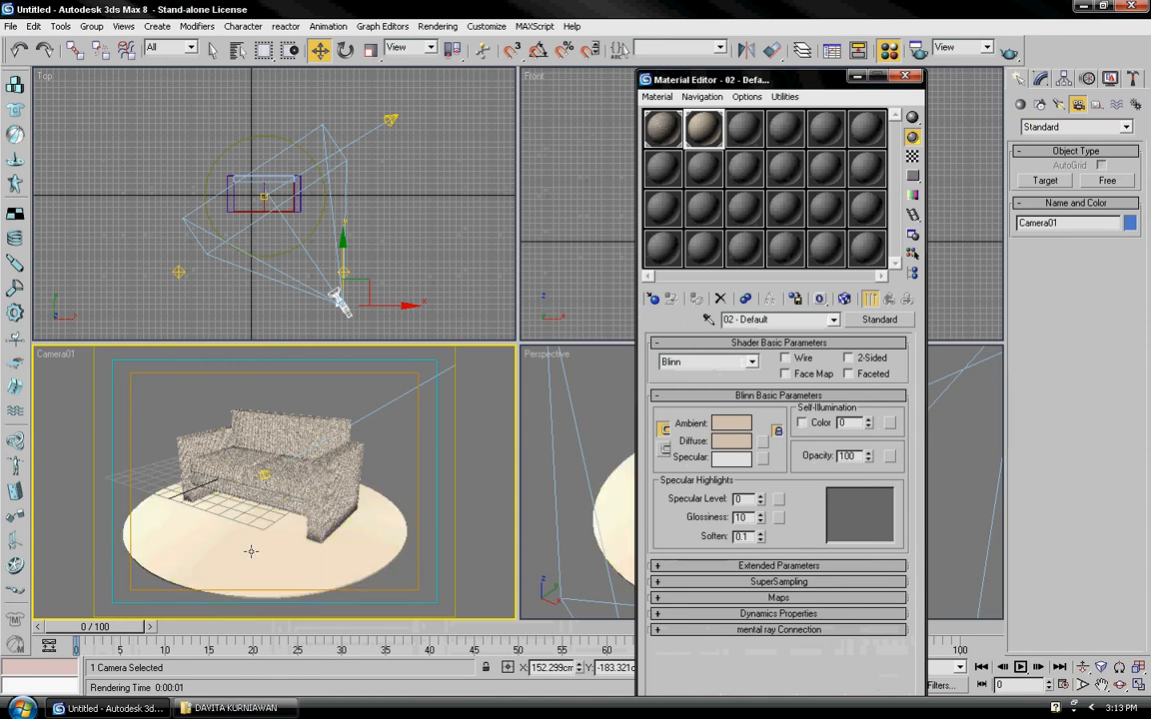
{"action": "left_click", "coordinate": [905, 76]}
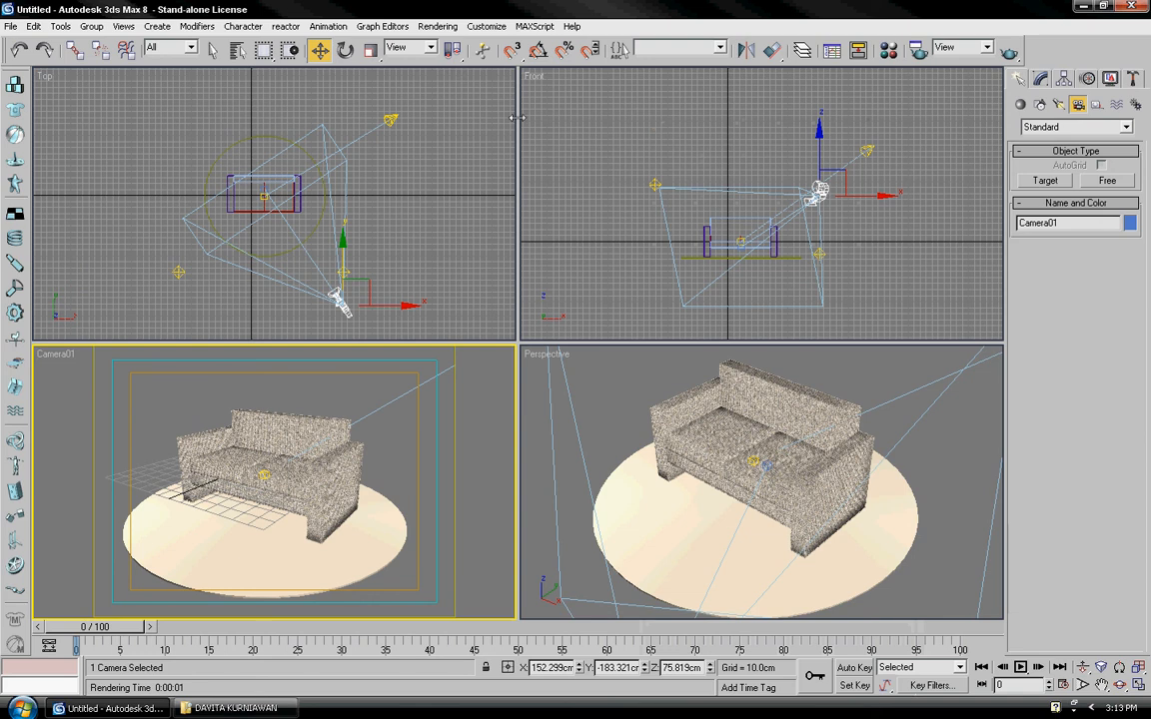
Set the rendering environment's background color to a medium grey of RGB 114, 114, 114
{"action": "left_click", "coordinate": [433, 27]}
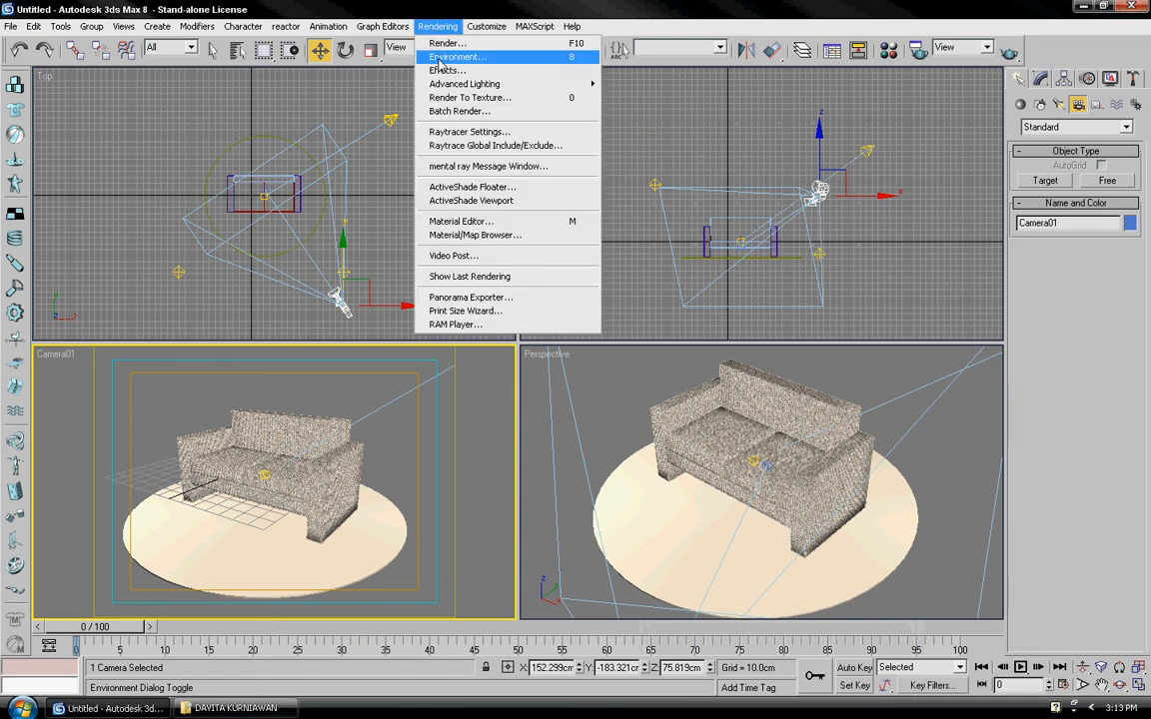
{"action": "left_click", "coordinate": [440, 58]}
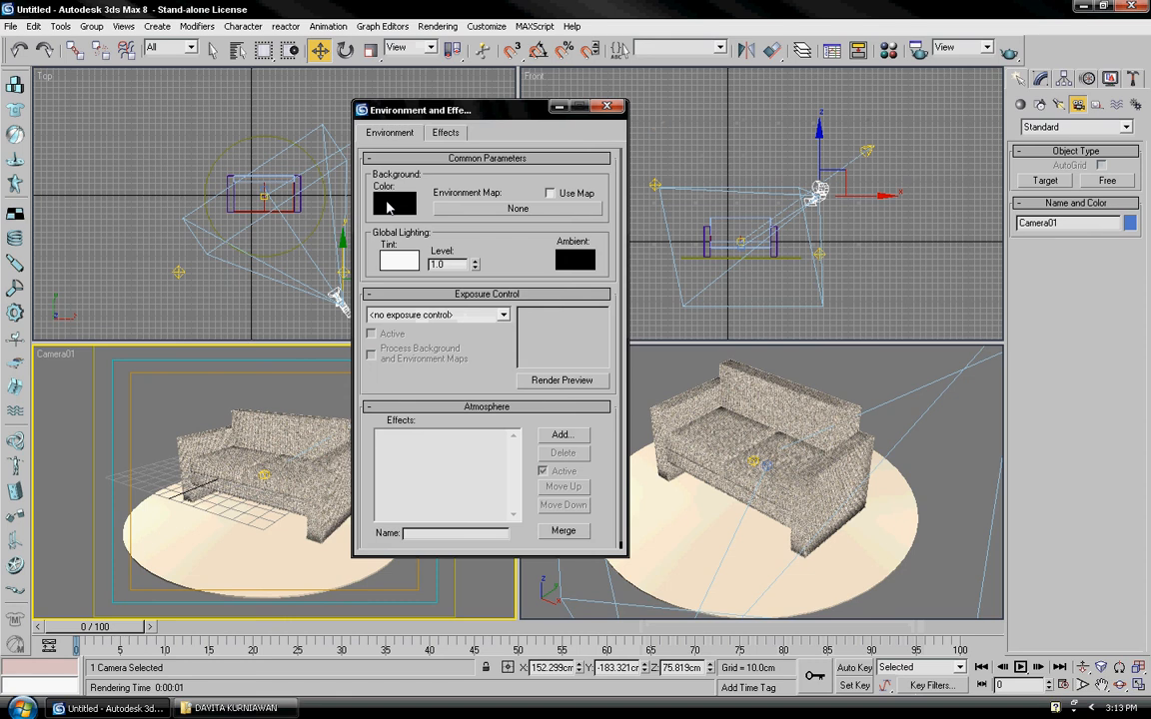
{"action": "left_click", "coordinate": [389, 206]}
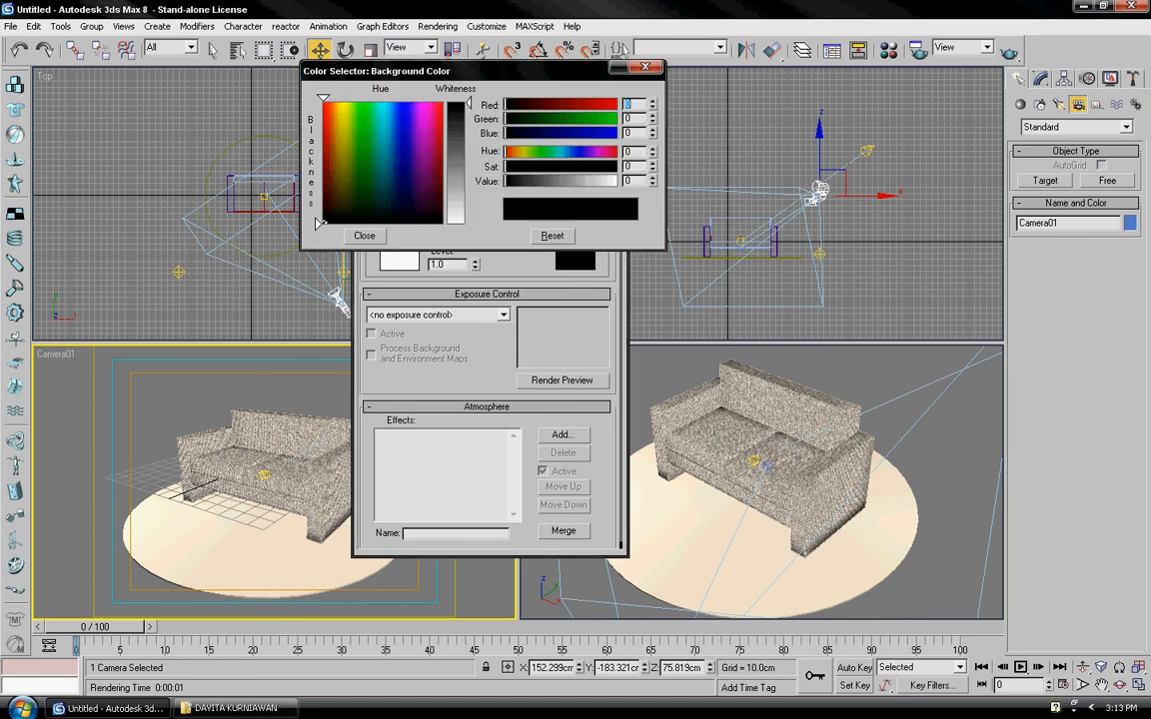
{"action": "left_click_drag", "start_coordinate": [457, 103], "coordinate": [469, 157]}
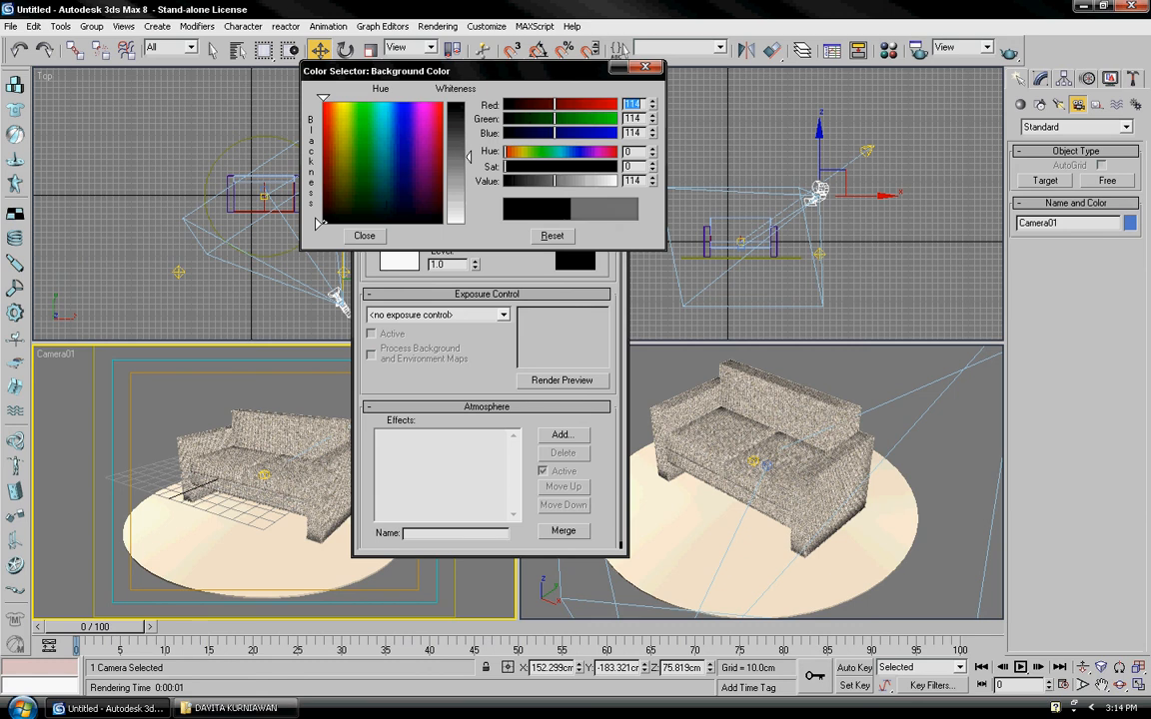
{"action": "left_click", "coordinate": [364, 235]}
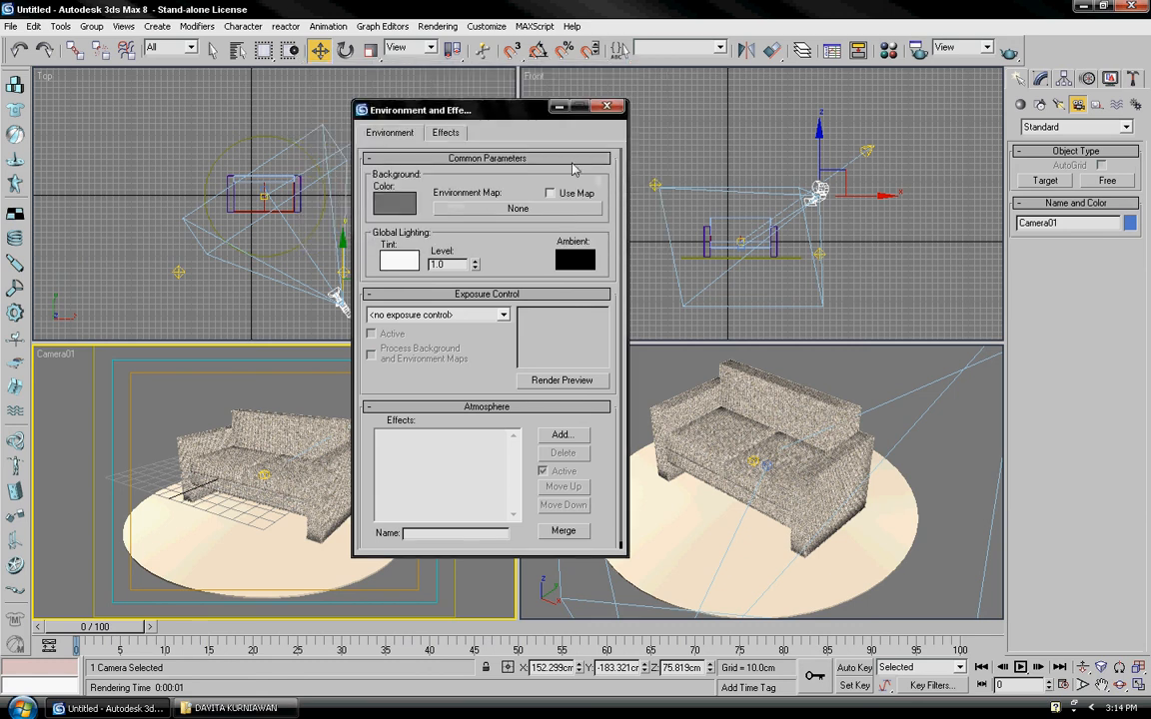
{"action": "left_click", "coordinate": [606, 108]}
Deselect everything and render the Camera01 view with the beige floor and grey background
{"action": "left_click", "coordinate": [410, 362]}
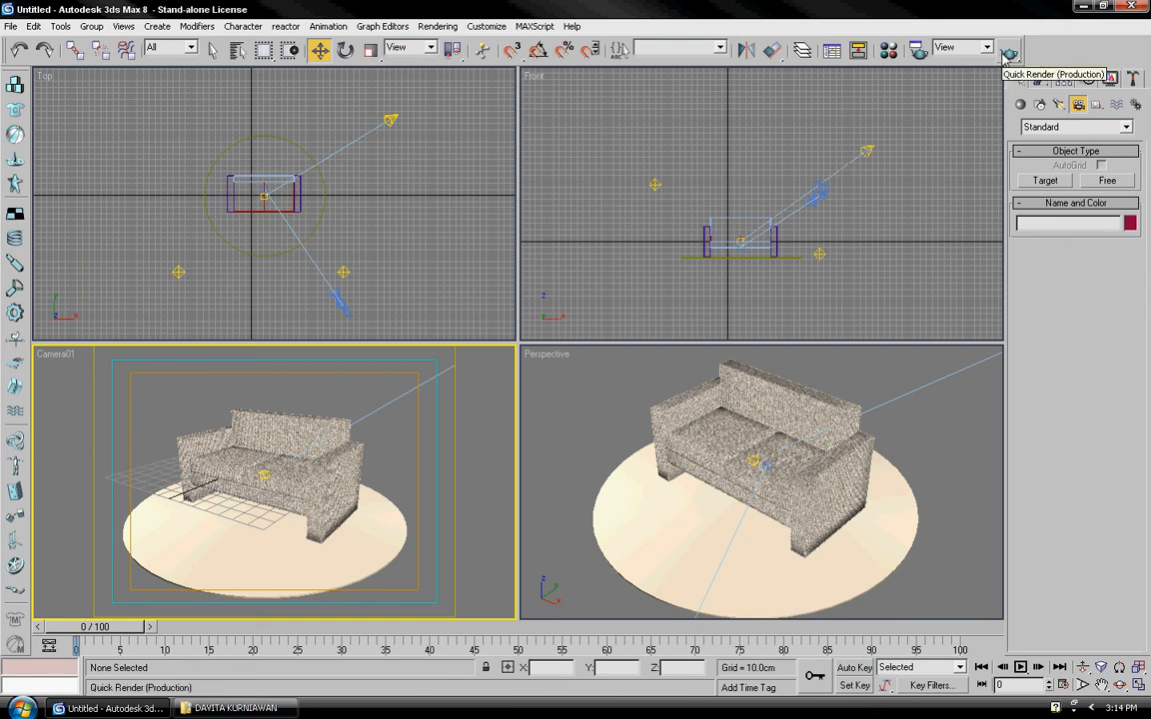
{"action": "left_click", "coordinate": [1007, 55]}
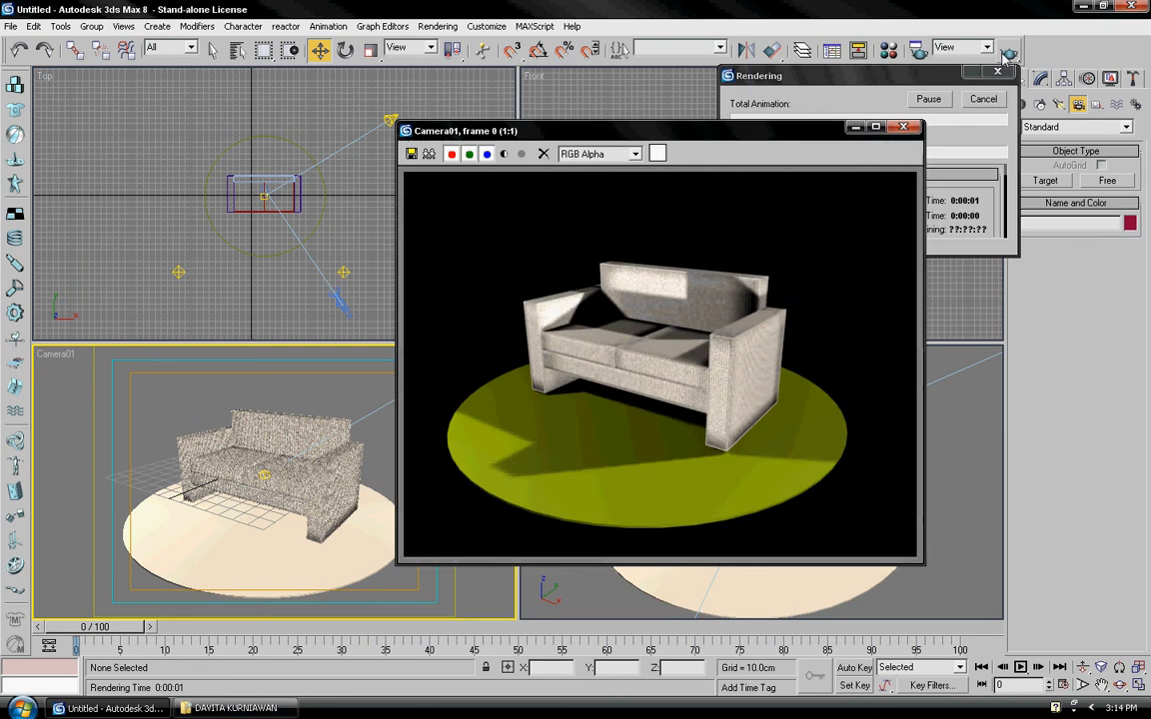